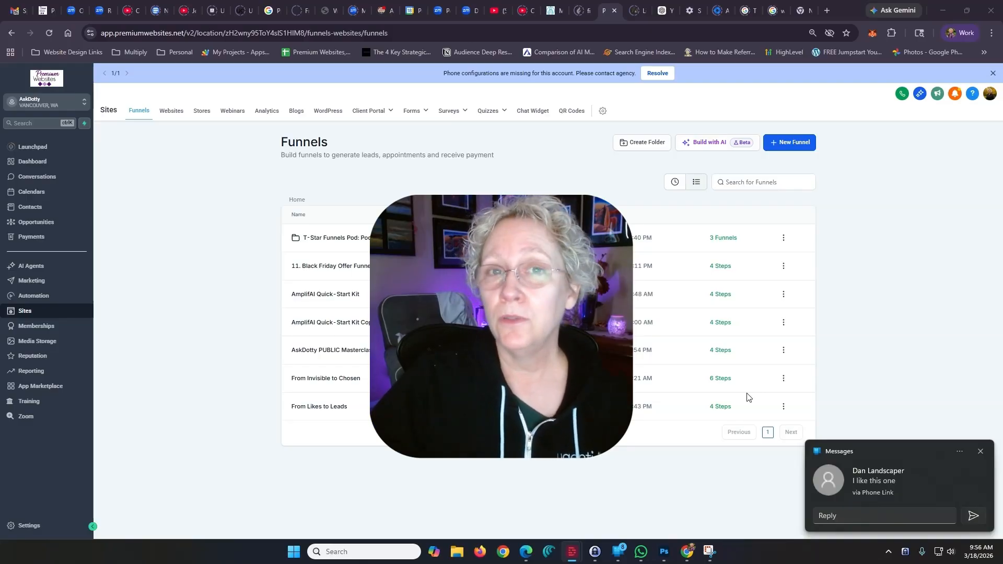
Step: Switch to the ChatGPT window, maximize it and return to the start of the GHL funnel conversation
{"action": "key", "text": "alt+Tab"}
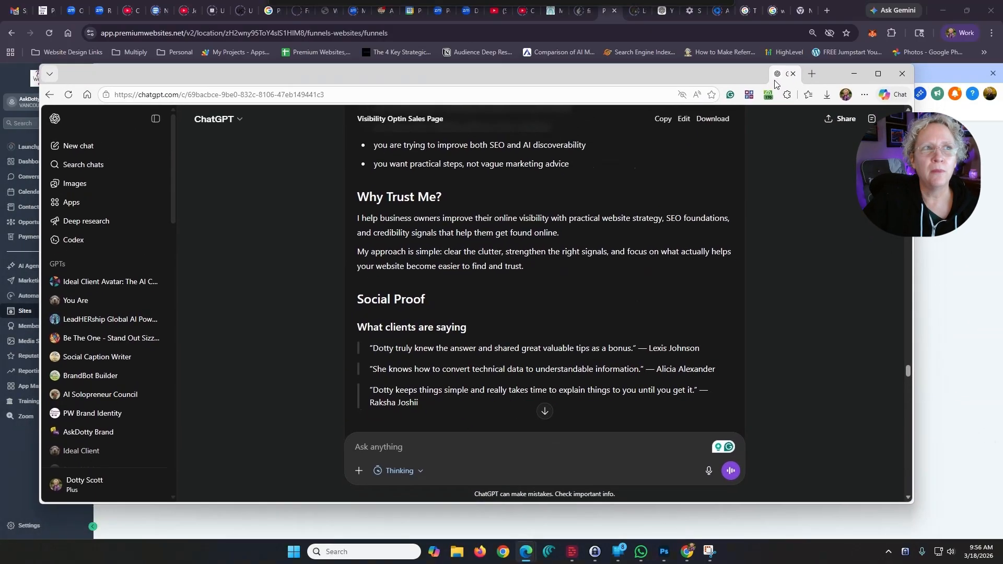
{"action": "left_click", "coordinate": [876, 72]}
{"action": "left_click_drag", "start_coordinate": [997, 379], "coordinate": [996, 61]}
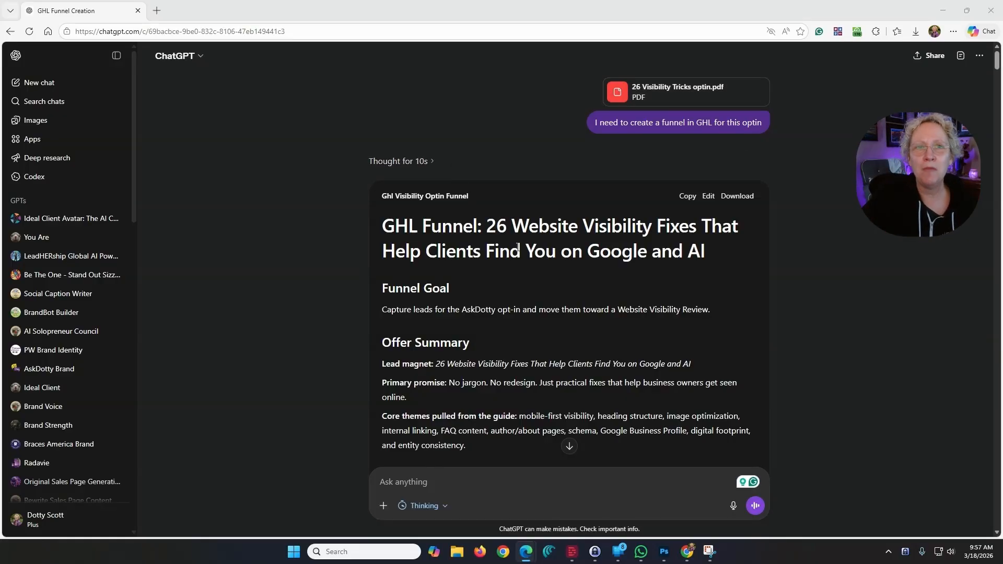
Step: Open the Ghl Visibility Optin Funnel document in the canvas editor and highlight the guide title in its main heading
{"action": "scroll", "coordinate": [565, 275], "scroll_direction": "down", "scroll_amount": 1}
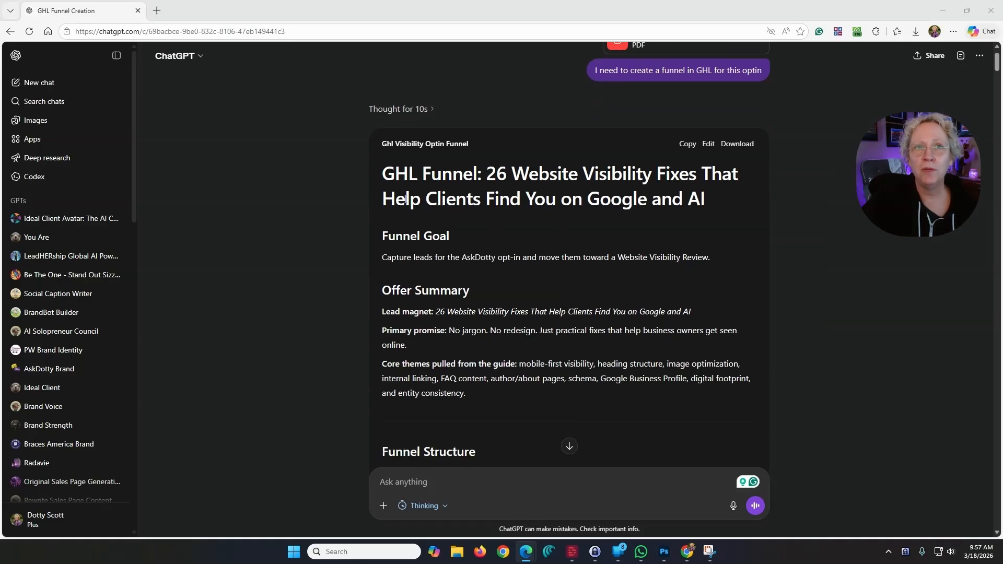
{"action": "left_click", "coordinate": [709, 150]}
{"action": "left_click", "coordinate": [560, 139]}
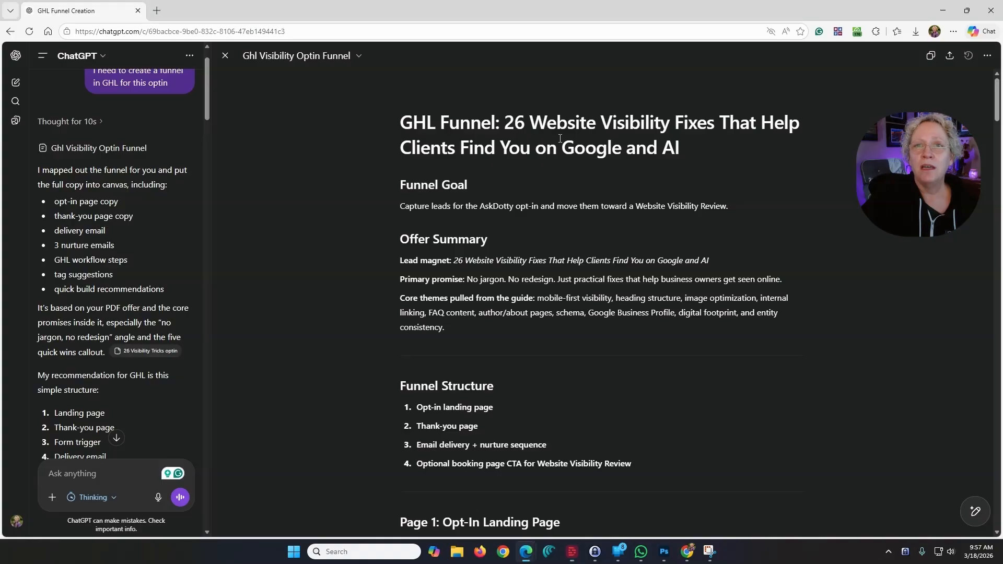
{"action": "left_click_drag", "start_coordinate": [505, 123], "coordinate": [723, 163]}
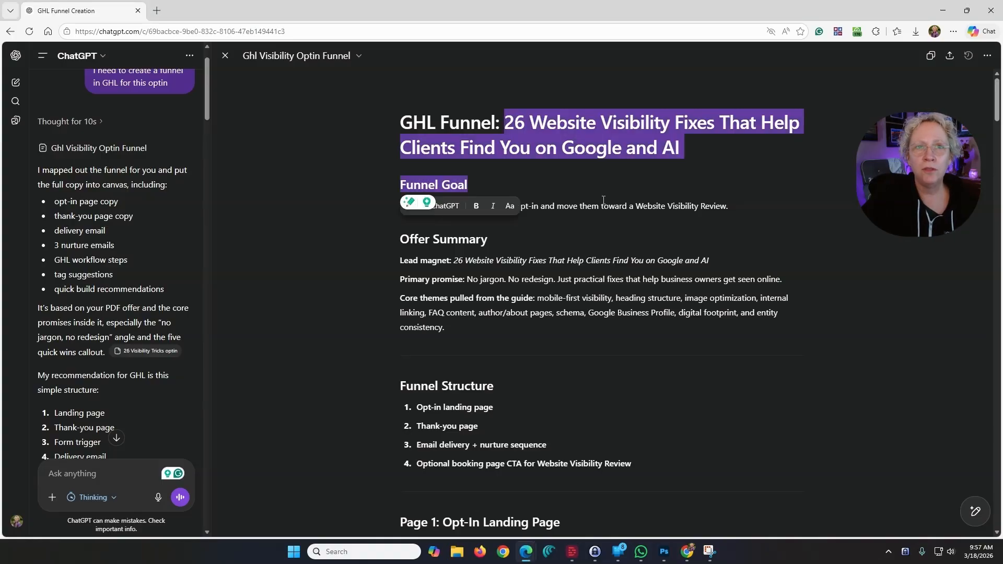
Step: Review the offer summary, the funnel structure and the Page 1 opt-in landing page copy in the funnel document
{"action": "scroll", "coordinate": [443, 173], "scroll_direction": "down", "scroll_amount": 1}
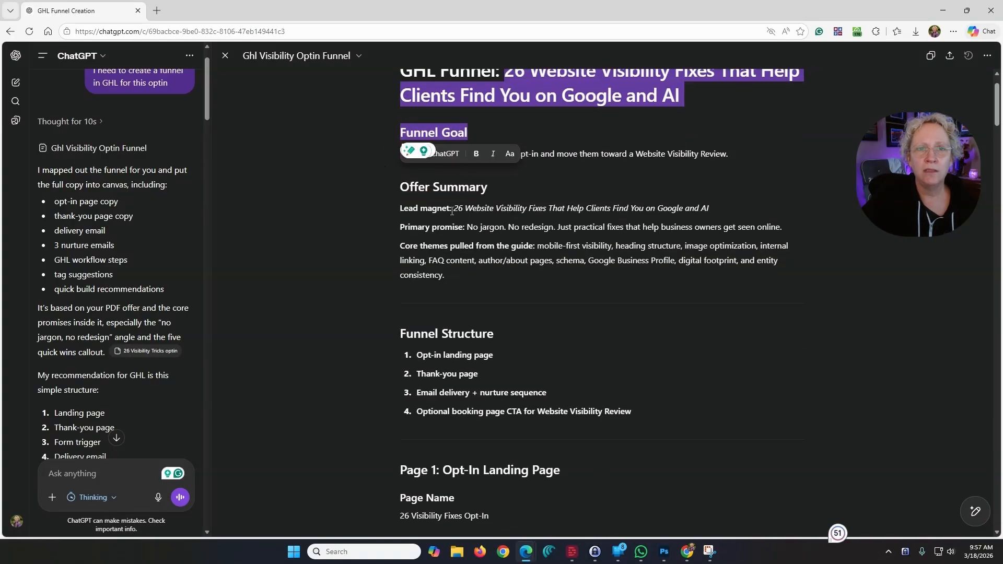
{"action": "scroll", "coordinate": [443, 173], "scroll_direction": "down", "scroll_amount": 2}
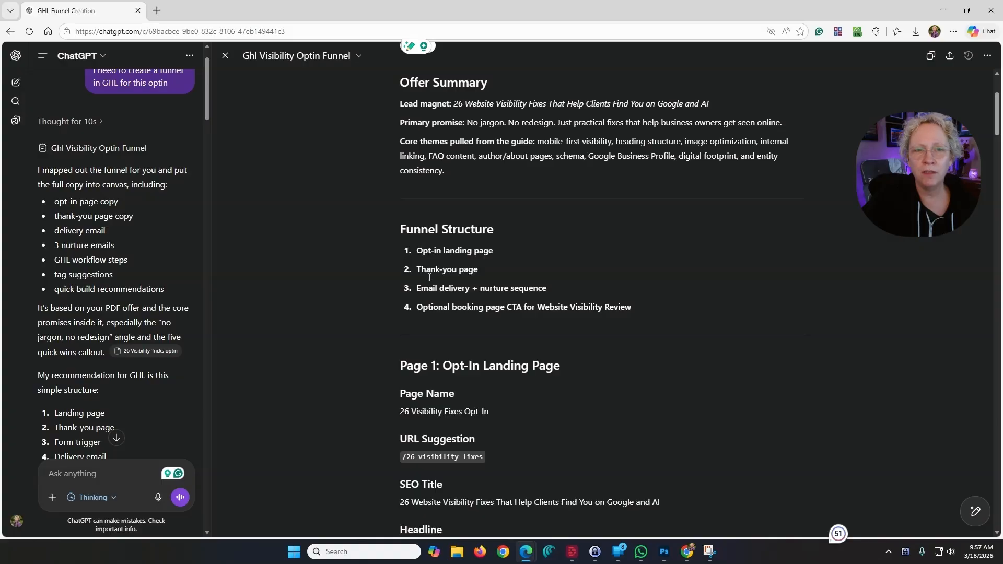
{"action": "scroll", "coordinate": [429, 277], "scroll_direction": "down", "scroll_amount": 2}
{"action": "scroll", "coordinate": [492, 281], "scroll_direction": "down", "scroll_amount": 2}
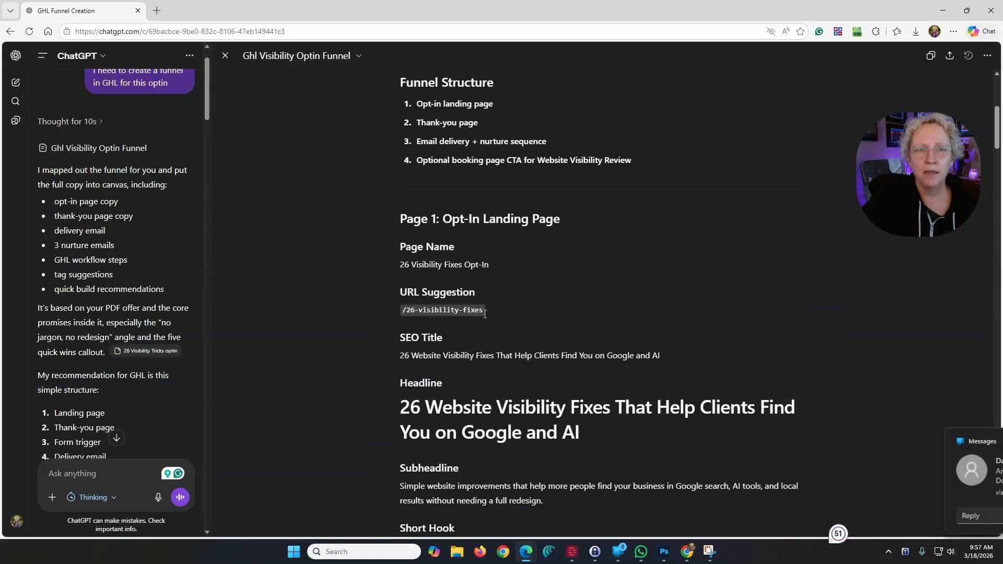
{"action": "scroll", "coordinate": [518, 306], "scroll_direction": "down", "scroll_amount": 3}
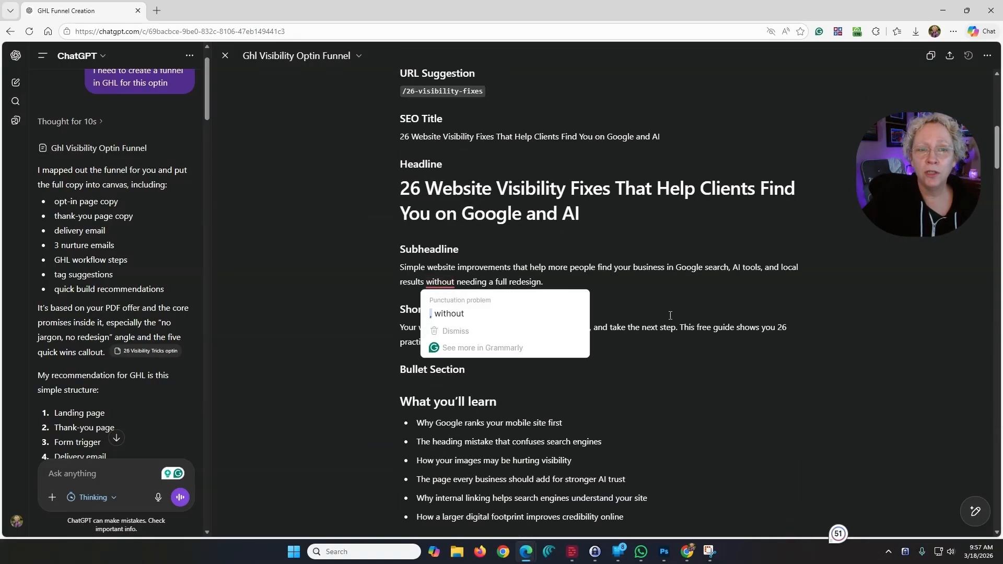
{"action": "scroll", "coordinate": [515, 271], "scroll_direction": "down", "scroll_amount": 3}
{"action": "scroll", "coordinate": [515, 271], "scroll_direction": "down", "scroll_amount": 2}
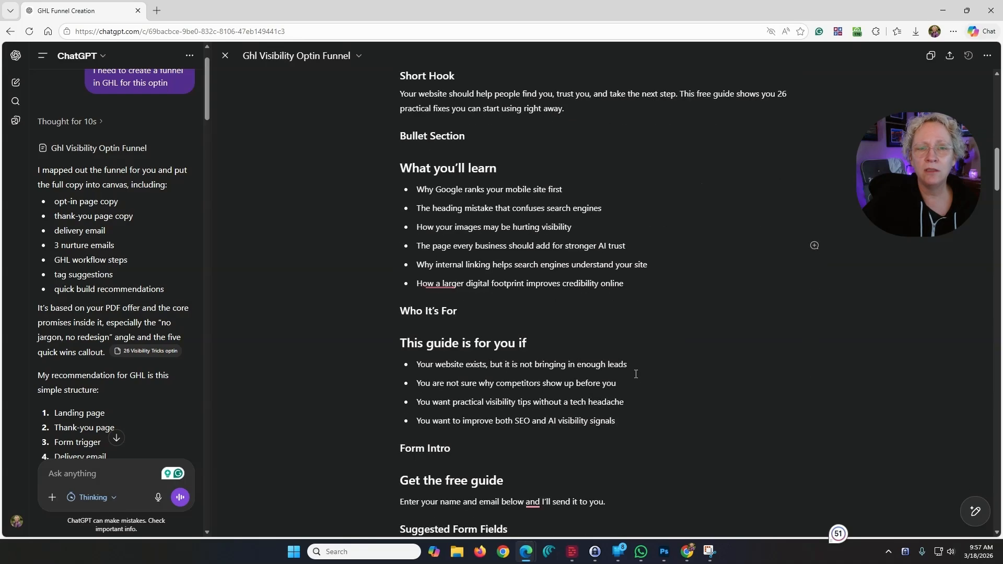
{"action": "scroll", "coordinate": [544, 371], "scroll_direction": "down", "scroll_amount": 2}
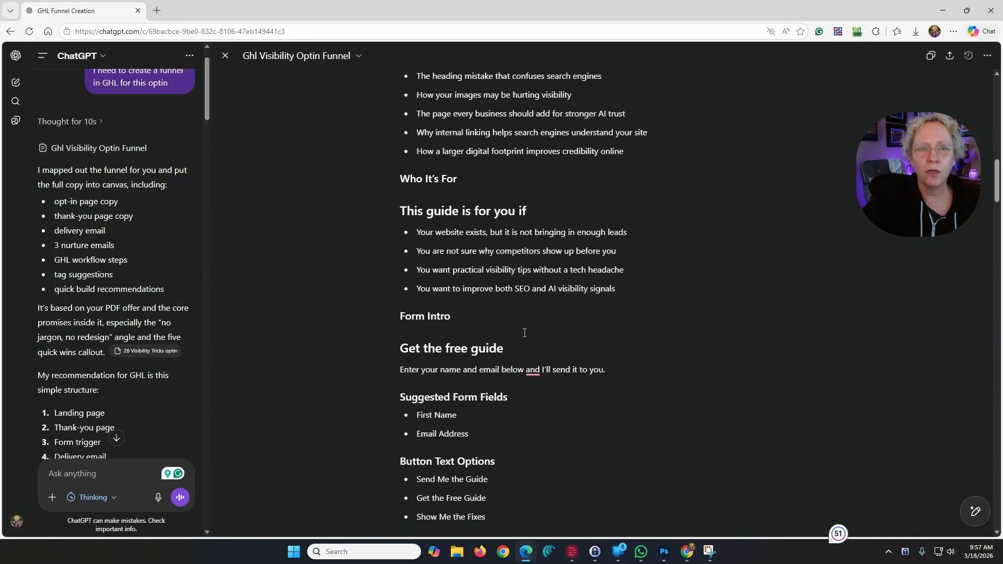
{"action": "scroll", "coordinate": [516, 328], "scroll_direction": "down", "scroll_amount": 2}
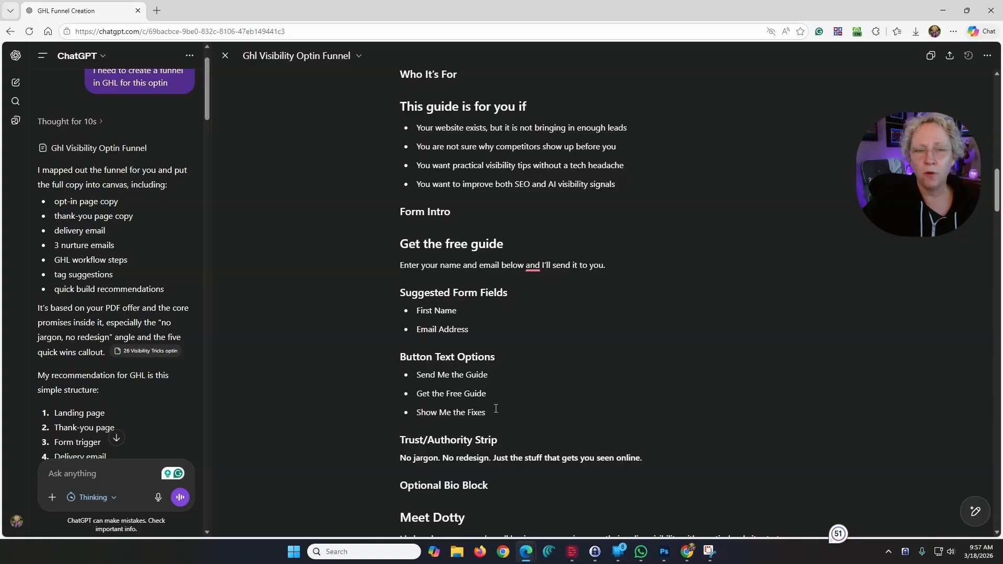
{"action": "scroll", "coordinate": [606, 353], "scroll_direction": "down", "scroll_amount": 2}
{"action": "scroll", "coordinate": [588, 357], "scroll_direction": "down", "scroll_amount": 2}
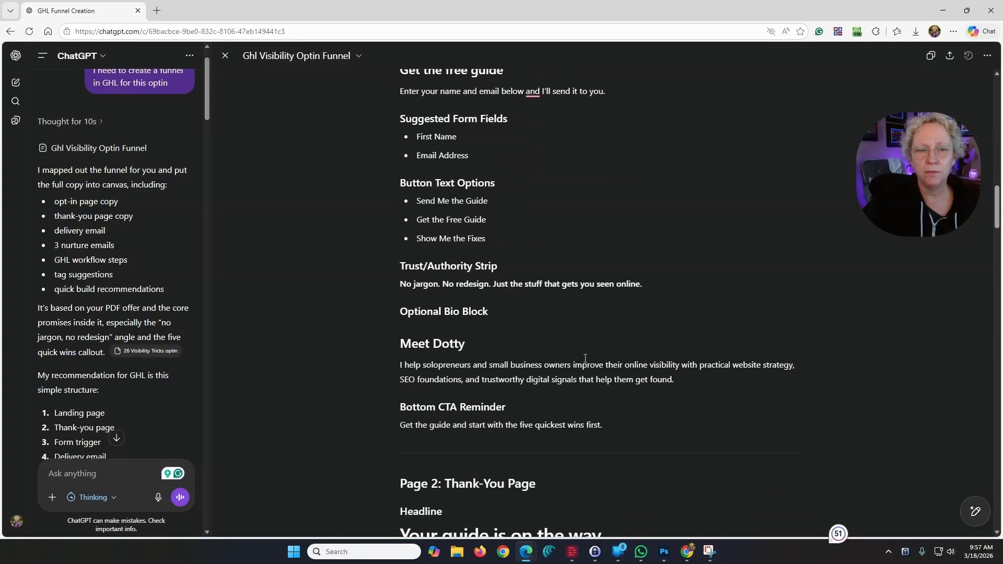
Step: Review the Page 2 thank-you page copy, including its next-step section and button text options
{"action": "scroll", "coordinate": [527, 337], "scroll_direction": "down", "scroll_amount": 3}
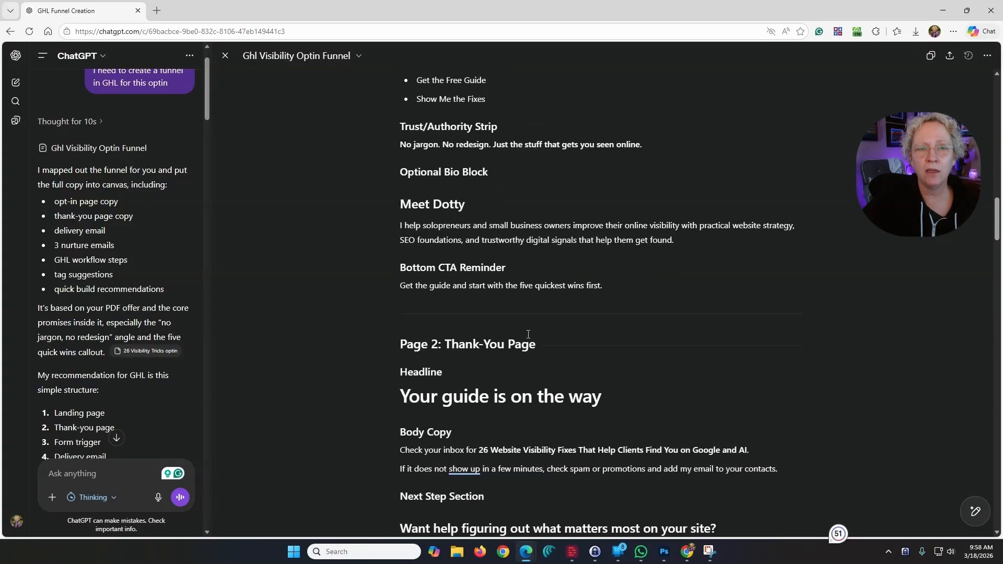
{"action": "scroll", "coordinate": [527, 335], "scroll_direction": "down", "scroll_amount": 1}
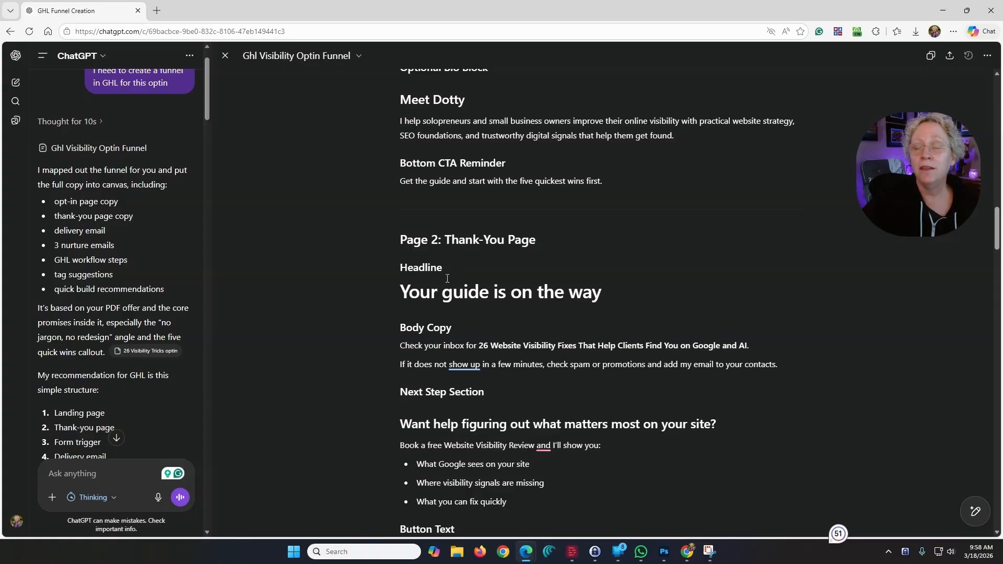
{"action": "scroll", "coordinate": [561, 339], "scroll_direction": "down", "scroll_amount": 5}
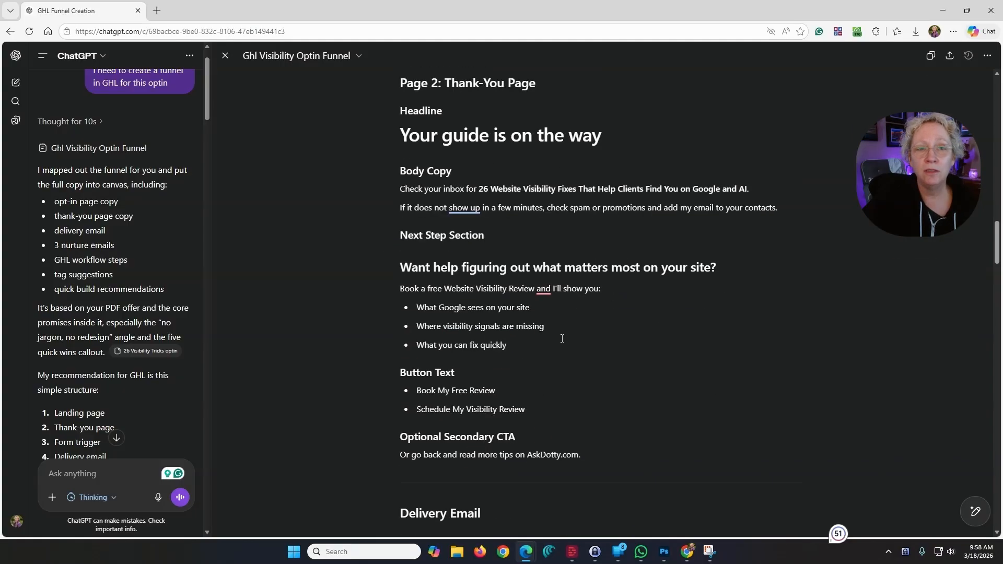
{"action": "scroll", "coordinate": [562, 338], "scroll_direction": "down", "scroll_amount": 2}
{"action": "scroll", "coordinate": [633, 293], "scroll_direction": "up", "scroll_amount": 1}
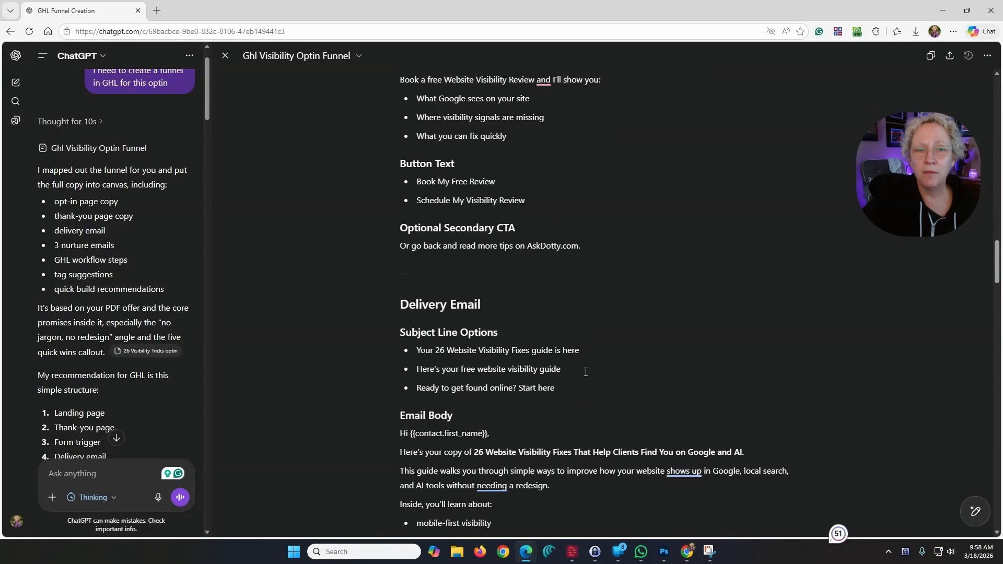
Step: Review the delivery email, the three nurture emails and the Workflow Setup in GHL section of the funnel document
{"action": "scroll", "coordinate": [586, 372], "scroll_direction": "down", "scroll_amount": 1}
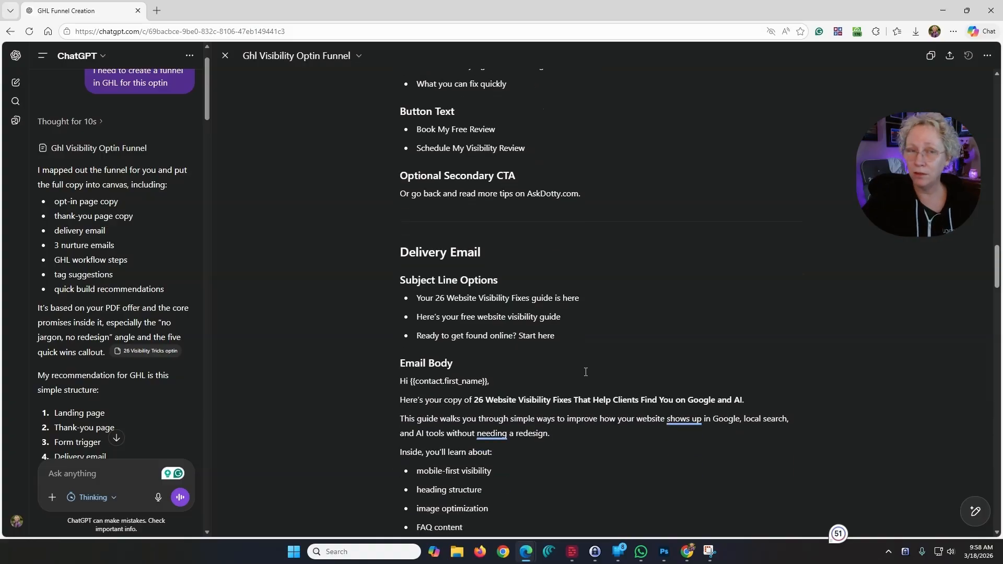
{"action": "scroll", "coordinate": [586, 372], "scroll_direction": "down", "scroll_amount": 6}
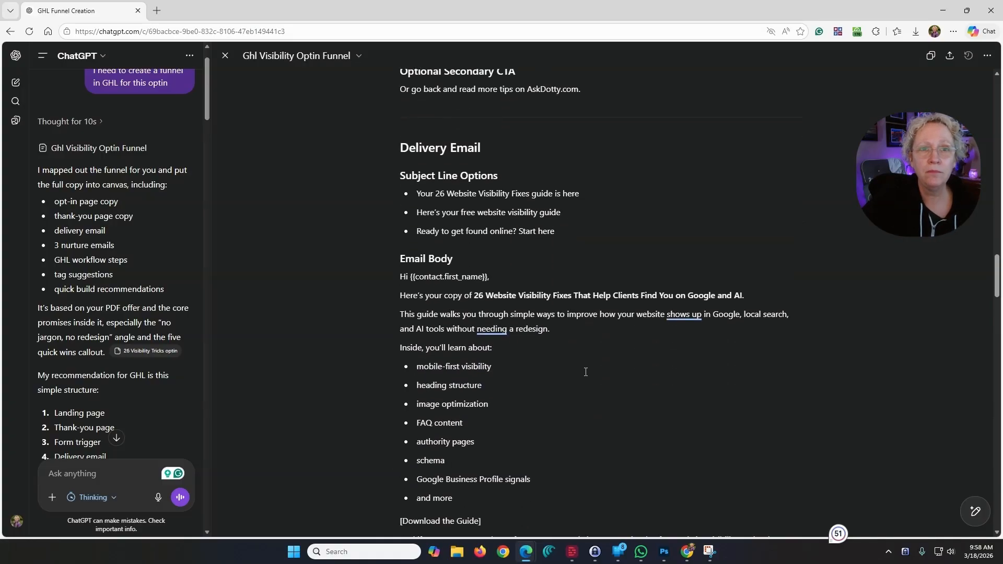
{"action": "scroll", "coordinate": [586, 372], "scroll_direction": "down", "scroll_amount": 3}
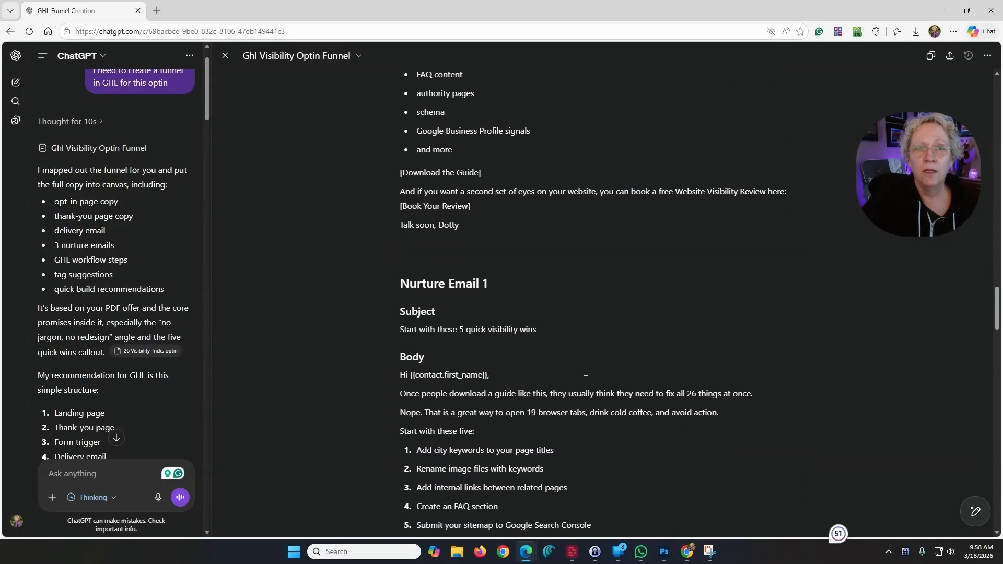
{"action": "scroll", "coordinate": [586, 372], "scroll_direction": "down", "scroll_amount": 9}
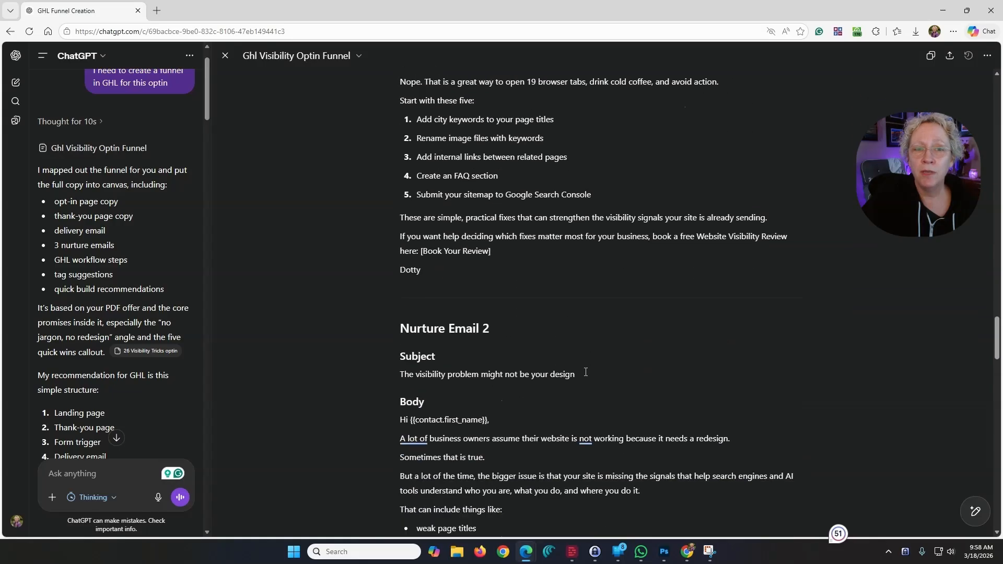
{"action": "scroll", "coordinate": [585, 372], "scroll_direction": "down", "scroll_amount": 9}
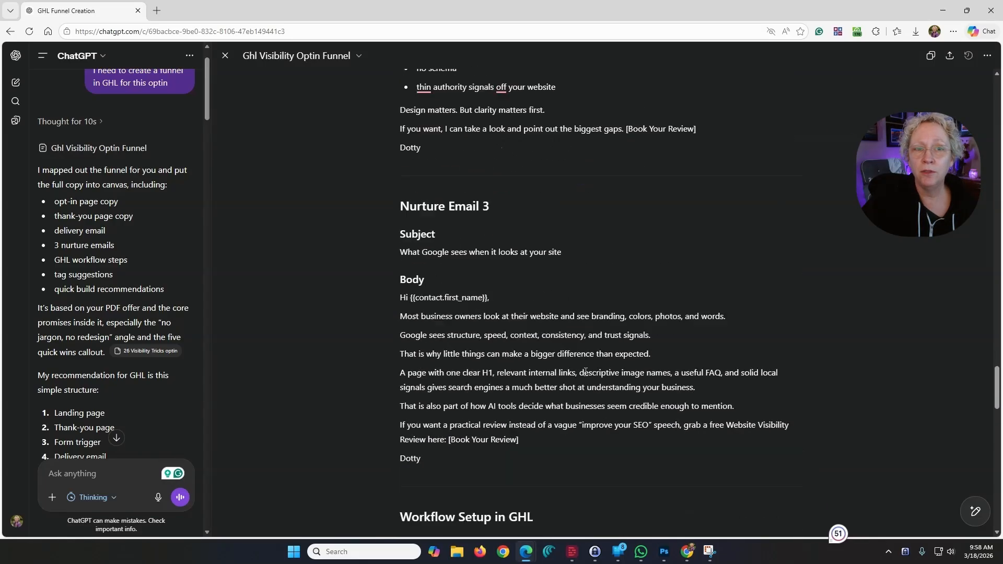
{"action": "scroll", "coordinate": [586, 372], "scroll_direction": "down", "scroll_amount": 2}
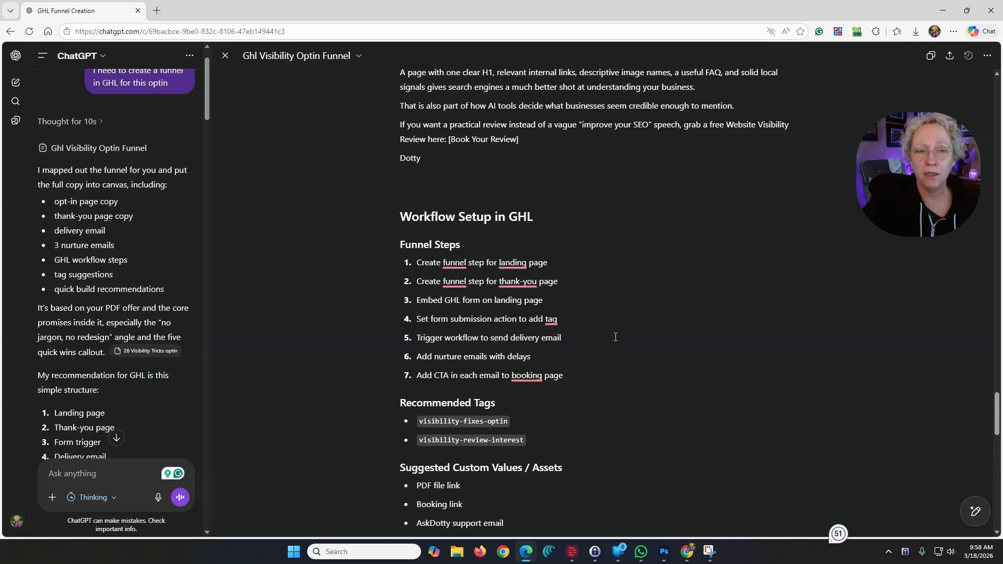
{"action": "scroll", "coordinate": [615, 337], "scroll_direction": "down", "scroll_amount": 2}
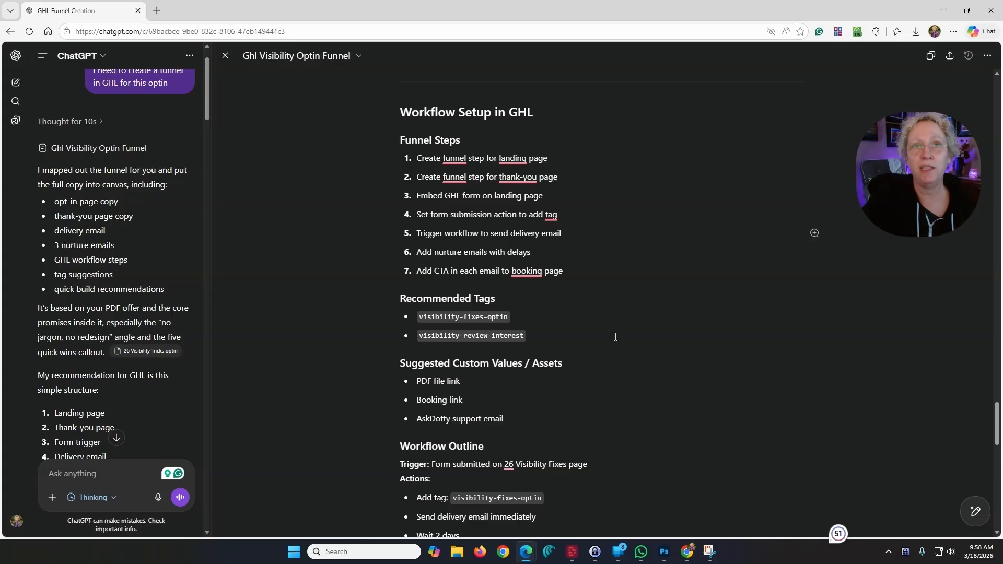
Step: Close the canvas and read ChatGPT's funnel recommendations, up to the request for a sales page
{"action": "scroll", "coordinate": [615, 337], "scroll_direction": "down", "scroll_amount": 1}
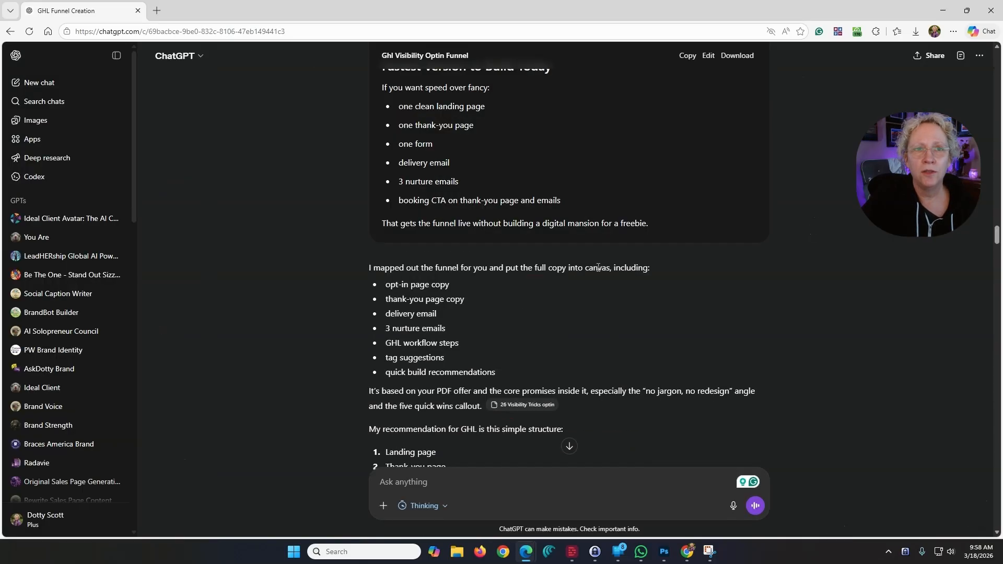
{"action": "scroll", "coordinate": [599, 267], "scroll_direction": "down", "scroll_amount": 1}
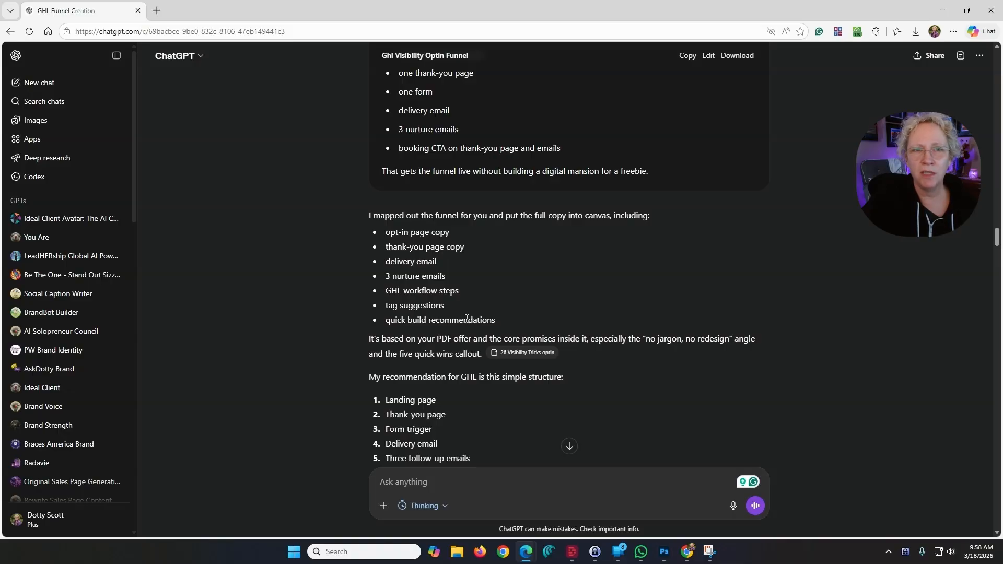
{"action": "scroll", "coordinate": [543, 283], "scroll_direction": "down", "scroll_amount": 3}
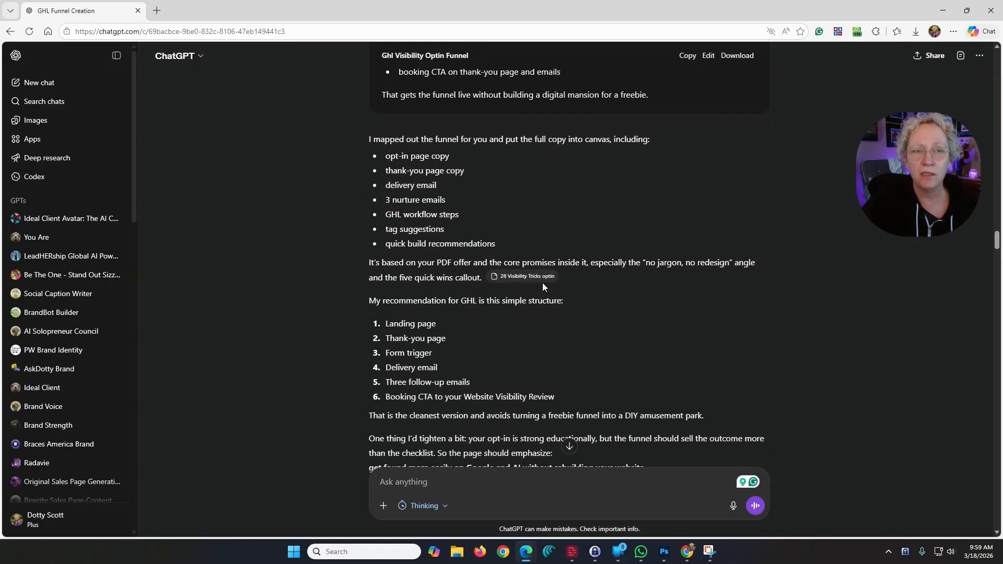
{"action": "scroll", "coordinate": [543, 283], "scroll_direction": "down", "scroll_amount": 4}
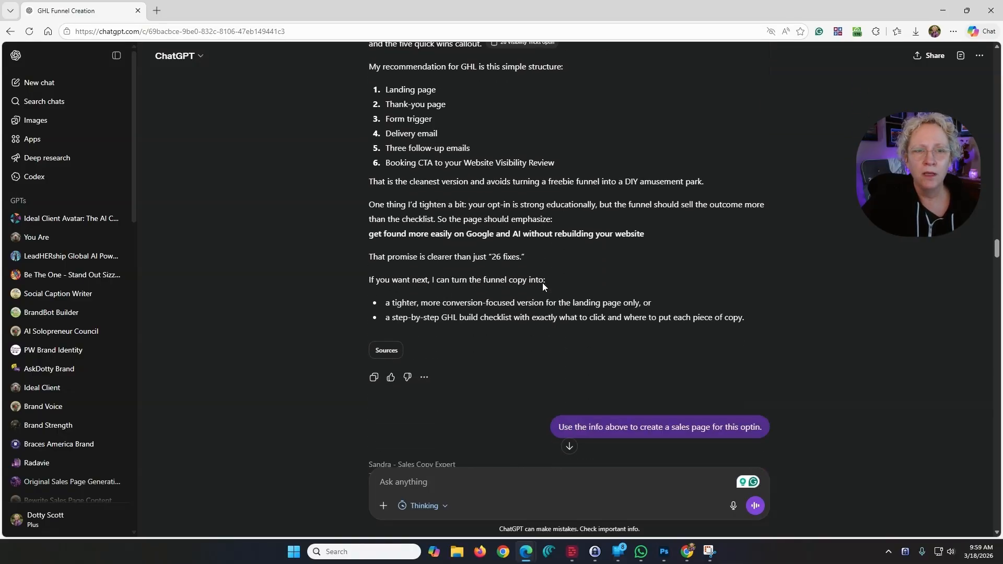
{"action": "scroll", "coordinate": [543, 287], "scroll_direction": "down", "scroll_amount": 1}
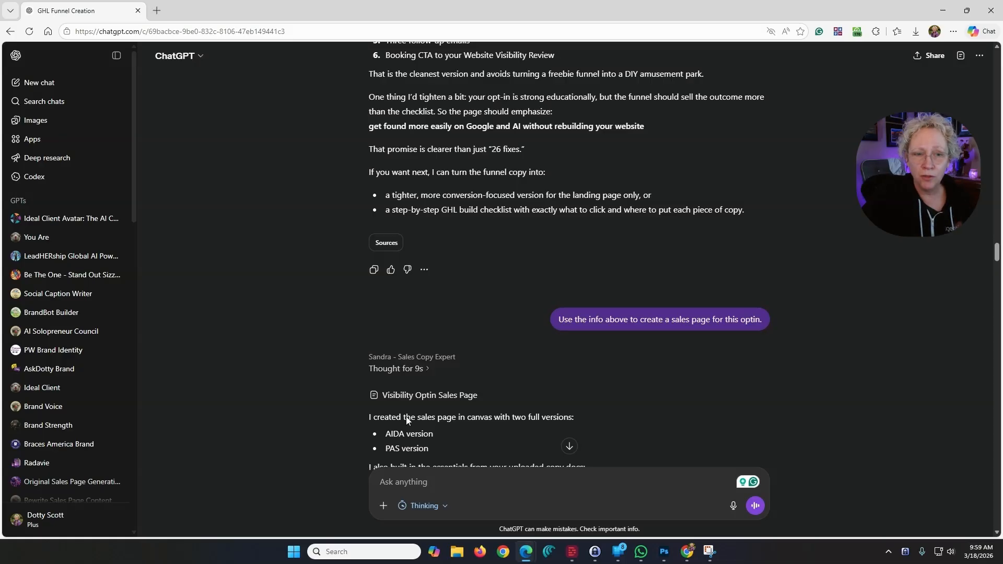
{"action": "left_click", "coordinate": [388, 485]}
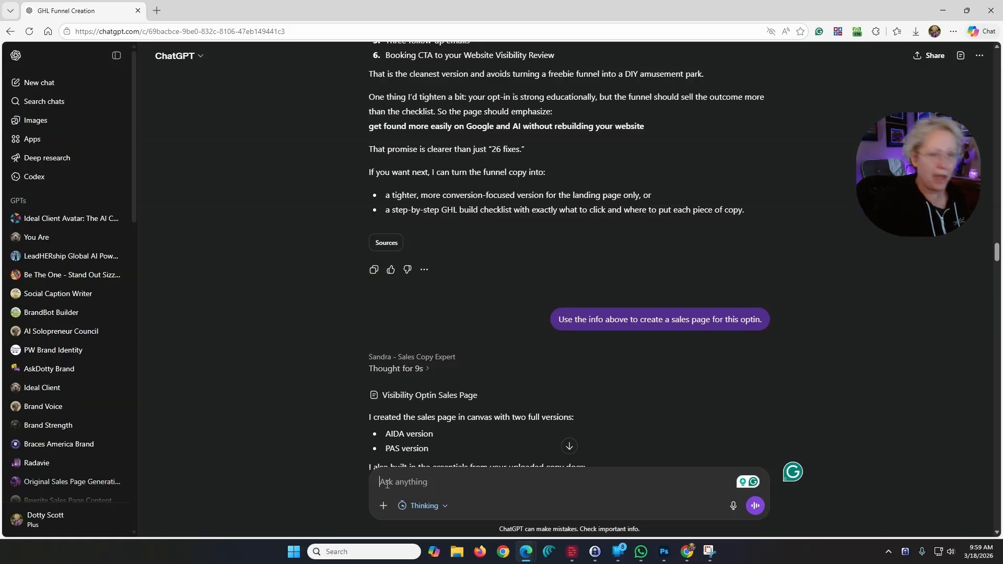
{"action": "type", "text": "@"}
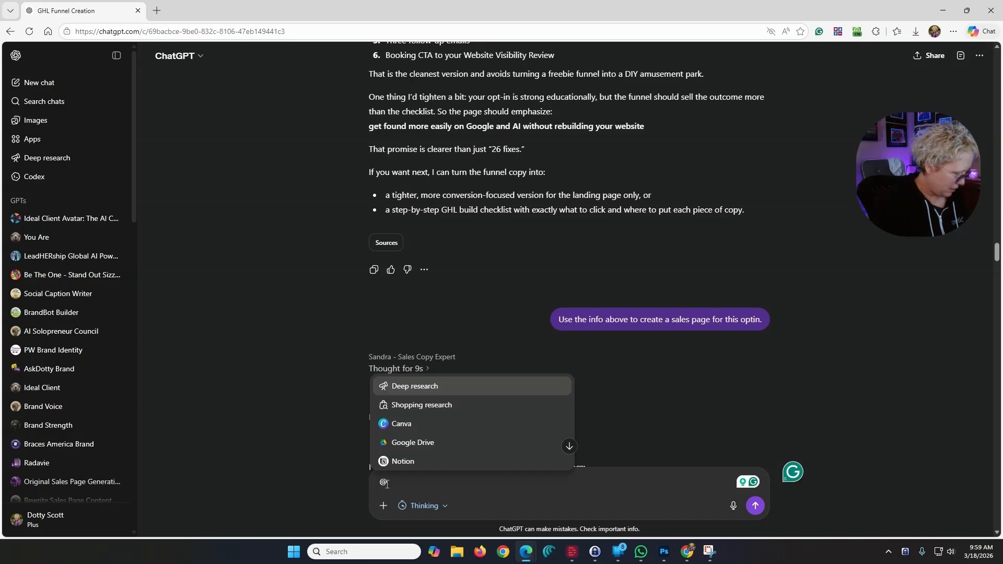
{"action": "type", "text": "Sale"}
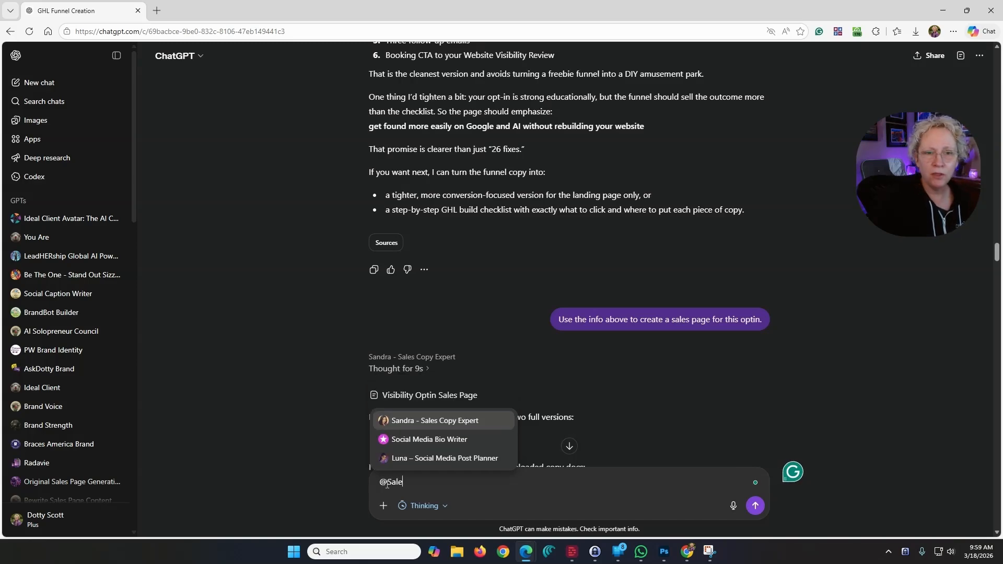
{"action": "left_click", "coordinate": [431, 422]}
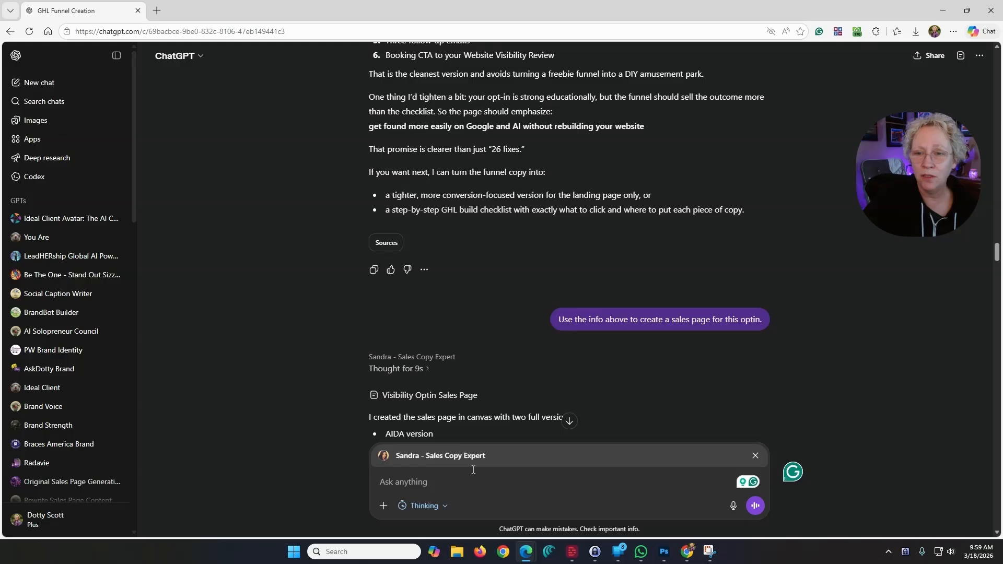
{"action": "left_click", "coordinate": [756, 456]}
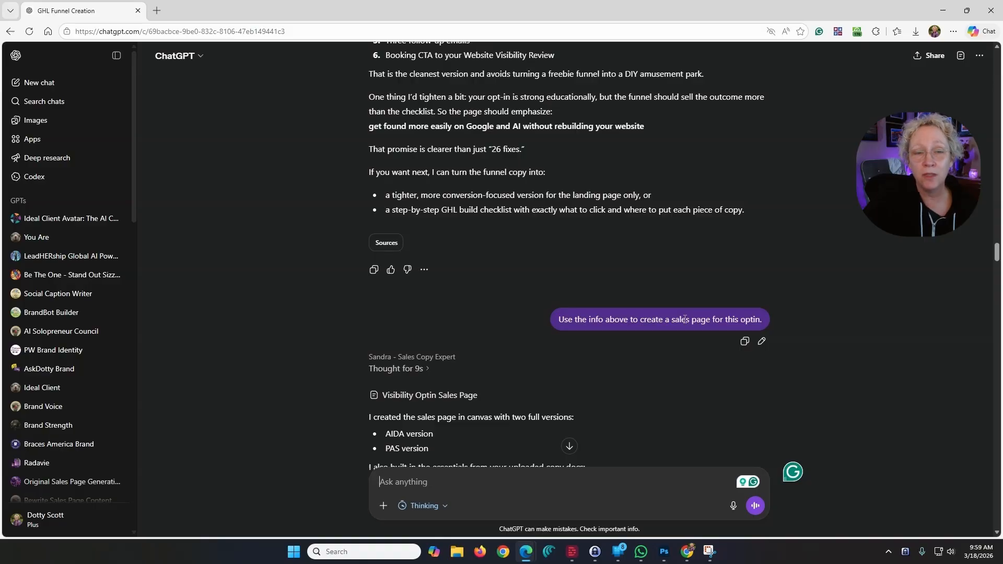
Step: Read ChatGPT's summary of the opt-in sales page and the follow-up request using review spreadsheets for the social proof section
{"action": "scroll", "coordinate": [609, 347], "scroll_direction": "down", "scroll_amount": 2}
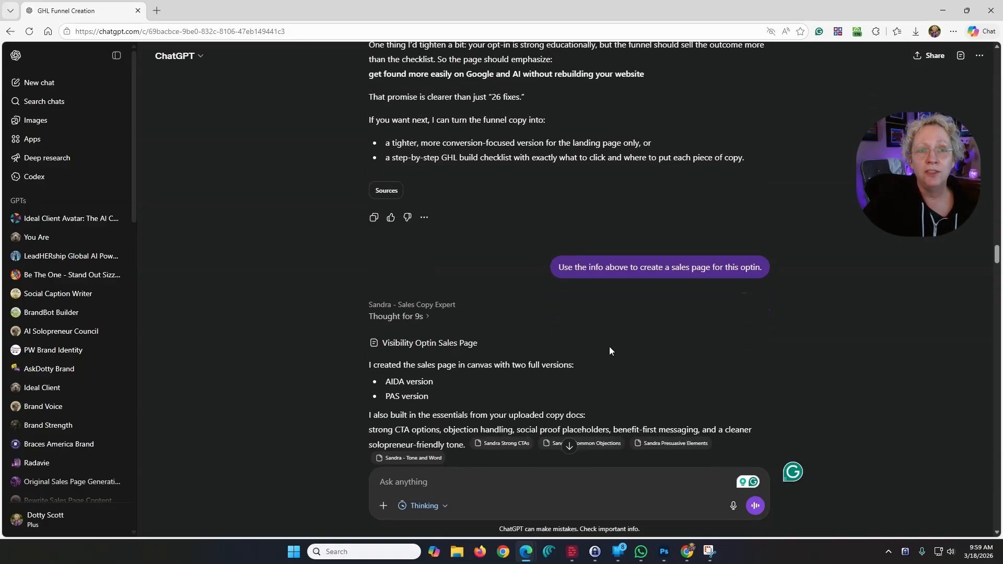
{"action": "scroll", "coordinate": [610, 350], "scroll_direction": "down", "scroll_amount": 1}
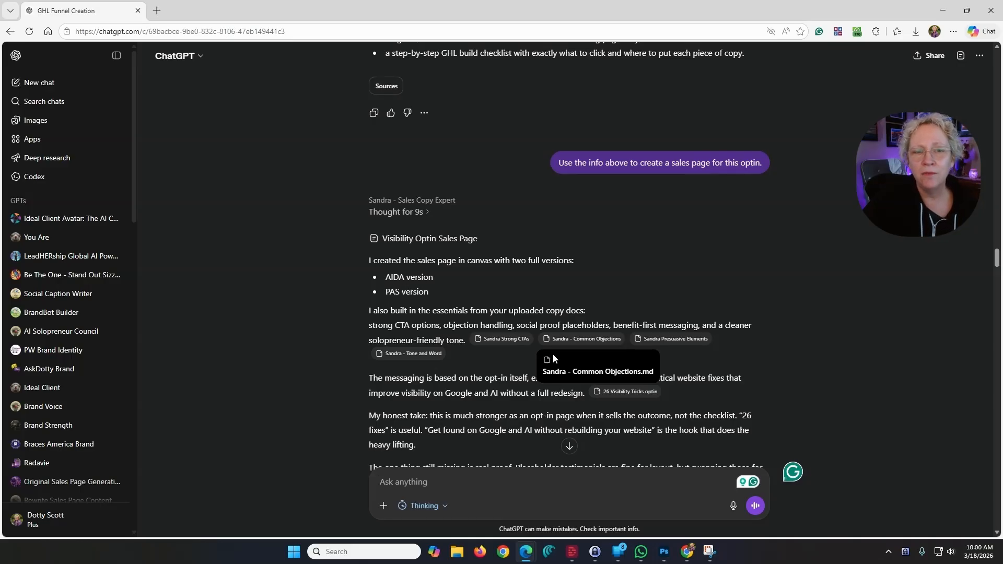
{"action": "scroll", "coordinate": [512, 376], "scroll_direction": "down", "scroll_amount": 6}
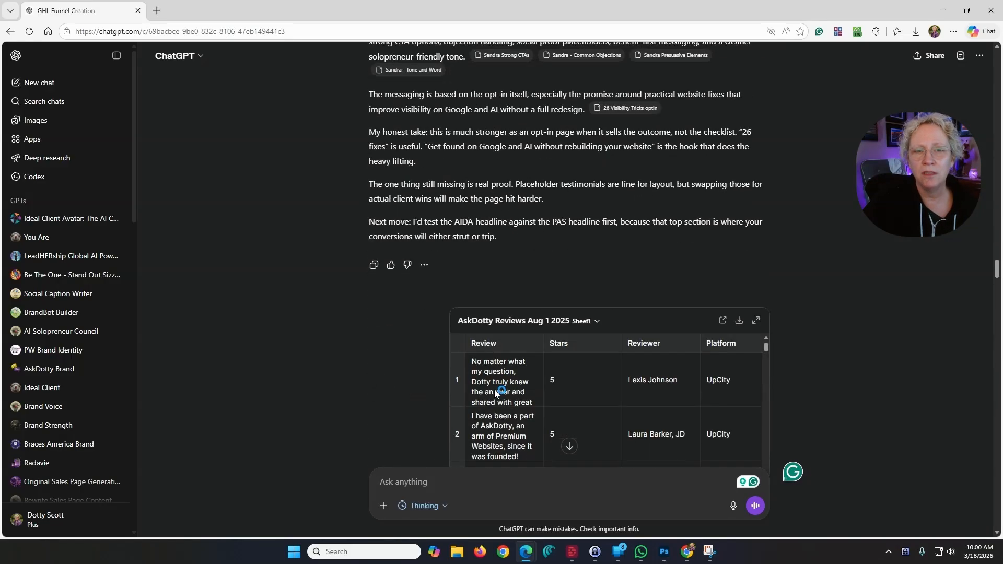
{"action": "scroll", "coordinate": [453, 271], "scroll_direction": "up", "scroll_amount": 4}
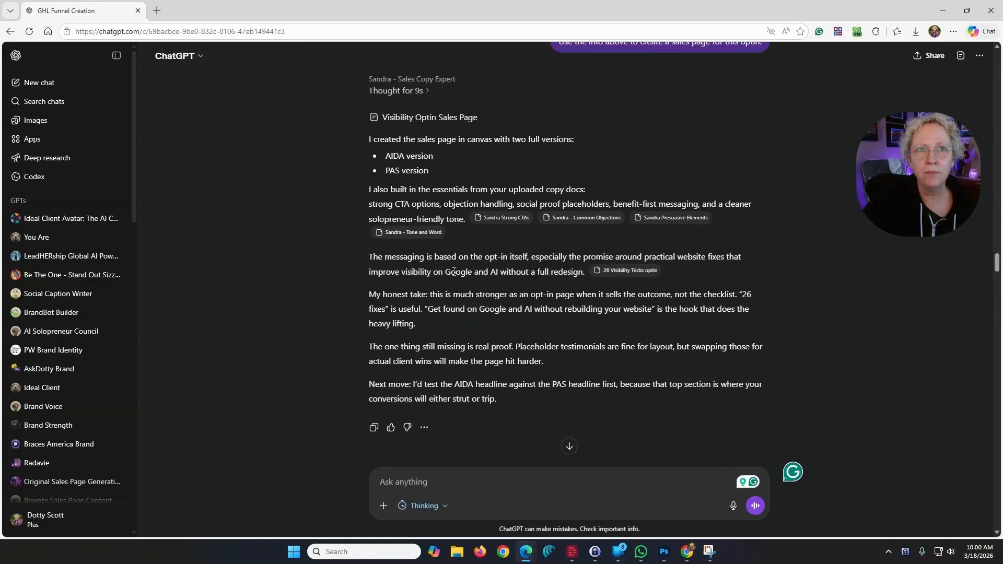
{"action": "scroll", "coordinate": [454, 272], "scroll_direction": "down", "scroll_amount": 1}
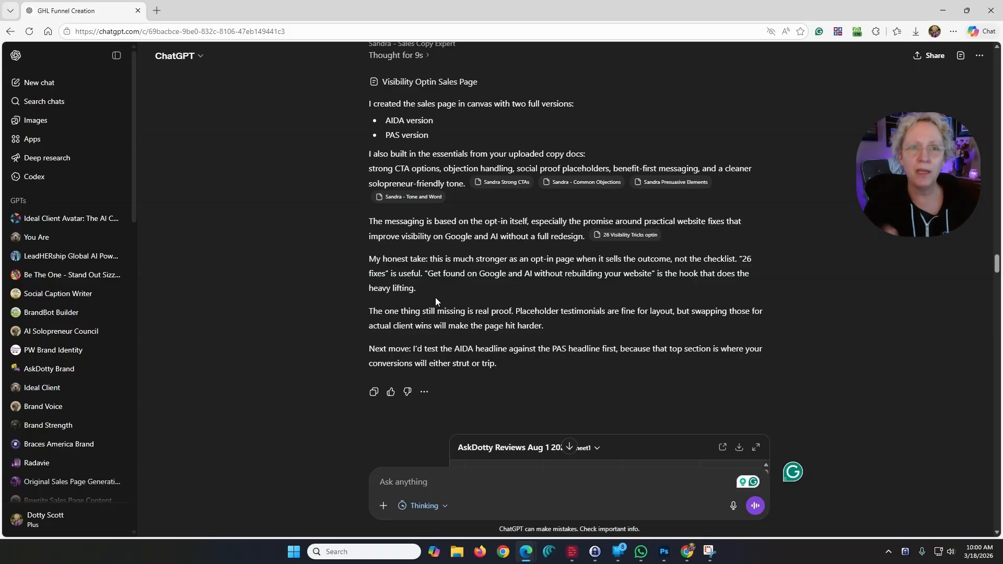
{"action": "scroll", "coordinate": [495, 328], "scroll_direction": "down", "scroll_amount": 3}
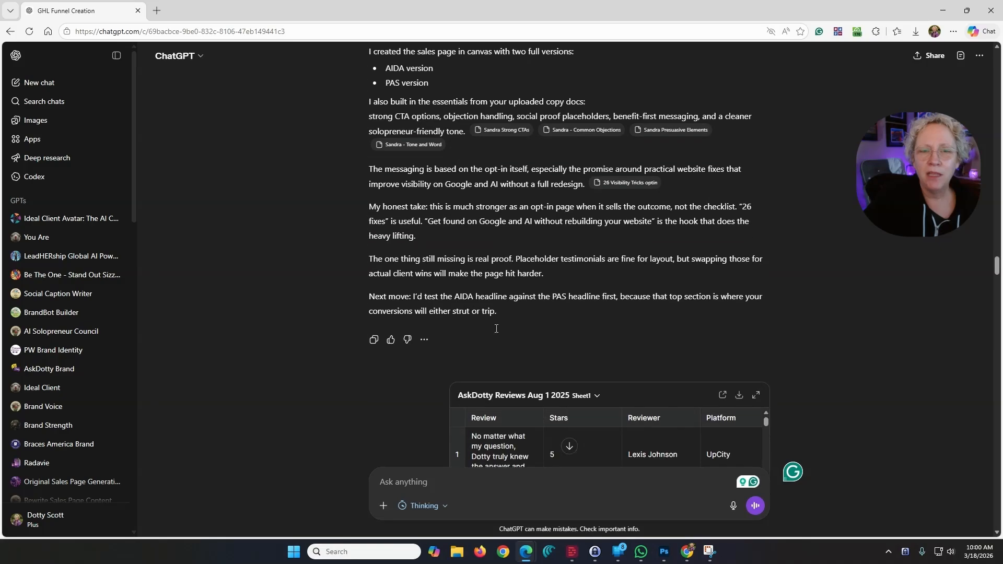
{"action": "scroll", "coordinate": [495, 328], "scroll_direction": "up", "scroll_amount": 1}
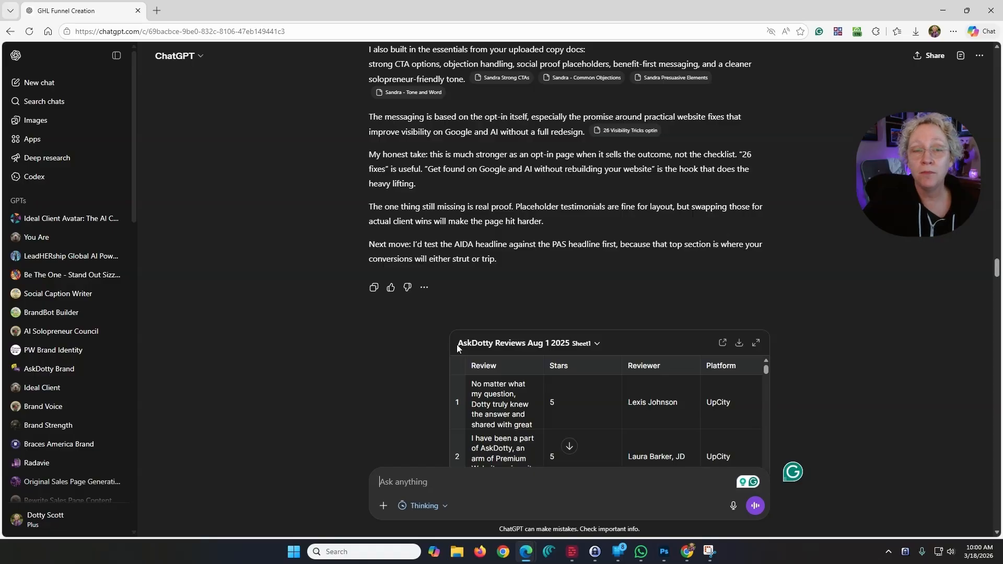
{"action": "scroll", "coordinate": [508, 346], "scroll_direction": "down", "scroll_amount": 5}
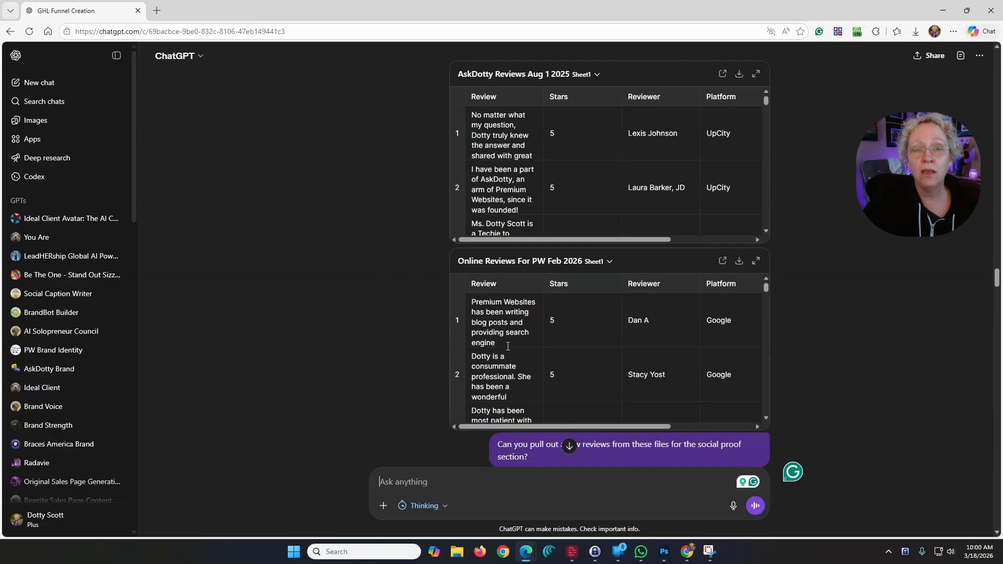
{"action": "scroll", "coordinate": [522, 324], "scroll_direction": "up", "scroll_amount": 1}
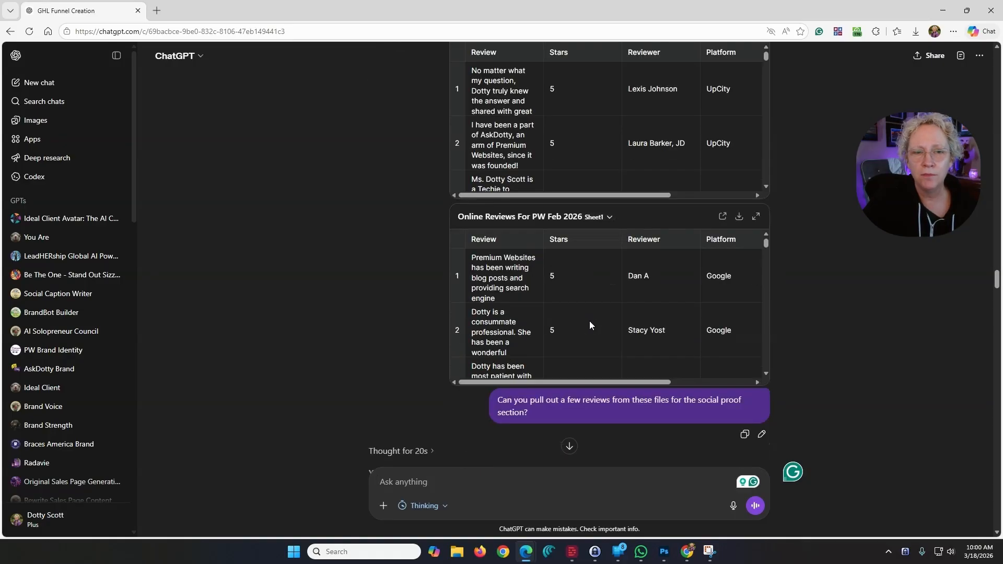
{"action": "scroll", "coordinate": [591, 326], "scroll_direction": "down", "scroll_amount": 1}
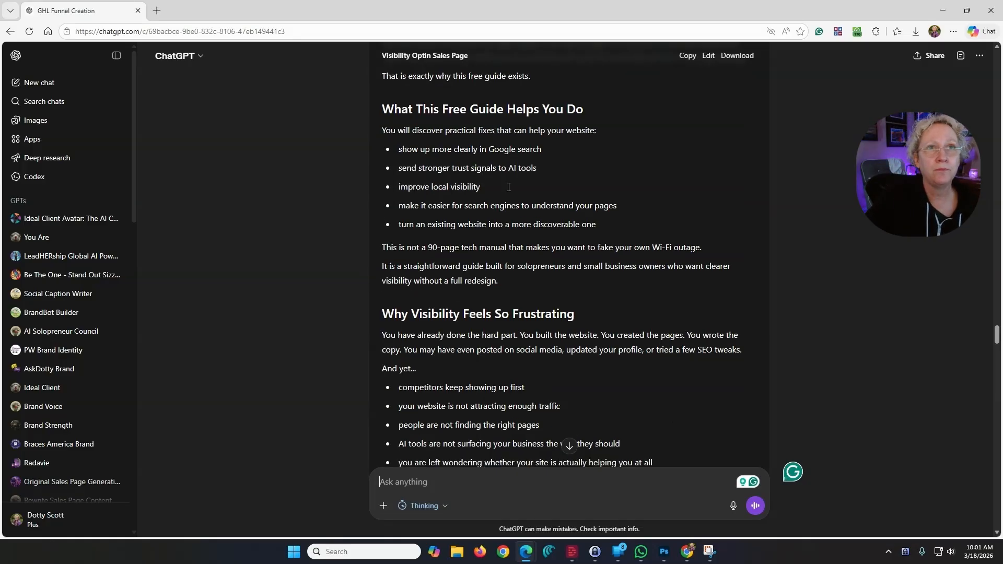
Step: Switch to HighLevel's Funnels list and look at the options for creating a new funnel
{"action": "left_click_drag", "start_coordinate": [535, 11], "coordinate": [0, 149]}
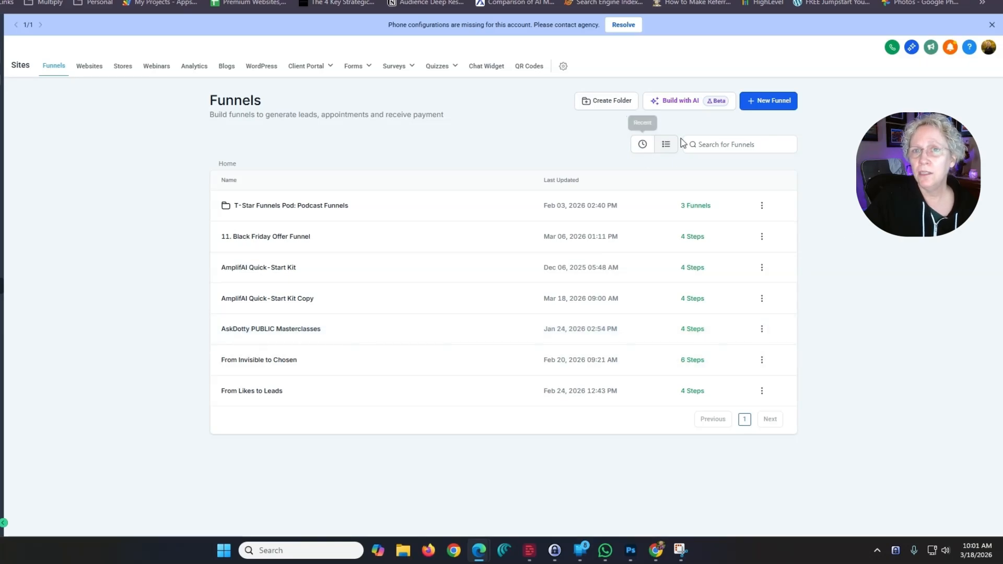
{"action": "left_click", "coordinate": [763, 102]}
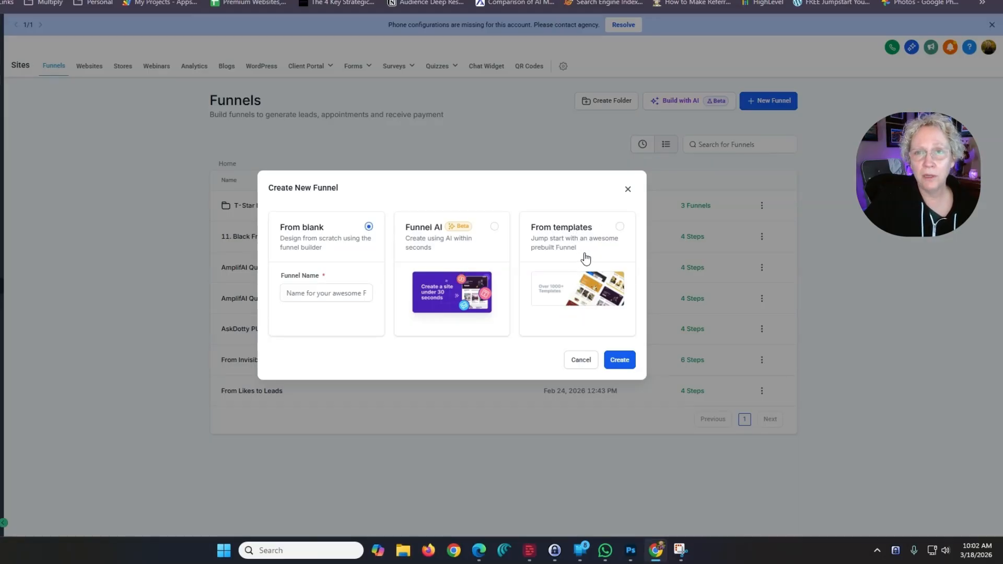
{"action": "left_click", "coordinate": [629, 190]}
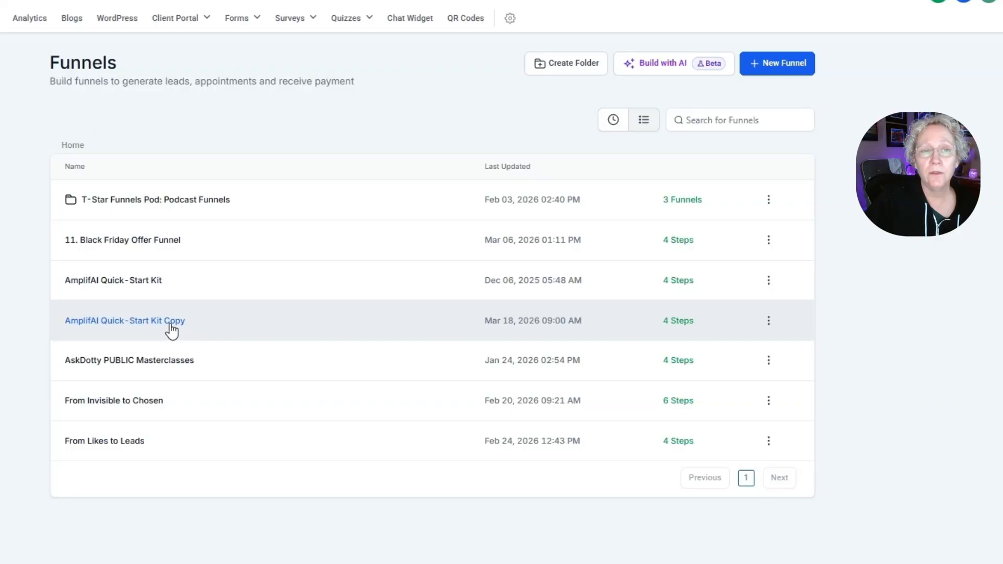
Step: Open the AmplifAI Quick-Start Kit Copy funnel and rename its Home page as AI Visibility Checklist
{"action": "left_click", "coordinate": [171, 329]}
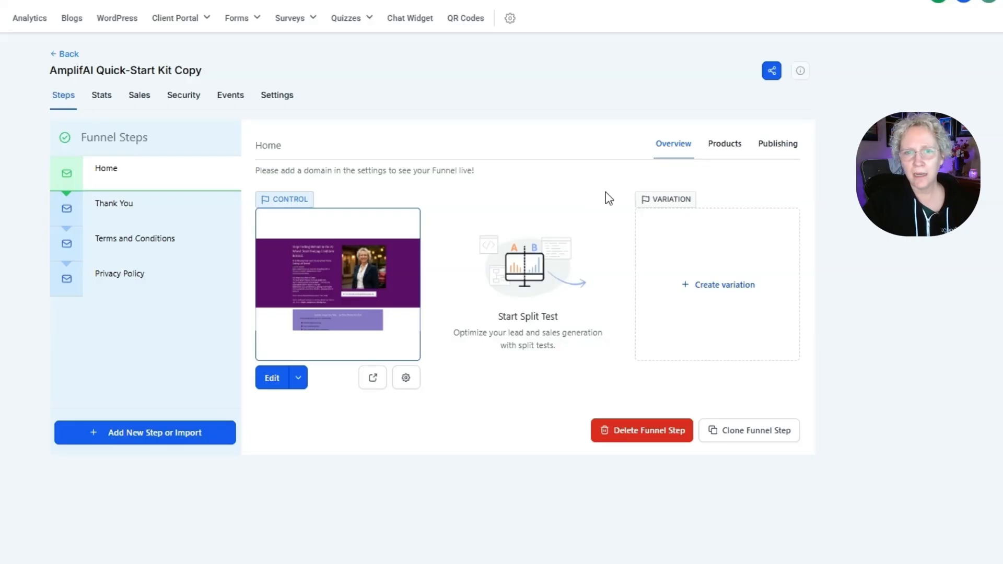
{"action": "left_click", "coordinate": [406, 379]}
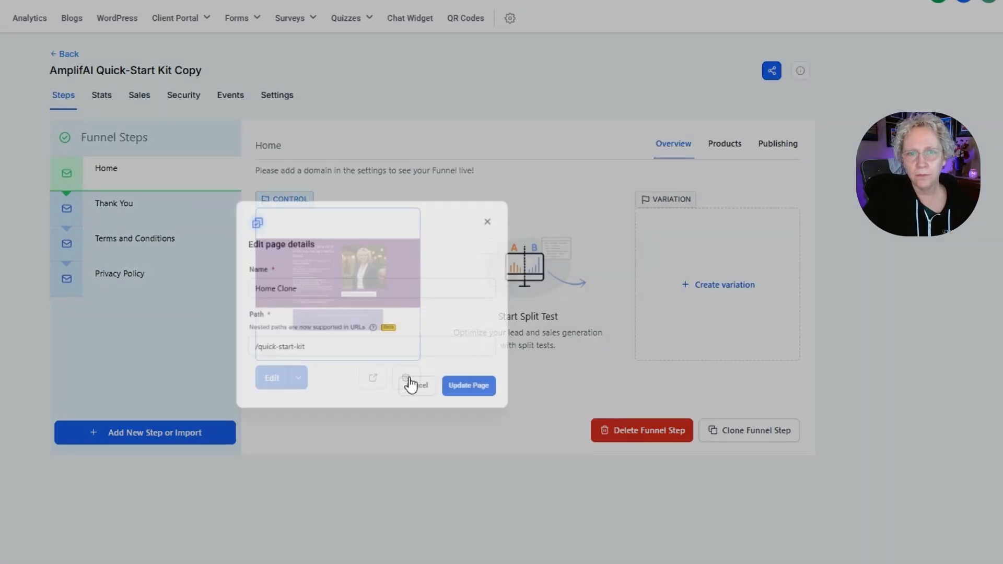
{"action": "left_click", "coordinate": [259, 270]}
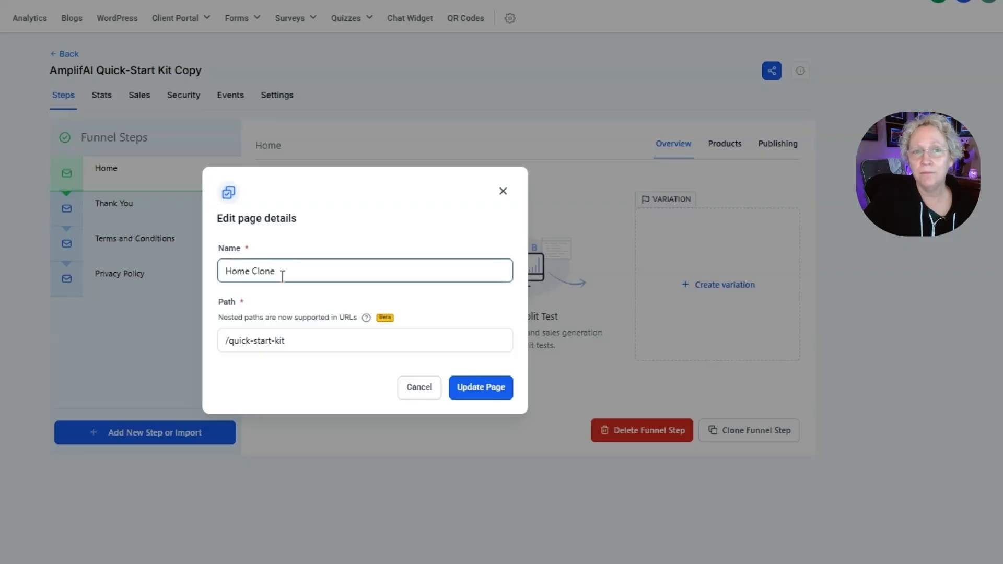
{"action": "left_click_drag", "start_coordinate": [283, 274], "coordinate": [228, 274]}
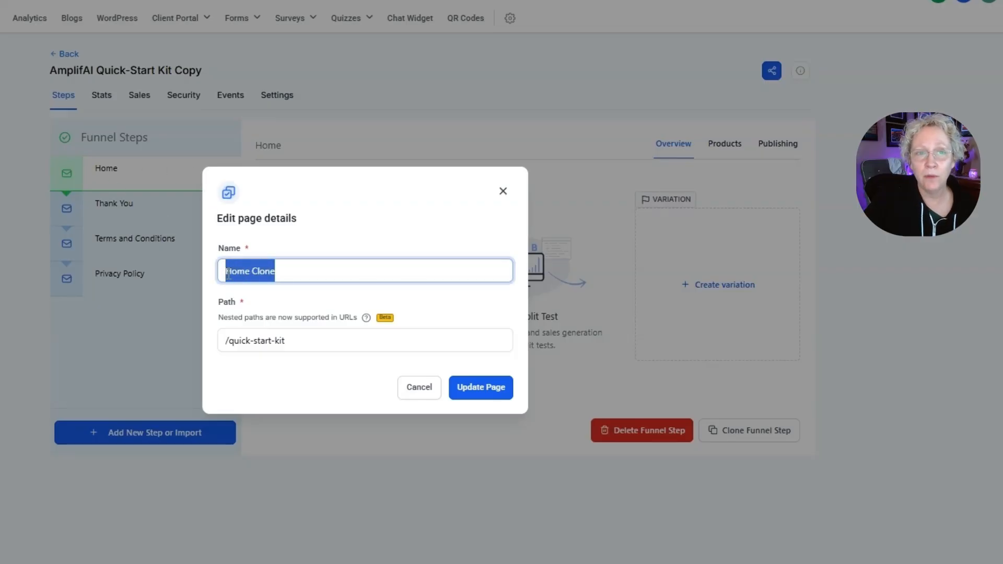
{"action": "type", "text": "AI"}
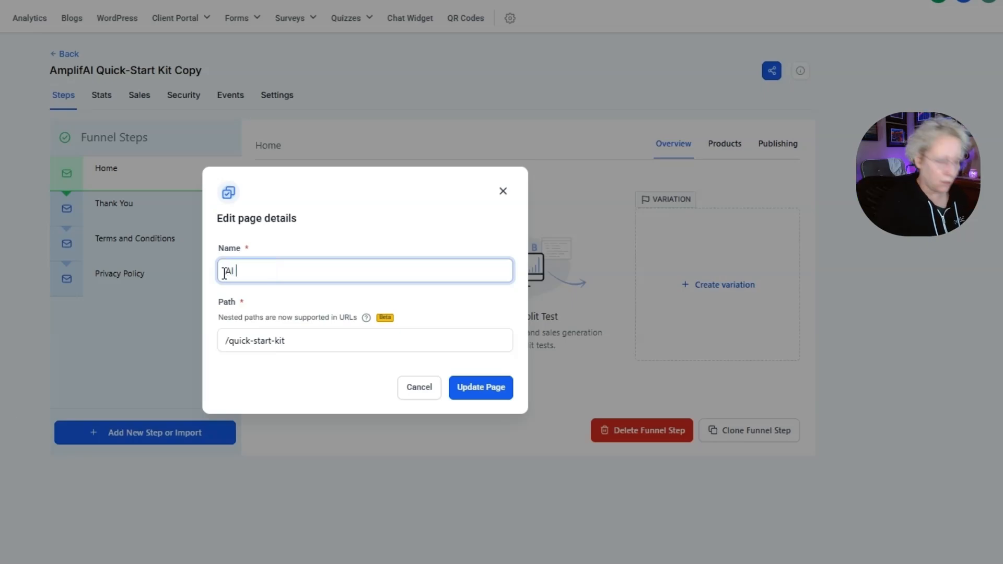
{"action": "type", "text": " Visibility Checklist"}
Step: Set the page's path to /ai-visibility-checklist and the Home step's URL to /ai-visibility, saving both
{"action": "left_click", "coordinate": [282, 343]}
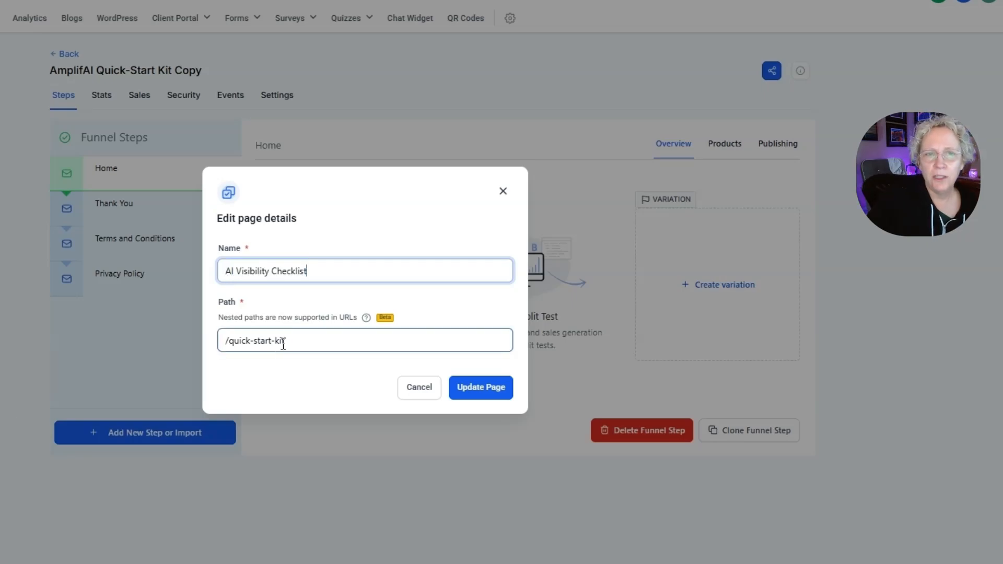
{"action": "left_click_drag", "start_coordinate": [288, 343], "coordinate": [230, 349]}
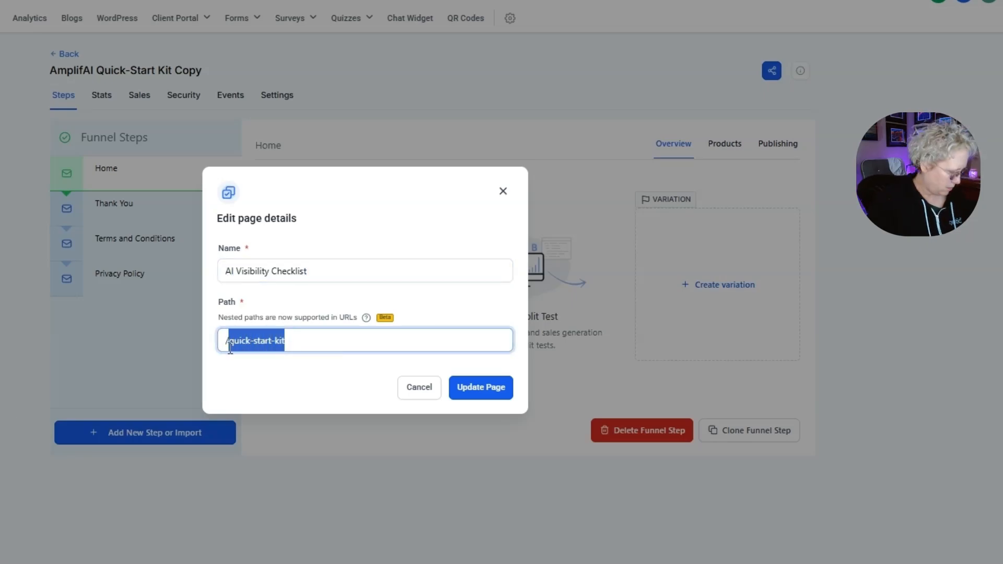
{"action": "type", "text": "ai-visibility-checklist"}
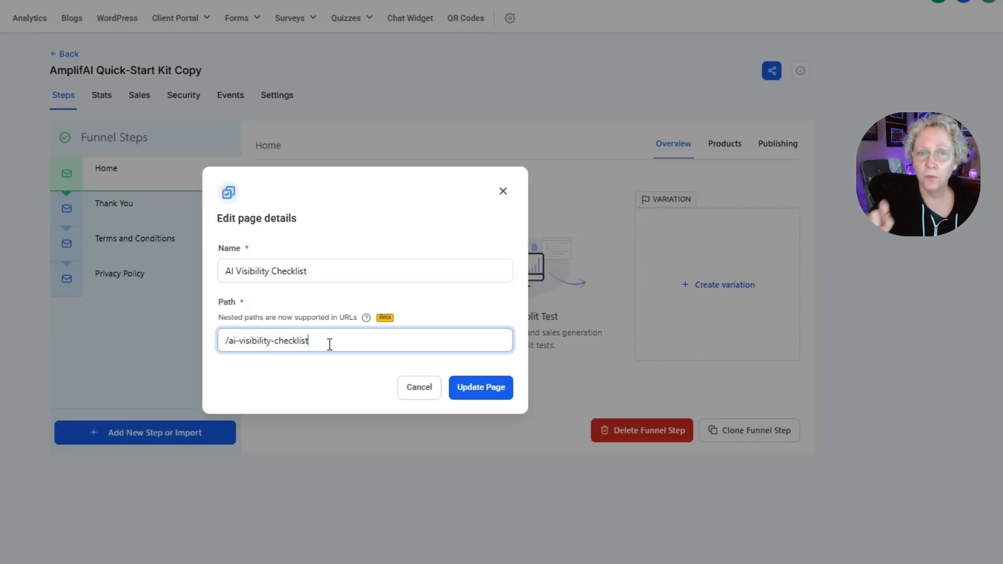
{"action": "left_click", "coordinate": [471, 388]}
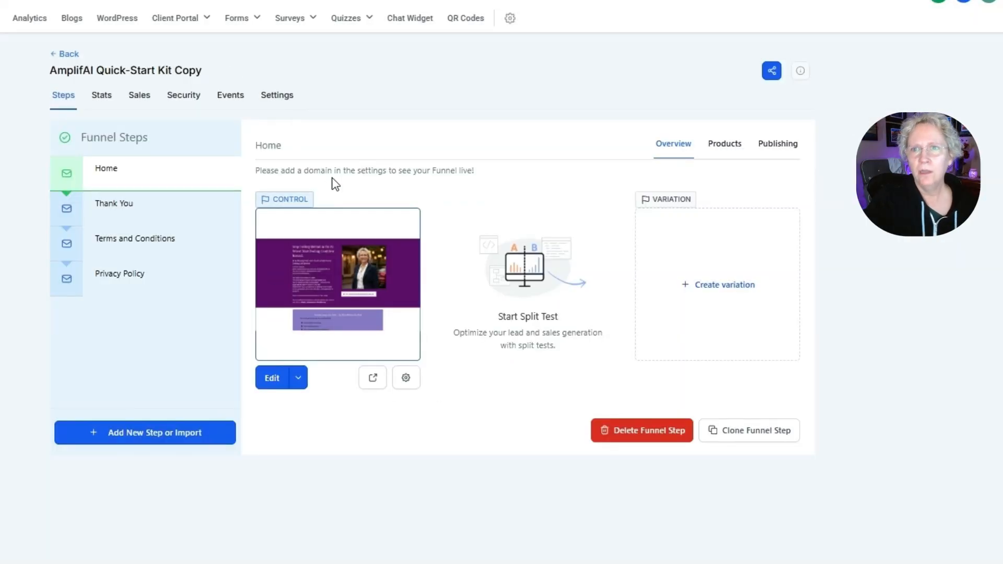
{"action": "left_click", "coordinate": [776, 149]}
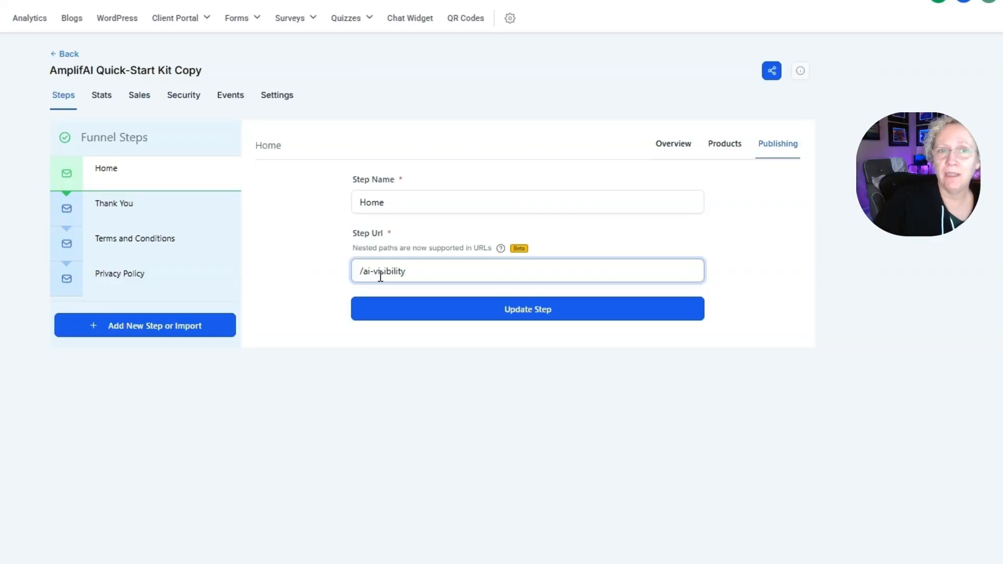
{"action": "left_click", "coordinate": [519, 309]}
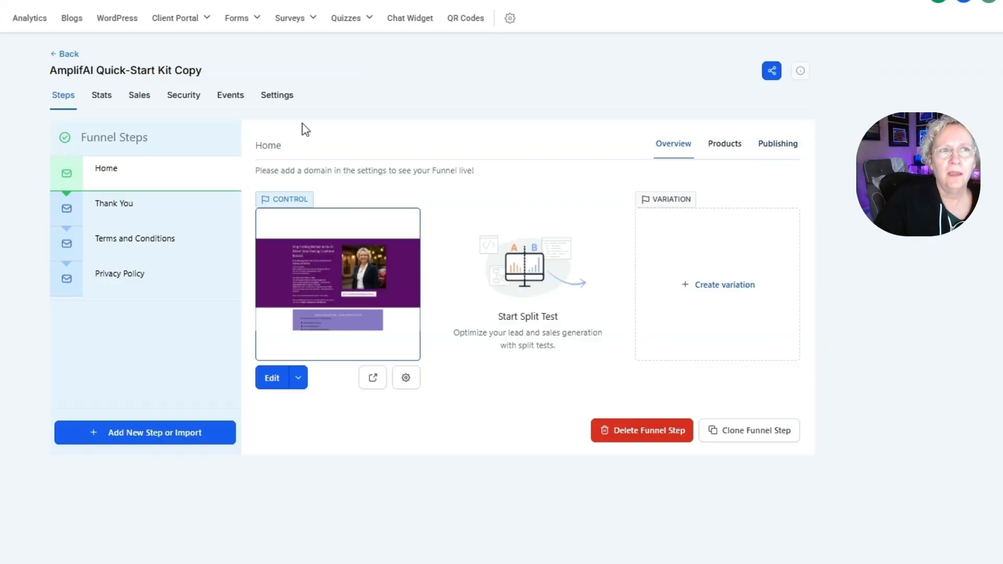
Step: Rename the funnel as AI Visibility Checklist, set its path to /ai-visibility-checklist-2026 and save the settings
{"action": "left_click", "coordinate": [280, 98]}
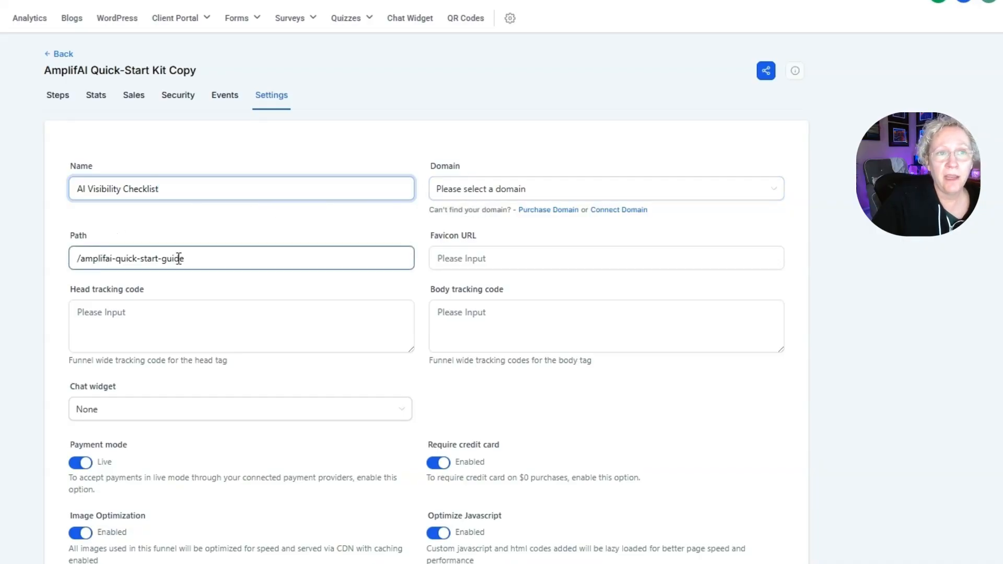
{"action": "left_click_drag", "start_coordinate": [188, 259], "coordinate": [84, 270]}
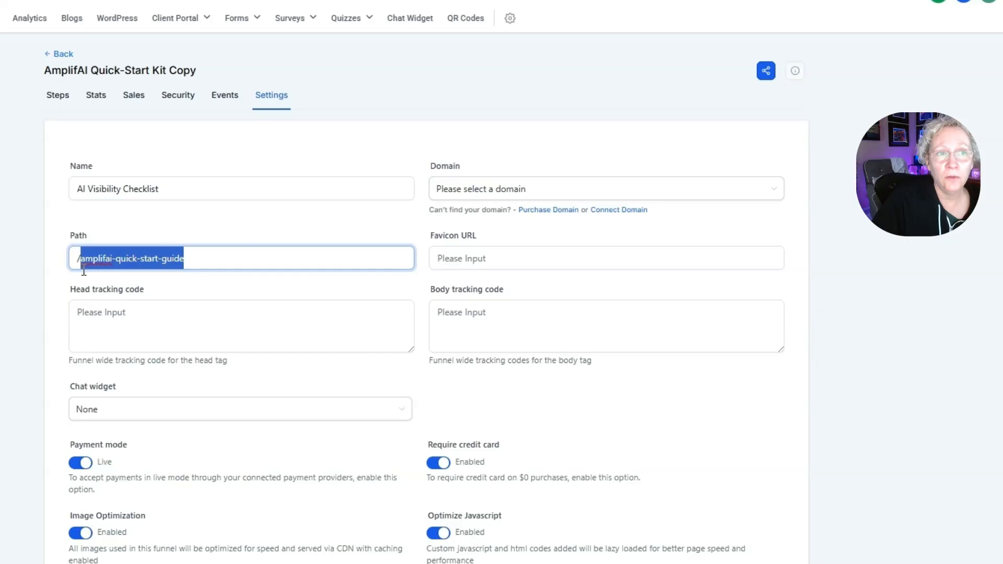
{"action": "type", "text": "ai-visibility-checklist-2026"}
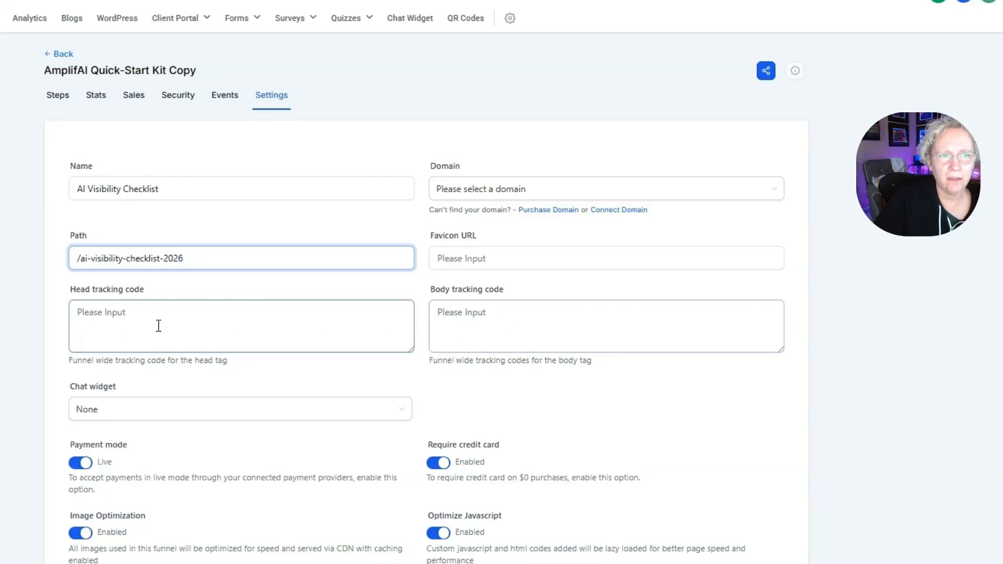
{"action": "scroll", "coordinate": [479, 362], "scroll_direction": "down", "scroll_amount": 2}
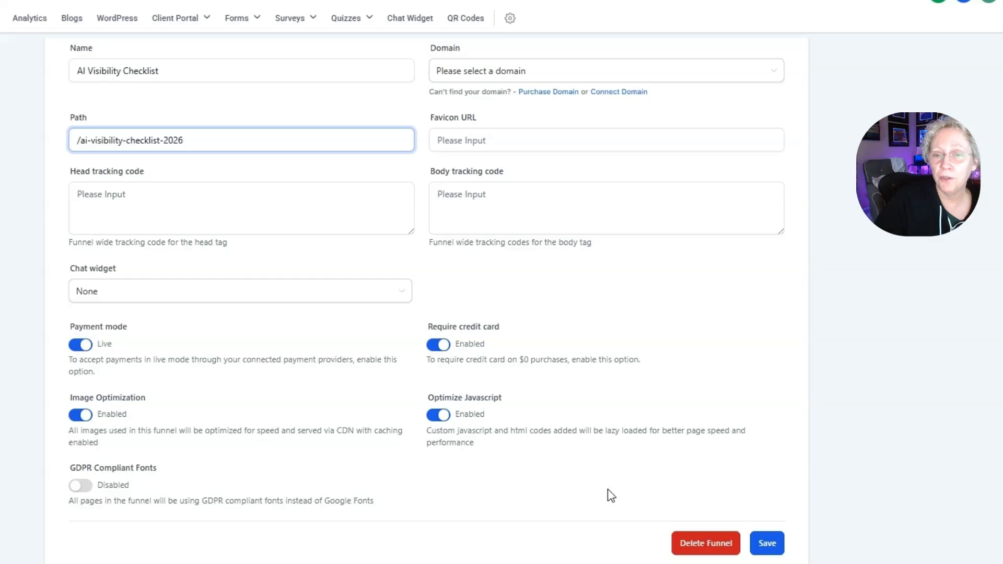
{"action": "left_click", "coordinate": [772, 545]}
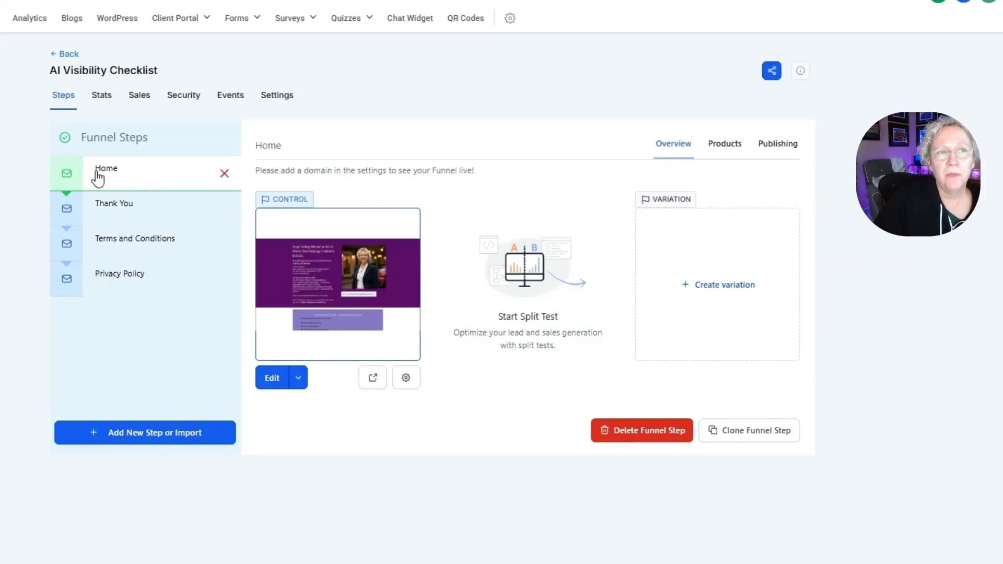
Step: Check the Thank You step's page and open the Home step's page for editing
{"action": "left_click", "coordinate": [106, 215]}
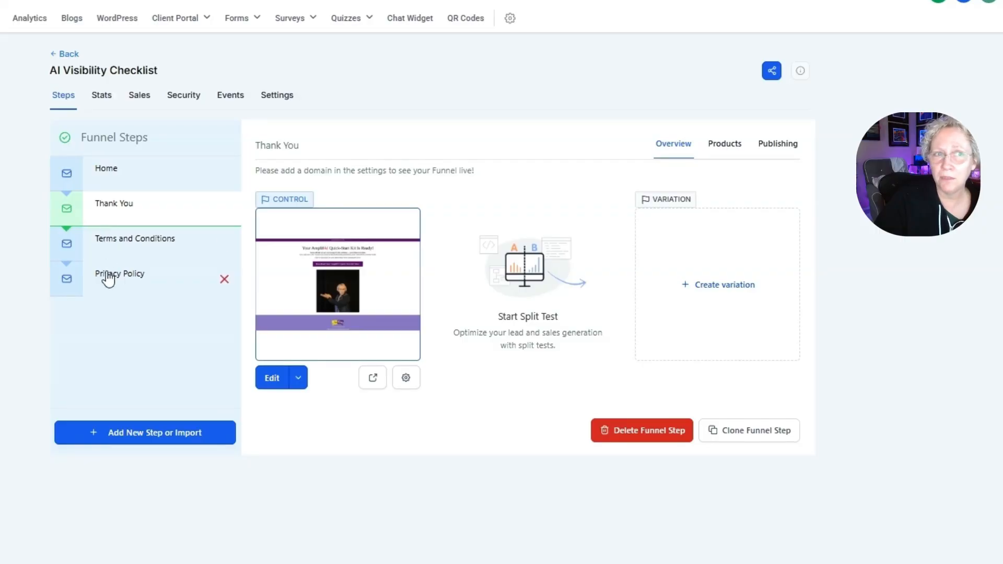
{"action": "left_click", "coordinate": [103, 172]}
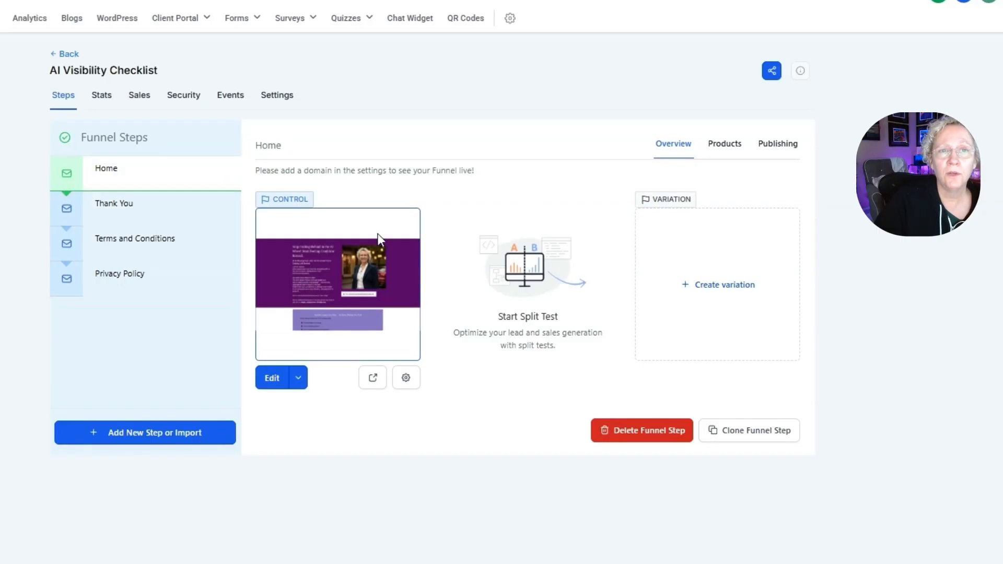
{"action": "left_click", "coordinate": [269, 382]}
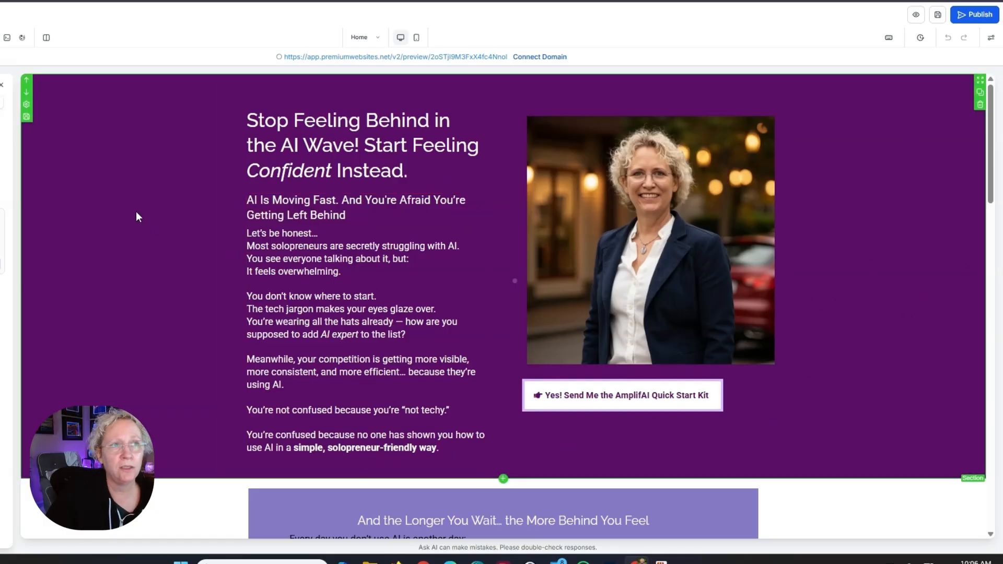
Step: Replace the hero section's headline with "Get Found on Google and AI Without Rebuilding Your Website"
{"action": "left_click", "coordinate": [116, 218]}
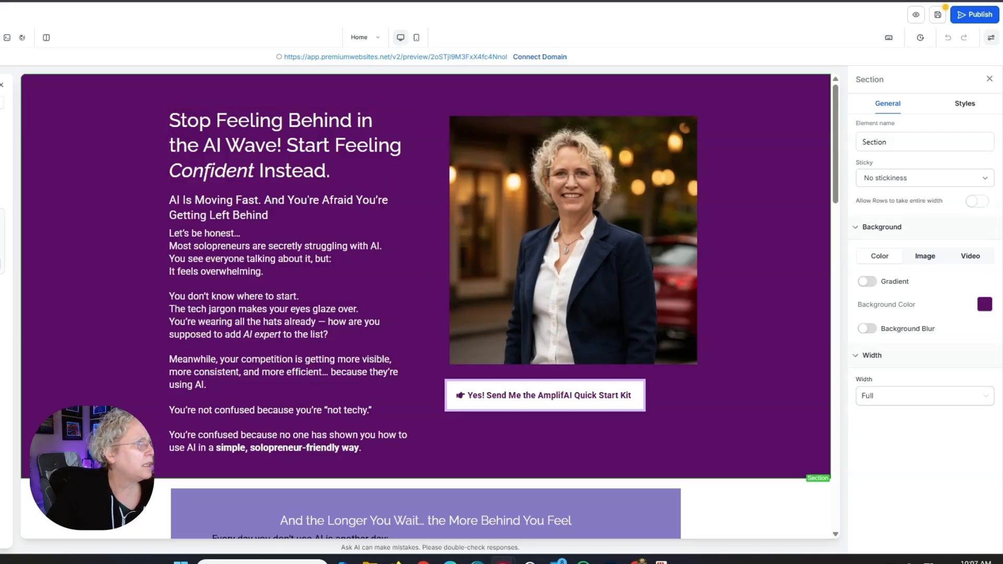
{"action": "left_click", "coordinate": [330, 170]}
{"action": "left_click_drag", "start_coordinate": [330, 170], "coordinate": [180, 130]}
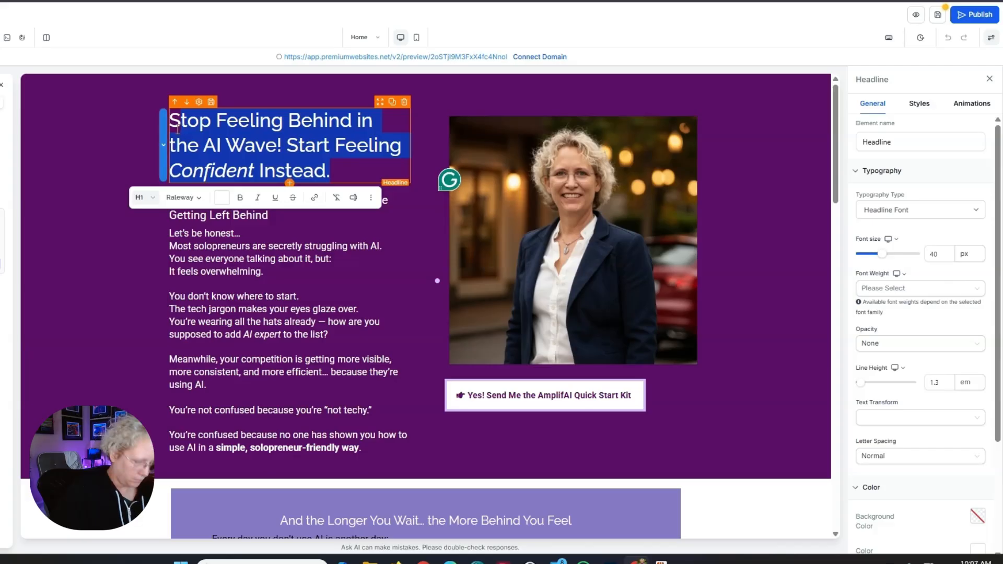
{"action": "key", "text": "BackSpace"}
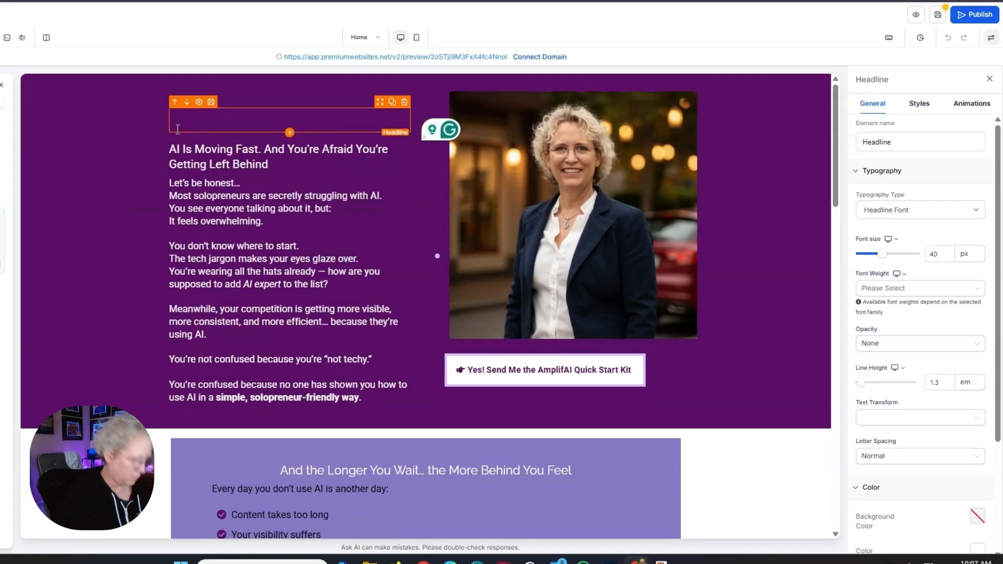
{"action": "type", "text": "Get Found on Google and AI Without Rebuilding Your Website"}
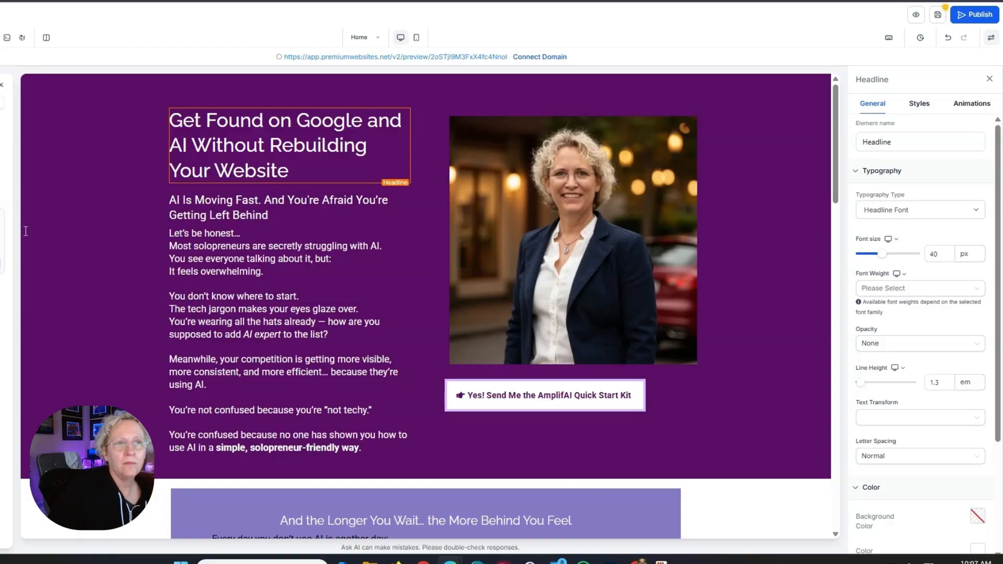
Step: Replace the text under the headline with "Download the free guide: 26 Website Visibility Fixes That Help Clients Find You on Google and AI"
{"action": "left_click", "coordinate": [273, 201]}
{"action": "key", "text": "ctrl+a"}
{"action": "type", "text": "Download the free guide: 26 Website Visibility Fixes That Help Clients Find You on Google and AI"}
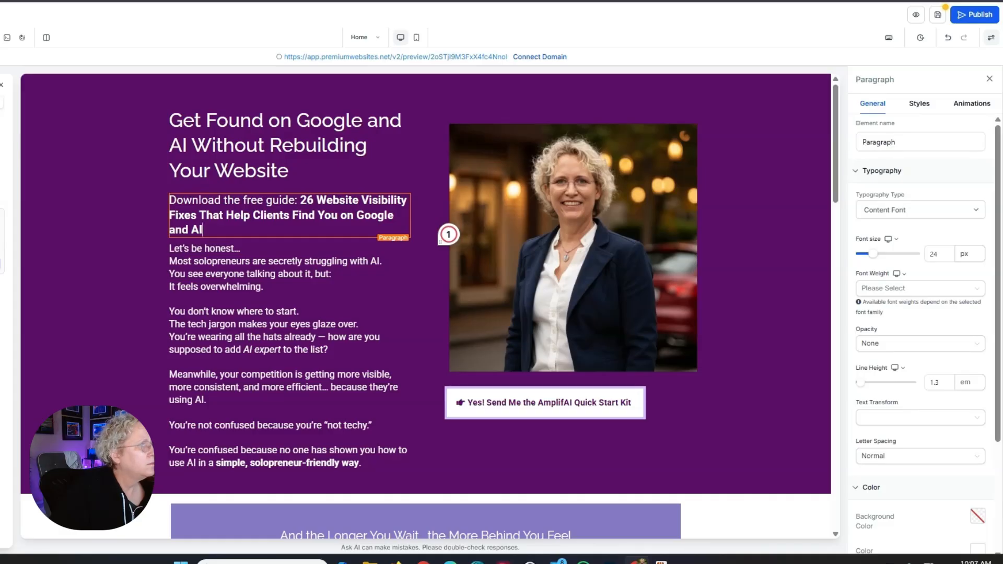
Step: Replace the hero body paragraph with the copy running from "If your website looks decent" to "That is exactly why this free guide exists."
{"action": "left_click", "coordinate": [232, 313]}
{"action": "left_click", "coordinate": [285, 324]}
{"action": "key", "text": "ctrl+a"}
{"action": "type", "text": "If your website looks decent but still is not bringing in enough leads, clicks, or inquiries, you are not alone. A lot of business owners assume the problem is their design. But more often, the real issue is visibility. Your site may be missing the simple signals that help Google, AI tools, and local search platforms understand who you are, what you do, and why your business should be shown to the right people. That is exactly why this free guide exists."}
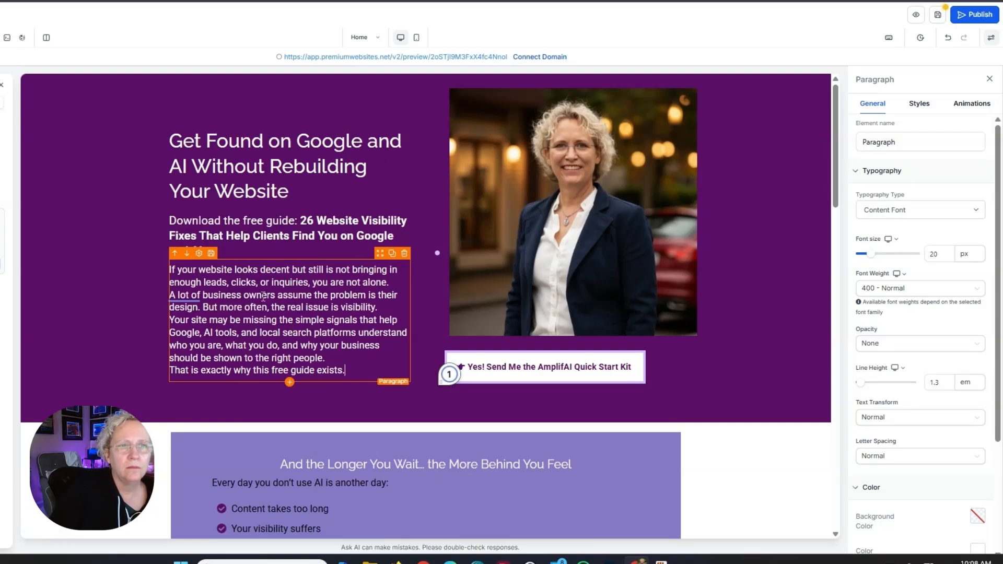
Step: Insert a blank line before "A lot of business owners" and accept Grammarly's suggestion to change "A lot of" to "Many"
{"action": "left_click", "coordinate": [392, 286]}
{"action": "key", "text": "Return"}
{"action": "mouse_move", "coordinate": [186, 301]}
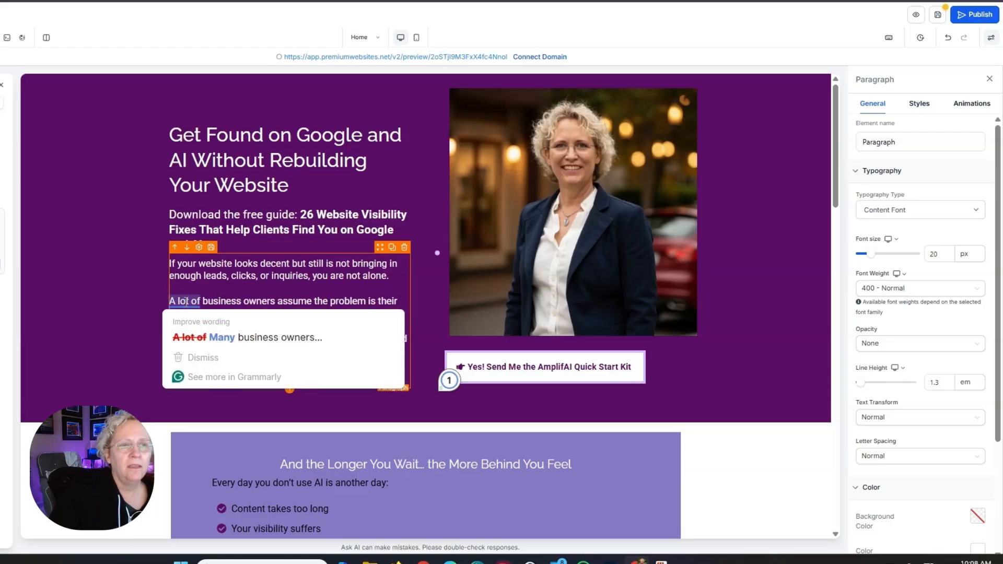
{"action": "left_click", "coordinate": [222, 337]}
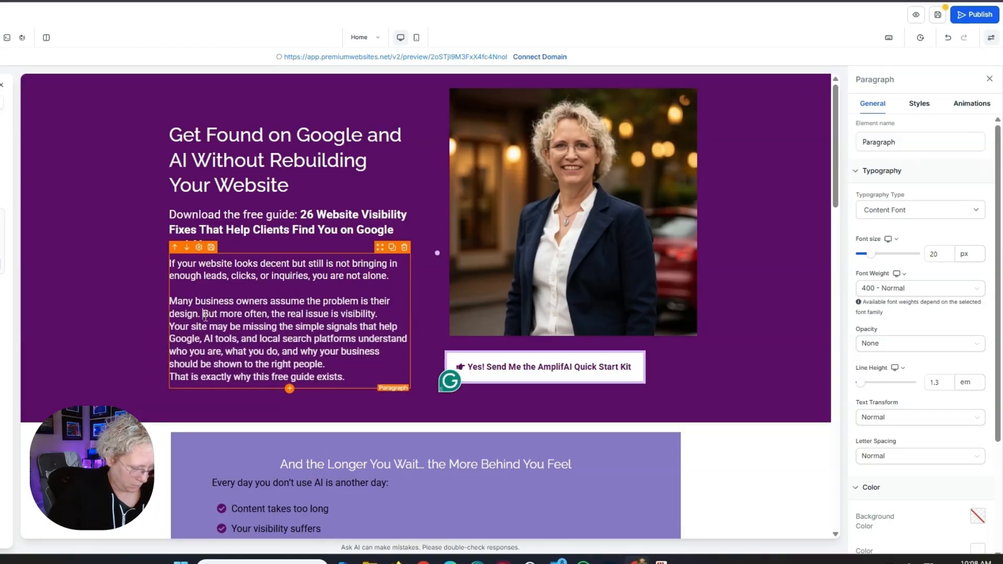
{"action": "left_click", "coordinate": [204, 314]}
{"action": "key", "text": "Return"}
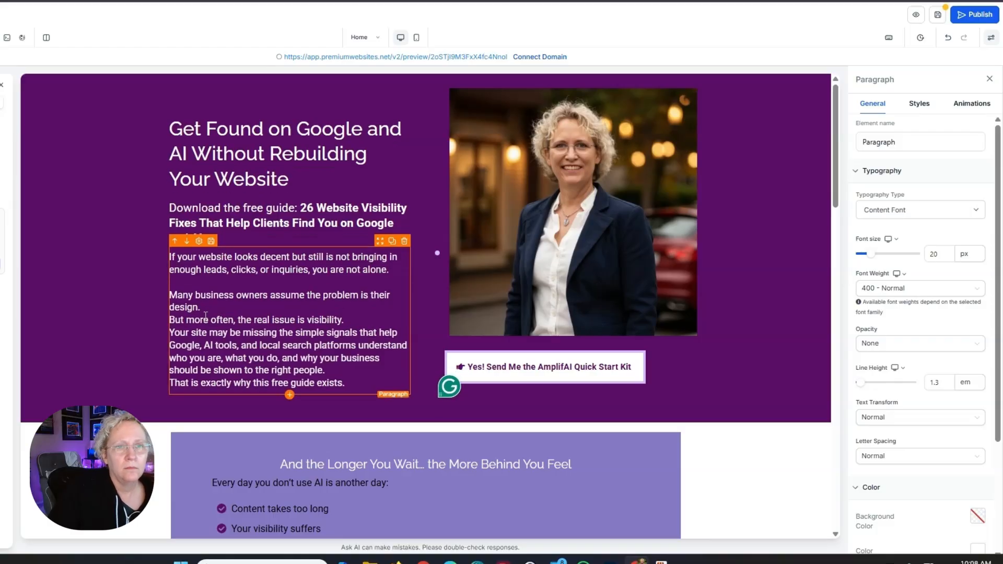
{"action": "key", "text": "BackSpace"}
Step: Add blank lines before "Your site may be missing the simple signals" and "That is exactly why this free guide exists."
{"action": "key", "text": "End"}
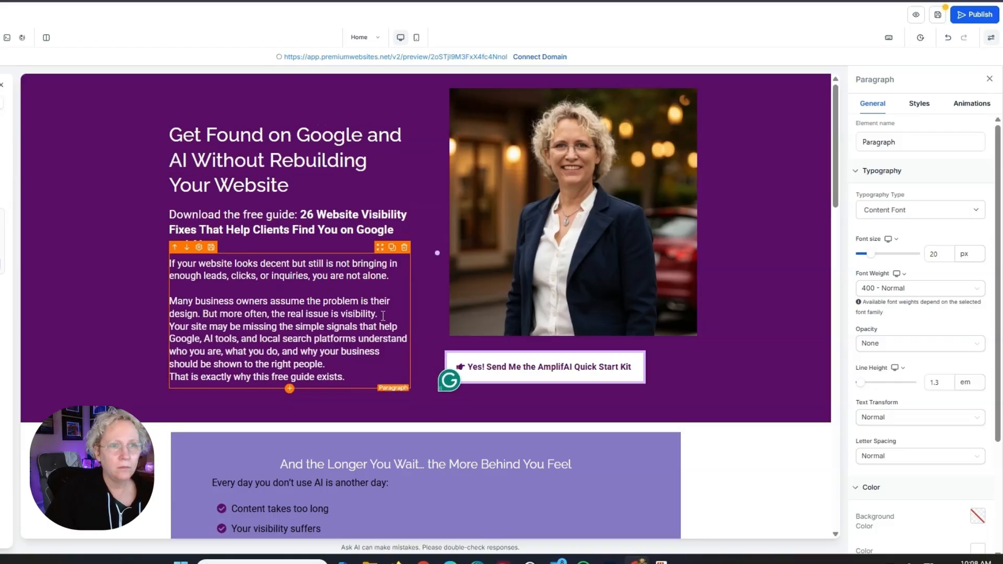
{"action": "key", "text": "Return"}
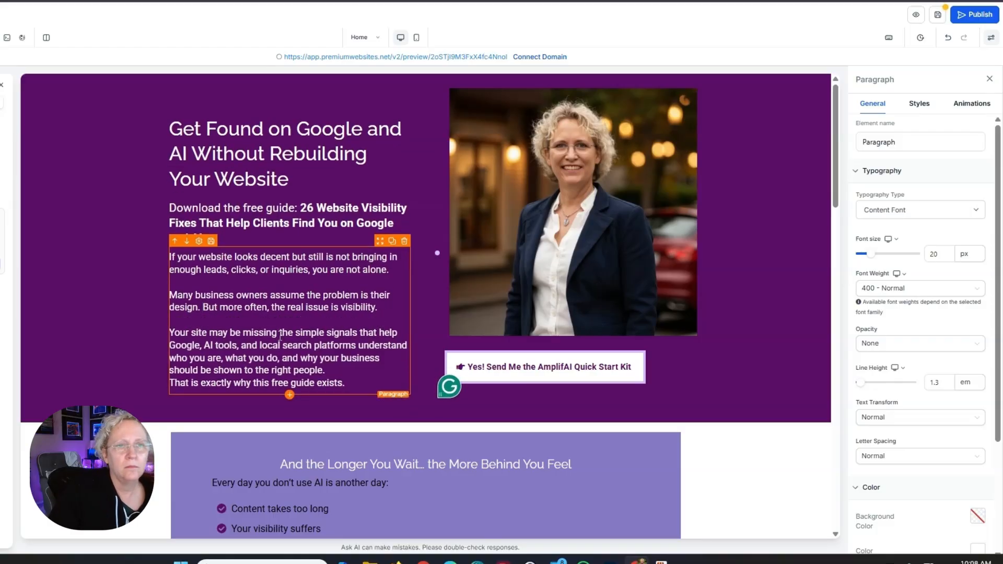
{"action": "left_click", "coordinate": [326, 371]}
{"action": "key", "text": "Return"}
Step: Change the hero button's text to "Yes! Send Me the Ai Visibility Checklist" and review its link action and icon settings
{"action": "left_click", "coordinate": [521, 370]}
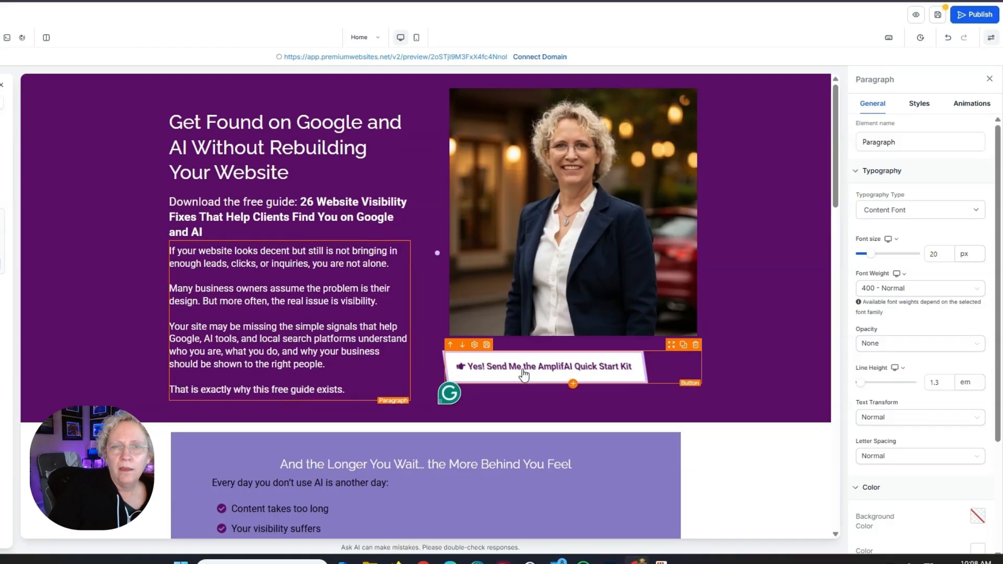
{"action": "left_click", "coordinate": [548, 375]}
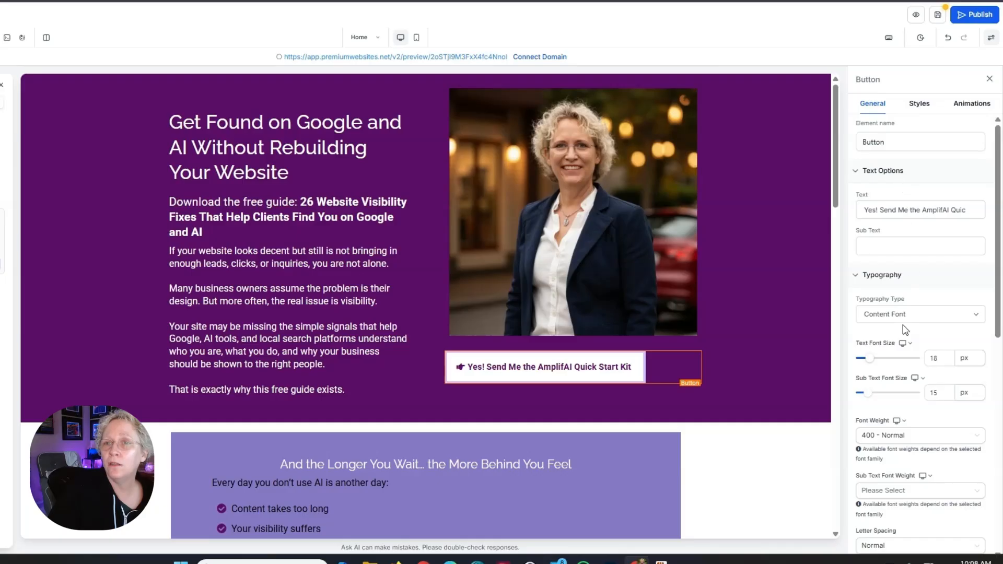
{"action": "left_click_drag", "start_coordinate": [882, 211], "coordinate": [970, 210]}
{"action": "type", "text": "Send Me the Ai Visibility Checklist"}
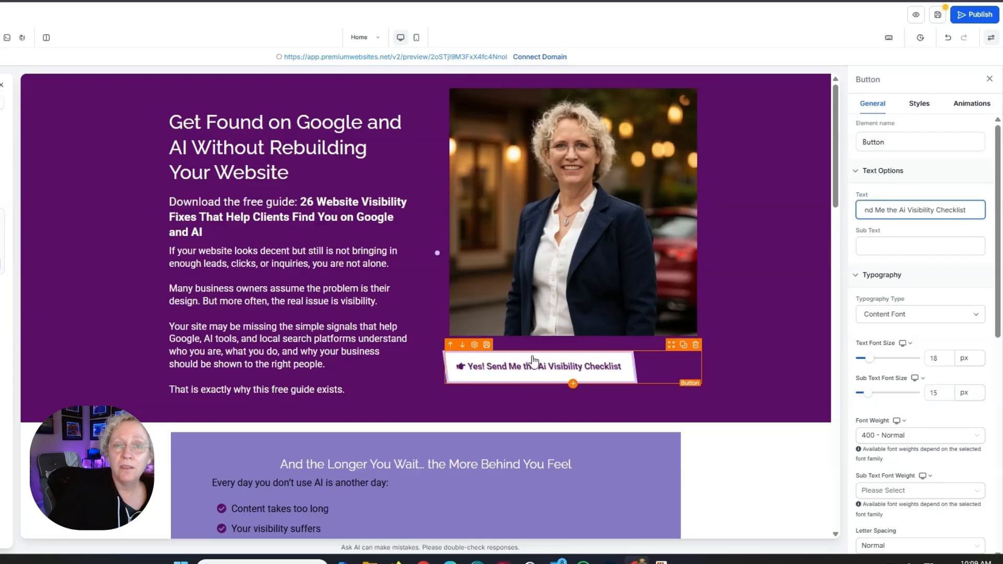
{"action": "scroll", "coordinate": [906, 309], "scroll_direction": "down", "scroll_amount": 6}
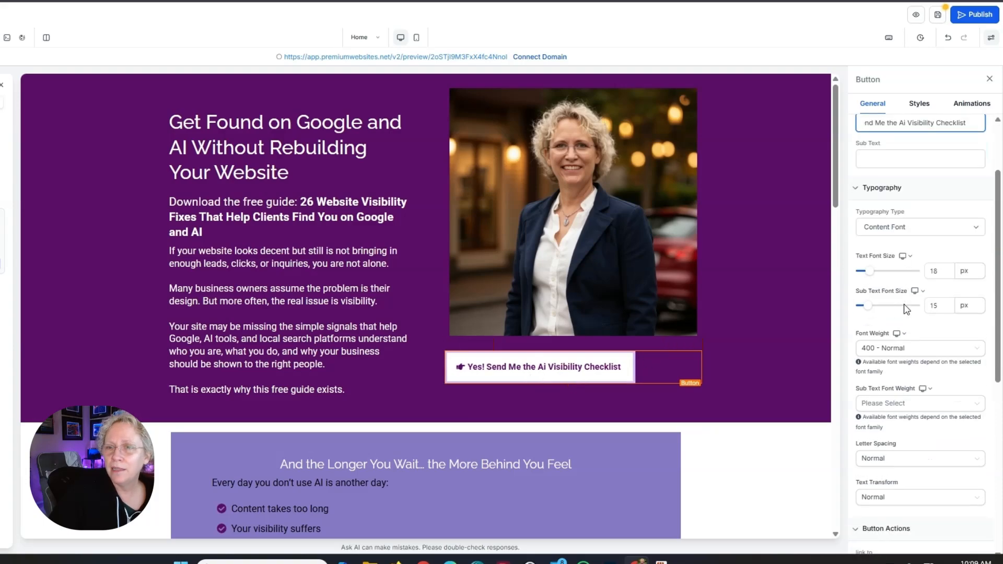
{"action": "scroll", "coordinate": [905, 309], "scroll_direction": "down", "scroll_amount": 3}
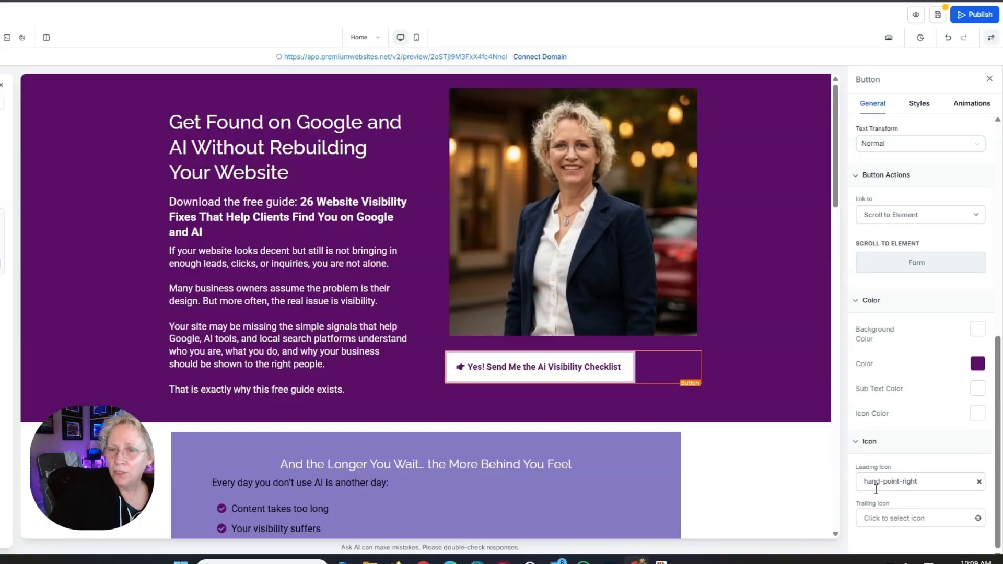
{"action": "scroll", "coordinate": [893, 486], "scroll_direction": "up", "scroll_amount": 3}
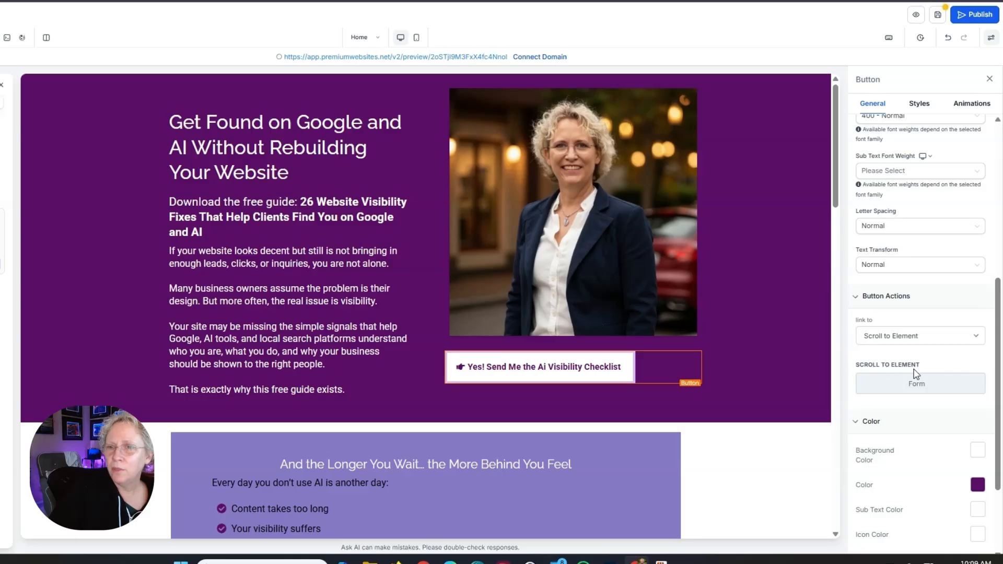
{"action": "scroll", "coordinate": [923, 353], "scroll_direction": "up", "scroll_amount": 6}
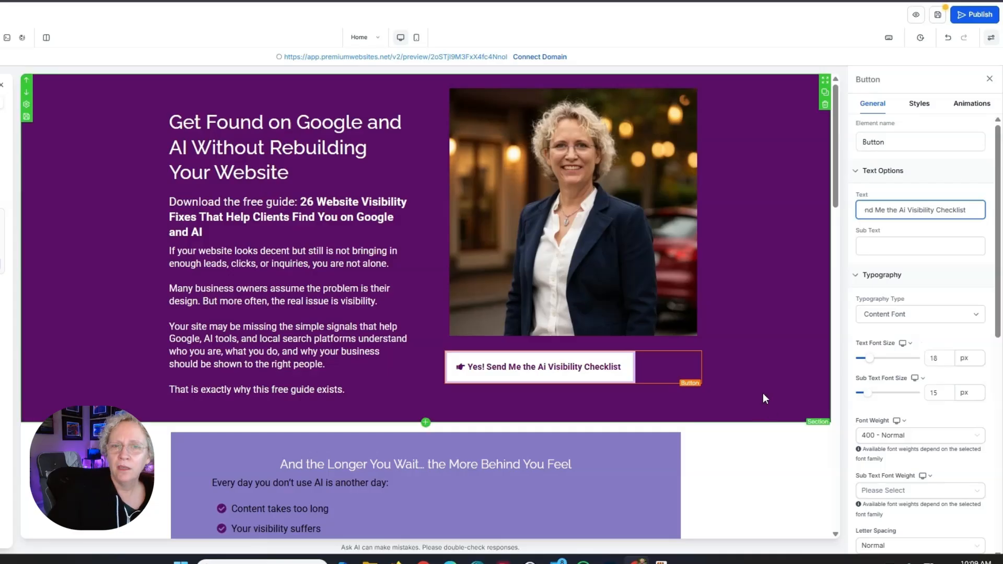
Step: Set the lilac box's heading to "What This Free Guide Helps You Do" and its intro to "You will discover practical fixes that can help your website:"
{"action": "scroll", "coordinate": [767, 379], "scroll_direction": "down", "scroll_amount": 3}
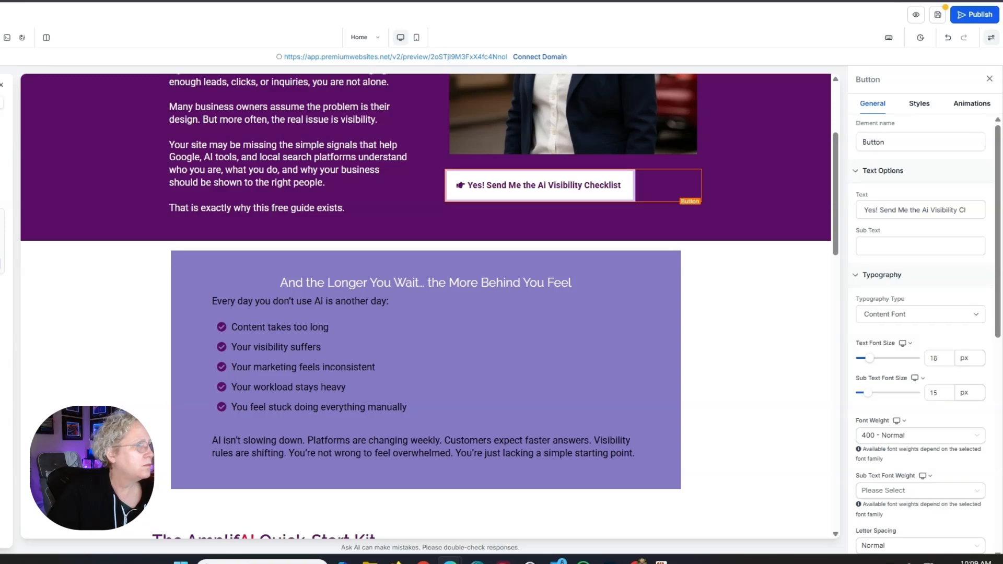
{"action": "triple_click", "coordinate": [400, 283]}
{"action": "type", "text": "What This Free Guide Helps You Do"}
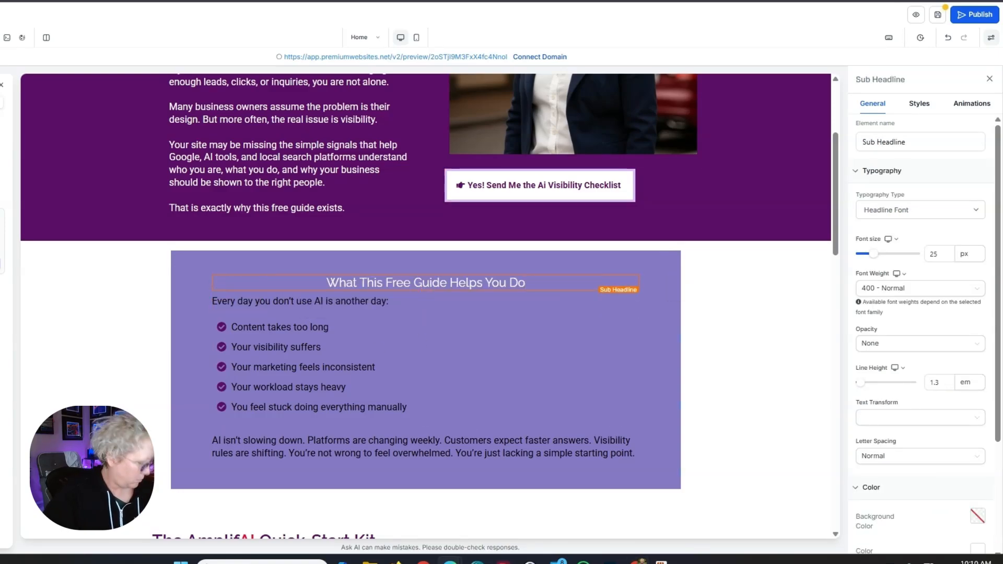
{"action": "triple_click", "coordinate": [366, 301]}
{"action": "type", "text": "You will discover practical fixes that can help your website:"}
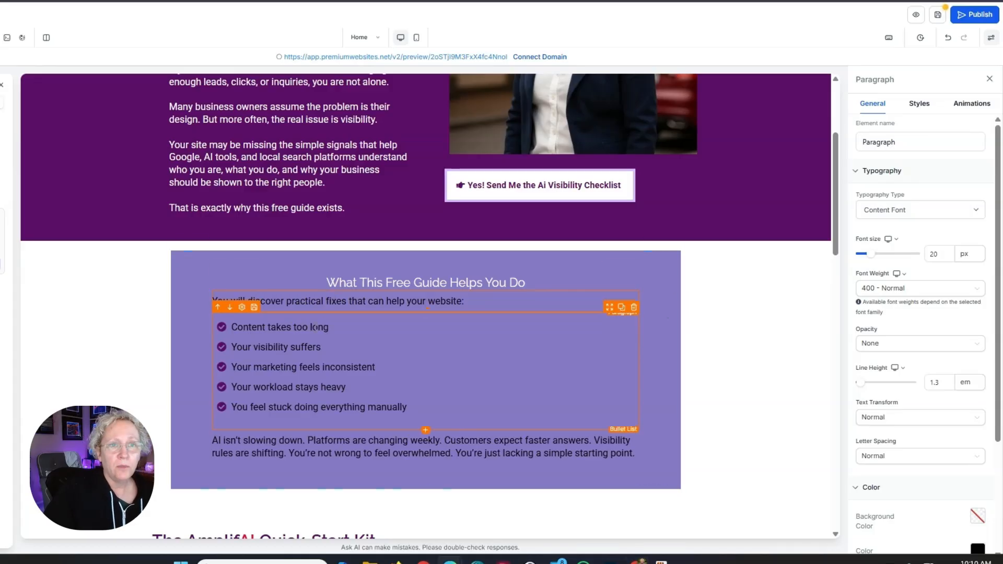
Step: Replace the bullets with the five website benefits starting "Show up more clearly in Google search" and the closing text with the "not a 90-page tech manual" copy
{"action": "left_click", "coordinate": [294, 327]}
{"action": "left_click_drag", "start_coordinate": [334, 329], "coordinate": [234, 331]}
{"action": "type", "text": "show up more clearly in Google search"}
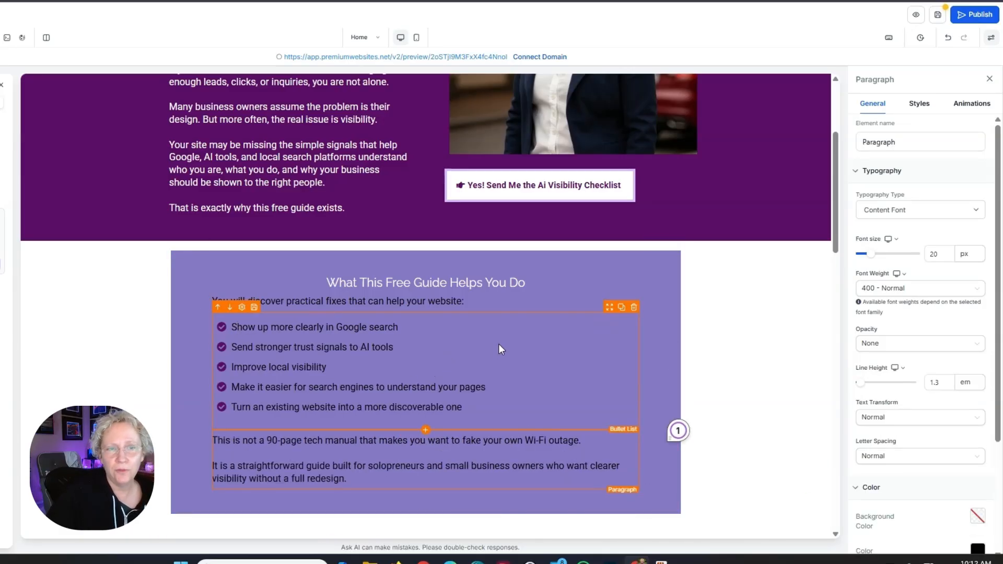
Step: Replace the "The AmplifAI Quick-Start Kit" section heading with "Why Visibility Feels So Frustrating"
{"action": "scroll", "coordinate": [629, 360], "scroll_direction": "down", "scroll_amount": 7}
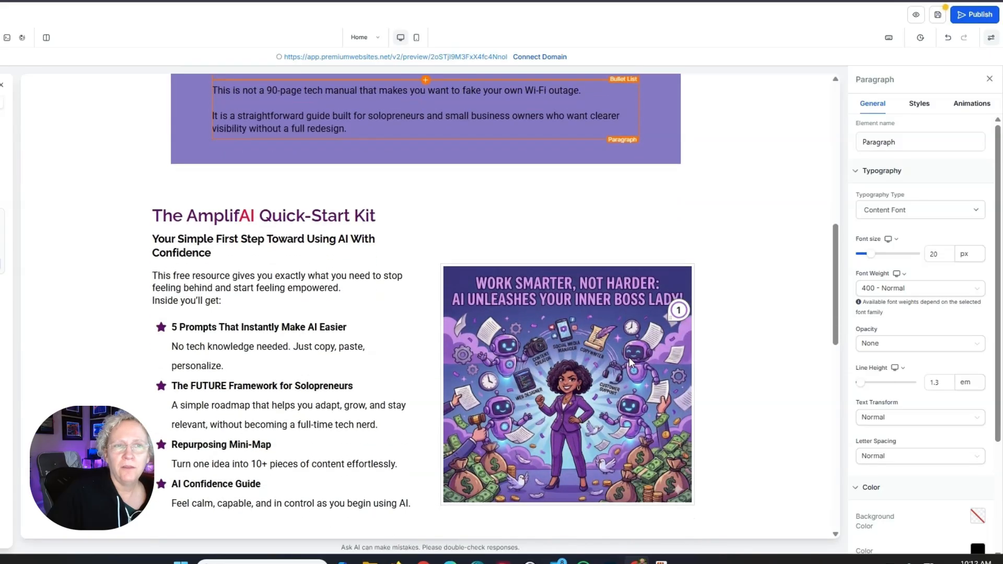
{"action": "scroll", "coordinate": [631, 360], "scroll_direction": "down", "scroll_amount": 1}
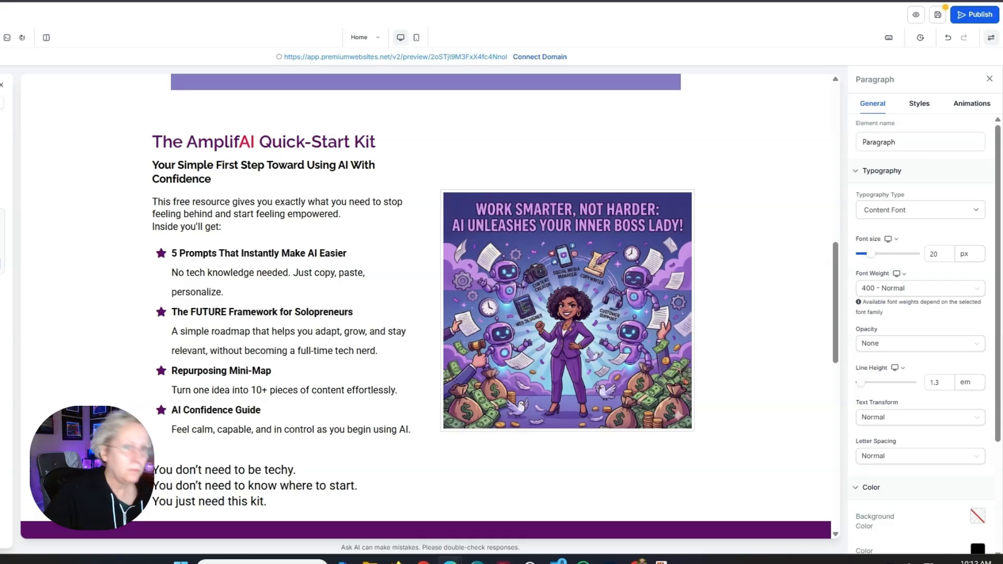
{"action": "triple_click", "coordinate": [276, 139]}
{"action": "type", "text": "Why Visibility Feels So Frustrating"}
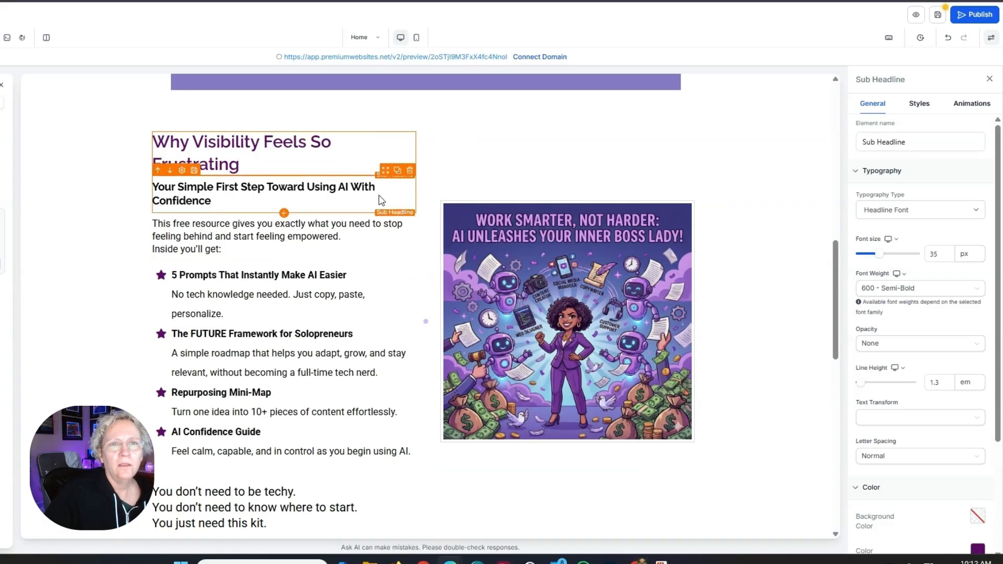
Step: Delete the section's subheading and replace its paragraph with the "You have already done the hard part" copy, with a blank line before "And yet..."
{"action": "left_click", "coordinate": [410, 171]}
{"action": "left_click", "coordinate": [234, 212]}
{"action": "left_click_drag", "start_coordinate": [234, 212], "coordinate": [151, 187]}
{"action": "type", "text": "You have already done the hard part. You built the website. You created the pages. You wrote the copy. You may have even posted on social media, updated your profile, or tried a few SEO tweaks. And yet..."}
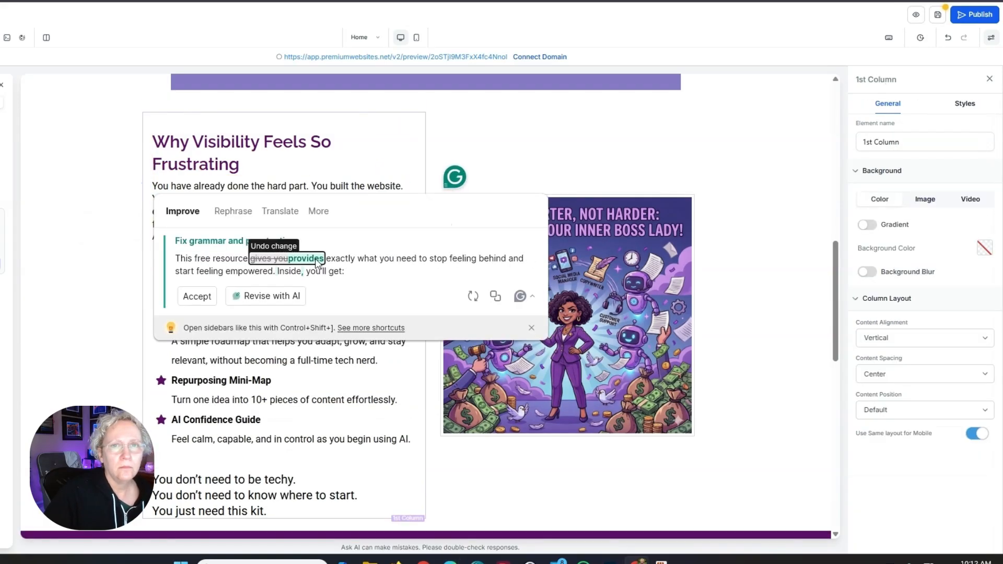
{"action": "left_click", "coordinate": [227, 225]}
{"action": "key", "text": "Return"}
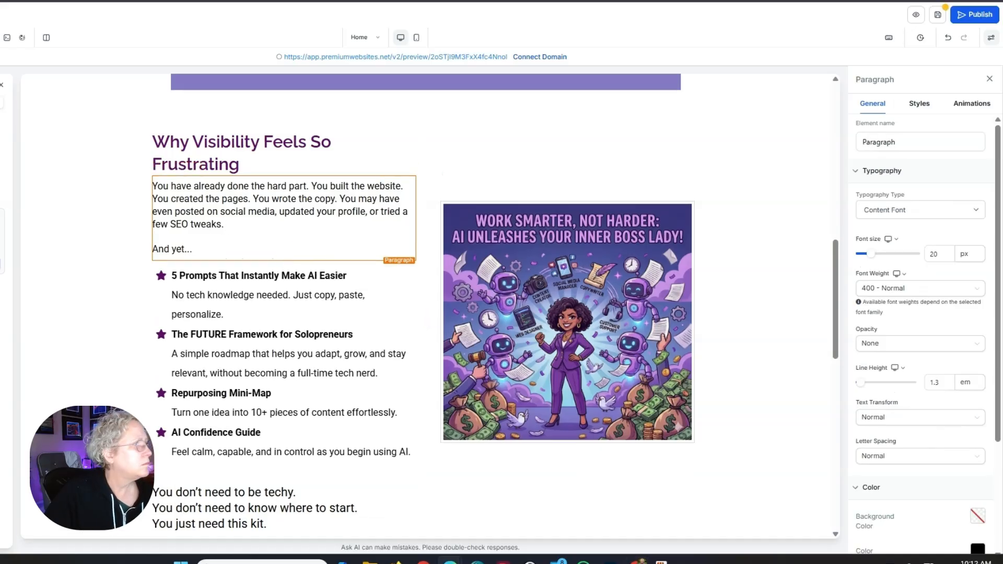
Step: Replace the first star bullet's title with "Competitors keep showing up first" and make it bold
{"action": "left_click", "coordinate": [178, 279]}
{"action": "triple_click", "coordinate": [178, 279]}
{"action": "type", "text": "competitors keep showing up first"}
{"action": "key", "text": "BackSpace"}
{"action": "type", "text": "C"}
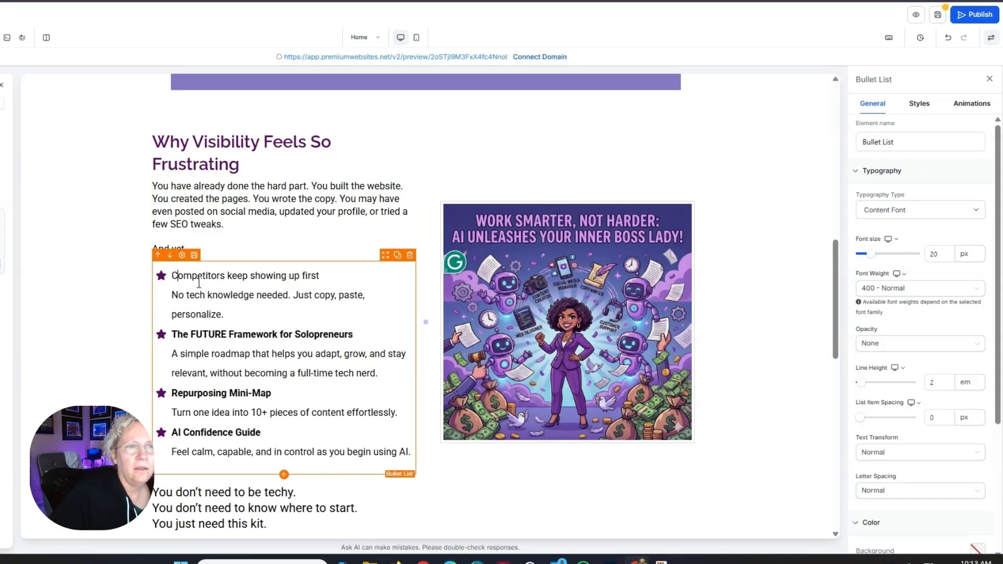
{"action": "left_click_drag", "start_coordinate": [173, 275], "coordinate": [323, 277]}
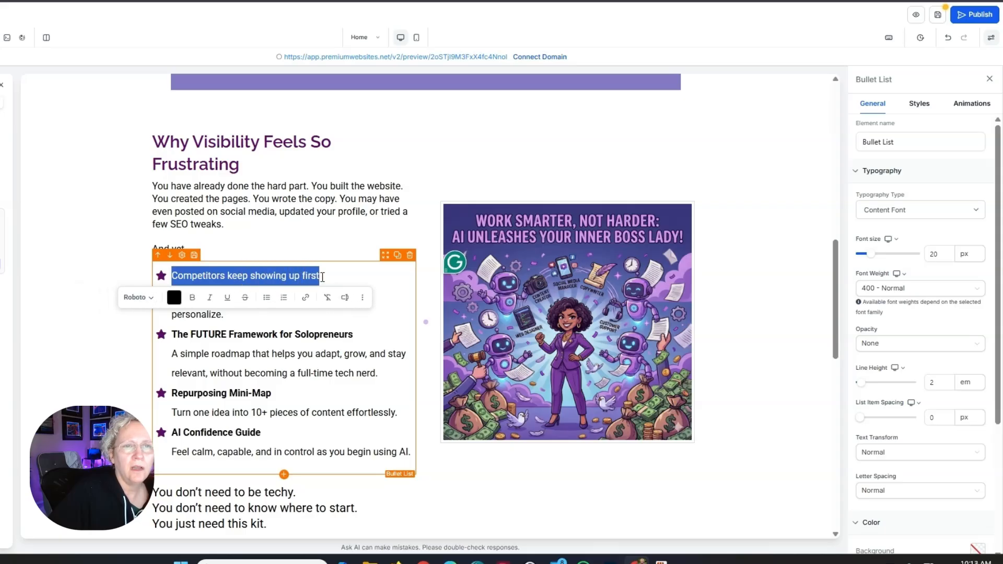
{"action": "left_click", "coordinate": [193, 297]}
Step: Delete the description "No tech knowledge needed. Just copy, paste, personalize." and its empty line from the first star bullet
{"action": "left_click", "coordinate": [212, 314]}
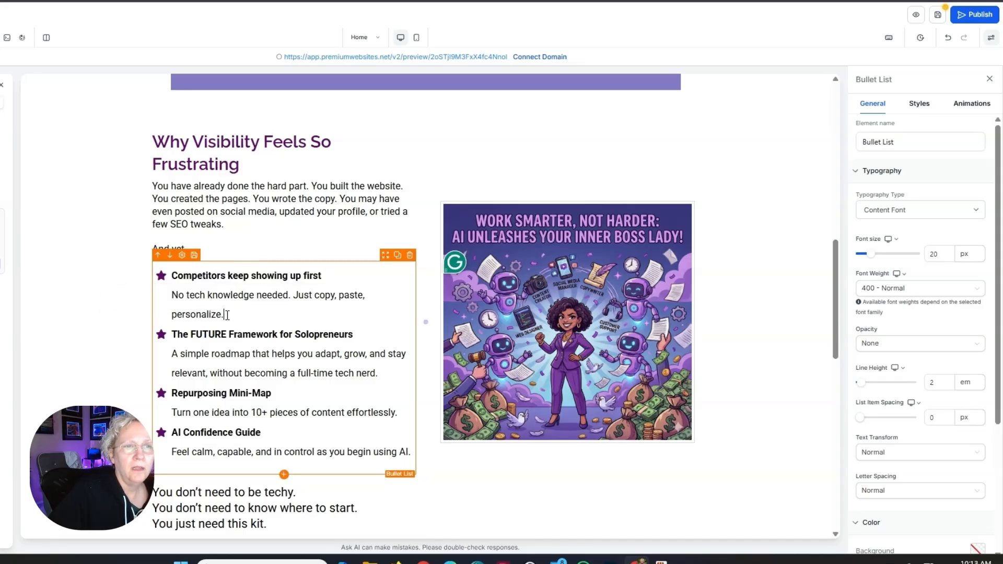
{"action": "left_click_drag", "start_coordinate": [228, 315], "coordinate": [172, 293]}
{"action": "key", "text": "BackSpace"}
{"action": "key", "text": "BackSpace"}
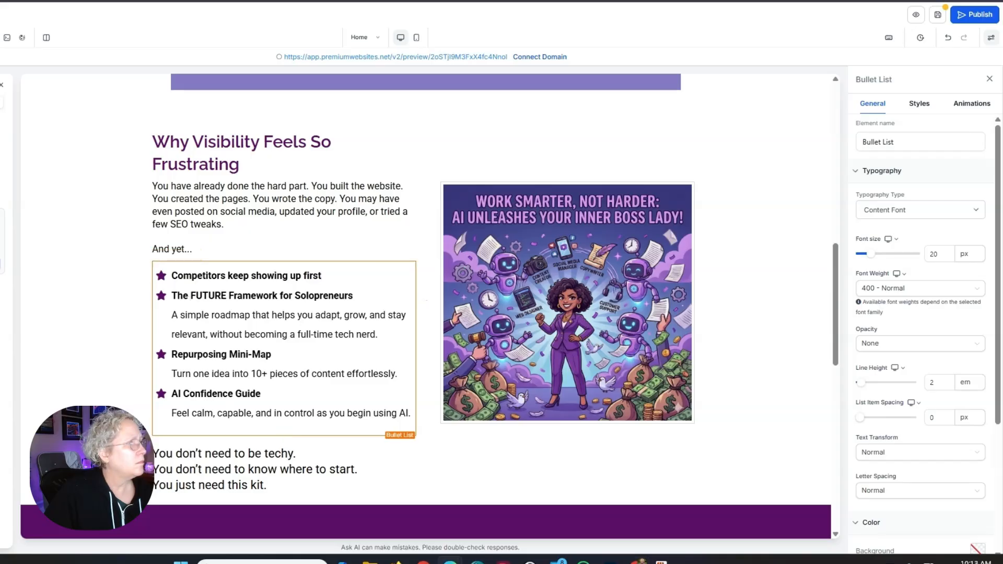
Step: Replace the second star bullet's title with "Your website is not attracting enough traffic"
{"action": "left_click_drag", "start_coordinate": [353, 296], "coordinate": [267, 314]}
{"action": "mouse_move", "coordinate": [360, 303]}
{"action": "left_mouse_down"}
{"action": "mouse_move", "coordinate": [267, 300]}
{"action": "mouse_move", "coordinate": [324, 319]}
{"action": "mouse_move", "coordinate": [344, 300]}
{"action": "left_mouse_up"}
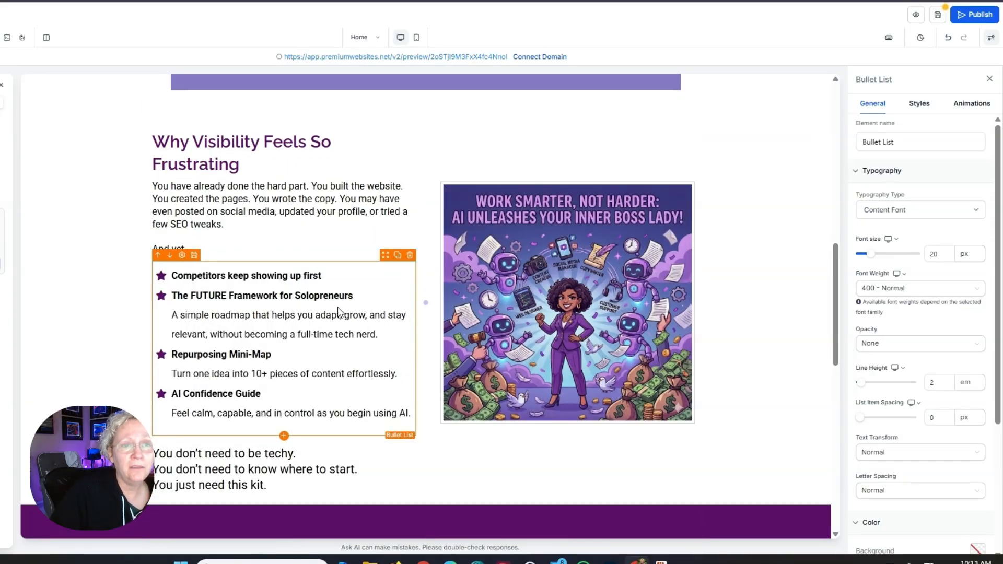
{"action": "left_click", "coordinate": [356, 297]}
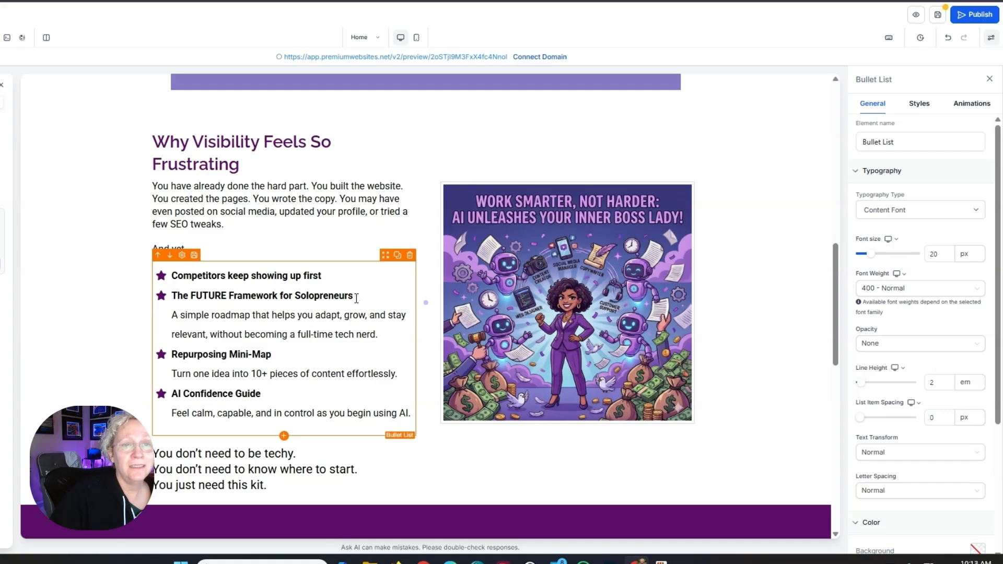
{"action": "left_click_drag", "start_coordinate": [354, 297], "coordinate": [174, 298]}
{"action": "type", "text": "your website is not attracting enough traffic"}
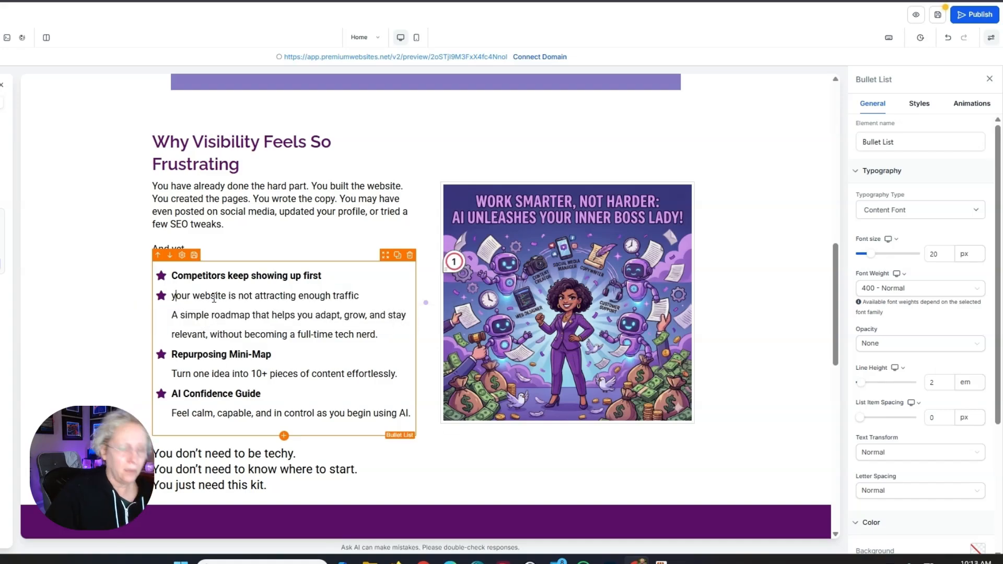
{"action": "key", "text": "Delete"}
{"action": "type", "text": "Y"}
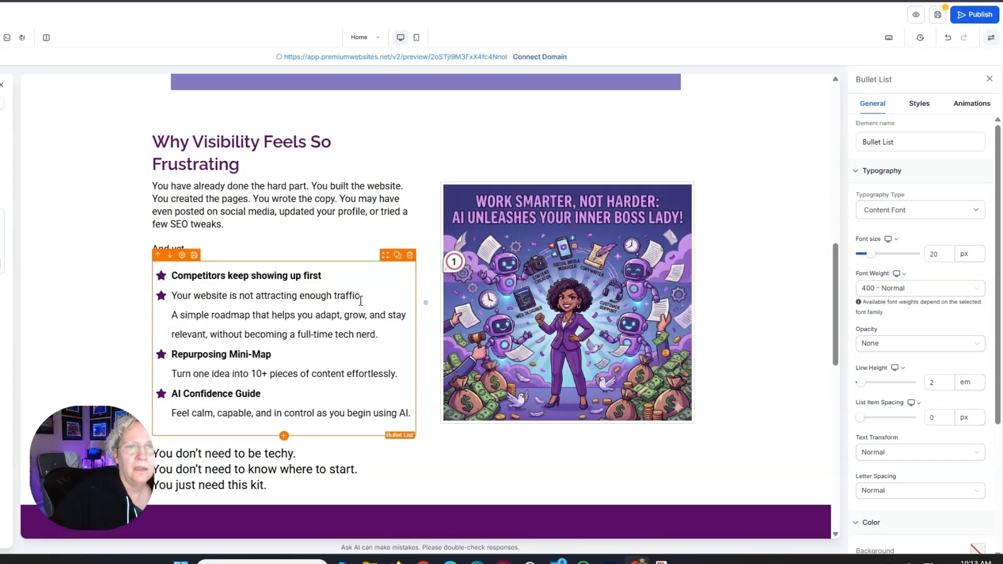
Step: Make the second star bullet's title bold and delete the description and empty line beneath it
{"action": "left_click_drag", "start_coordinate": [359, 295], "coordinate": [171, 296]}
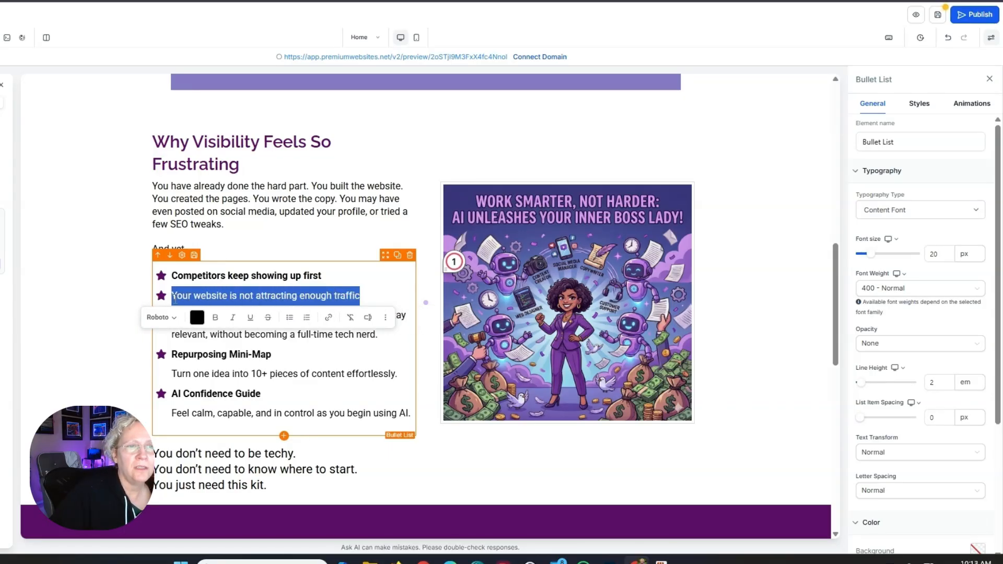
{"action": "left_click", "coordinate": [212, 319]}
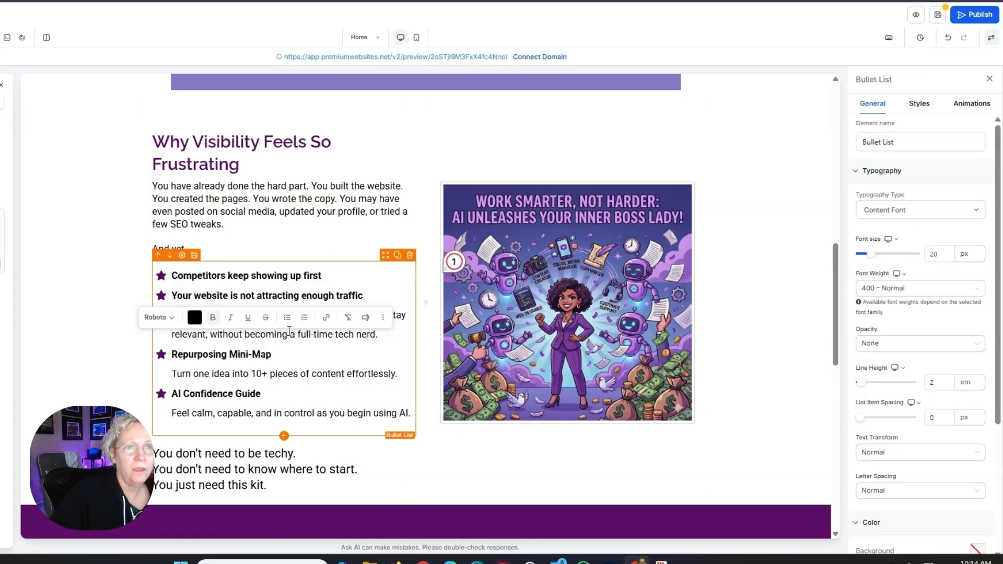
{"action": "left_click_drag", "start_coordinate": [384, 339], "coordinate": [174, 317]}
{"action": "key", "text": "BackSpace"}
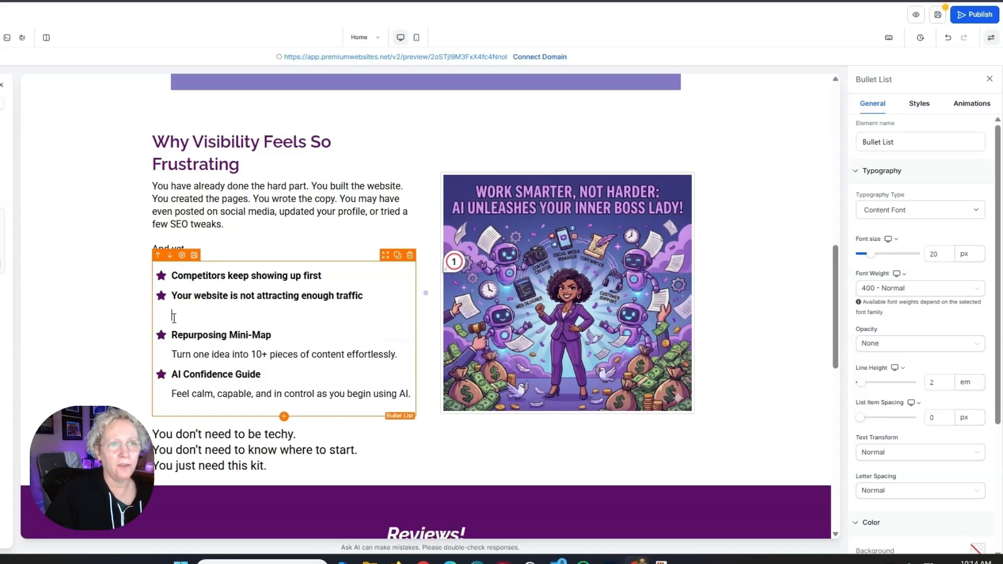
{"action": "key", "text": "BackSpace"}
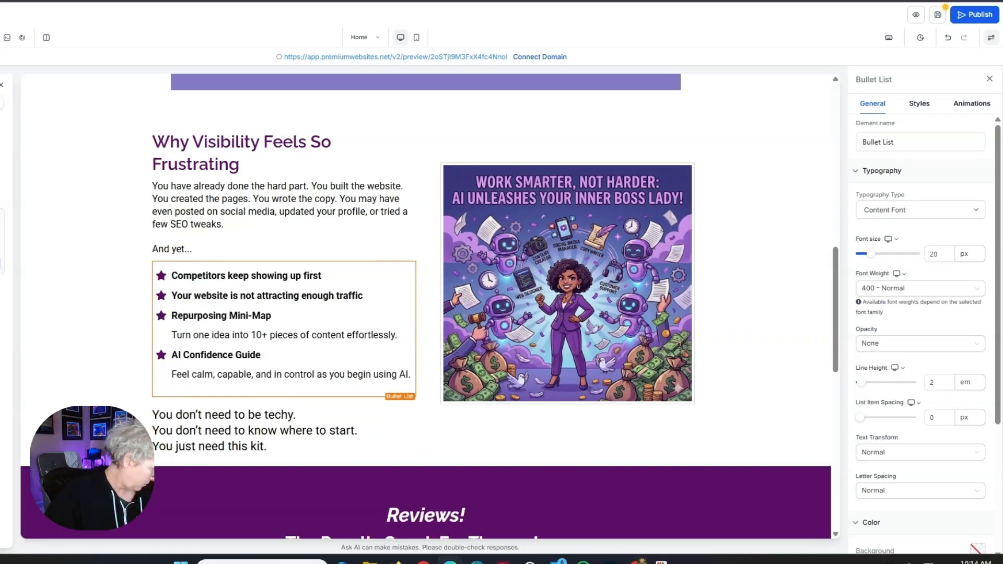
Step: Replace the "Repurposing Mini-Map" bullet title with "People are not finding the right pages" and make it bold
{"action": "left_click", "coordinate": [271, 315]}
{"action": "left_click_drag", "start_coordinate": [271, 316], "coordinate": [172, 316]}
{"action": "type", "text": "people are not finding the right pages"}
{"action": "left_click", "coordinate": [176, 316]}
{"action": "key", "text": "BackSpace"}
{"action": "type", "text": "P"}
{"action": "left_click", "coordinate": [335, 317]}
{"action": "left_click_drag", "start_coordinate": [335, 317], "coordinate": [171, 318]}
{"action": "left_click", "coordinate": [198, 338]}
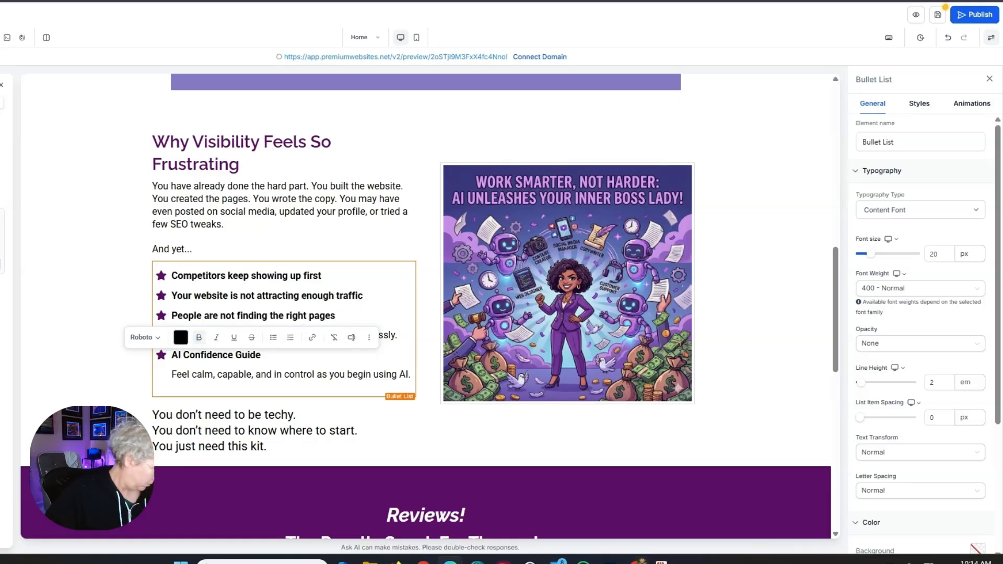
Step: Delete the third bullet's description and replace the fourth bullet's title with "AI tools are not surfacing your business the way they should" in bold
{"action": "left_click_drag", "start_coordinate": [400, 337], "coordinate": [172, 338]}
{"action": "key", "text": "BackSpace"}
{"action": "key", "text": "BackSpace"}
{"action": "left_click_drag", "start_coordinate": [260, 337], "coordinate": [172, 336]}
{"action": "type", "text": "AI tools are not surfacing your business the way they should"}
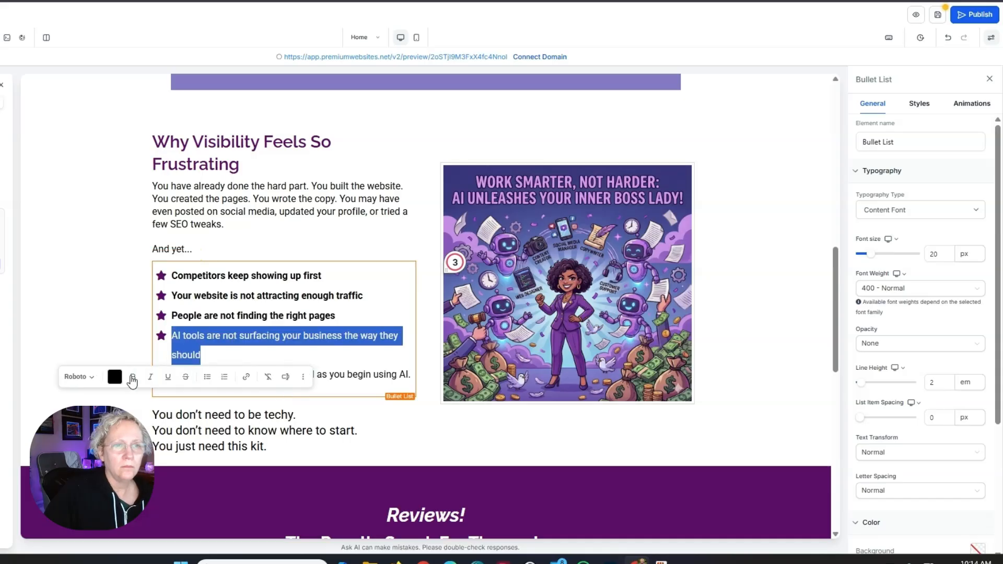
{"action": "left_click", "coordinate": [132, 377]}
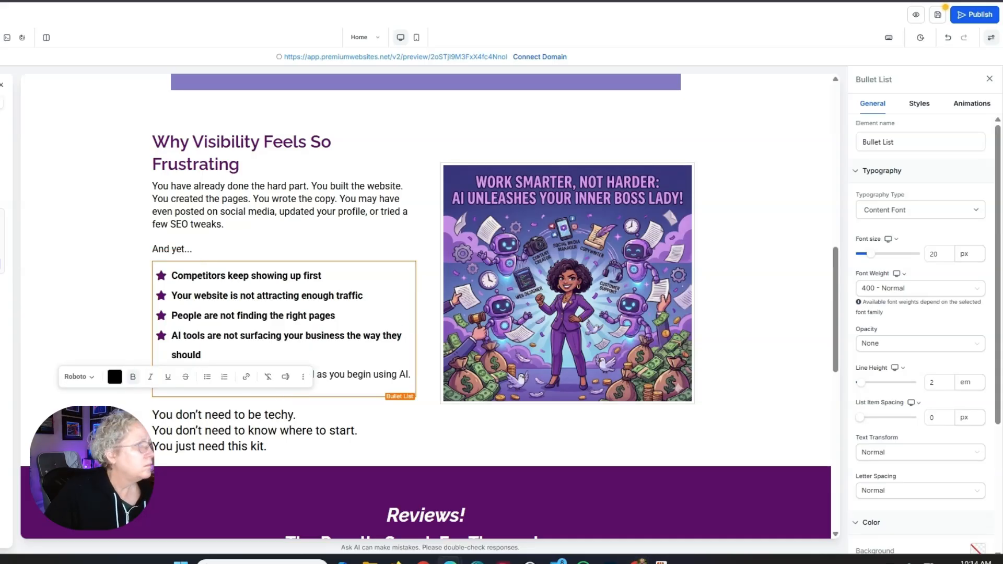
Step: Replace the last description with a bold fifth star bullet reading "You are left wondering whether your site is actually helping you at all"
{"action": "left_click_drag", "start_coordinate": [172, 375], "coordinate": [411, 377]}
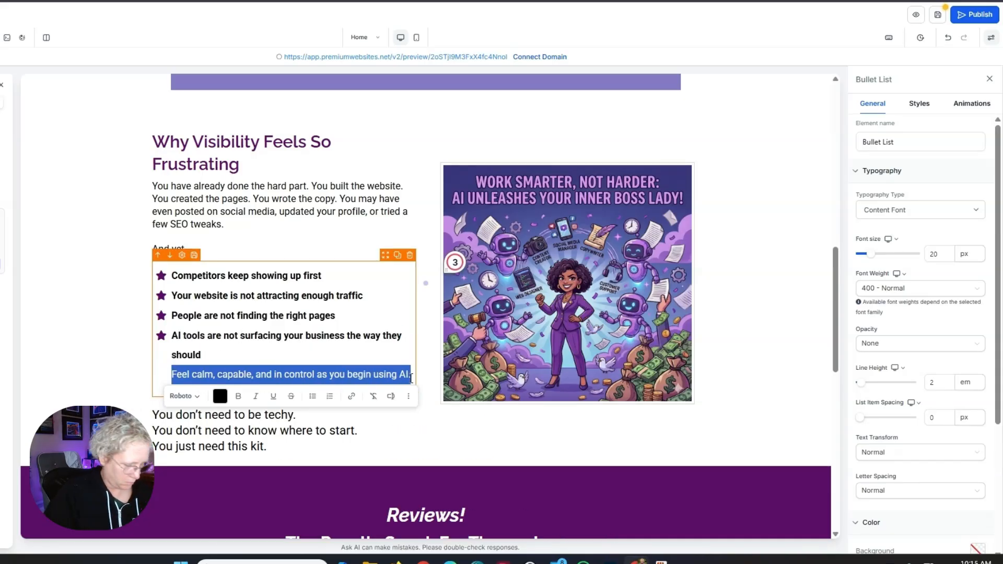
{"action": "key", "text": "BackSpace"}
{"action": "type", "text": "you are left wondering whether your site is actually helping you at all"}
{"action": "left_click", "coordinate": [170, 373]}
{"action": "key", "text": "Delete"}
{"action": "type", "text": "Y"}
{"action": "left_click_drag", "start_coordinate": [245, 395], "coordinate": [171, 375]}
{"action": "left_click", "coordinate": [156, 416]}
{"action": "left_click", "coordinate": [298, 375]}
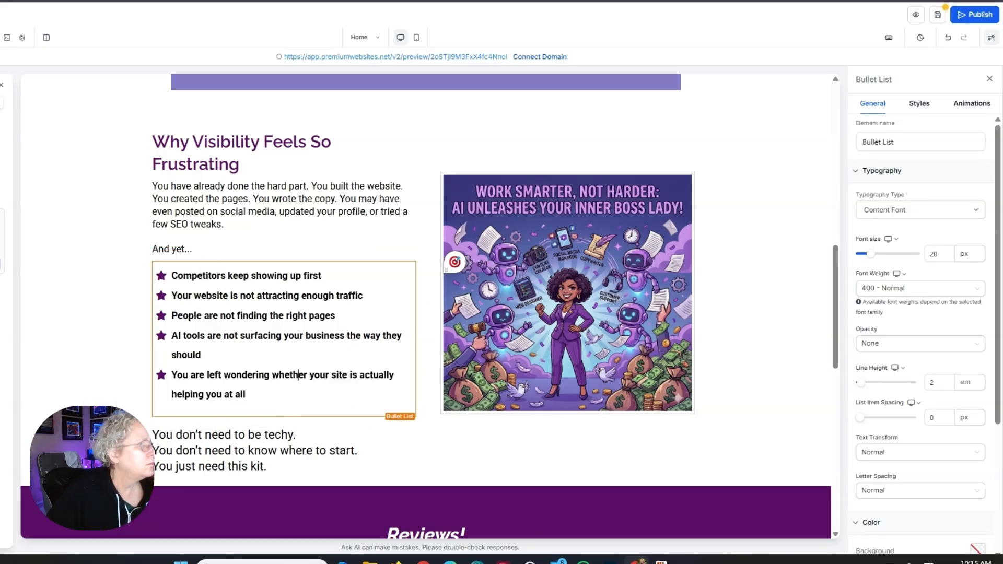
Step: Replace the paragraph below the bullets with the "That gets old fast" copy, adding blank lines before "Because your website" and "It should help"
{"action": "left_click", "coordinate": [267, 467]}
{"action": "left_click_drag", "start_coordinate": [267, 466], "coordinate": [153, 435]}
{"action": "type", "text": "That gets old fast. Because your website should not sit there like a very expensive digital brochure collecting dust. It should help people find you, trust you, and take the next step."}
{"action": "key", "text": "Return"}
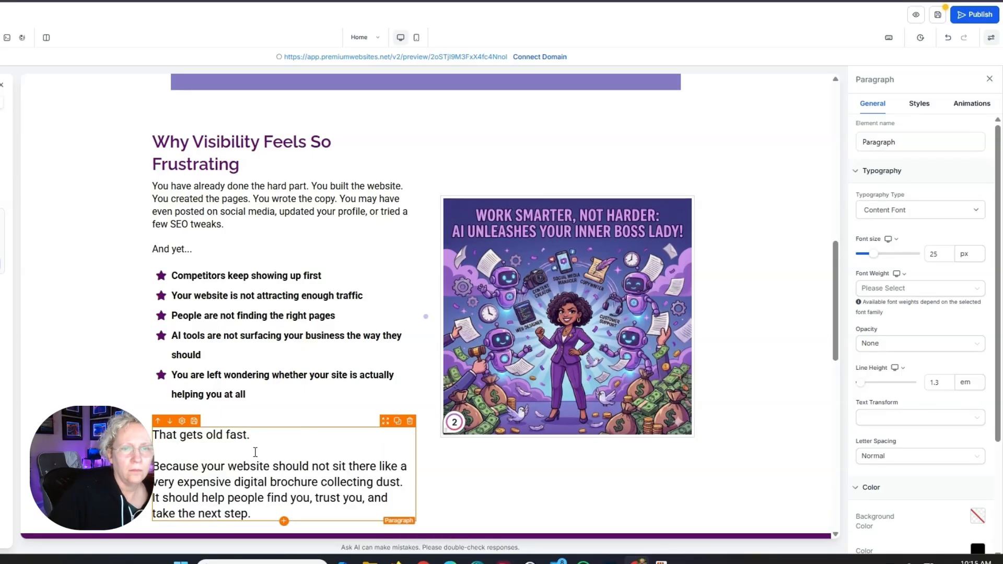
{"action": "left_click", "coordinate": [408, 487]}
{"action": "key", "text": "Return"}
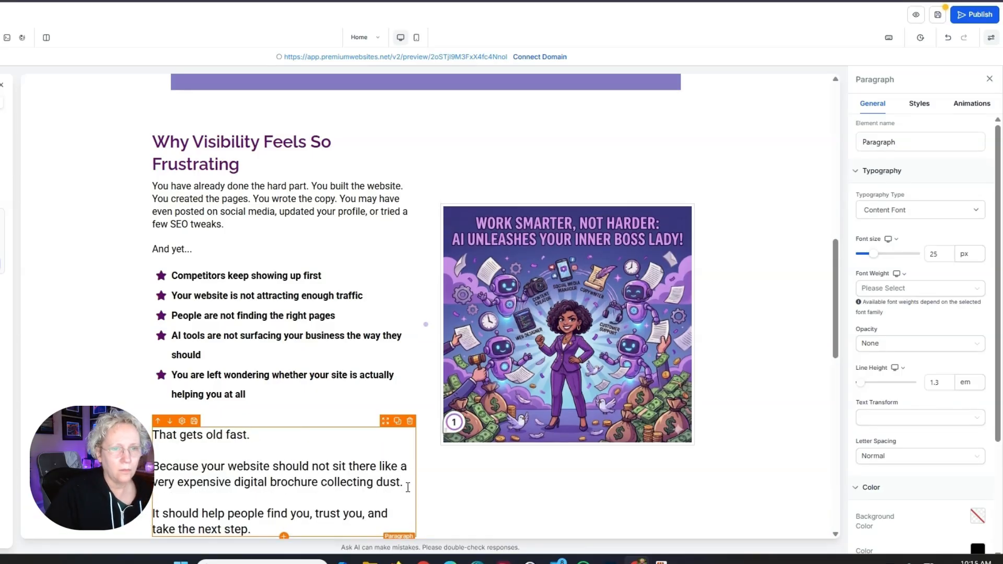
Step: Insert a new section with a two-column row between the "Why Visibility Feels So Frustrating" section and the Reviews section
{"action": "left_click", "coordinate": [491, 220]}
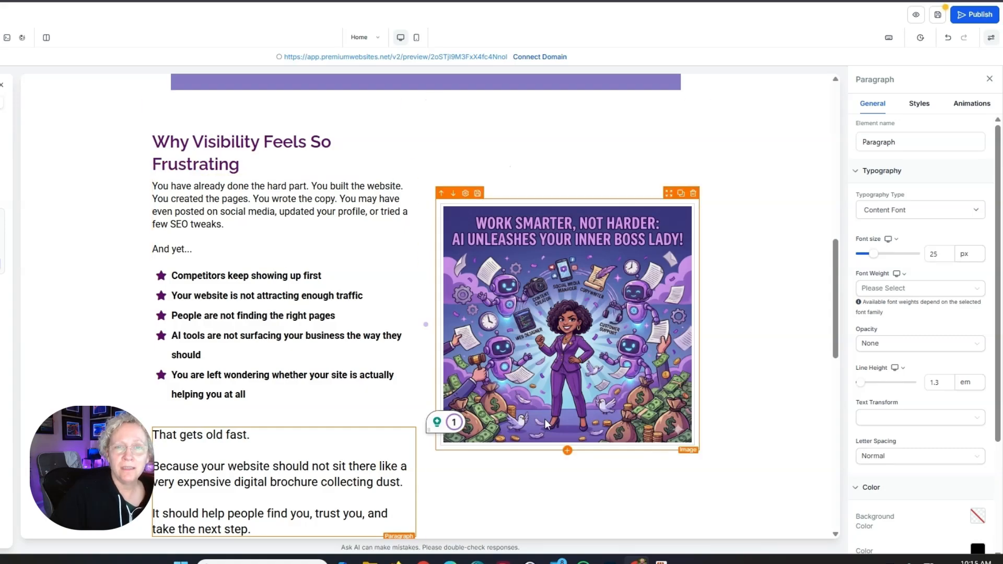
{"action": "scroll", "coordinate": [503, 422], "scroll_direction": "down", "scroll_amount": 1}
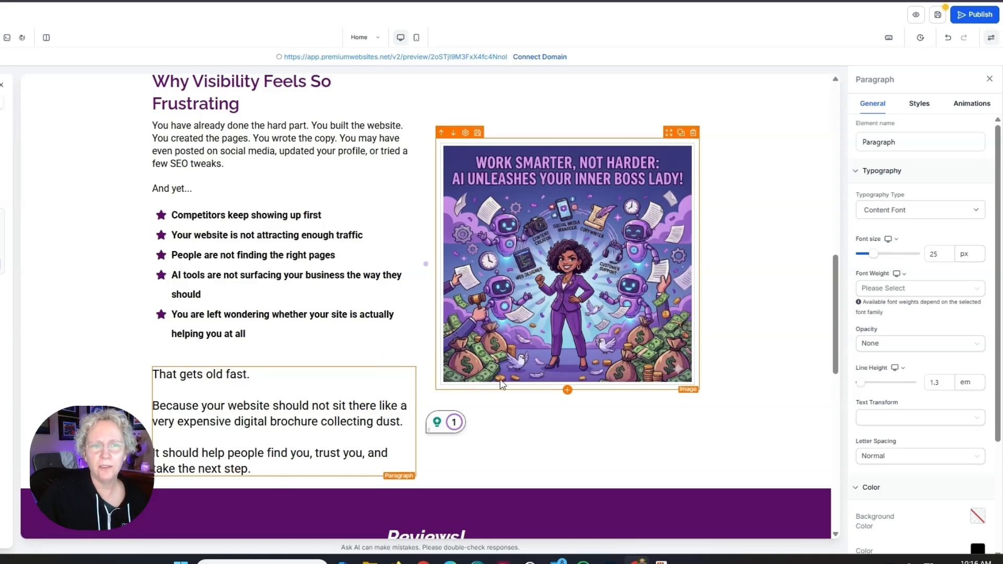
{"action": "scroll", "coordinate": [501, 385], "scroll_direction": "down", "scroll_amount": 3}
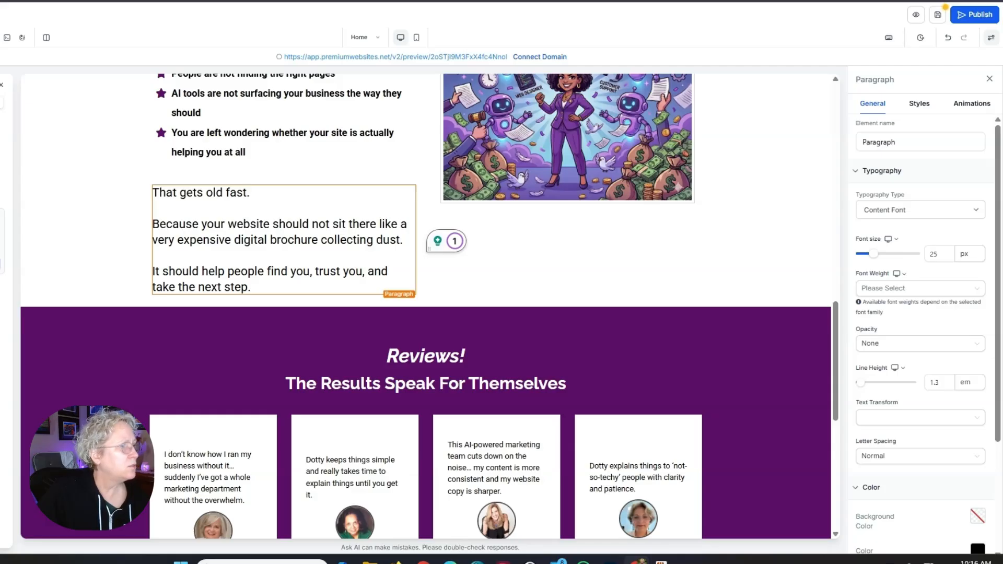
{"action": "scroll", "coordinate": [598, 353], "scroll_direction": "down", "scroll_amount": 5}
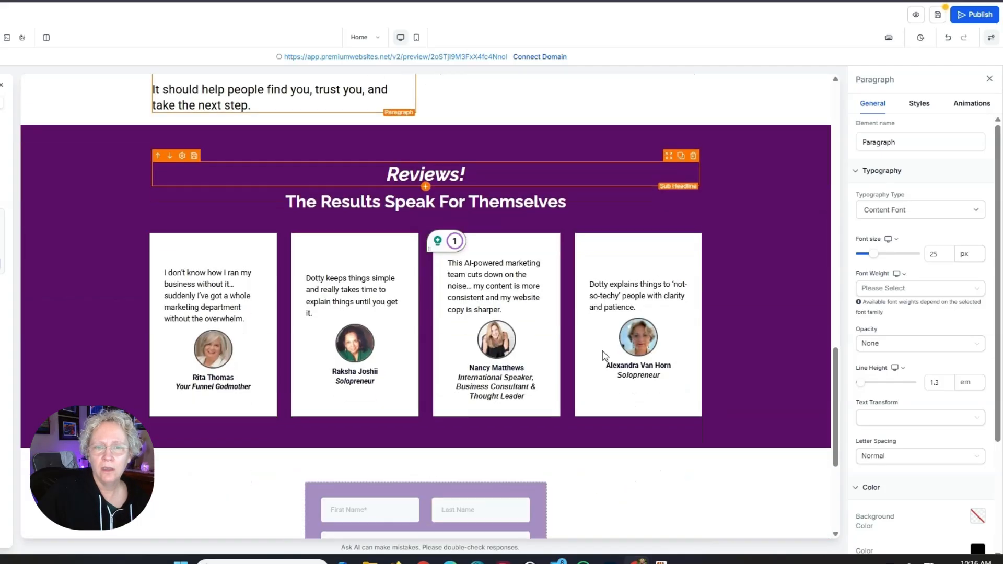
{"action": "scroll", "coordinate": [605, 356], "scroll_direction": "down", "scroll_amount": 2}
{"action": "scroll", "coordinate": [605, 356], "scroll_direction": "up", "scroll_amount": 10}
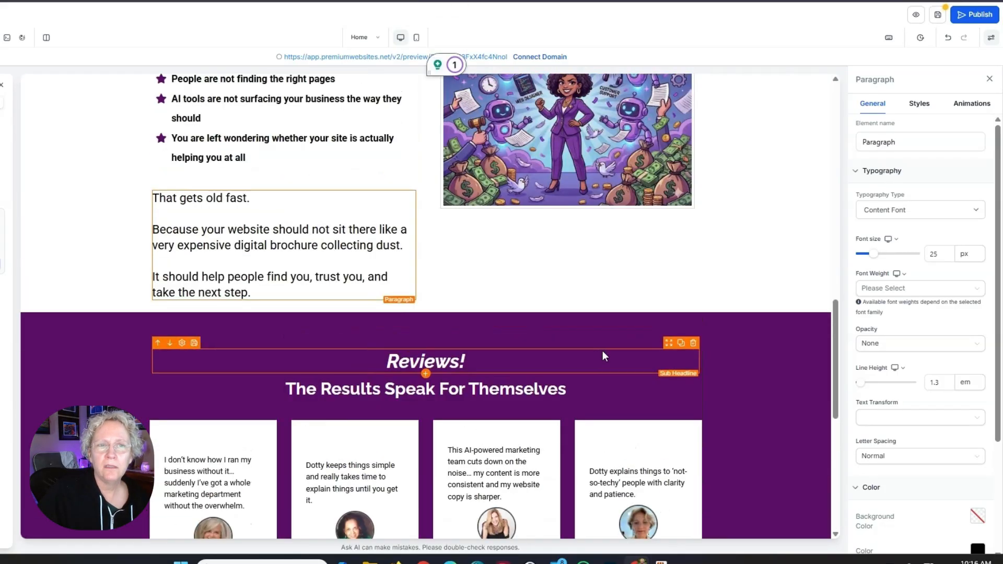
{"action": "scroll", "coordinate": [605, 356], "scroll_direction": "down", "scroll_amount": 2}
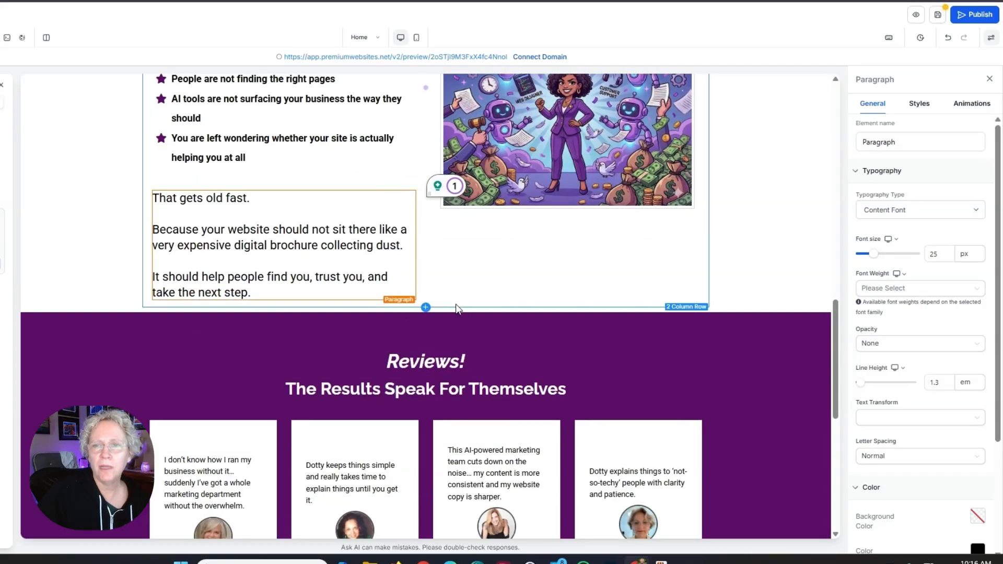
{"action": "left_click", "coordinate": [427, 314]}
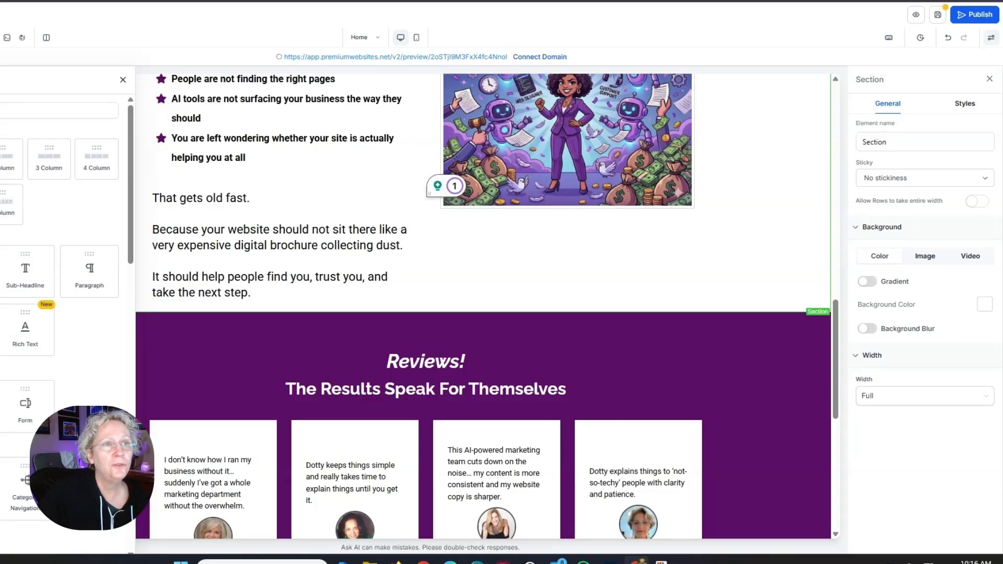
{"action": "left_click", "coordinate": [8, 172]}
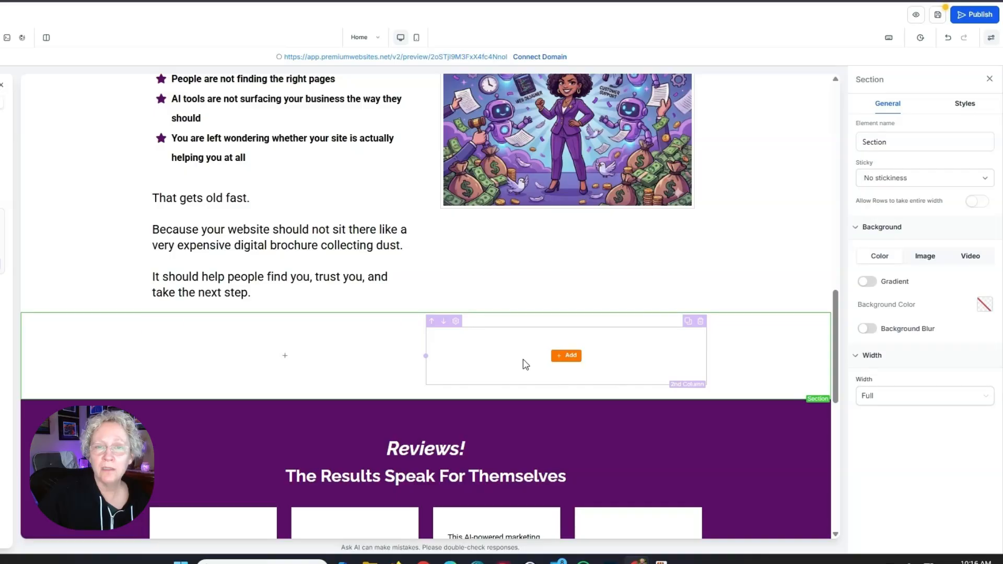
Step: Add a sub-headline reading "Introducing Your Free Visibility Guide" to the new row's first column
{"action": "left_click", "coordinate": [285, 356]}
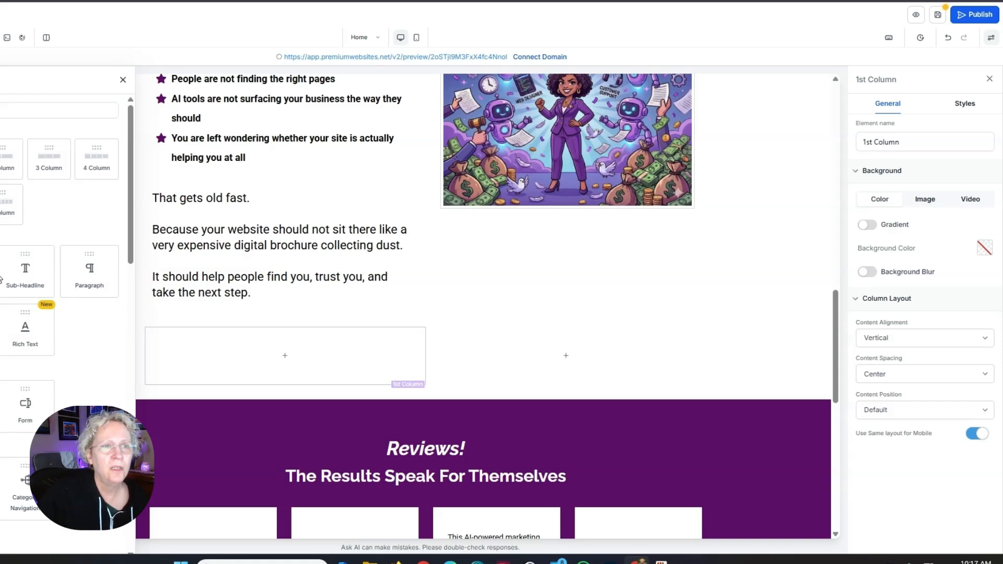
{"action": "left_click", "coordinate": [25, 277]}
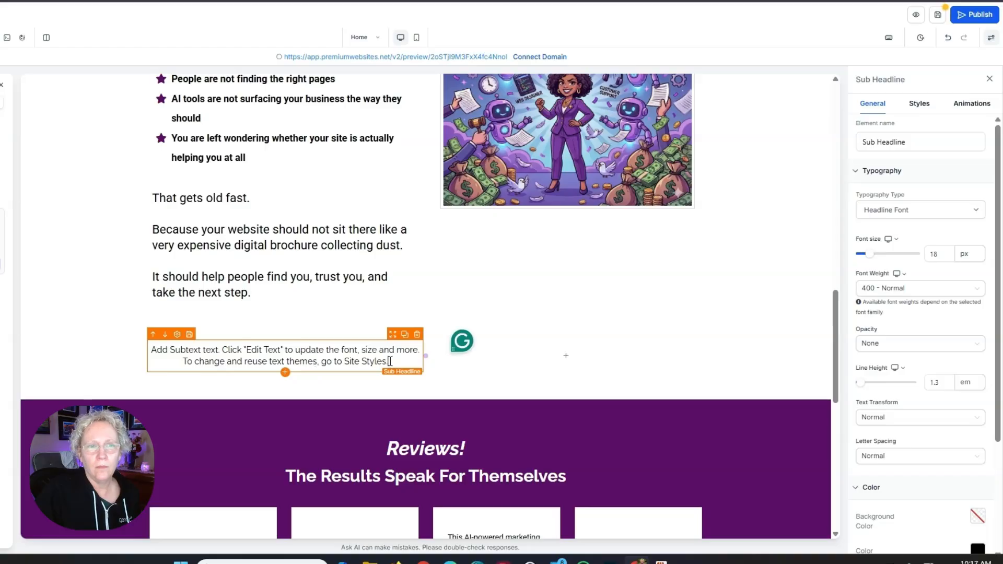
{"action": "left_click_drag", "start_coordinate": [390, 361], "coordinate": [151, 357]}
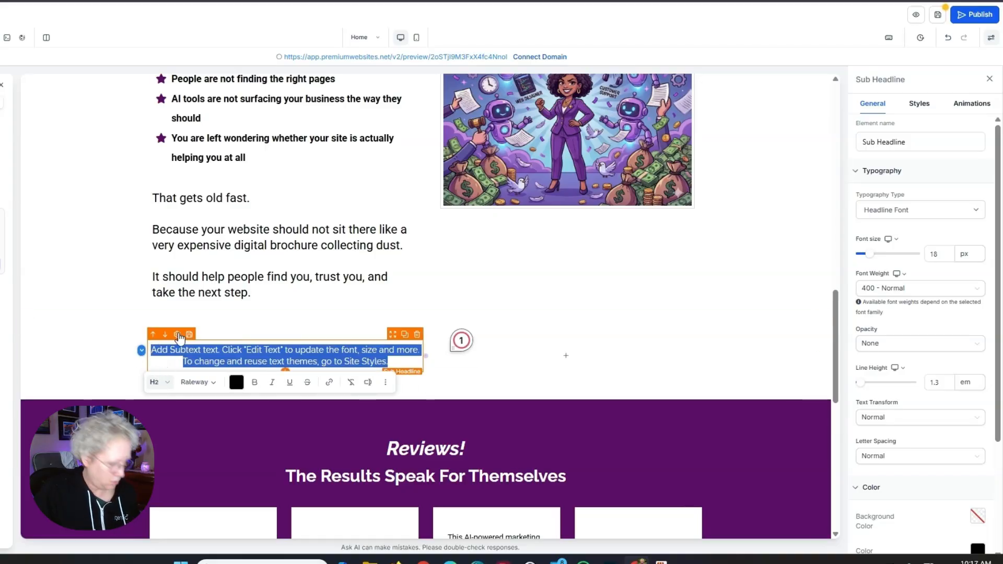
{"action": "type", "text": "Introducing Your Free Visibility Guide"}
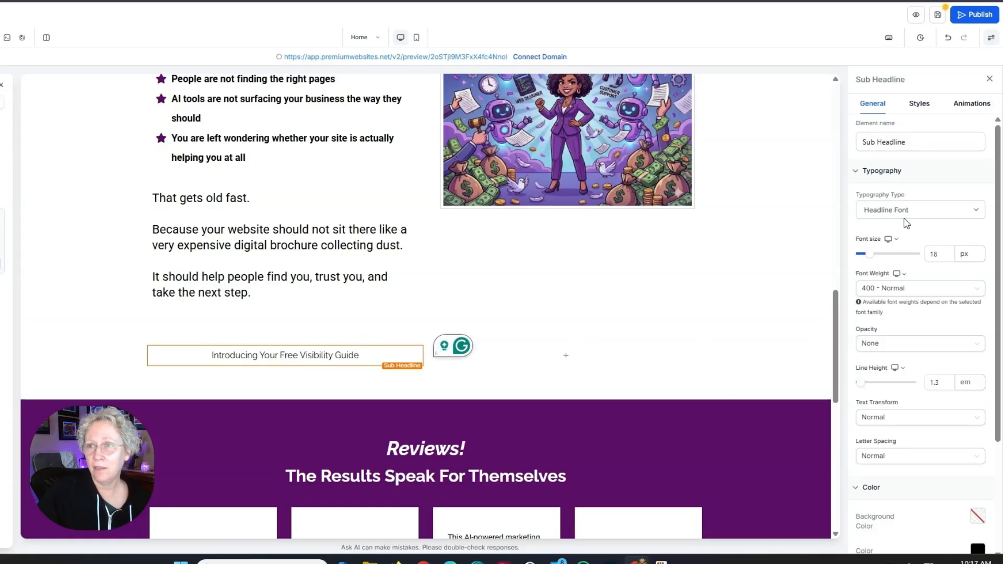
Step: Format the new sub-headline with weight 700 - Bold, left alignment and a 22 px font size
{"action": "left_click", "coordinate": [897, 293]}
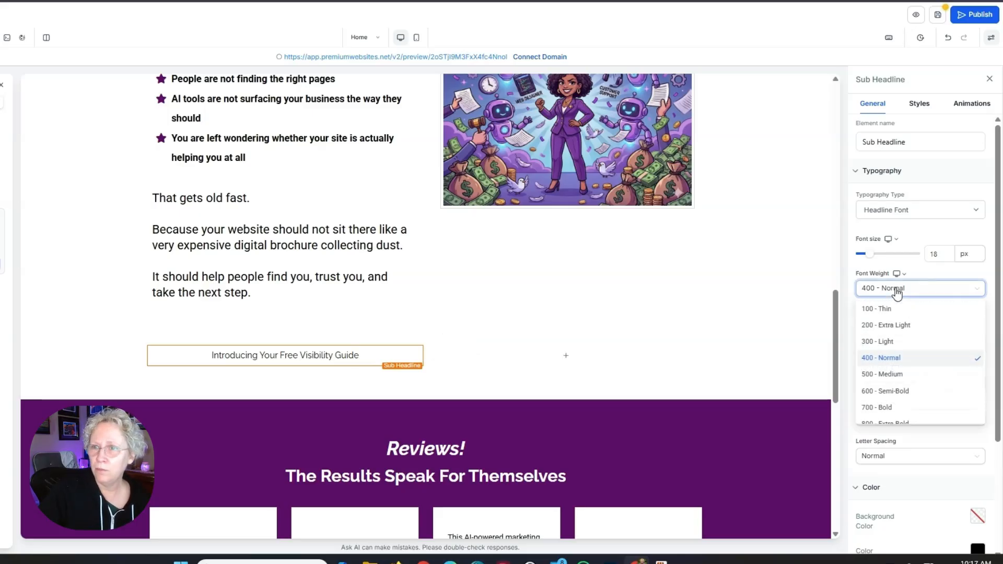
{"action": "left_click", "coordinate": [888, 410]}
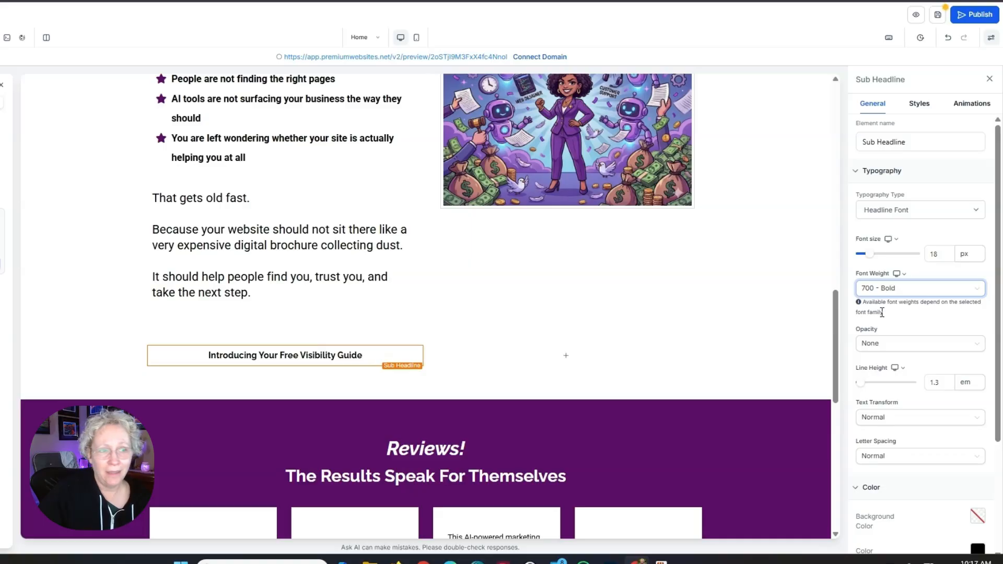
{"action": "left_click", "coordinate": [918, 108]}
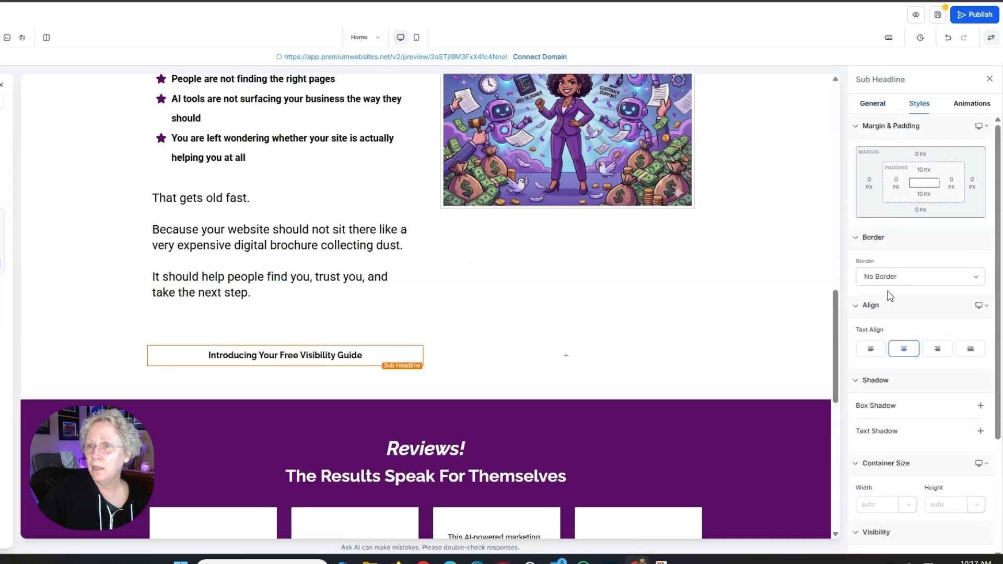
{"action": "left_click", "coordinate": [871, 351]}
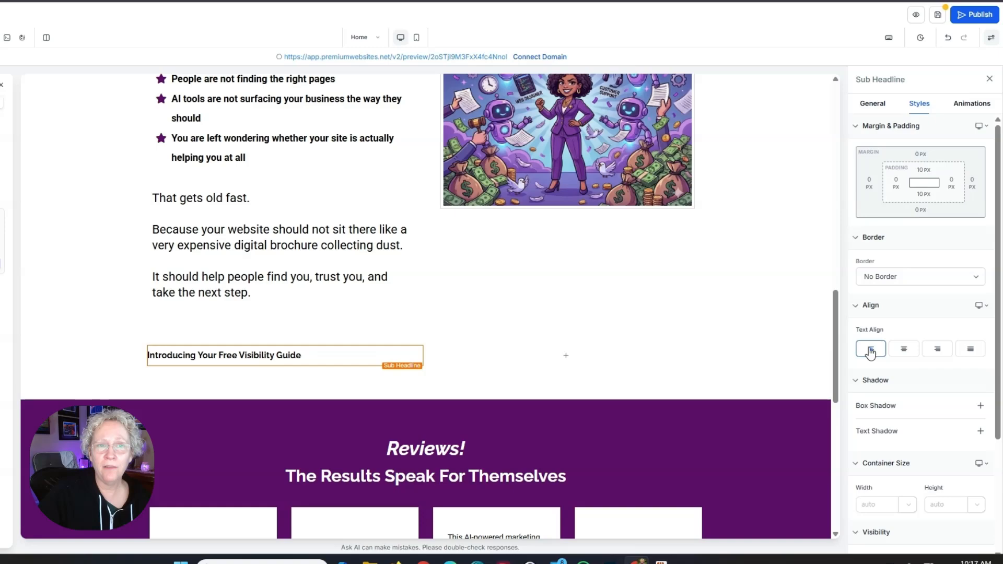
{"action": "left_click", "coordinate": [865, 110]}
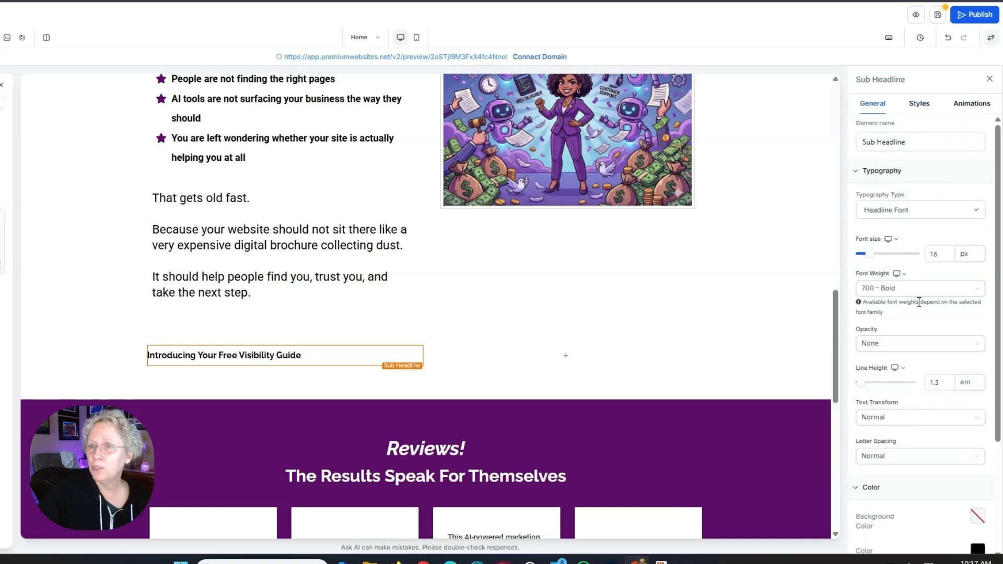
{"action": "left_click", "coordinate": [937, 255]}
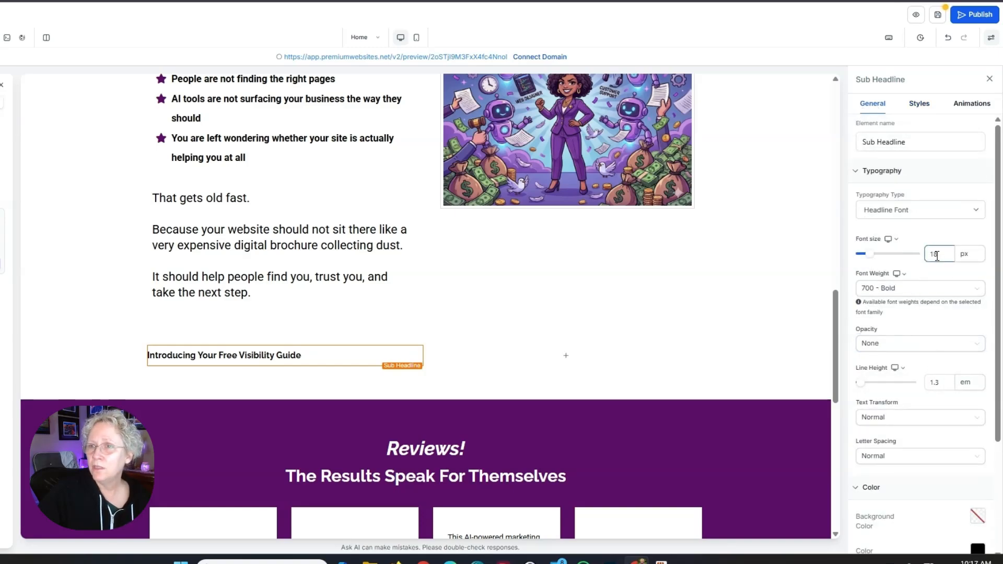
{"action": "left_click_drag", "start_coordinate": [939, 255], "coordinate": [927, 256]}
{"action": "type", "text": "22"}
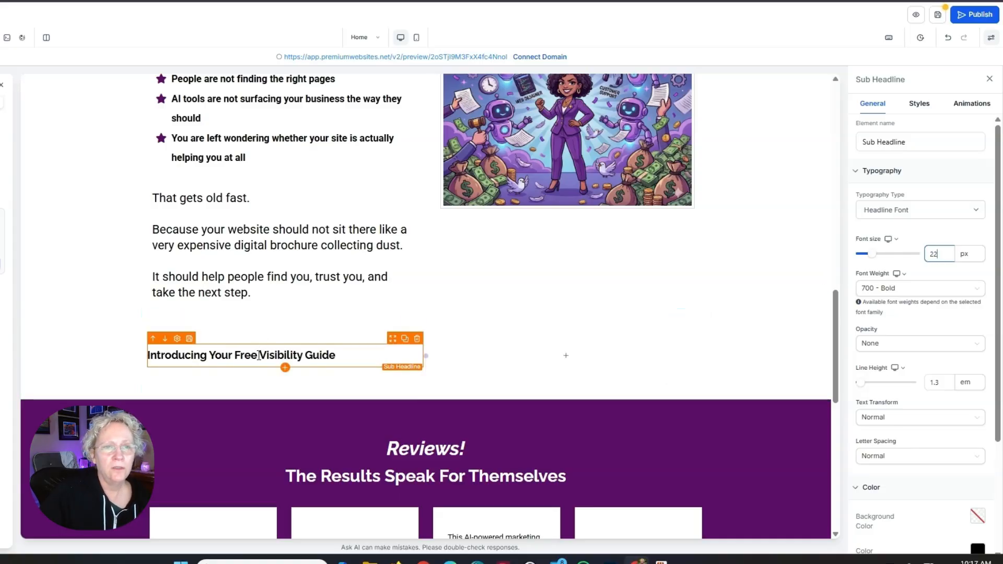
Step: Add a paragraph under the new sub-headline and fill it with the "This free guide gives you a practical checklist" copy
{"action": "left_click", "coordinate": [284, 369]}
{"action": "left_click", "coordinate": [93, 271]}
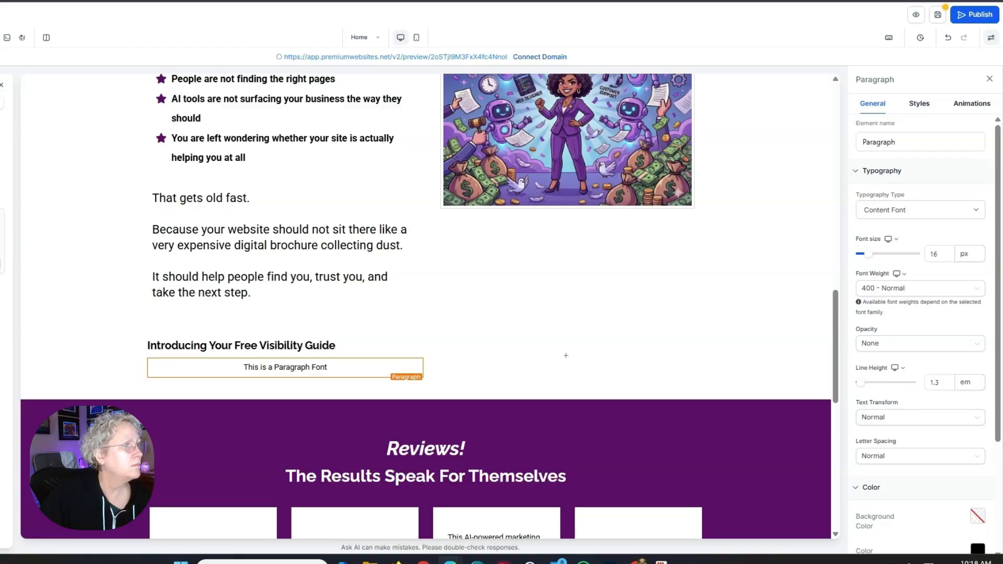
{"action": "double_click", "coordinate": [226, 371]}
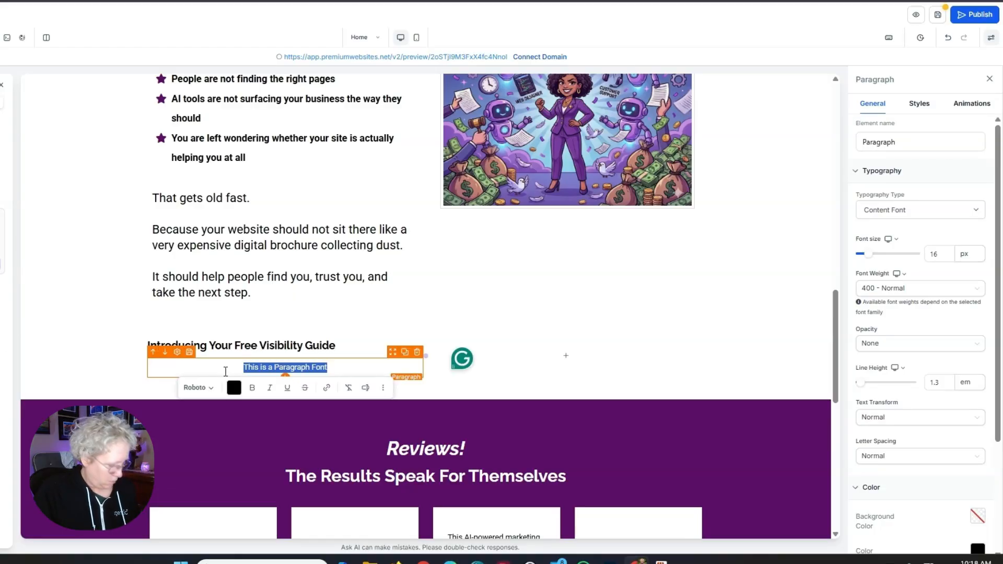
{"action": "type", "text": "This free guide gives you a practical checklist of visibility improvements you can start using right away. Inside, you will learn how to strengthen the signals that matter most, including:"}
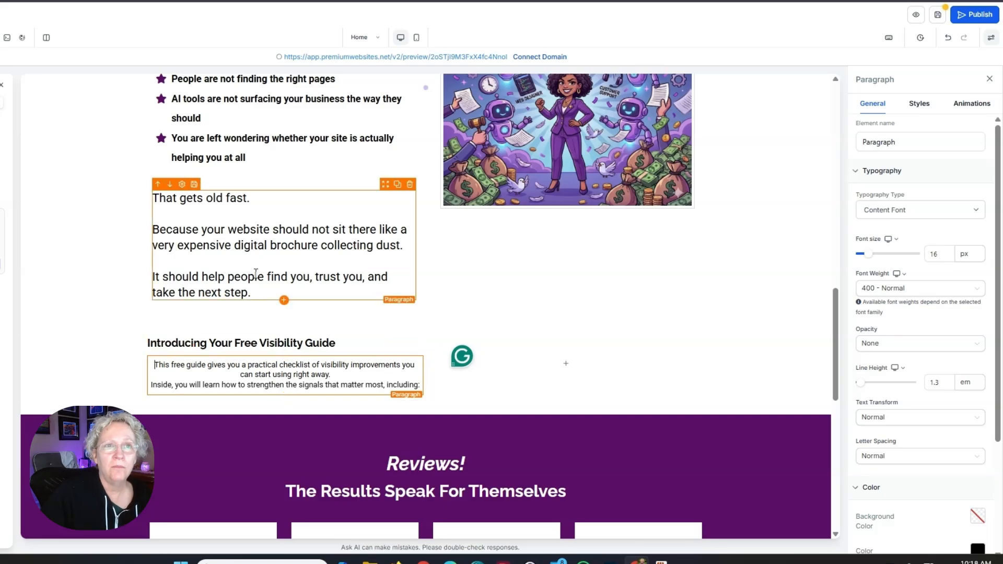
Step: Set the paragraph under "Introducing Your Free Visibility Guide" to a 20 px font size with left alignment, matching the section above
{"action": "scroll", "coordinate": [251, 273], "scroll_direction": "up", "scroll_amount": 5}
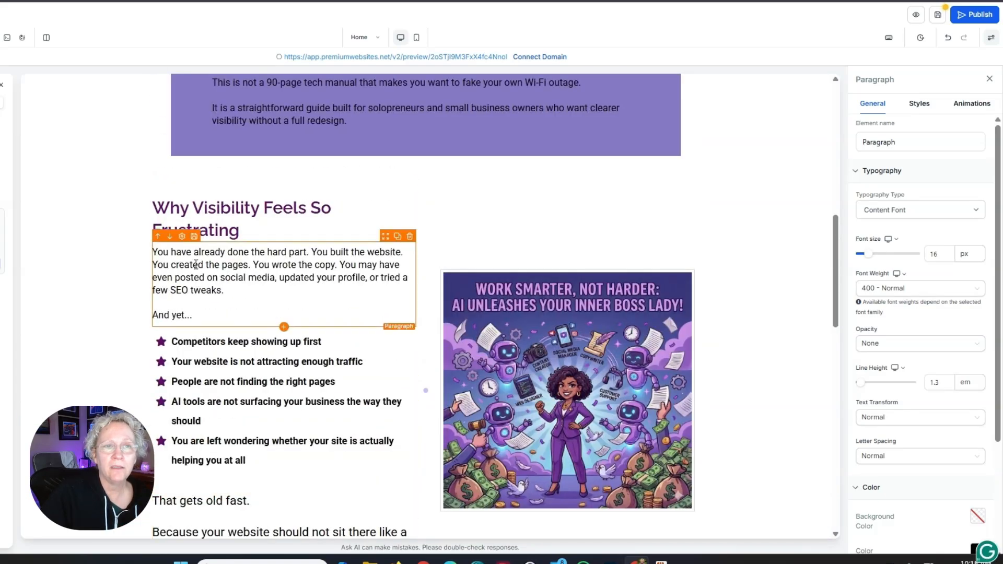
{"action": "left_click", "coordinate": [196, 265]}
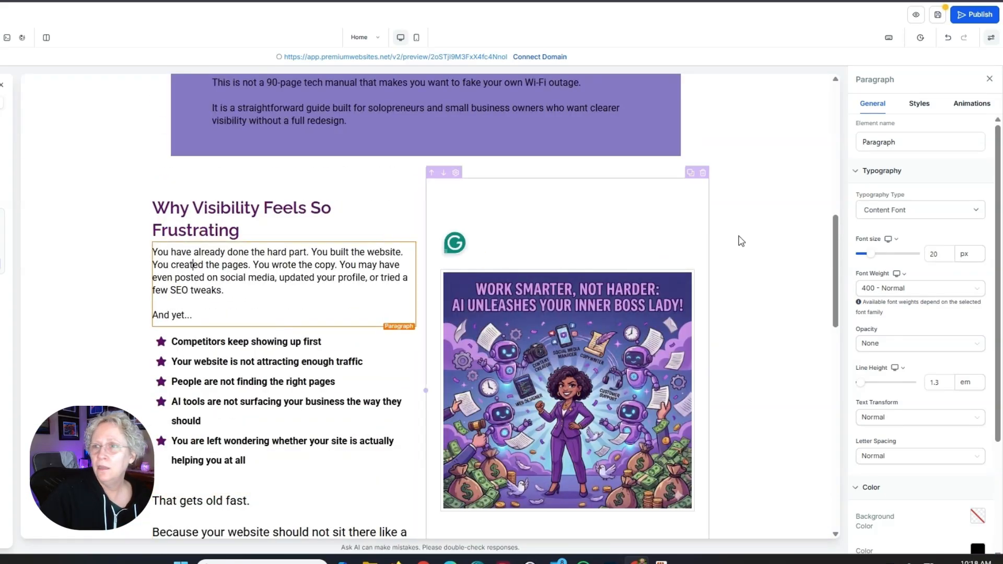
{"action": "left_click", "coordinate": [940, 255]}
{"action": "left_click", "coordinate": [893, 289]}
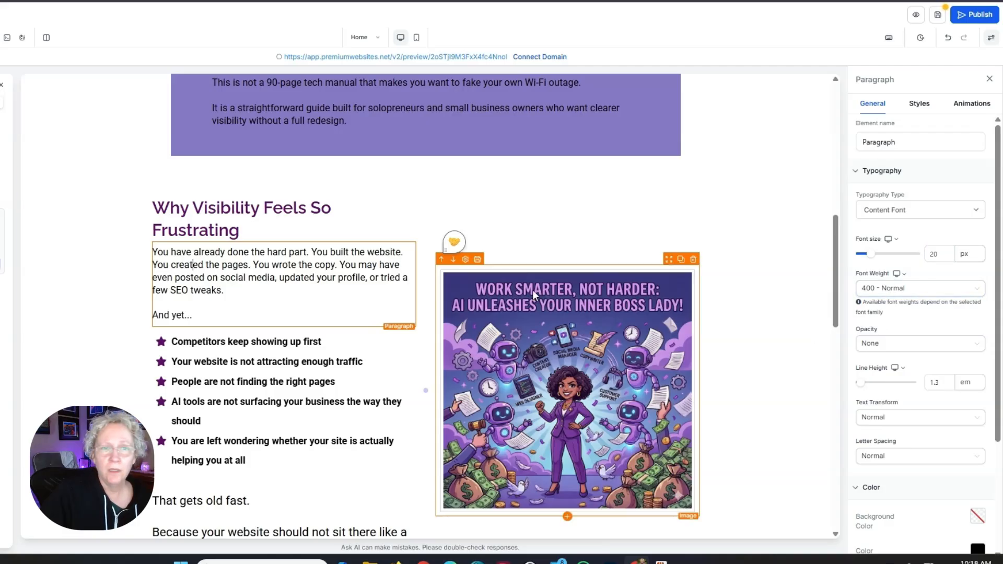
{"action": "scroll", "coordinate": [272, 363], "scroll_direction": "down", "scroll_amount": 5}
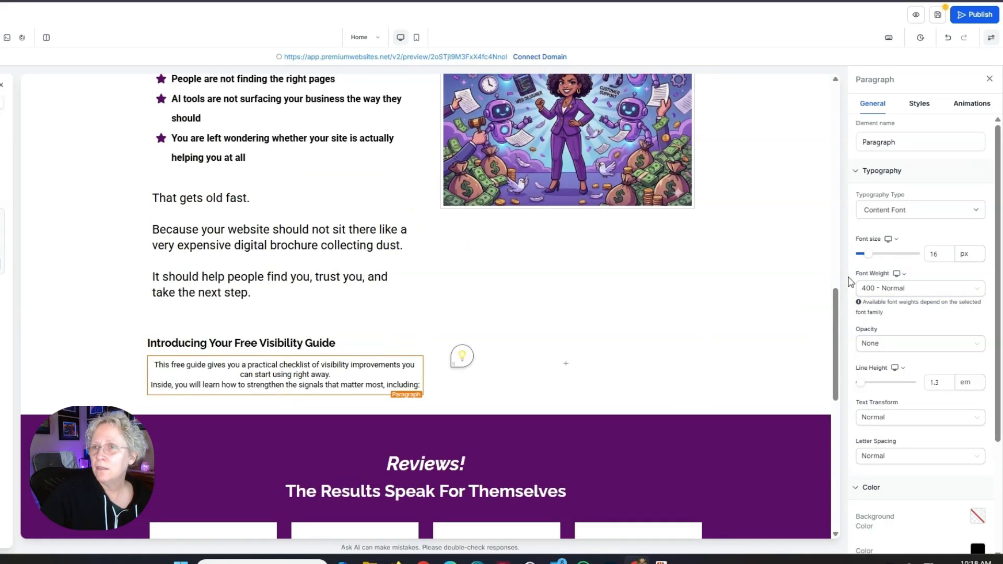
{"action": "left_click", "coordinate": [941, 256]}
{"action": "left_click_drag", "start_coordinate": [941, 256], "coordinate": [924, 261]}
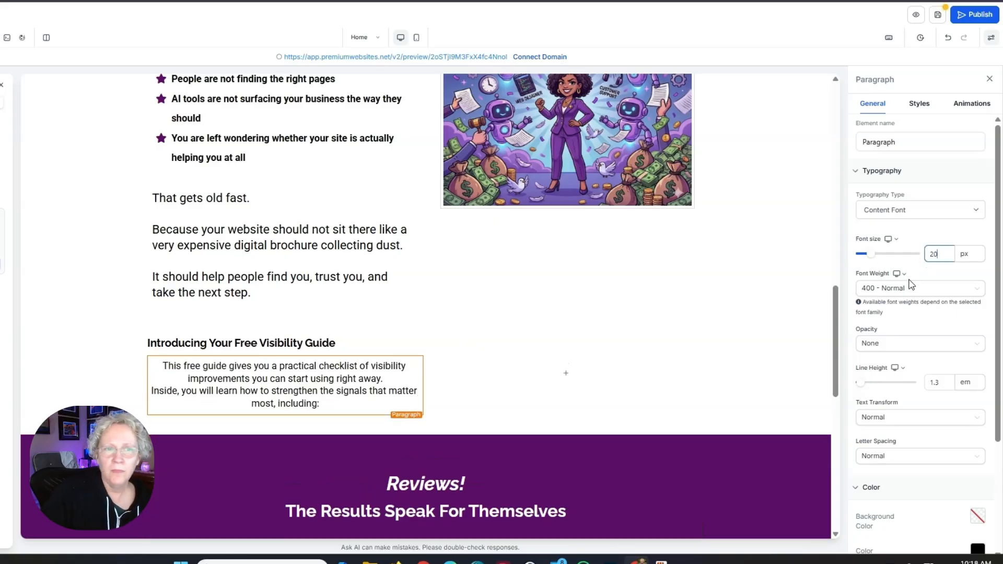
{"action": "left_click", "coordinate": [920, 103]}
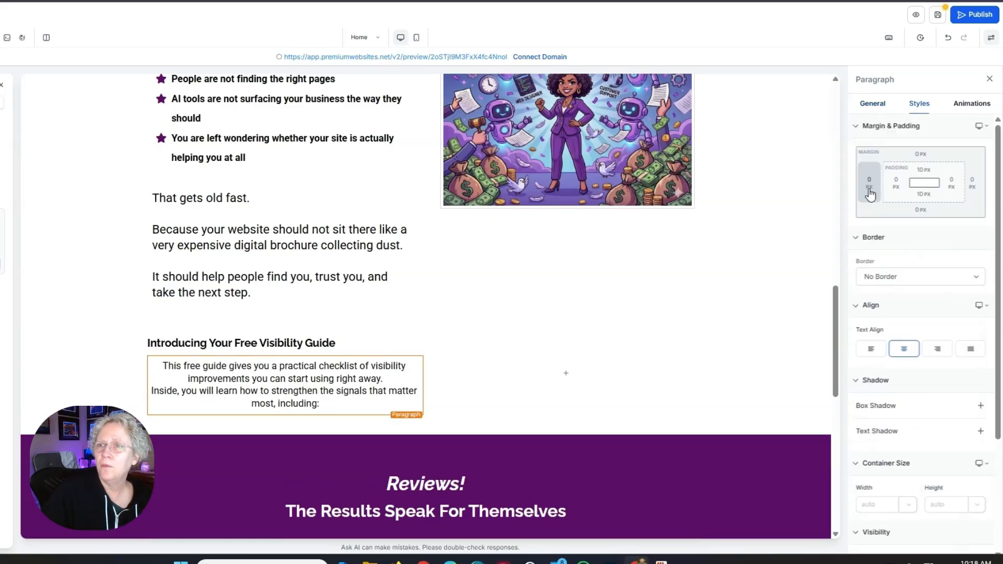
{"action": "left_click", "coordinate": [871, 348]}
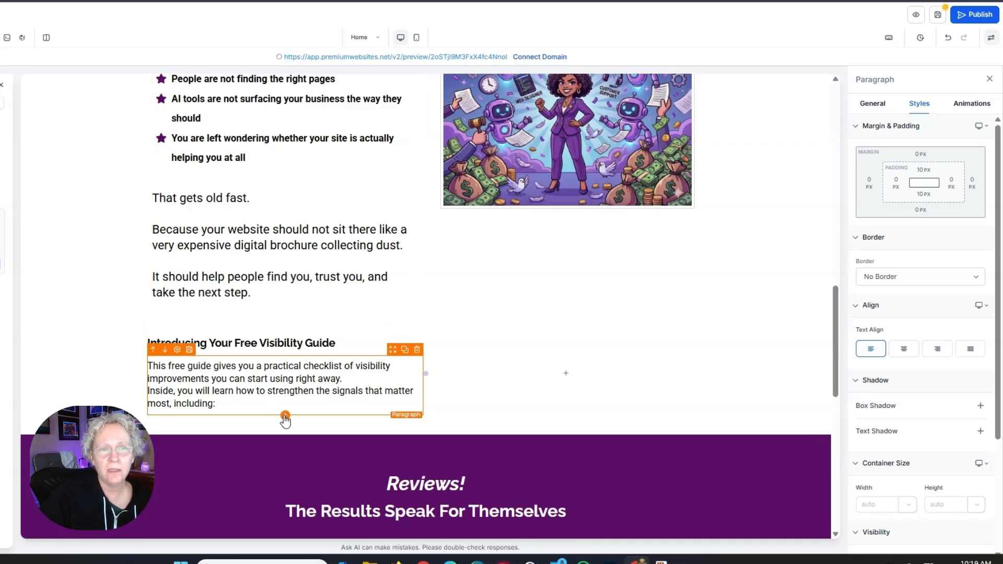
Step: Add a bullet list directly below the guide paragraph in the first column and set its font size to 20 px
{"action": "left_click", "coordinate": [284, 416]}
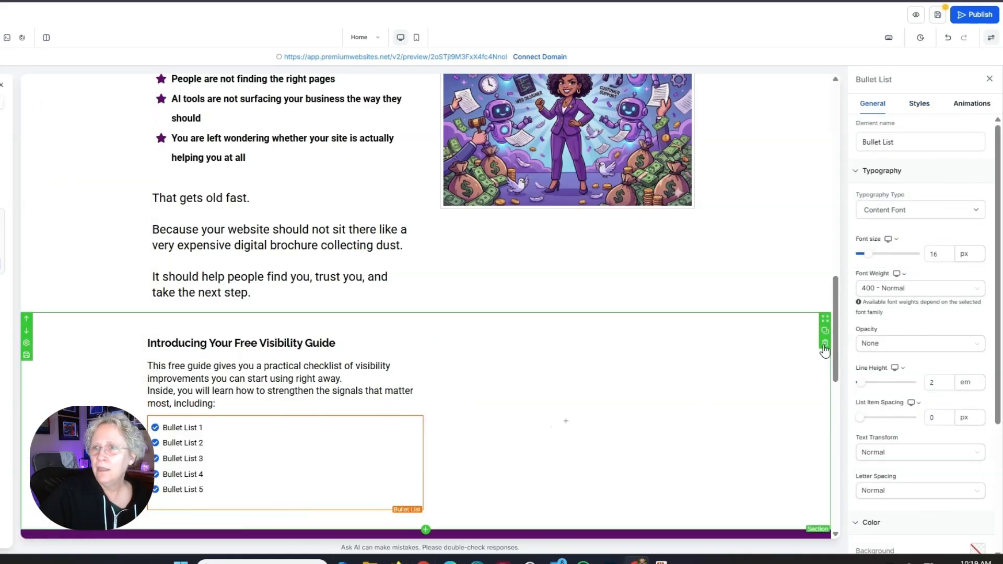
{"action": "left_click", "coordinate": [942, 255]}
{"action": "left_click_drag", "start_coordinate": [942, 254], "coordinate": [930, 256]}
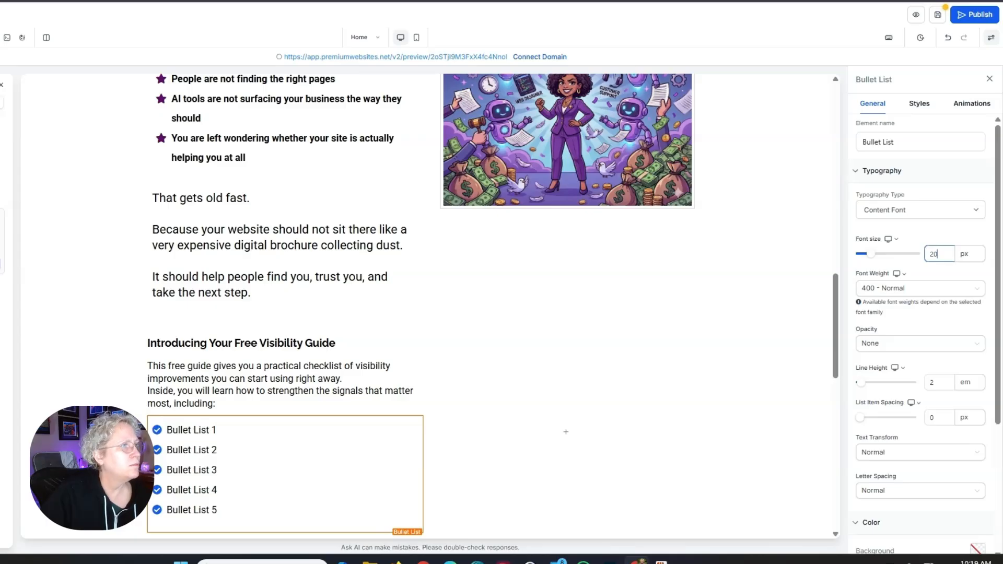
{"action": "left_click_drag", "start_coordinate": [215, 432], "coordinate": [219, 435]}
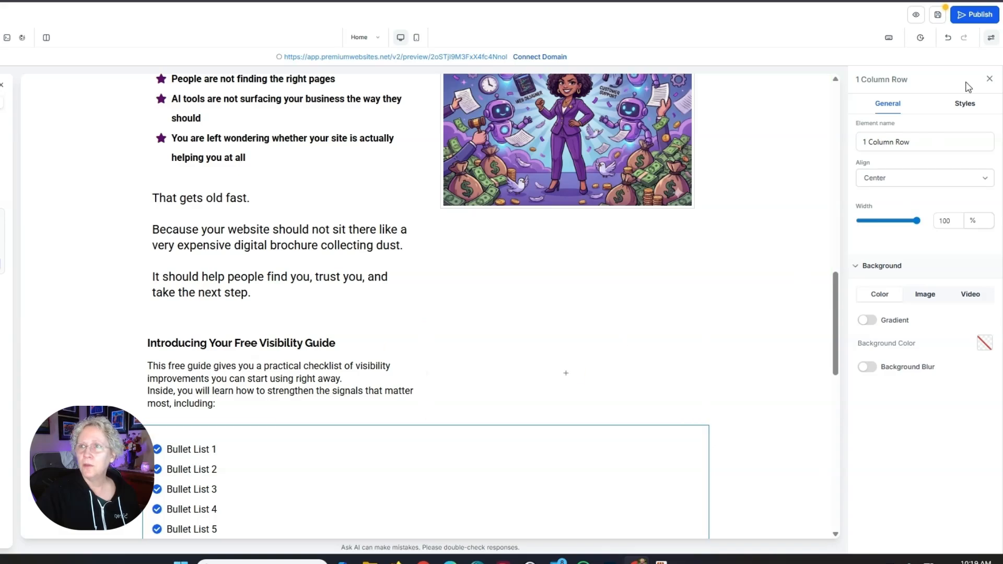
{"action": "left_click", "coordinate": [949, 39]}
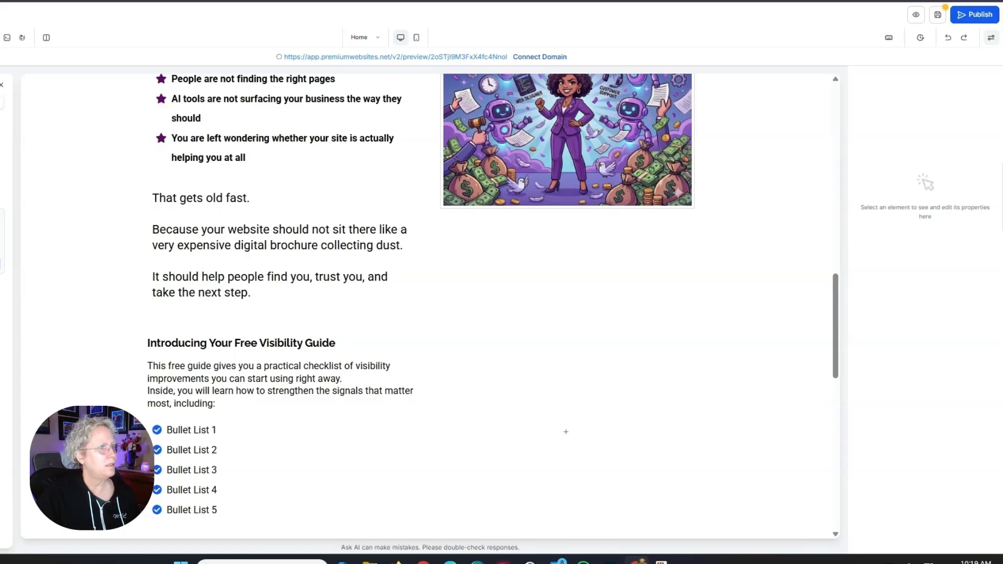
Step: Replace the placeholder bullets with the copied checklist topics, from mobile-first visibility to digital footprint and entity consistency
{"action": "left_click", "coordinate": [191, 430]}
{"action": "key", "text": "ctrl+a"}
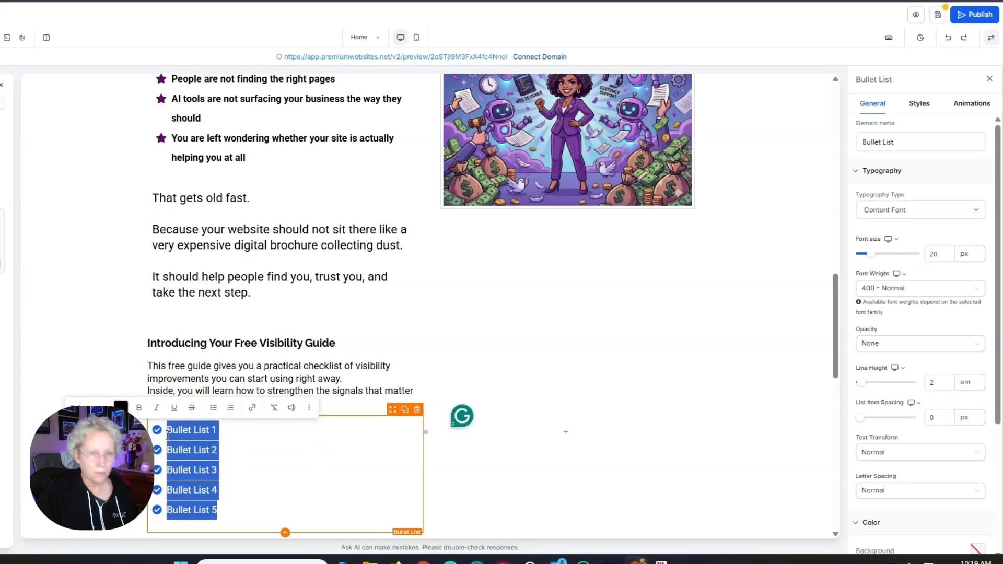
{"action": "key", "text": "ctrl+v"}
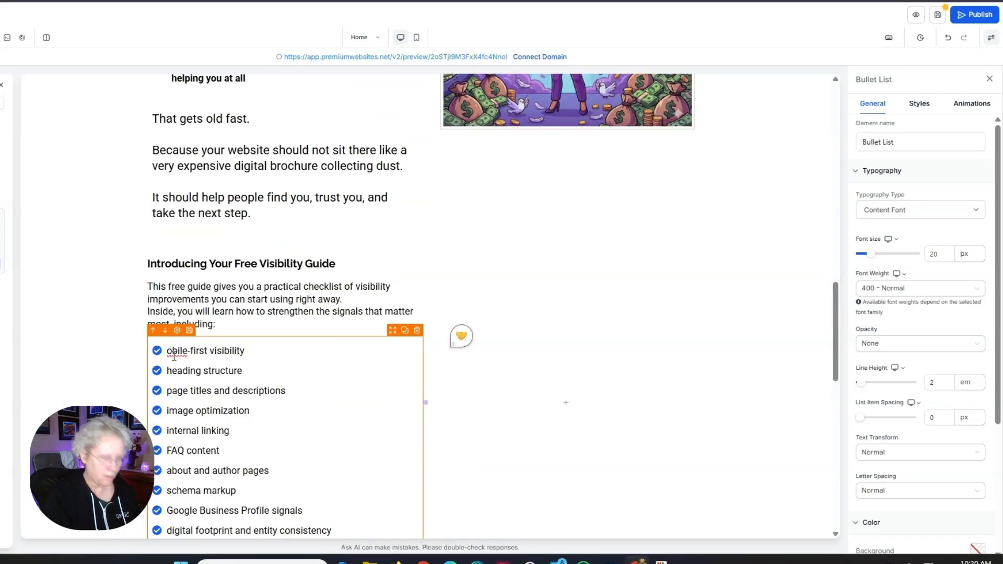
Step: Capitalize the first letter of the mobile-first visibility, heading structure, page titles, image optimization and internal linking bullets
{"action": "type", "text": "M"}
{"action": "left_click", "coordinate": [174, 374]}
{"action": "key", "text": "BackSpace"}
{"action": "type", "text": "H"}
{"action": "left_click", "coordinate": [174, 393]}
{"action": "key", "text": "BackSpace"}
{"action": "type", "text": "P"}
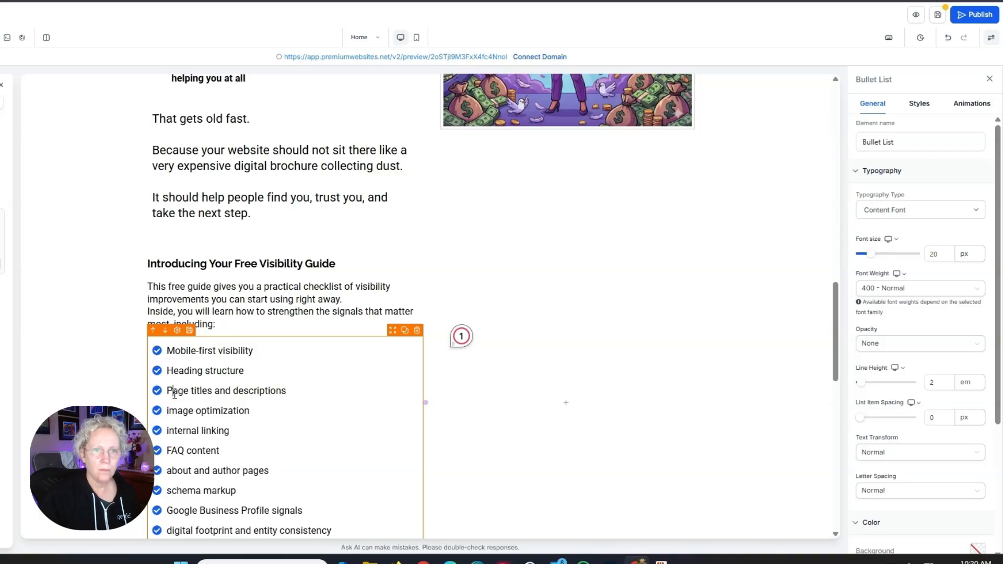
{"action": "left_click", "coordinate": [174, 413]}
{"action": "key", "text": "BackSpace"}
{"action": "type", "text": "I"}
{"action": "left_click", "coordinate": [171, 431]}
{"action": "key", "text": "BackSpace"}
{"action": "type", "text": "I"}
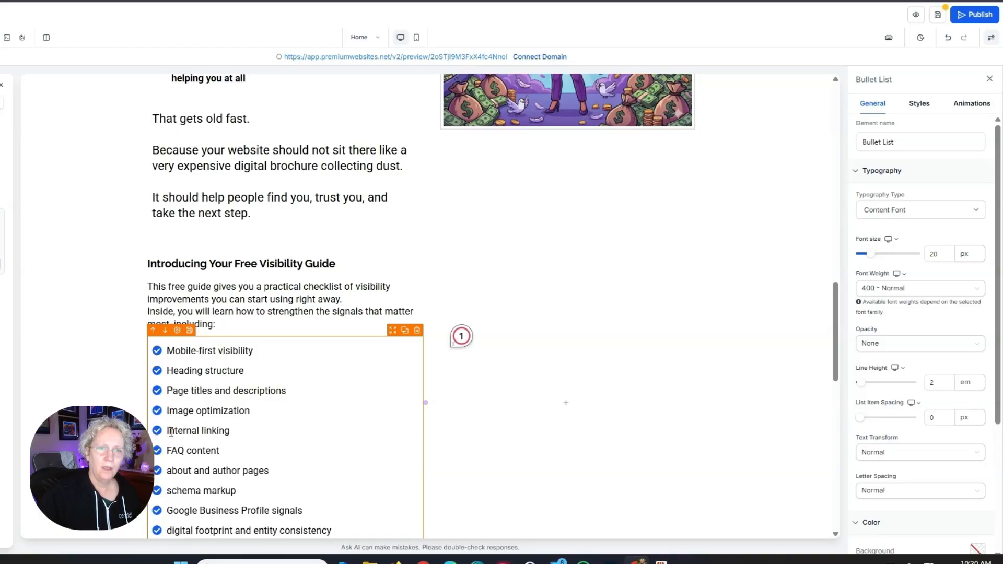
Step: Capitalize the first letter of the about and author pages, schema markup and digital footprint bullets
{"action": "left_click", "coordinate": [169, 470]}
{"action": "key", "text": "BackSpace"}
{"action": "type", "text": "A"}
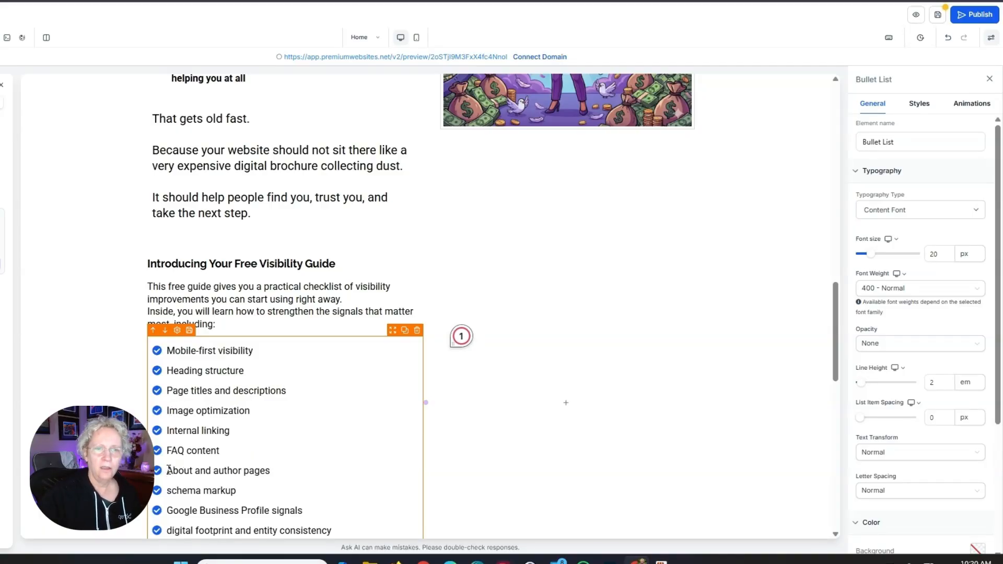
{"action": "left_click", "coordinate": [174, 494]}
{"action": "key", "text": "BackSpace"}
{"action": "type", "text": "S"}
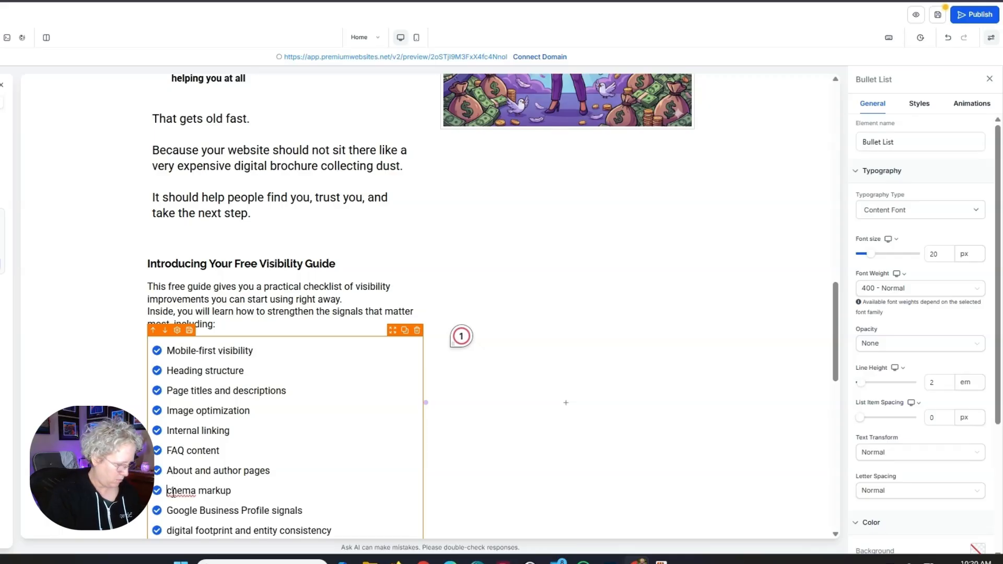
{"action": "scroll", "coordinate": [213, 510], "scroll_direction": "down", "scroll_amount": 1}
{"action": "left_click", "coordinate": [172, 470]}
{"action": "key", "text": "BackSpace"}
{"action": "type", "text": "D"}
Step: Review the styling of the sections above and compare it with the new guide section
{"action": "scroll", "coordinate": [380, 332], "scroll_direction": "up", "scroll_amount": 2}
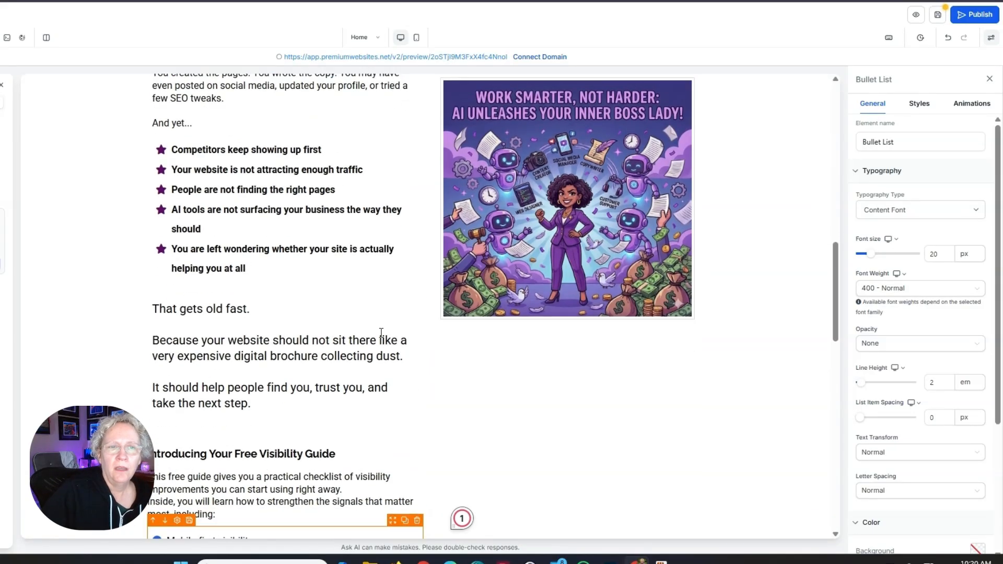
{"action": "scroll", "coordinate": [380, 333], "scroll_direction": "up", "scroll_amount": 6}
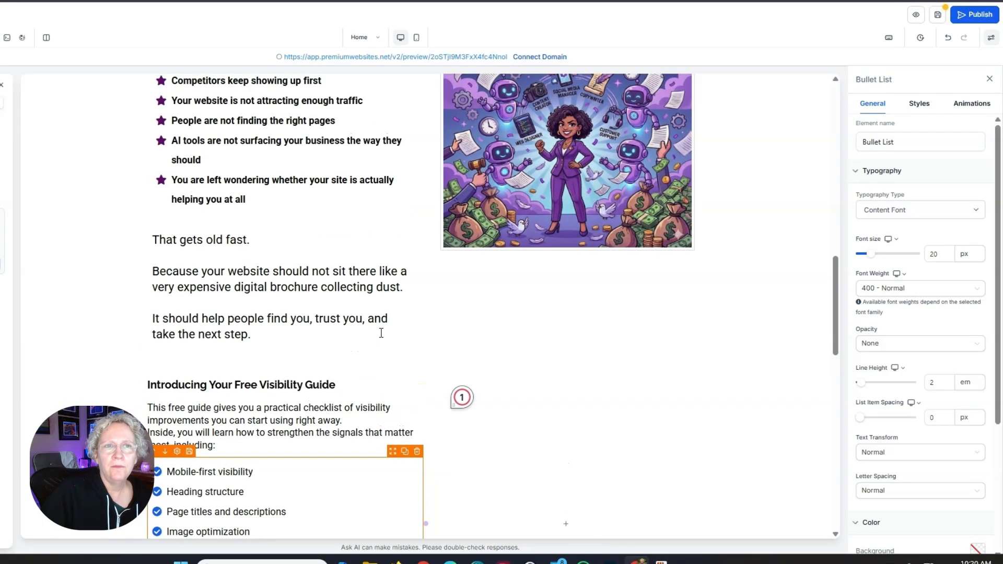
{"action": "scroll", "coordinate": [381, 333], "scroll_direction": "up", "scroll_amount": 4}
{"action": "scroll", "coordinate": [381, 333], "scroll_direction": "down", "scroll_amount": 2}
{"action": "scroll", "coordinate": [381, 333], "scroll_direction": "down", "scroll_amount": 5}
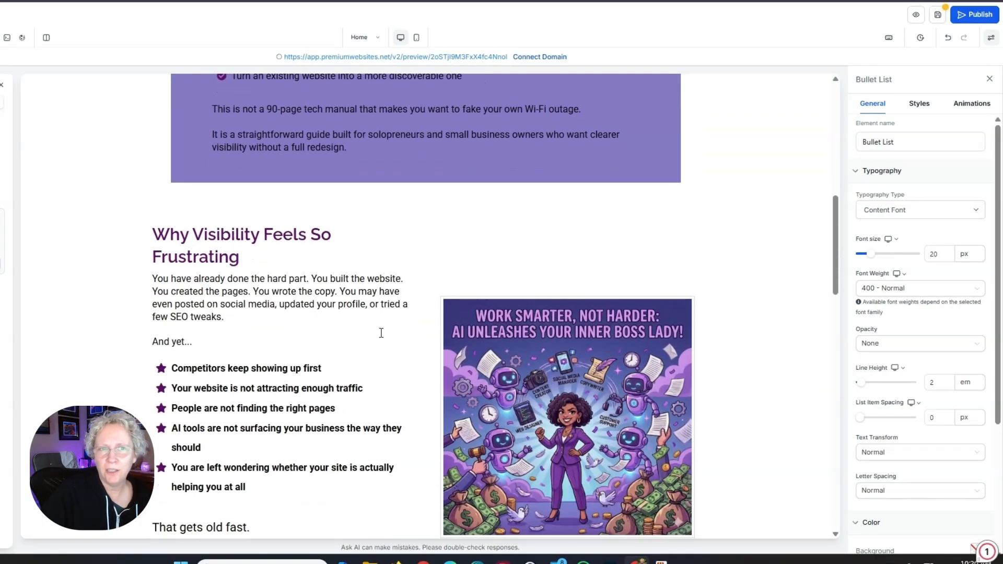
{"action": "scroll", "coordinate": [380, 333], "scroll_direction": "down", "scroll_amount": 1}
{"action": "scroll", "coordinate": [381, 333], "scroll_direction": "down", "scroll_amount": 4}
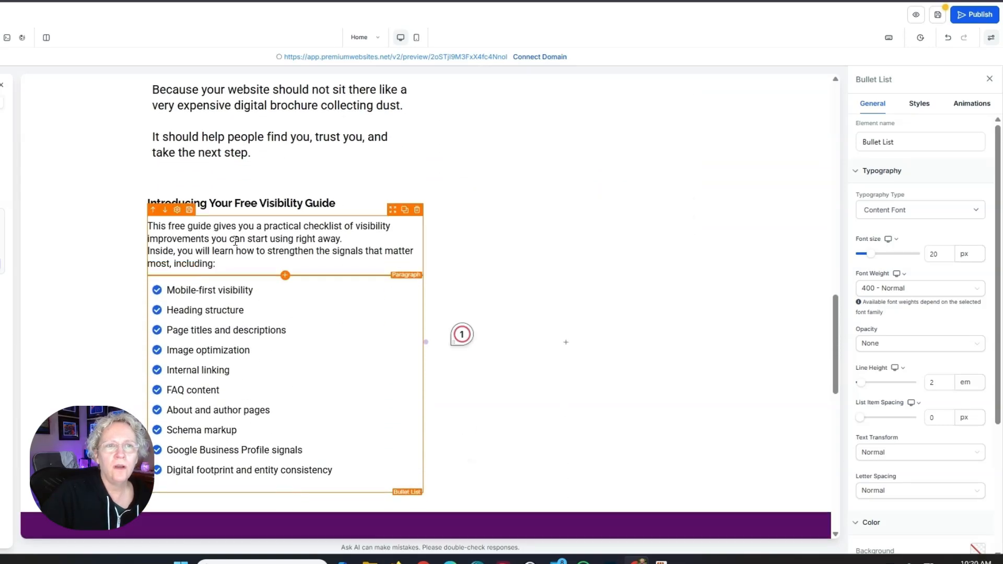
Step: Set the background color of the guide section to the light purple brand color
{"action": "left_click", "coordinate": [141, 198]}
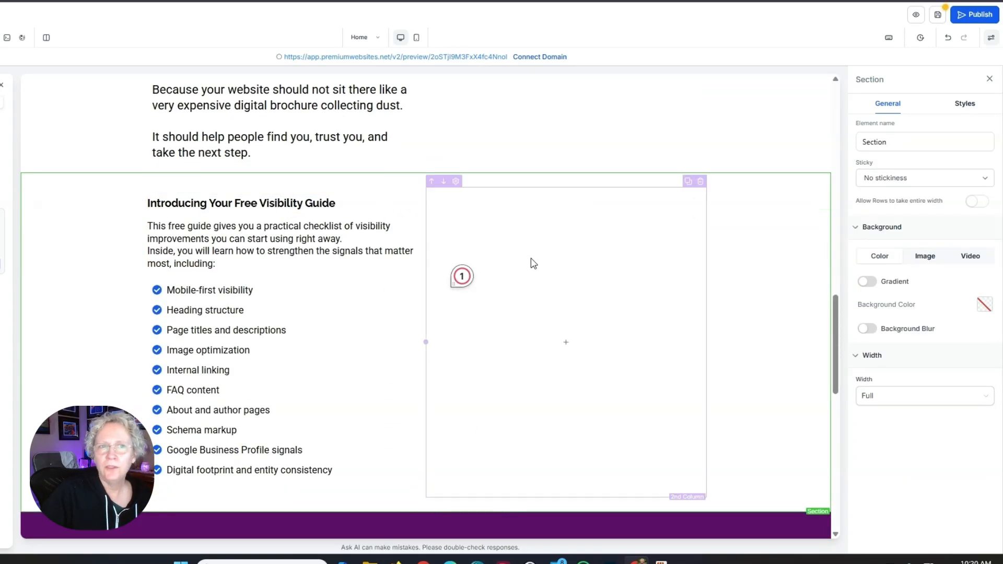
{"action": "left_click", "coordinate": [985, 305]}
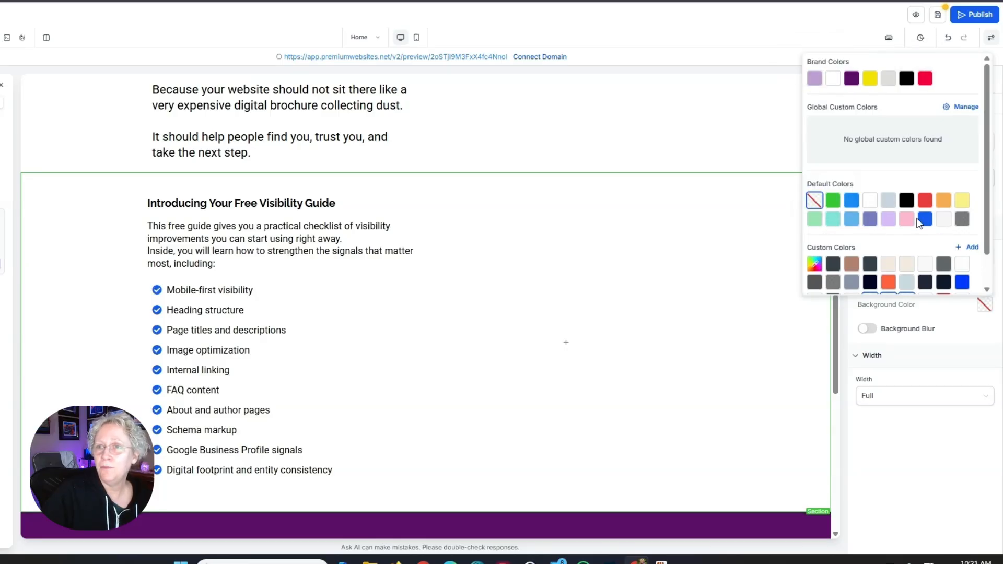
{"action": "left_click", "coordinate": [814, 78]}
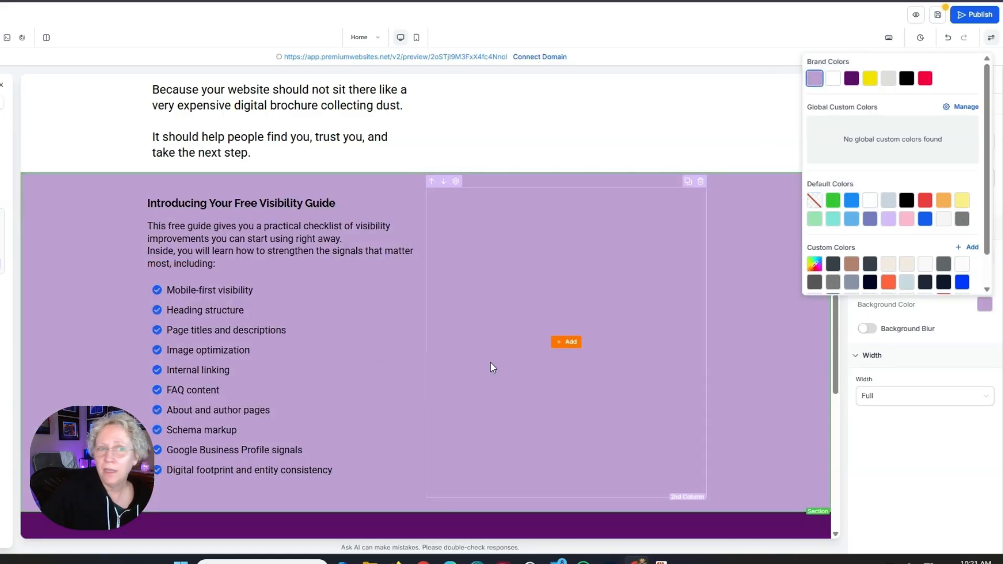
Step: Set the icon color of the guide section's bullet list to the brand Purple (5b0d66)
{"action": "left_click", "coordinate": [211, 363]}
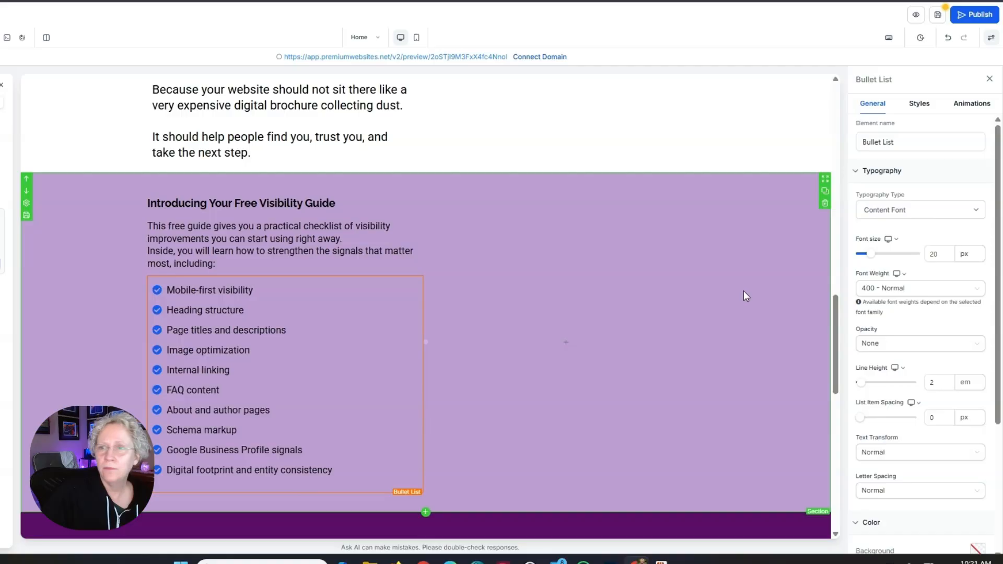
{"action": "scroll", "coordinate": [925, 314], "scroll_direction": "down", "scroll_amount": 5}
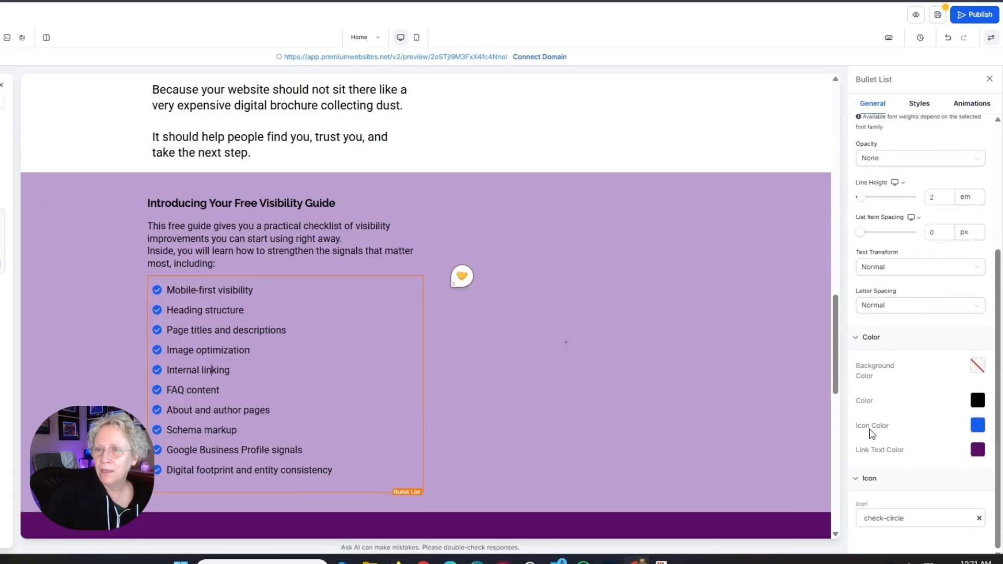
{"action": "left_click", "coordinate": [978, 428]}
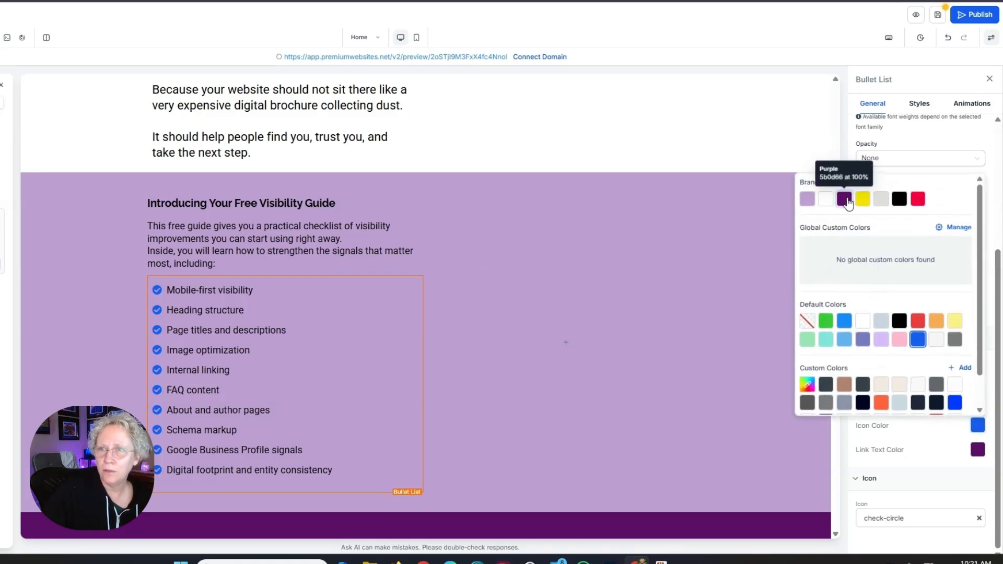
{"action": "left_click", "coordinate": [845, 200]}
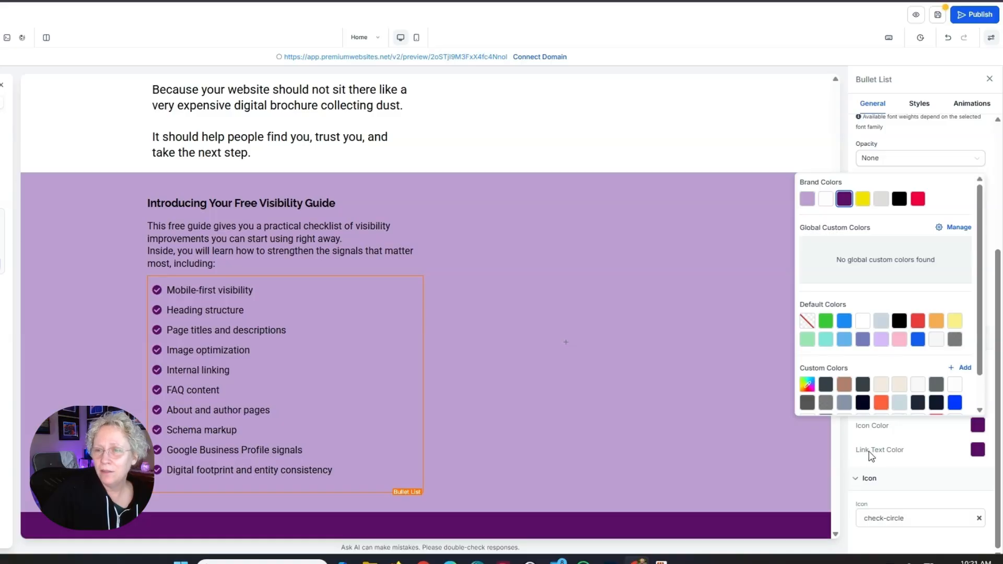
{"action": "left_click", "coordinate": [915, 455]}
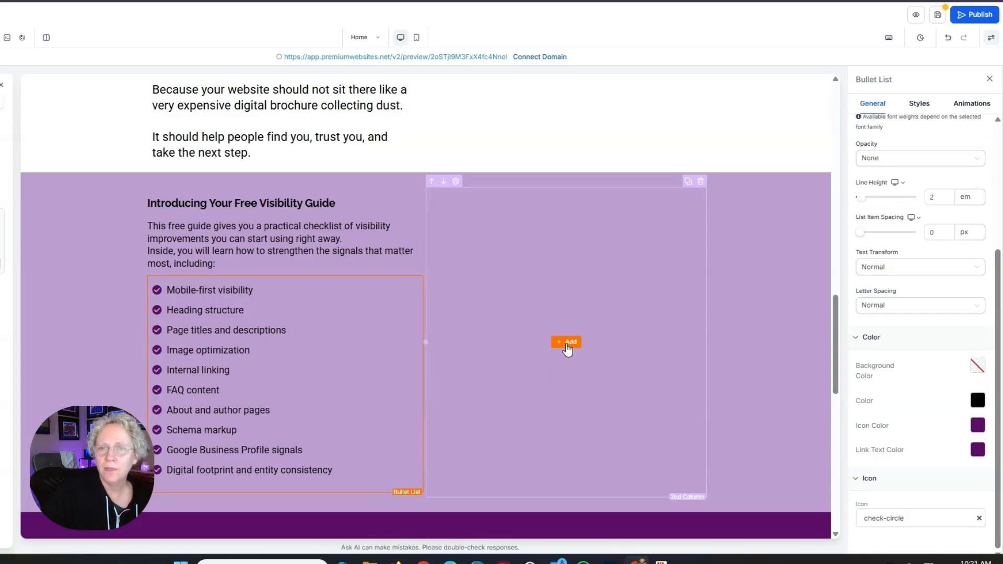
Step: Add a sub-headline reading "What You'll Walk Away With" to the guide section's second column
{"action": "left_click", "coordinate": [568, 344]}
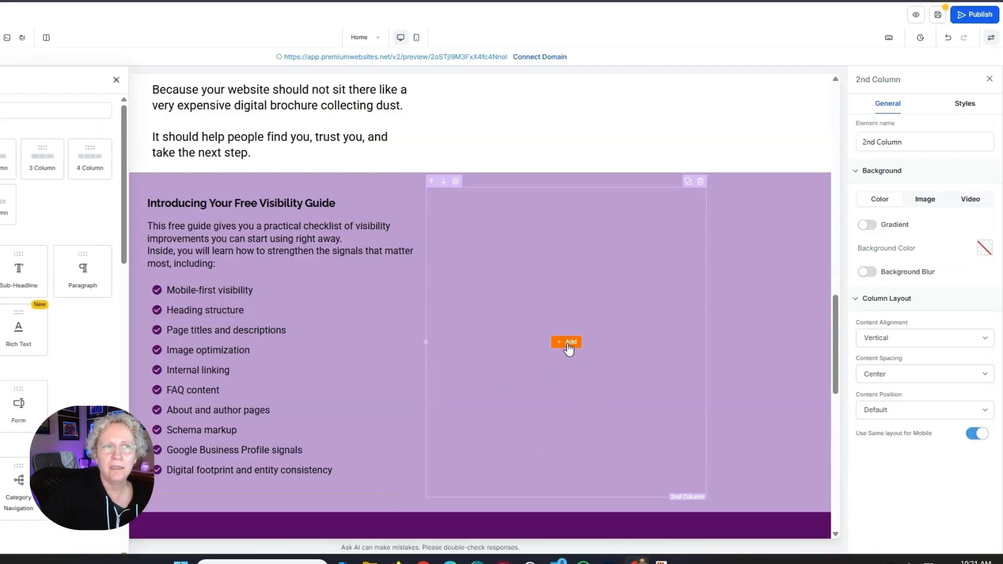
{"action": "left_click", "coordinate": [23, 282]}
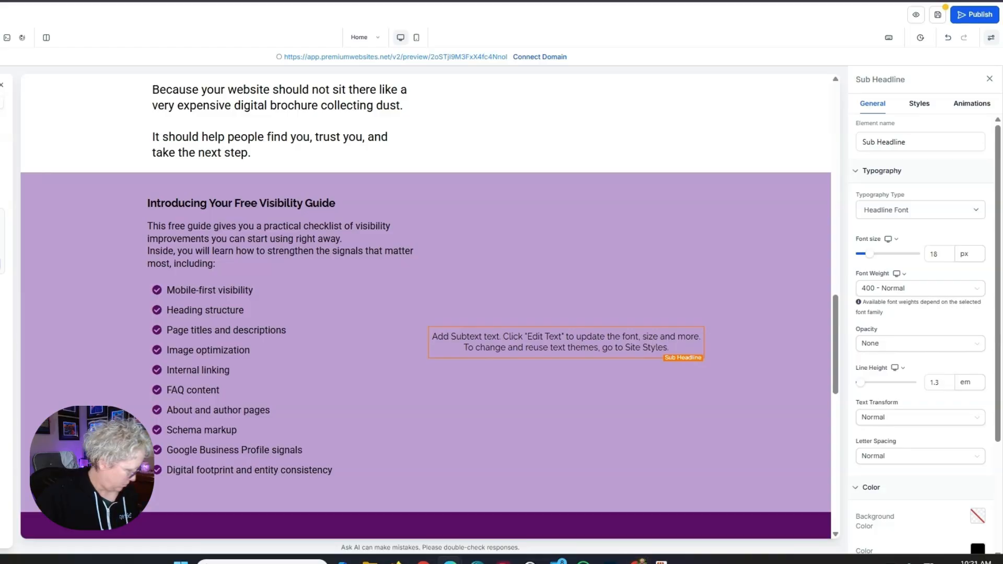
{"action": "left_click_drag", "start_coordinate": [671, 348], "coordinate": [424, 339]}
{"action": "type", "text": "What You'll Walk Away With"}
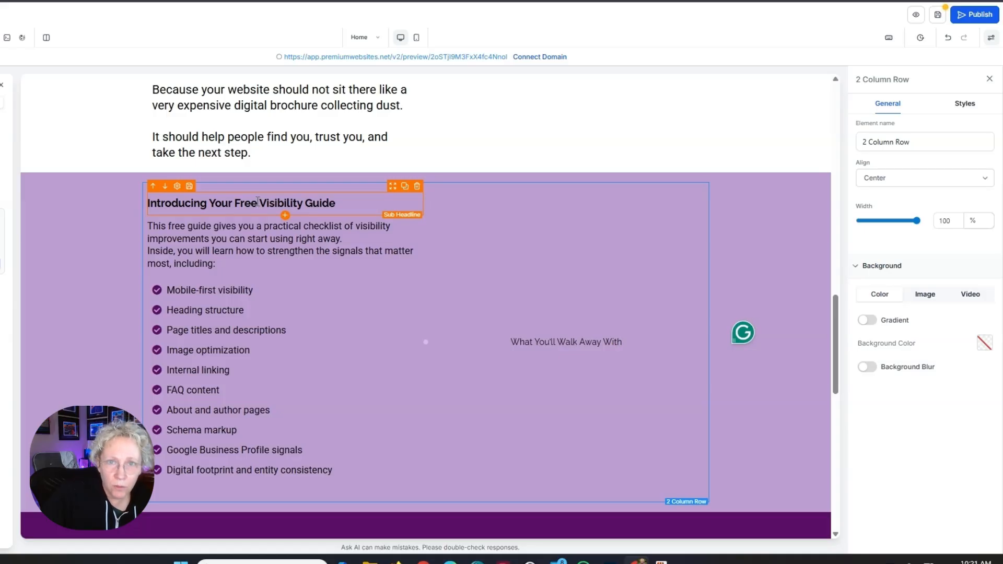
Step: Duplicate the "Introducing Your Free Visibility Guide" sub-headline into the second column and delete the unformatted "What You'll Walk Away With" sub-headline
{"action": "left_click", "coordinate": [405, 189]}
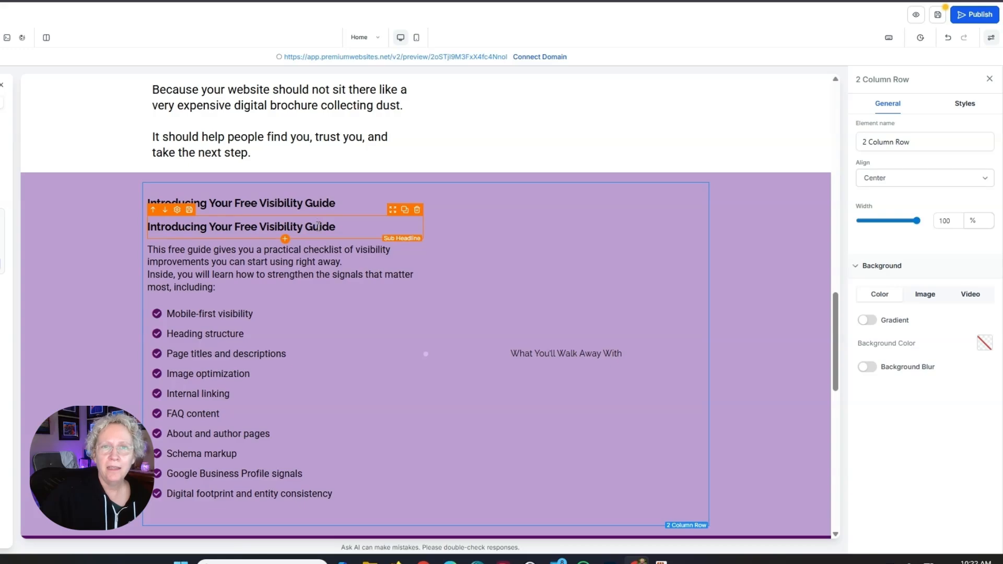
{"action": "left_click_drag", "start_coordinate": [393, 214], "coordinate": [508, 305]}
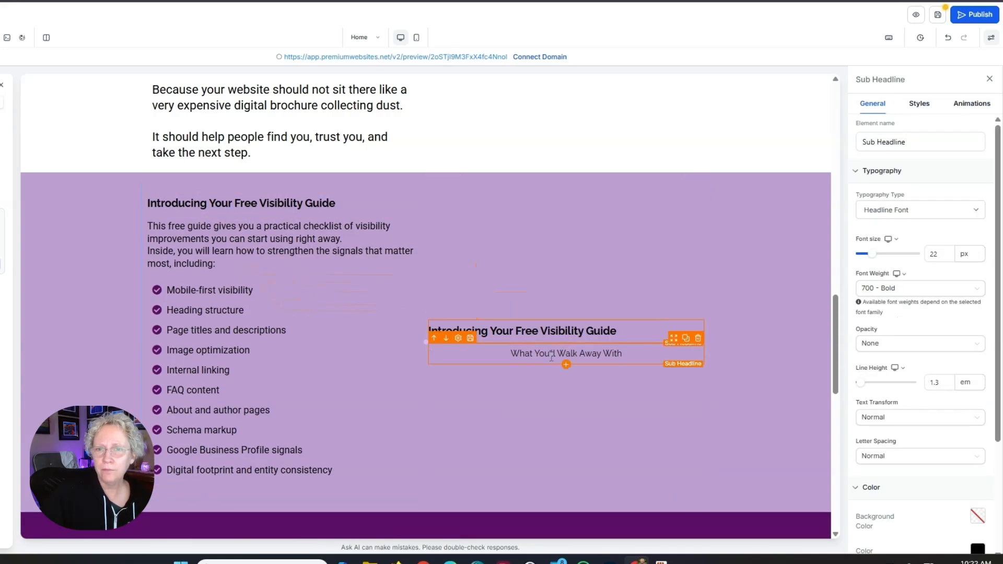
{"action": "left_click", "coordinate": [699, 340]}
Step: Change the second column's sub-headline to "What You'll Walk Away With" and place a copied paragraph reading "When you download the guide, you will know:" beneath it
{"action": "left_click_drag", "start_coordinate": [620, 341], "coordinate": [431, 342]}
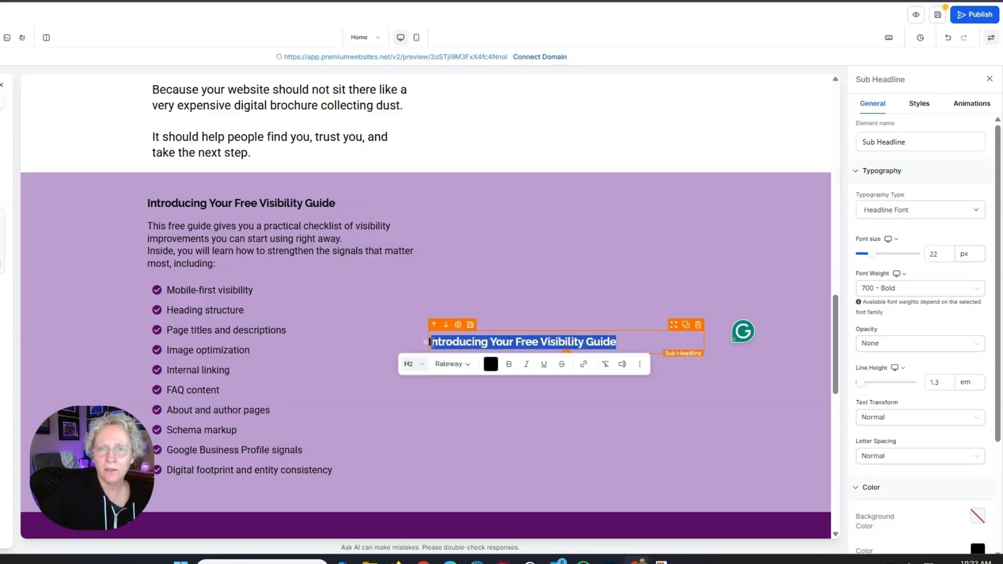
{"action": "type", "text": "What You'll Walk Away With"}
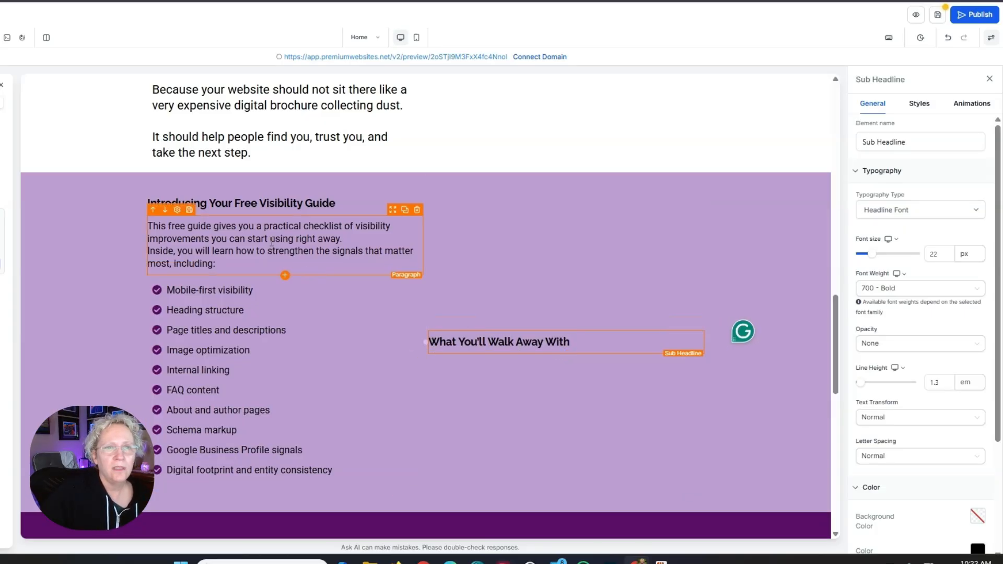
{"action": "left_click_drag", "start_coordinate": [406, 214], "coordinate": [533, 356]}
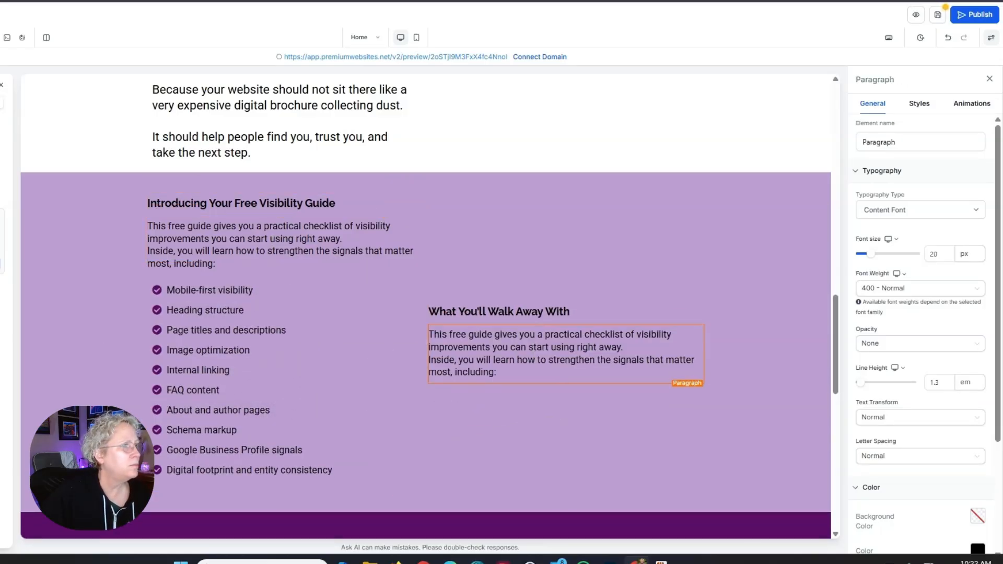
{"action": "triple_click", "coordinate": [521, 374]}
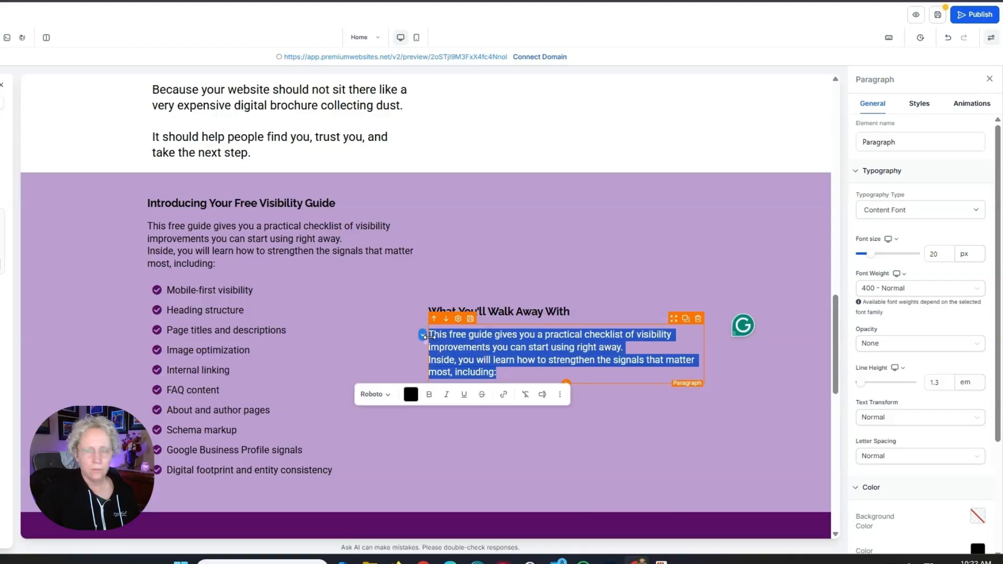
{"action": "type", "text": "When you download the guide, you will know:"}
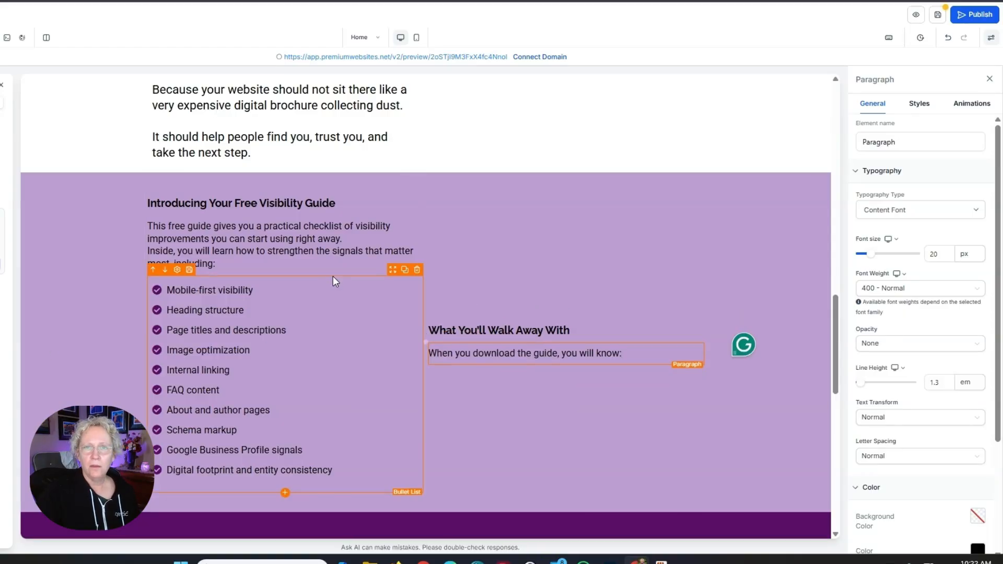
Step: Duplicate the first column's bullet list beneath the second column's paragraph and replace its items with the four takeaways, starting with "which simple fixes to start with first"
{"action": "left_click", "coordinate": [405, 270]}
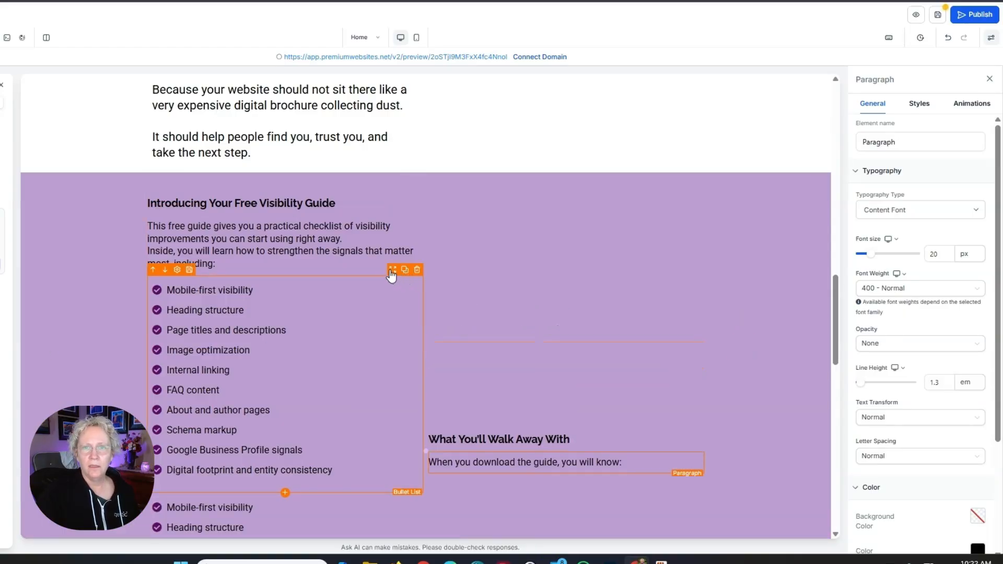
{"action": "left_click_drag", "start_coordinate": [392, 275], "coordinate": [476, 366]}
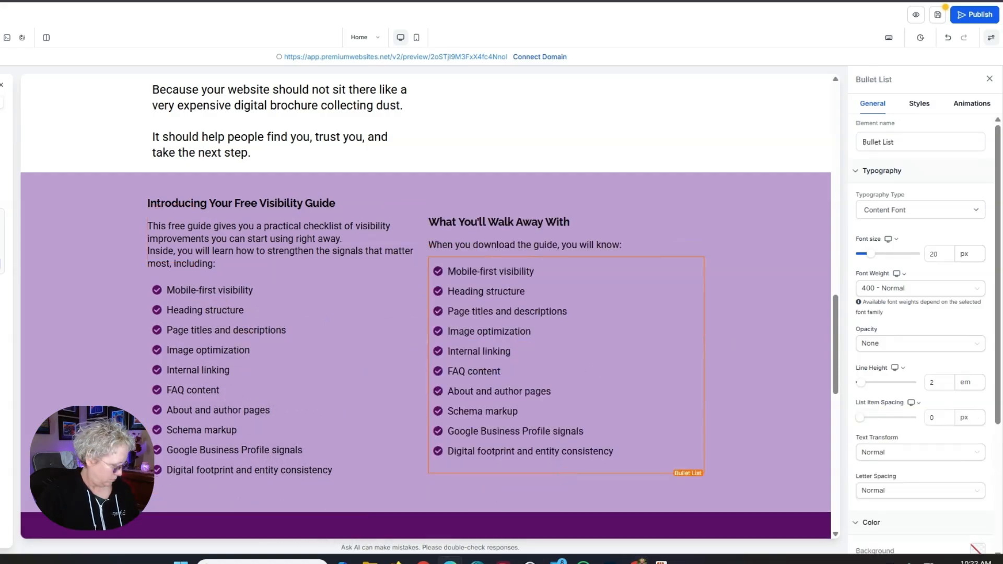
{"action": "left_click", "coordinate": [617, 452]}
{"action": "left_click_drag", "start_coordinate": [616, 452], "coordinate": [447, 272]}
{"action": "type", "text": "which simple fixes to start with first what may be hurting your website visibility right now how to make your site easier for Google and AI tools to understand how to improve credibility signals without overcomplicating everything"}
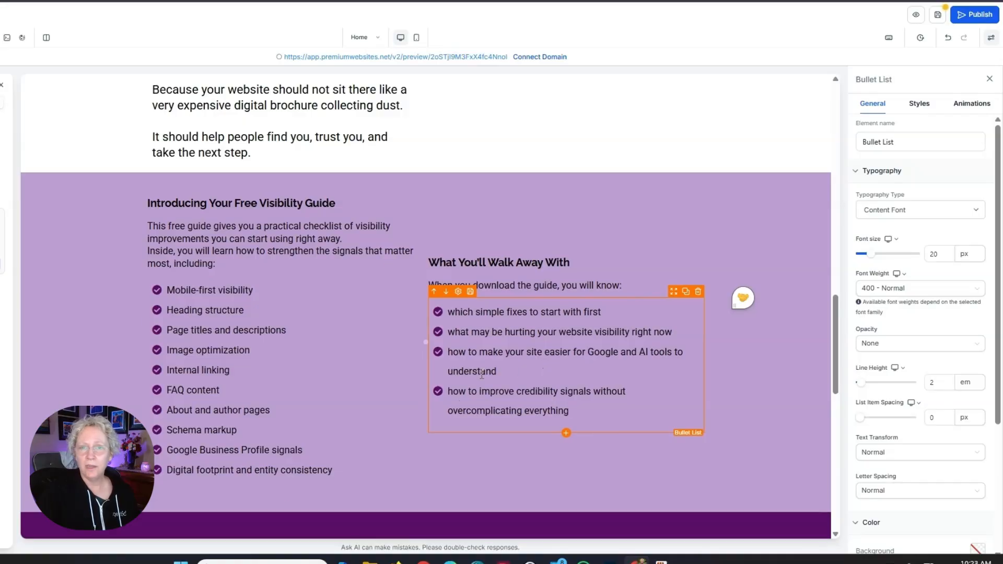
Step: Capitalize the first letter of all four items in the "What You'll Walk Away With" bullet list
{"action": "left_click", "coordinate": [456, 314]}
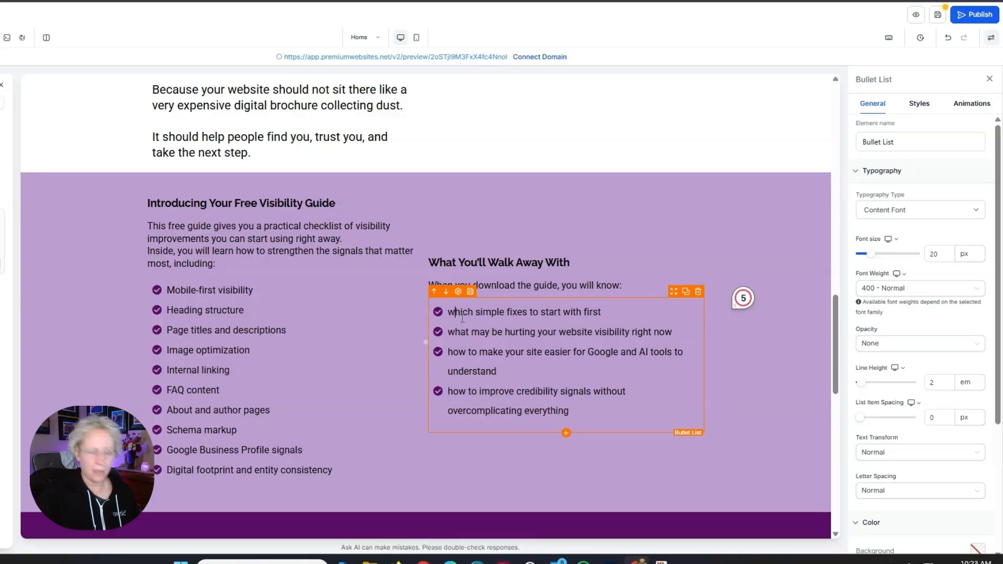
{"action": "key", "text": "BackSpace"}
{"action": "type", "text": "W"}
{"action": "left_click", "coordinate": [455, 332]}
{"action": "key", "text": "BackSpace"}
{"action": "type", "text": "W"}
{"action": "left_click", "coordinate": [454, 352]}
{"action": "key", "text": "BackSpace"}
{"action": "type", "text": "H"}
{"action": "left_click", "coordinate": [454, 392]}
{"action": "key", "text": "BackSpace"}
{"action": "type", "text": "H"}
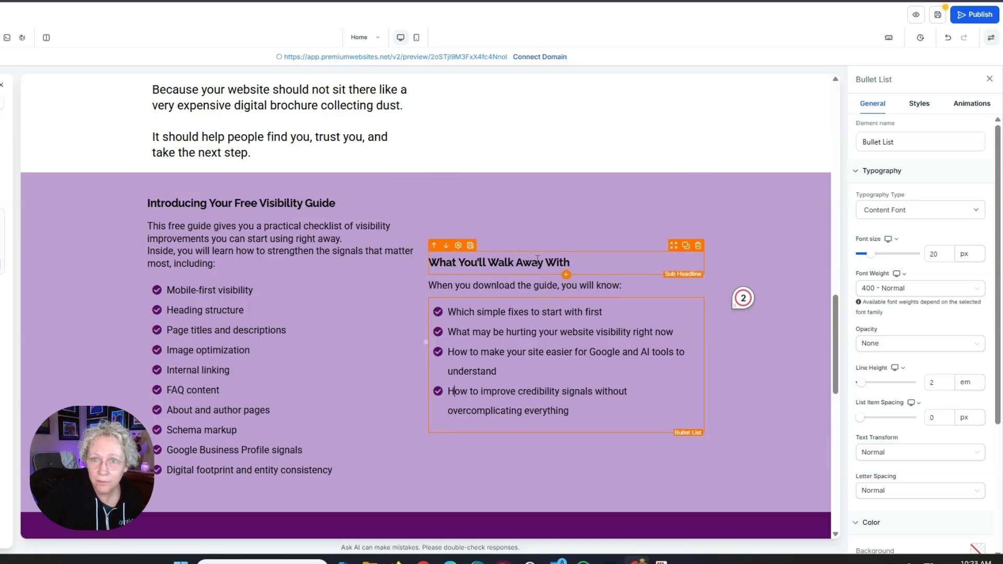
Step: Duplicate the "What You'll Walk Away With" sub-headline below the takeaways list and change the copy's text to "You do not need:"
{"action": "left_click", "coordinate": [686, 246]}
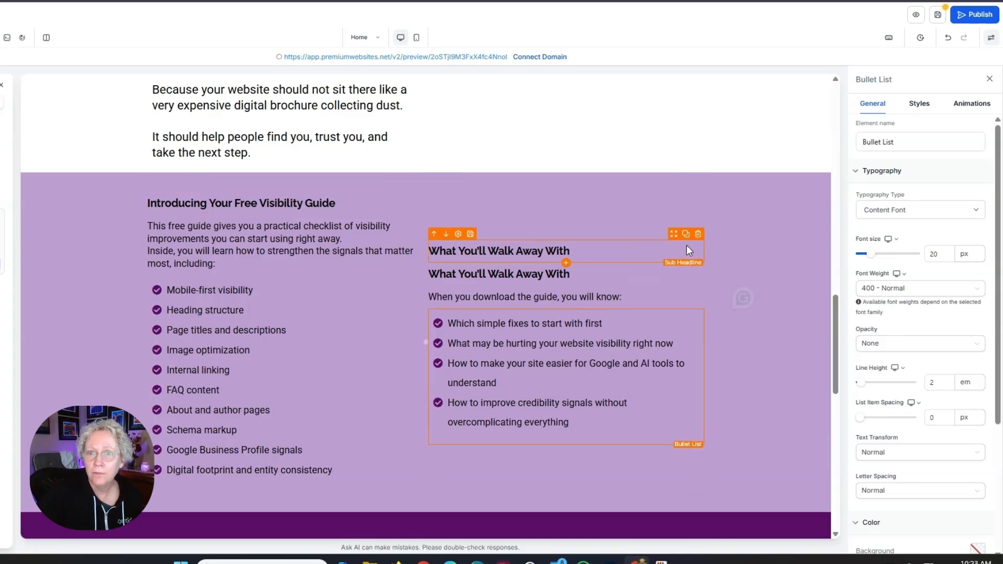
{"action": "left_click_drag", "start_coordinate": [674, 260], "coordinate": [662, 379]}
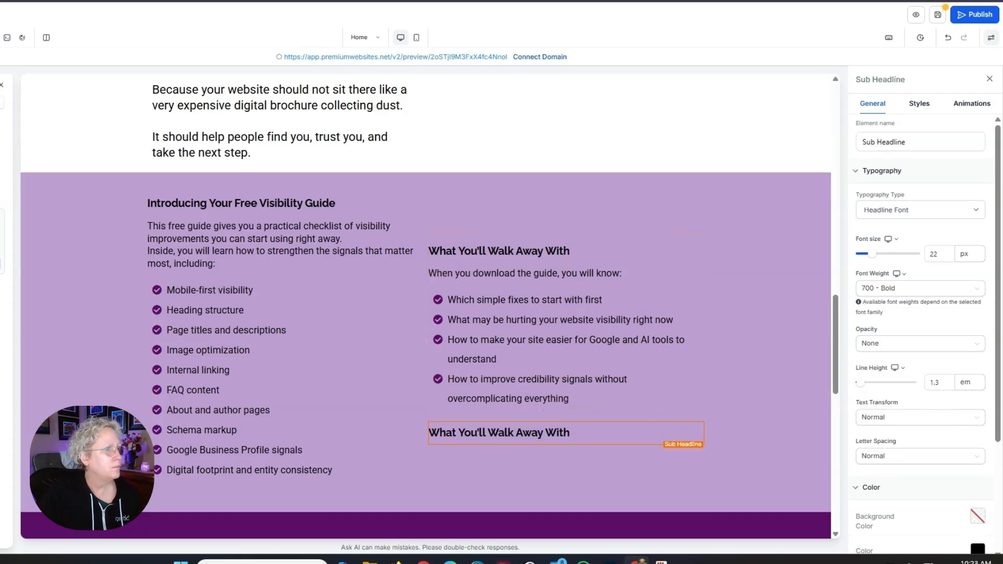
{"action": "left_click_drag", "start_coordinate": [571, 435], "coordinate": [433, 436]}
{"action": "type", "text": "You do not need:"}
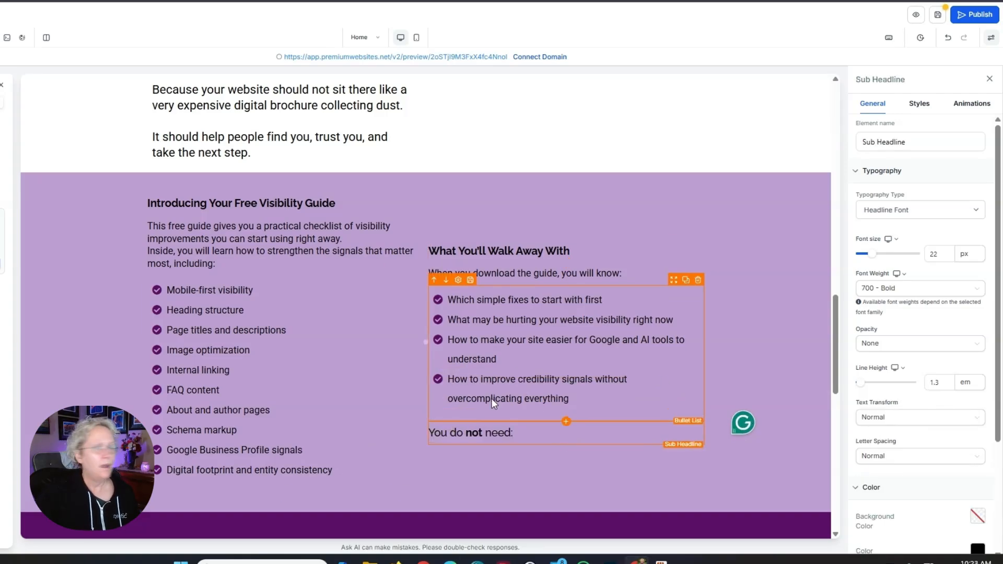
Step: Copy the takeaways list below "You do not need:" with the items complete redesign, advanced technical skills, giant marketing team, 17 different SEO tools and a stress rash
{"action": "left_click", "coordinate": [675, 287]}
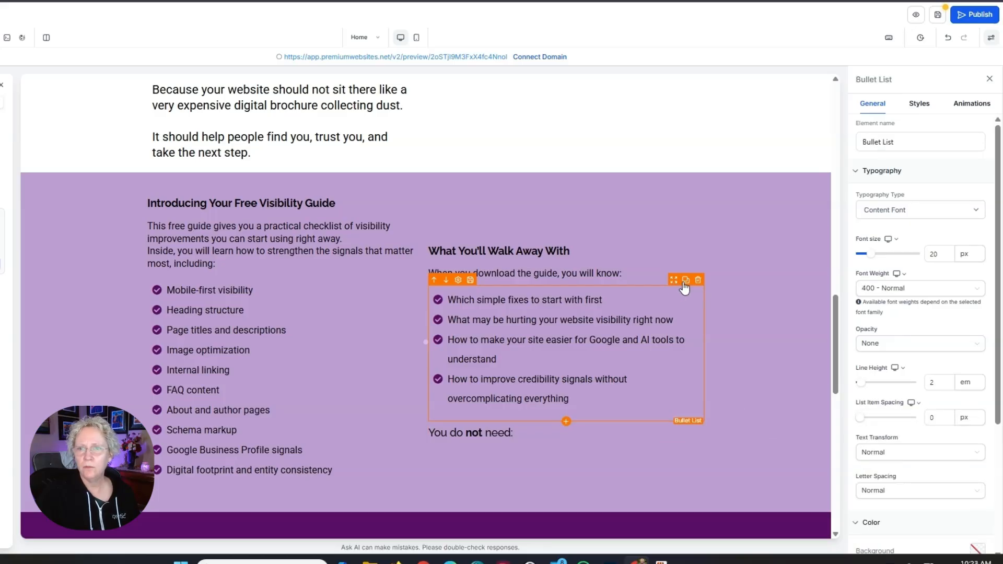
{"action": "left_click", "coordinate": [687, 280]}
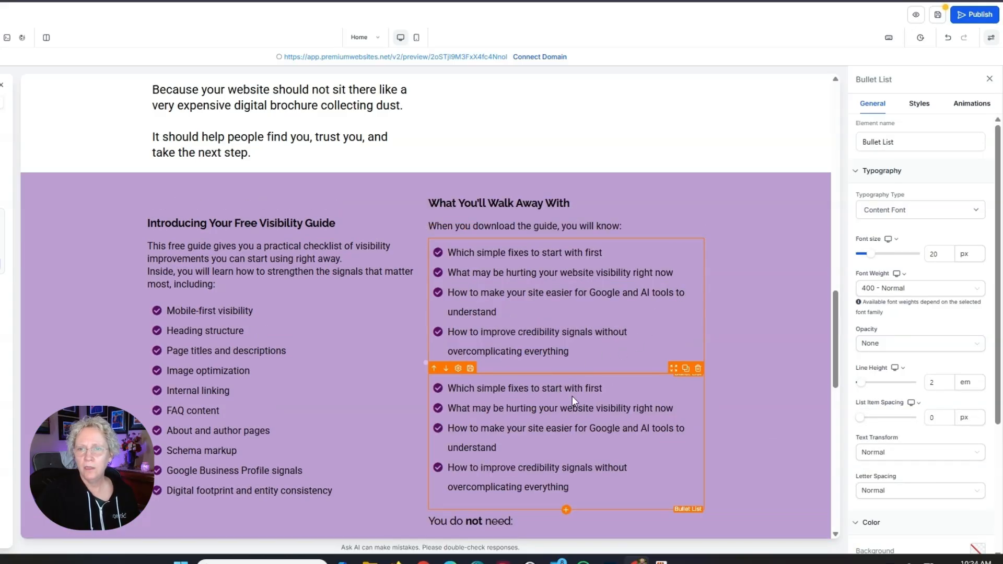
{"action": "left_click_drag", "start_coordinate": [674, 369], "coordinate": [684, 418]}
{"action": "scroll", "coordinate": [574, 366], "scroll_direction": "down", "scroll_amount": 2}
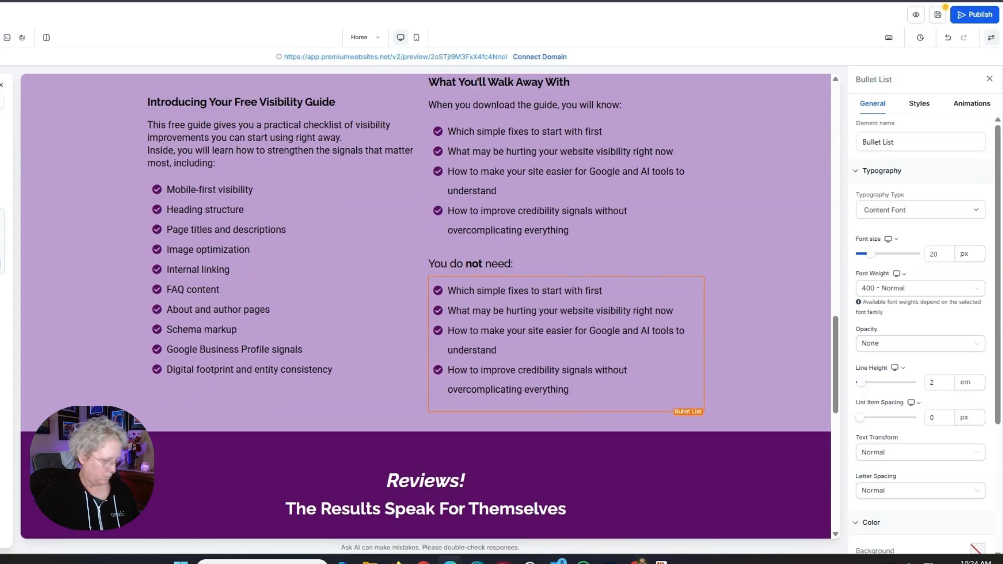
{"action": "left_click", "coordinate": [471, 301]}
{"action": "key", "text": "ctrl+a"}
{"action": "key", "text": "ctrl+v"}
Step: Capitalize the first letter of the first three items in the "You do not need:" bullet list
{"action": "left_click", "coordinate": [455, 295]}
{"action": "key", "text": "BackSpace"}
{"action": "type", "text": "A"}
{"action": "left_click", "coordinate": [453, 310]}
{"action": "key", "text": "BackSpace"}
{"action": "type", "text": "A"}
{"action": "left_click", "coordinate": [454, 332]}
{"action": "key", "text": "BackSpace"}
{"action": "key", "text": "BackSpace"}
{"action": "type", "text": "A"}
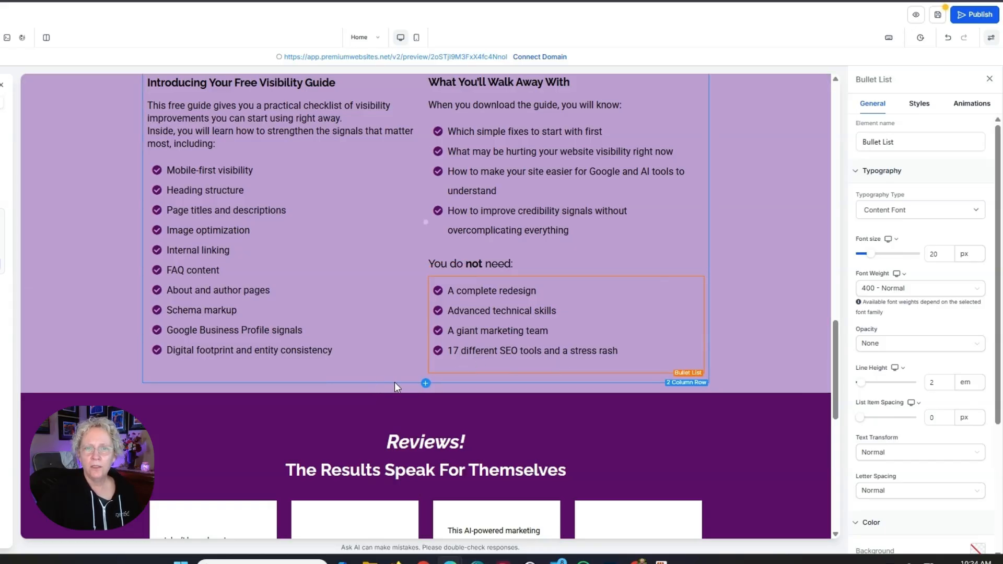
Step: Add a one-column row below the guide section's columns with a sub-headline reading "You just need to know what to fix and where to start."
{"action": "left_click", "coordinate": [426, 384]}
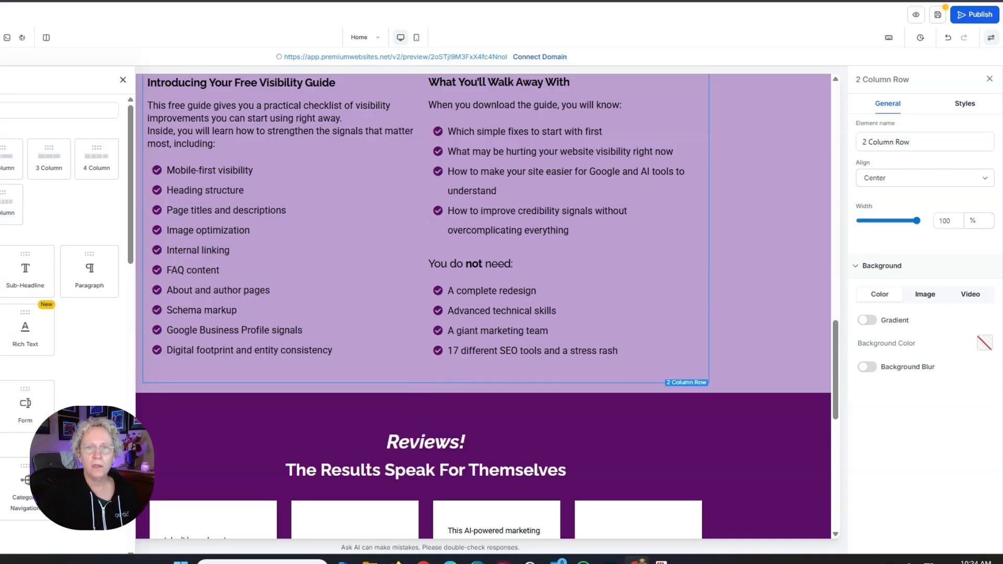
{"action": "left_click", "coordinate": [0, 160]}
{"action": "left_click", "coordinate": [426, 417]}
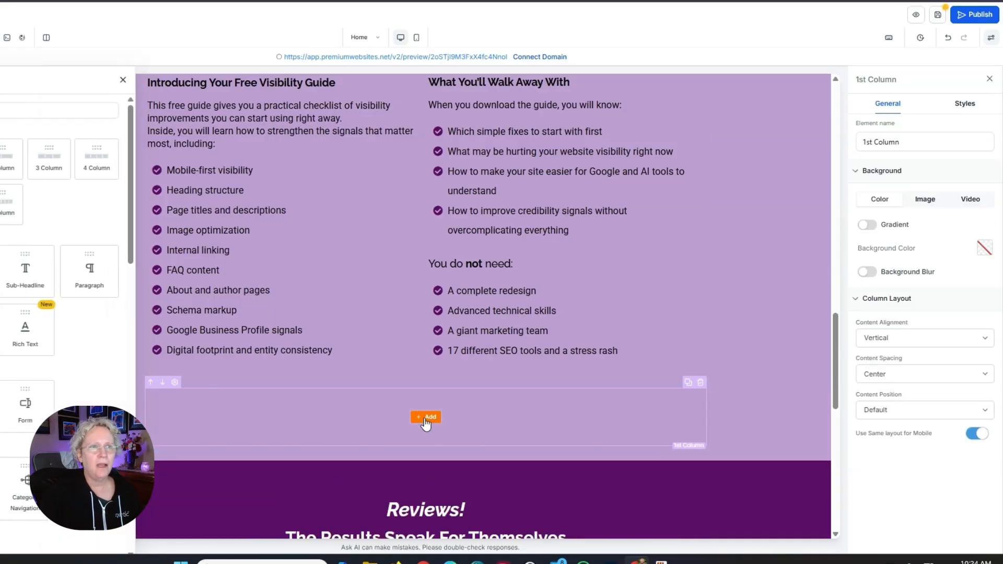
{"action": "left_click", "coordinate": [36, 277]}
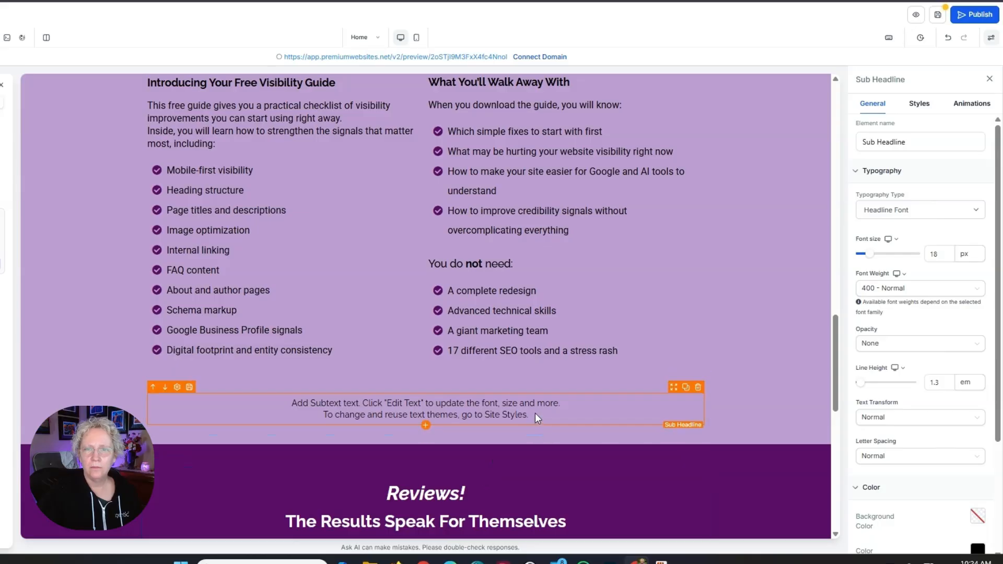
{"action": "left_click_drag", "start_coordinate": [536, 414], "coordinate": [291, 404]}
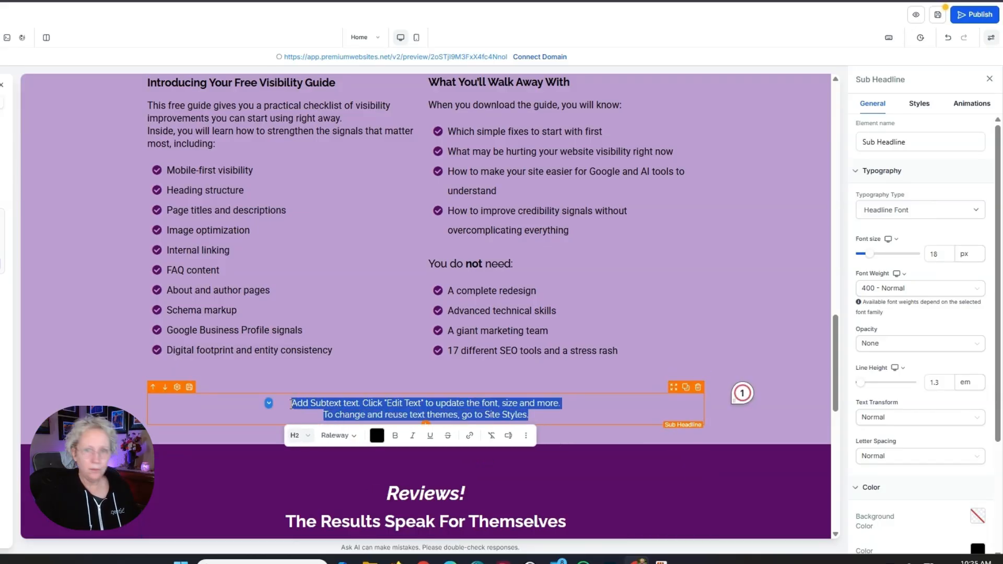
{"action": "type", "text": "You just need to know what to fix and where to start."}
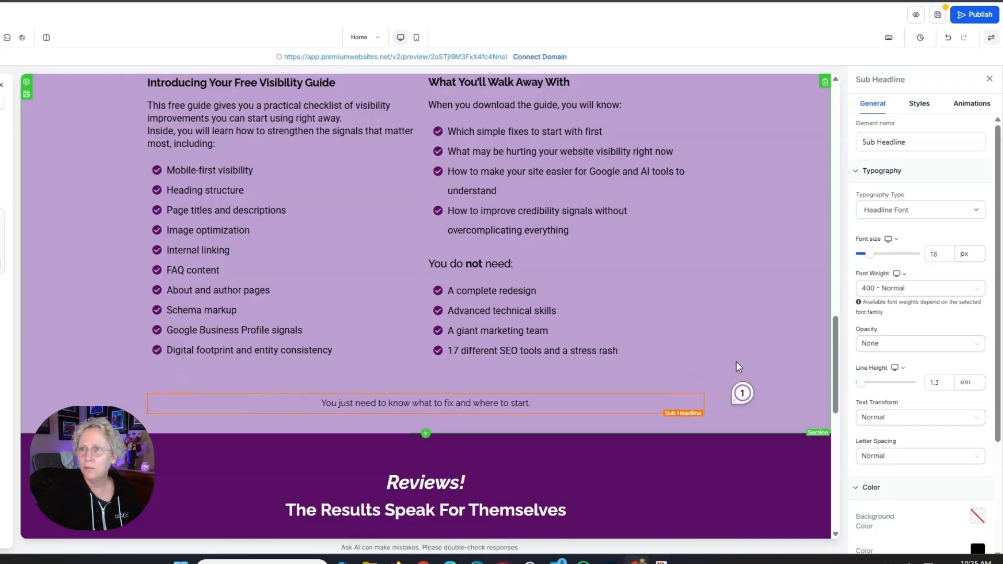
Step: Set the closing sub-headline's font size to 25 px and its weight to 700 - Bold
{"action": "left_click", "coordinate": [945, 255]}
{"action": "left_click_drag", "start_coordinate": [944, 257], "coordinate": [923, 256]}
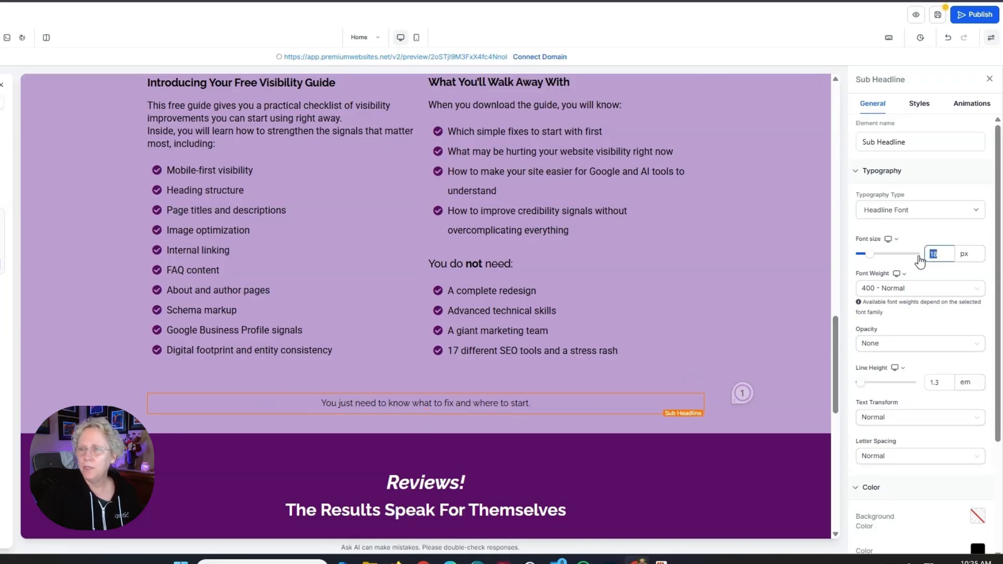
{"action": "type", "text": "25"}
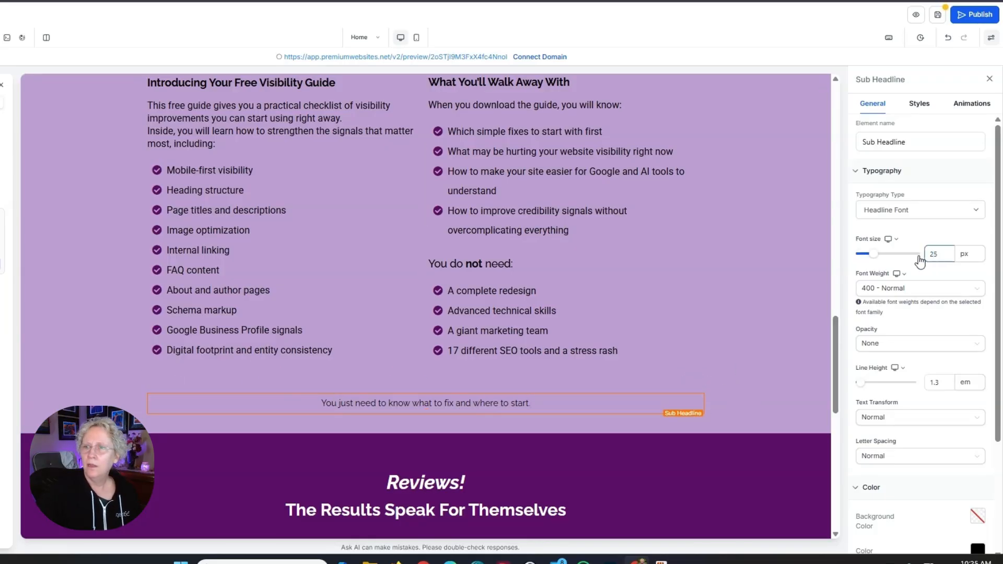
{"action": "left_click", "coordinate": [906, 289]}
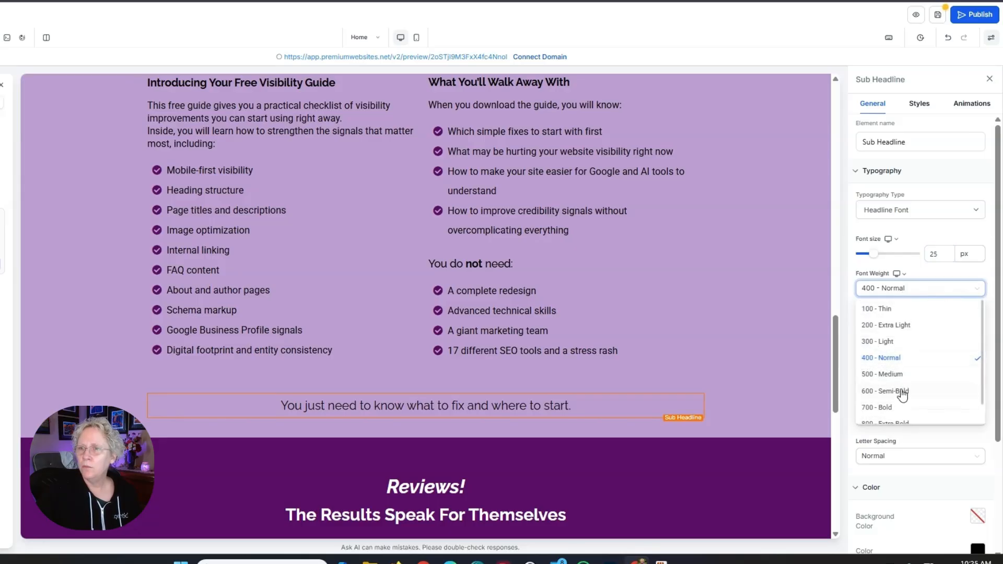
{"action": "left_click", "coordinate": [894, 408]}
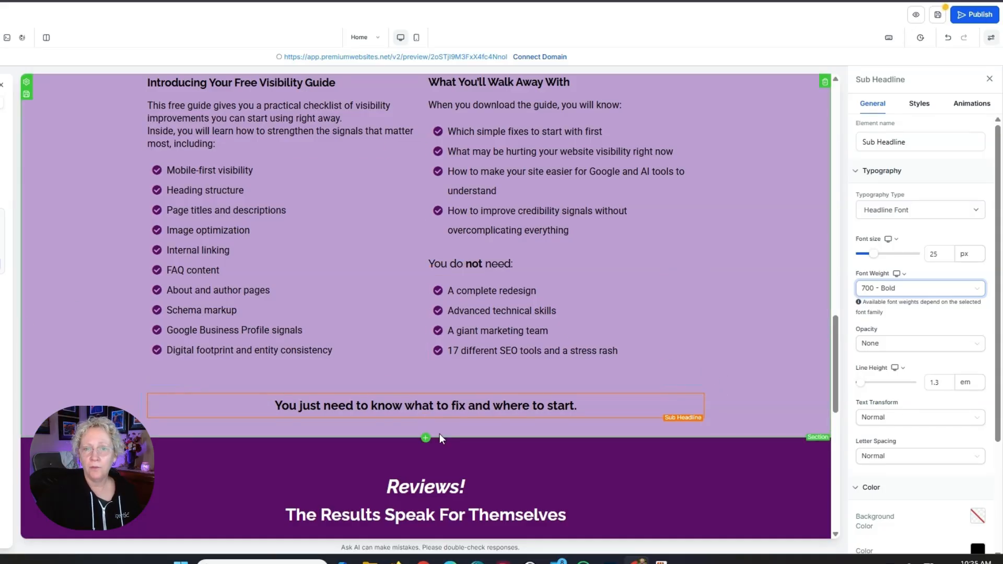
Step: Add a new section with a two-column row between the light purple guide section and the Reviews section
{"action": "left_click", "coordinate": [426, 438]}
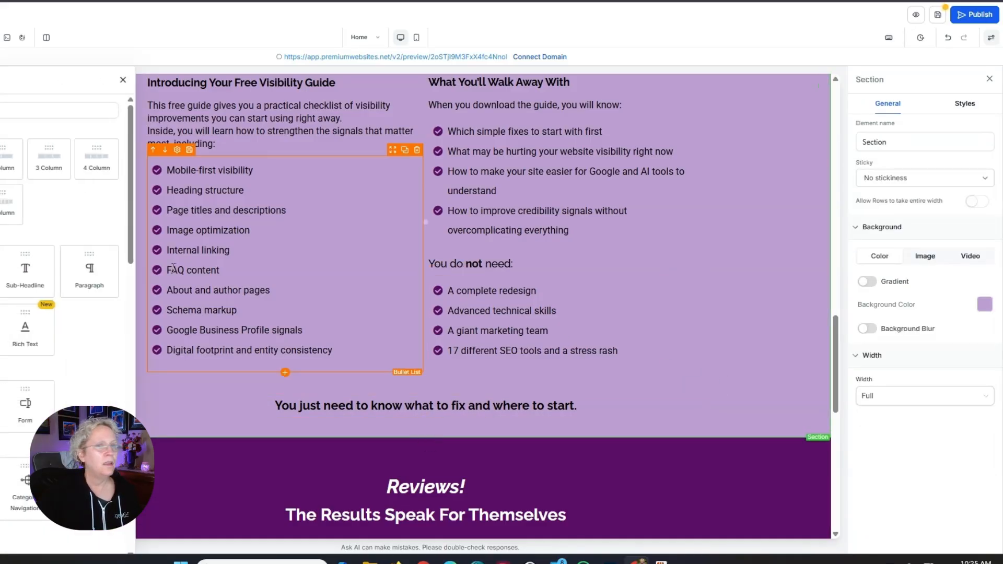
{"action": "left_click", "coordinate": [10, 159]}
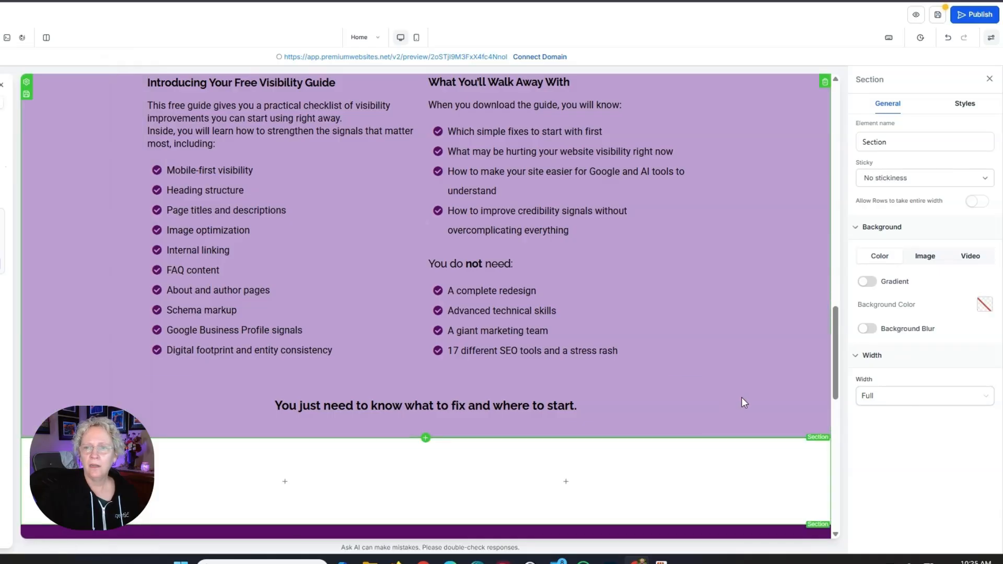
{"action": "scroll", "coordinate": [752, 403], "scroll_direction": "down", "scroll_amount": 3}
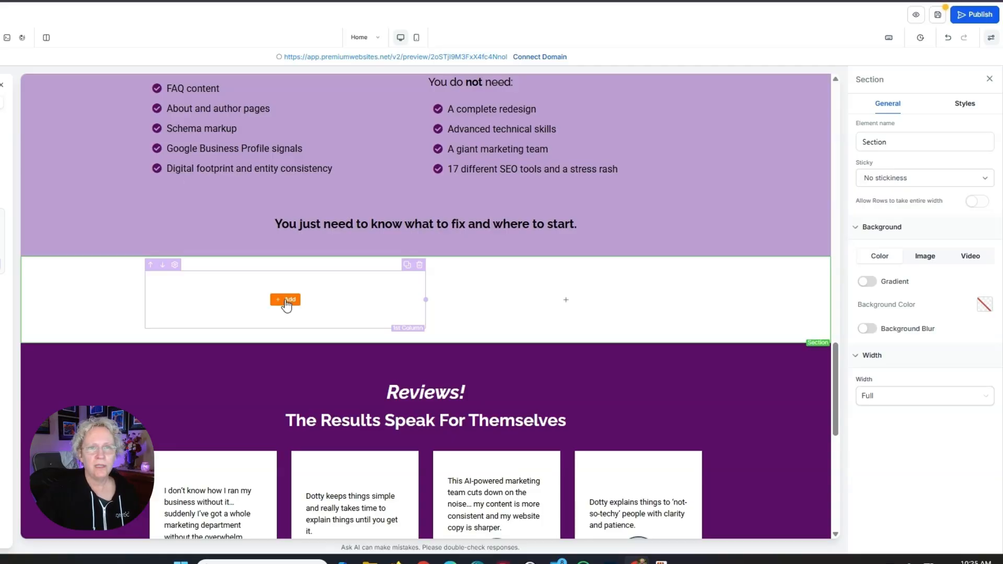
Step: Copy the "Introducing Your Free Visibility Guide" sub-headline into the new section's first column and change its text to "Who This Guide Is For"
{"action": "left_click", "coordinate": [286, 301]}
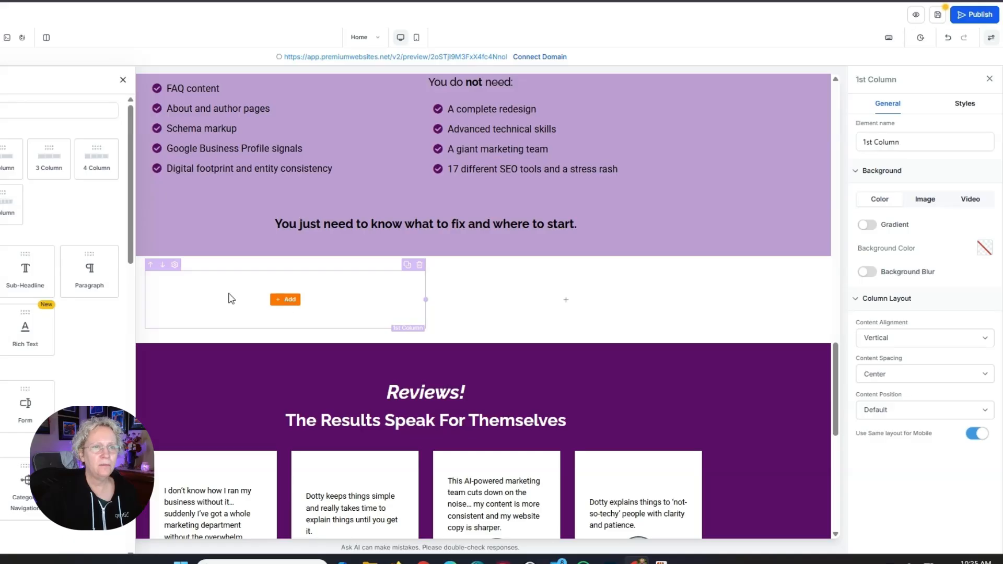
{"action": "scroll", "coordinate": [305, 242], "scroll_direction": "up", "scroll_amount": 1}
{"action": "scroll", "coordinate": [304, 237], "scroll_direction": "up", "scroll_amount": 2}
{"action": "scroll", "coordinate": [304, 237], "scroll_direction": "down", "scroll_amount": 1}
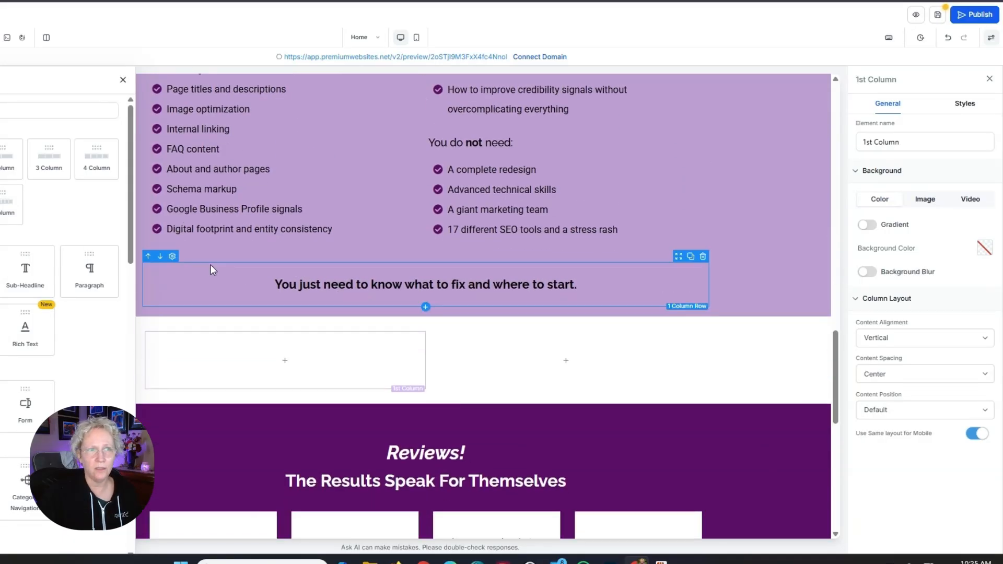
{"action": "scroll", "coordinate": [343, 240], "scroll_direction": "up", "scroll_amount": 1}
{"action": "scroll", "coordinate": [343, 246], "scroll_direction": "up", "scroll_amount": 3}
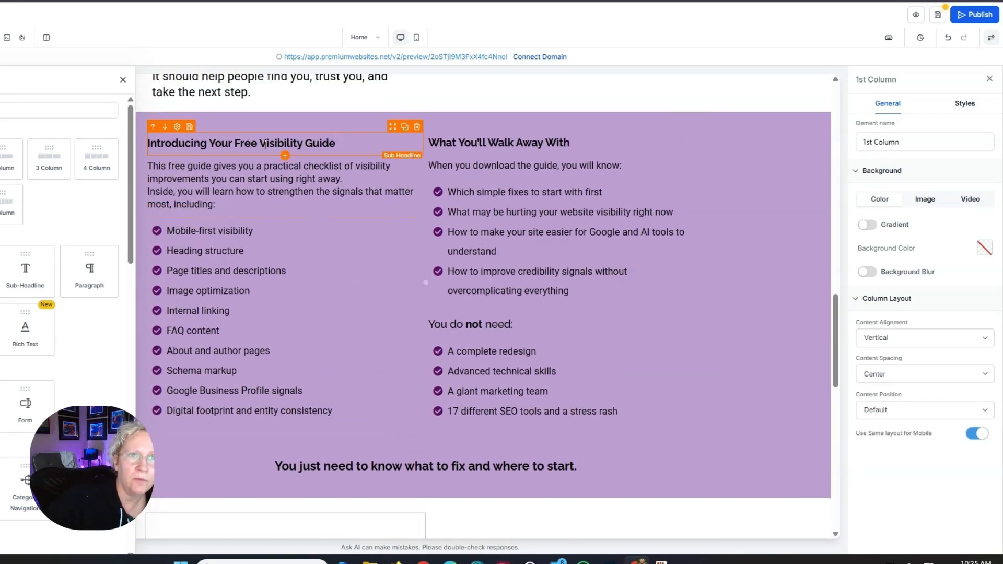
{"action": "left_click", "coordinate": [405, 127]}
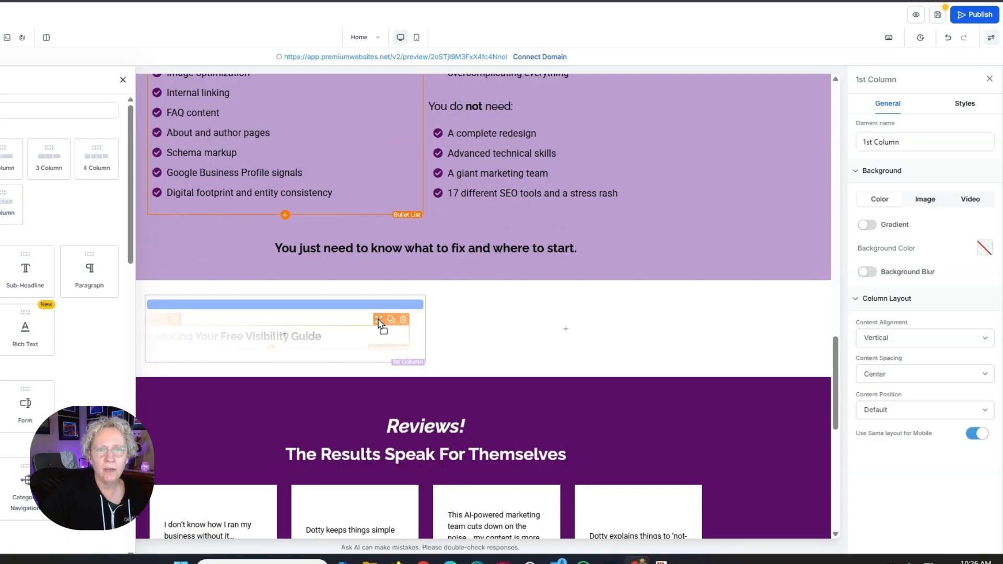
{"action": "left_click_drag", "start_coordinate": [380, 324], "coordinate": [377, 324]}
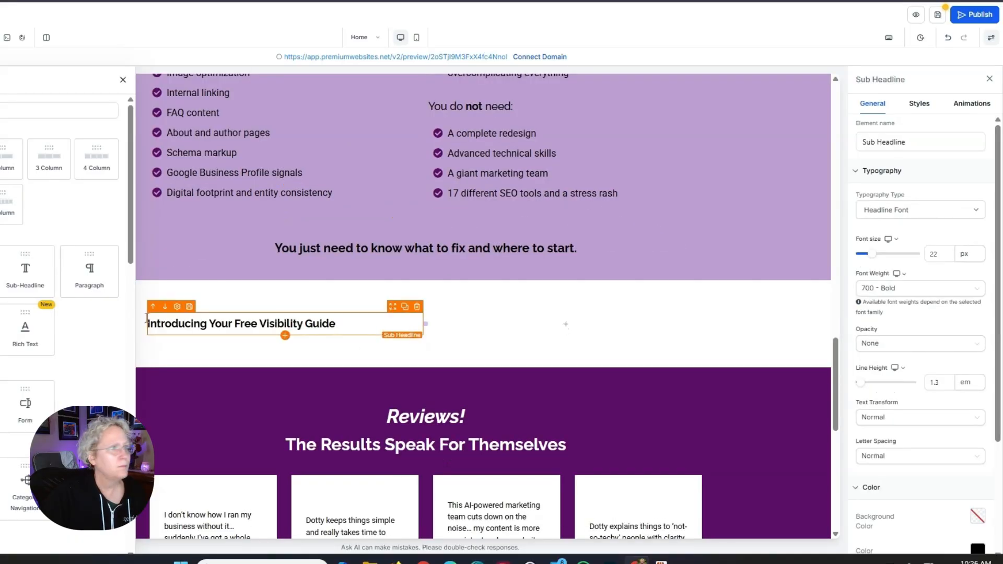
{"action": "left_click_drag", "start_coordinate": [338, 324], "coordinate": [141, 325]}
{"action": "type", "text": "Who This Guide Is For"}
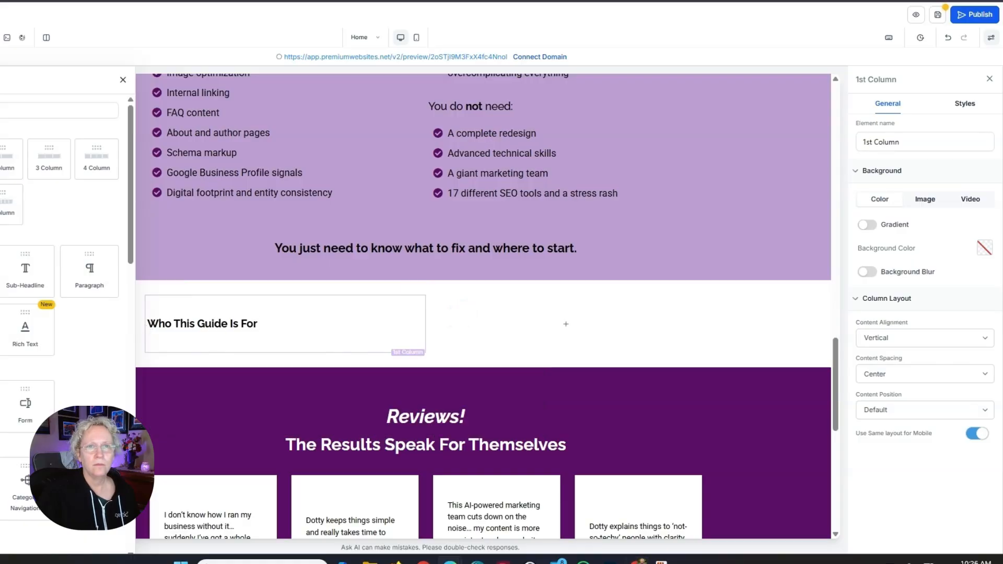
Step: Copy the "When you download the guide, you will know:" paragraph below "Who This Guide Is For" and change its text to "This guide is a strong fit if:"
{"action": "scroll", "coordinate": [530, 210], "scroll_direction": "up", "scroll_amount": 4}
{"action": "left_click_drag", "start_coordinate": [592, 126], "coordinate": [351, 307]}
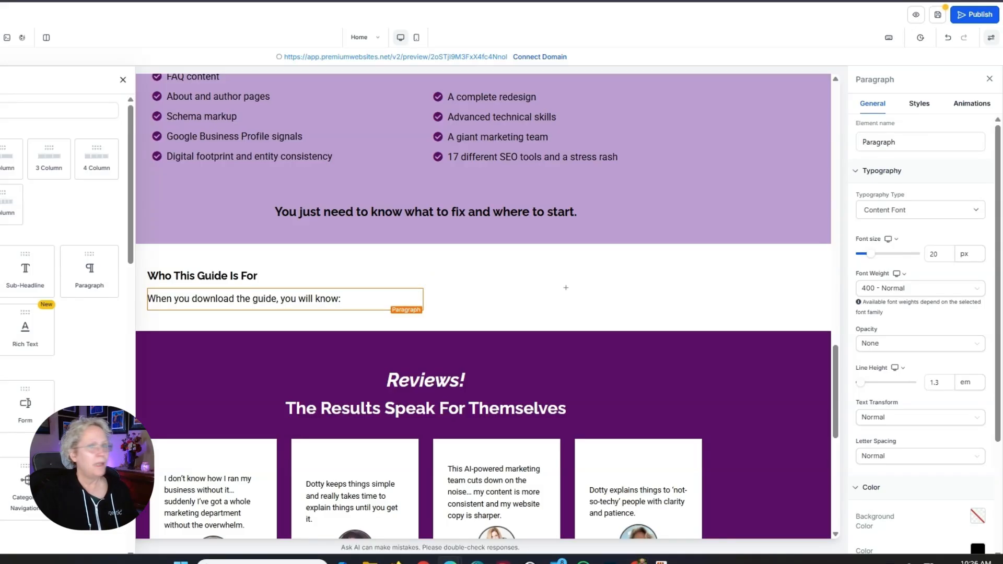
{"action": "left_click", "coordinate": [348, 303]}
{"action": "left_click_drag", "start_coordinate": [348, 303], "coordinate": [151, 305]}
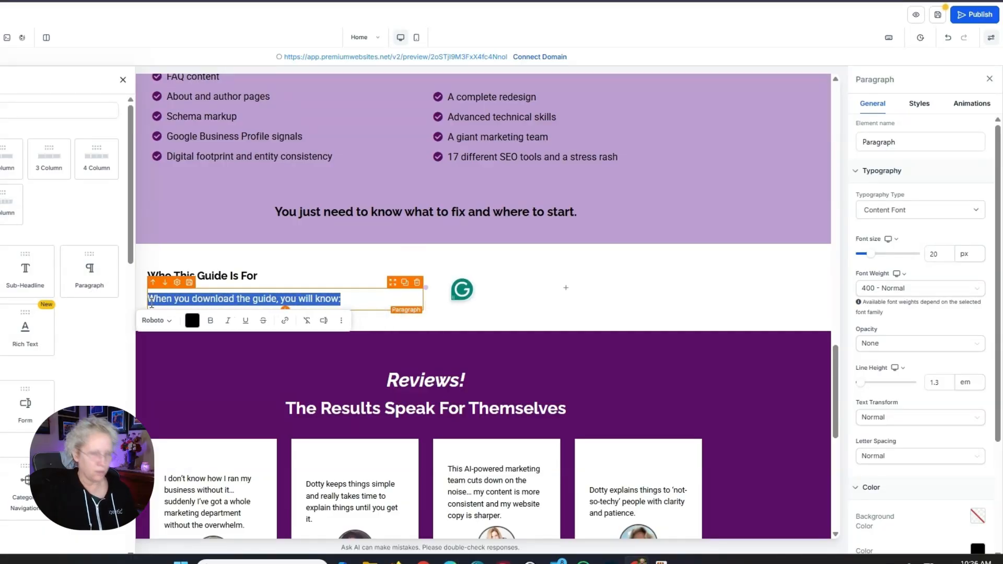
{"action": "type", "text": "This guide is a strong fit if:"}
{"action": "key", "text": "Escape"}
Step: Copy the "You do not need" bullet list into the first column and replace its items with five fit criteria, starting "you are a solopreneur"
{"action": "scroll", "coordinate": [641, 242], "scroll_direction": "up", "scroll_amount": 3}
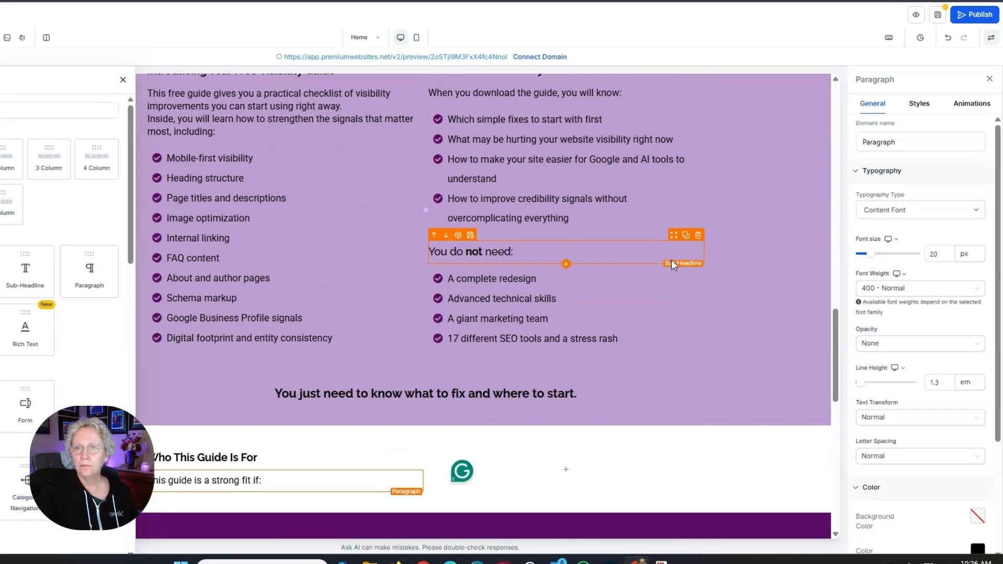
{"action": "left_click", "coordinate": [686, 258]}
{"action": "left_click_drag", "start_coordinate": [674, 356], "coordinate": [402, 485]}
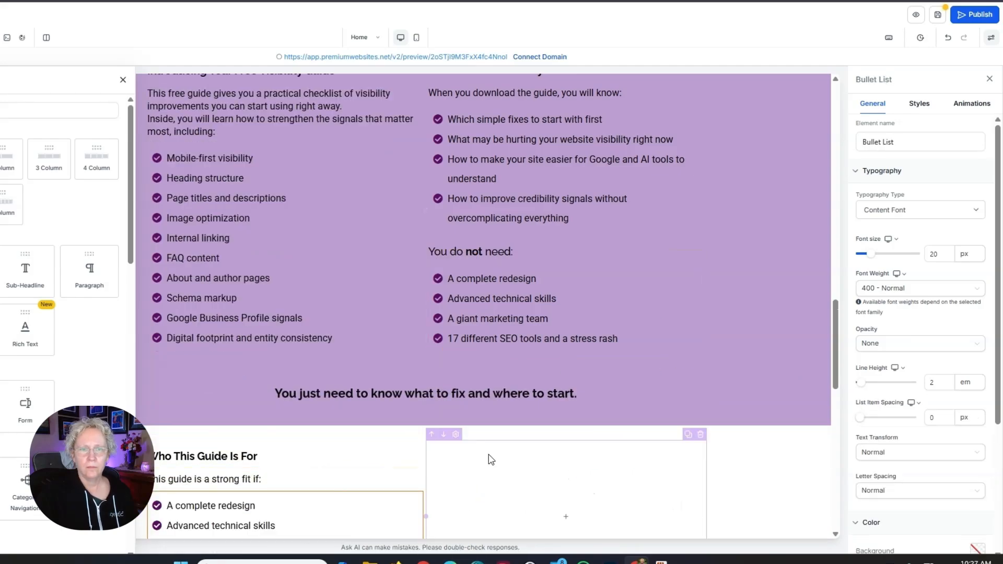
{"action": "scroll", "coordinate": [491, 460], "scroll_direction": "down", "scroll_amount": 3}
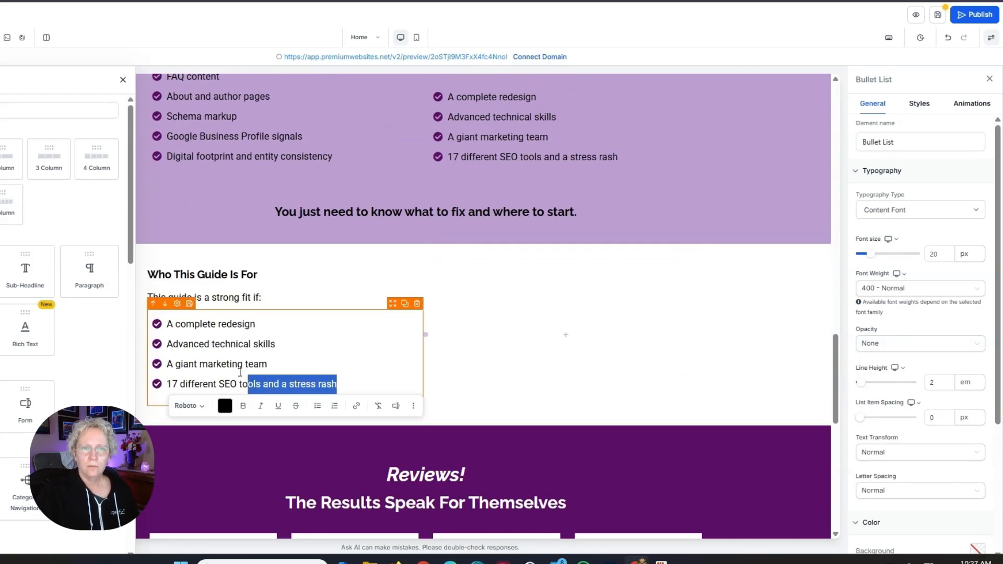
{"action": "left_click_drag", "start_coordinate": [336, 385], "coordinate": [169, 325]}
{"action": "type", "text": "you are a solopreneur or small business owner you already have a website but want it to work harder you want more visibility without more confusion you are trying to improve both SEO and AI discoverability you want practical steps, not vague marketing advice"}
Step: Capitalize the first letter of all five items in the "This guide is a strong fit if:" bullet list
{"action": "left_click", "coordinate": [169, 326]}
{"action": "key", "text": "Delete"}
{"action": "type", "text": "Y"}
{"action": "left_click", "coordinate": [169, 346]}
{"action": "key", "text": "Delete"}
{"action": "type", "text": "Y"}
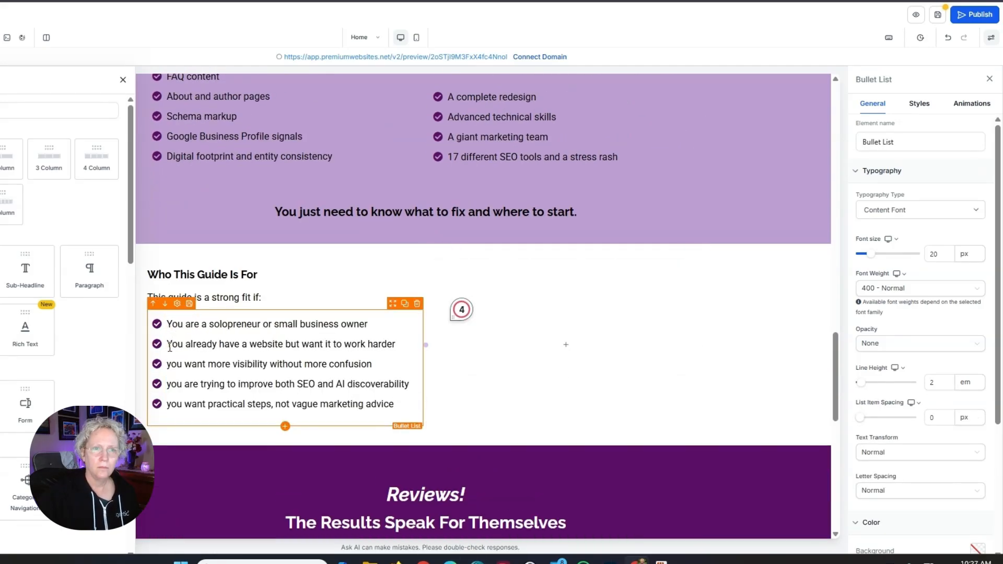
{"action": "key", "text": "Delete"}
{"action": "type", "text": "Y"}
{"action": "left_click", "coordinate": [169, 384]}
{"action": "key", "text": "Delete"}
{"action": "type", "text": "Y"}
{"action": "left_click", "coordinate": [170, 403]}
{"action": "type", "text": "Y"}
Step: Copy the "Who This Guide Is For" sub-headline into the second column and change its text to "Why Trust Me?"
{"action": "left_click", "coordinate": [304, 280]}
{"action": "left_click", "coordinate": [405, 257]}
{"action": "left_click_drag", "start_coordinate": [293, 301], "coordinate": [631, 318]}
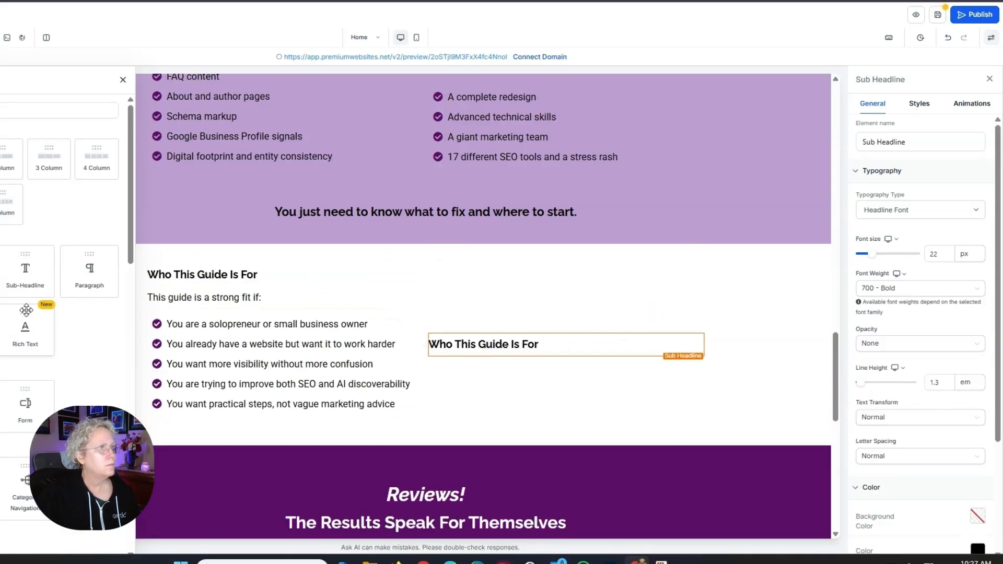
{"action": "triple_click", "coordinate": [484, 344]}
{"action": "type", "text": "Why Trust Me?"}
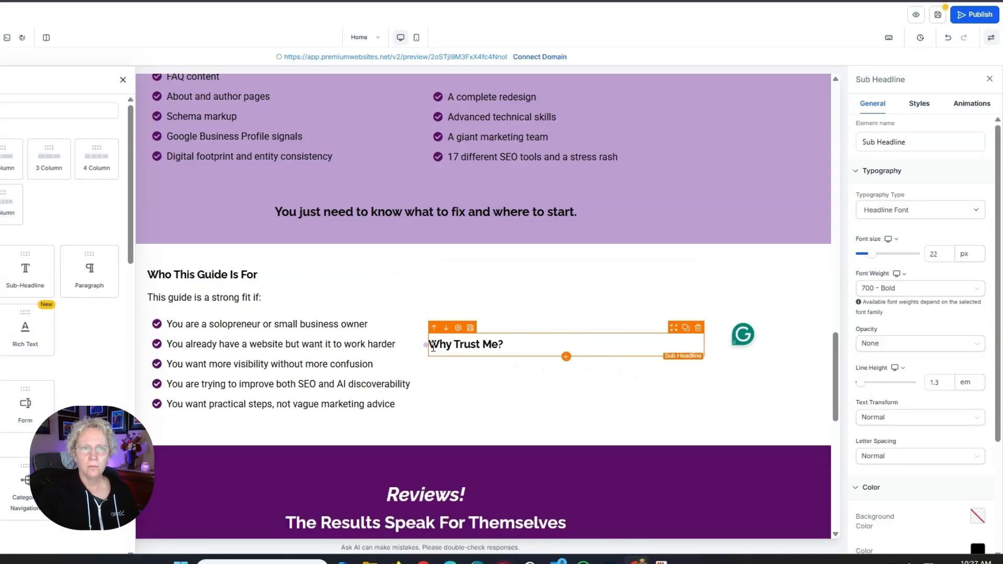
Step: Copy the intro paragraph under "Why Trust Me?" and replace it with the "I help business owners" and "My approach is simple" passages, separated by a blank line
{"action": "left_click", "coordinate": [203, 298]}
{"action": "left_click", "coordinate": [405, 281]}
{"action": "left_click_drag", "start_coordinate": [392, 305], "coordinate": [523, 360]}
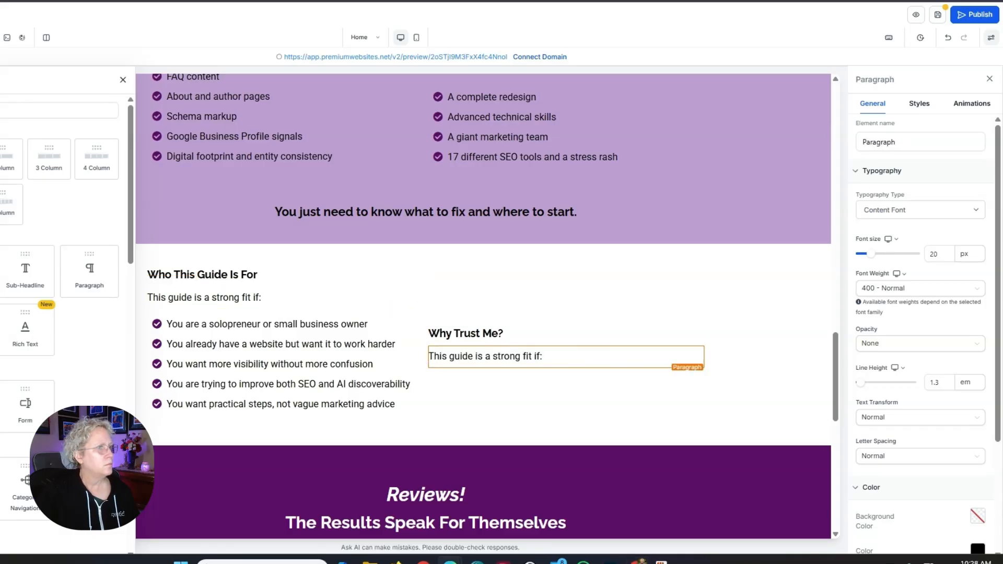
{"action": "triple_click", "coordinate": [468, 360]}
{"action": "type", "text": "I help business owners improve their online visibility with practical website strategy, SEO foundations, and credibility signals that help them get found online. My approach is simple: clear the clutter, strengthen the right signals, and focus on what actually helps your website become easier to find and trust."}
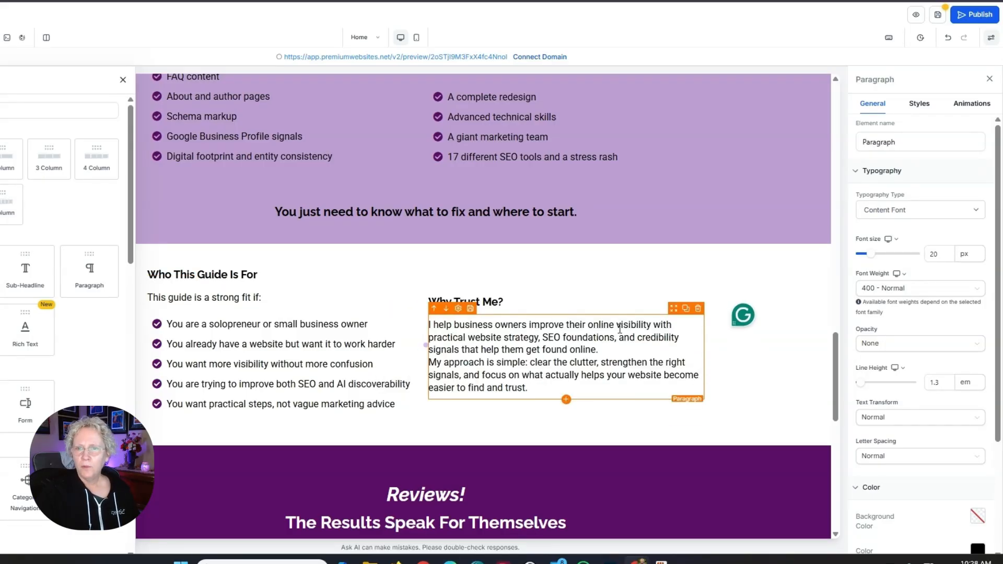
{"action": "left_click", "coordinate": [597, 348]}
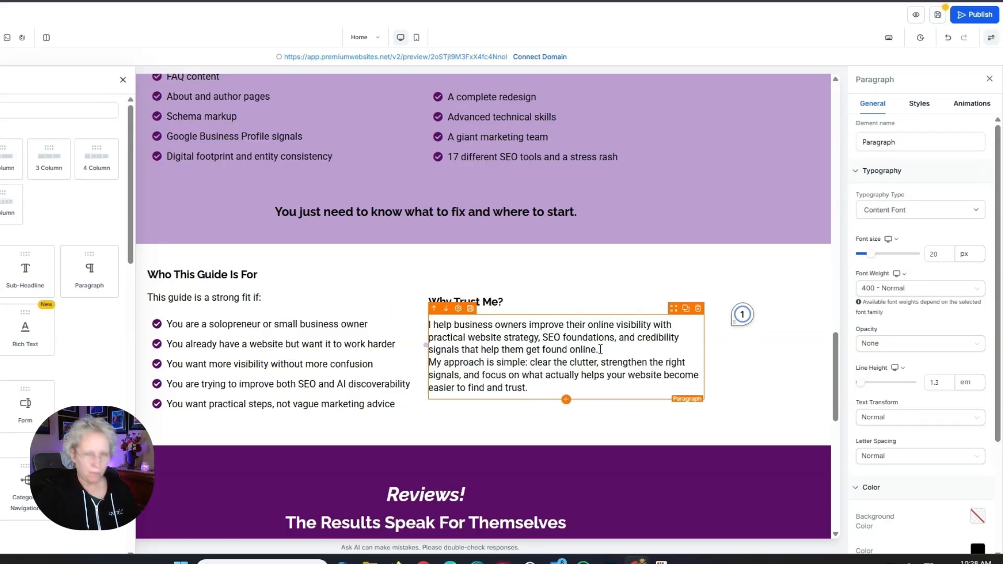
{"action": "key", "text": "Return"}
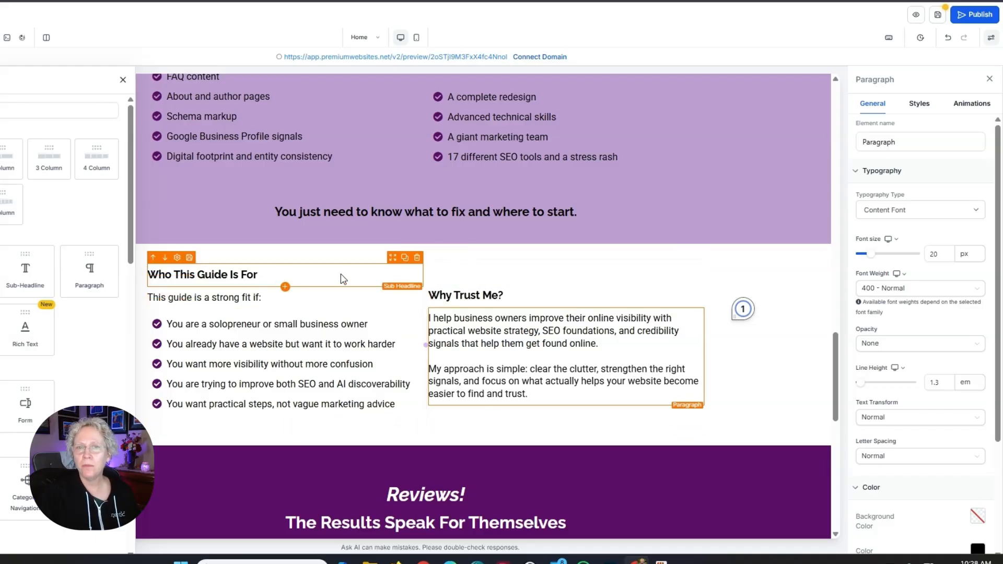
Step: Set the content spacing of the "Why Trust Me?" column to Left
{"action": "left_click", "coordinate": [484, 270]}
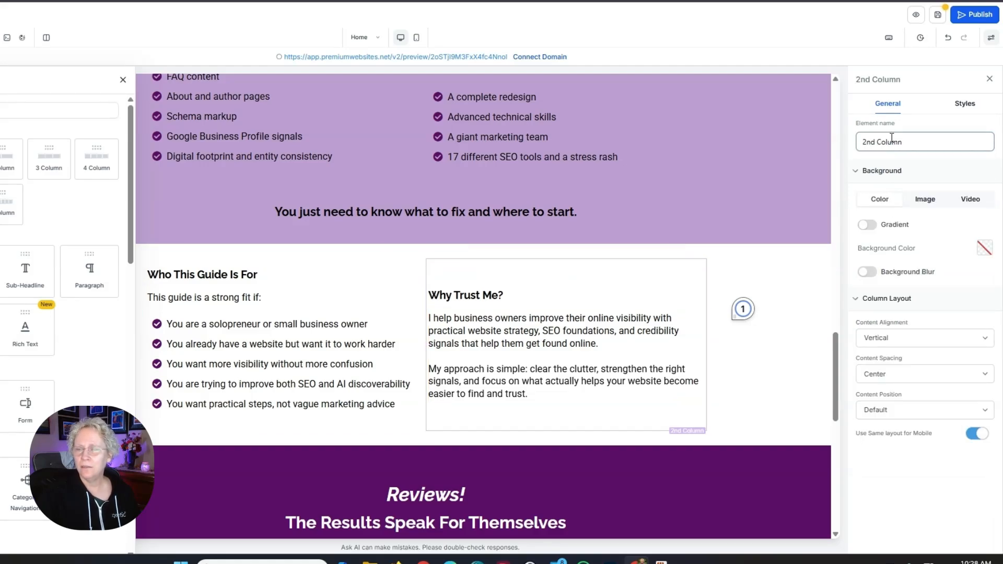
{"action": "left_click", "coordinate": [904, 341]}
{"action": "left_click", "coordinate": [904, 339]}
{"action": "left_click", "coordinate": [900, 374]}
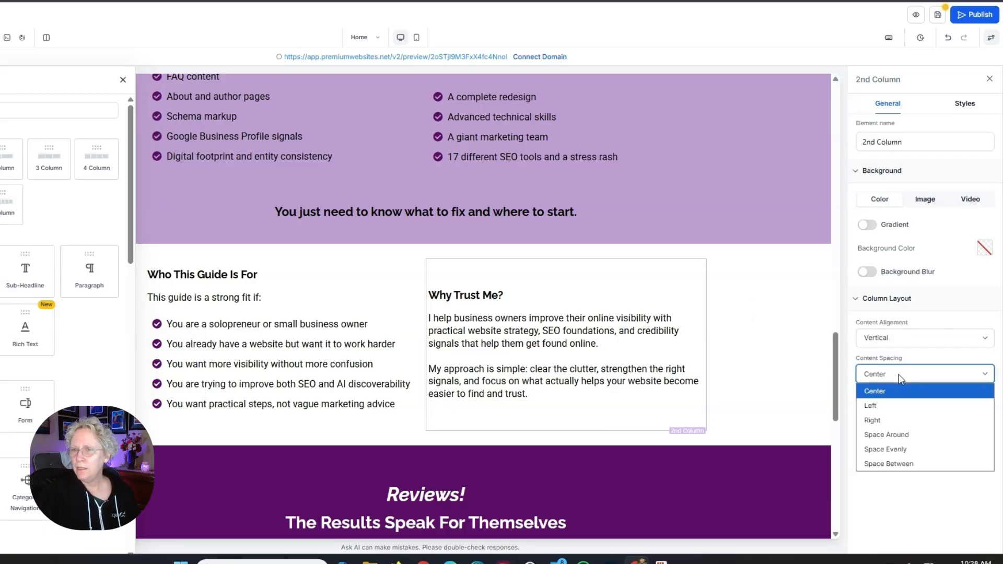
{"action": "left_click", "coordinate": [889, 406]}
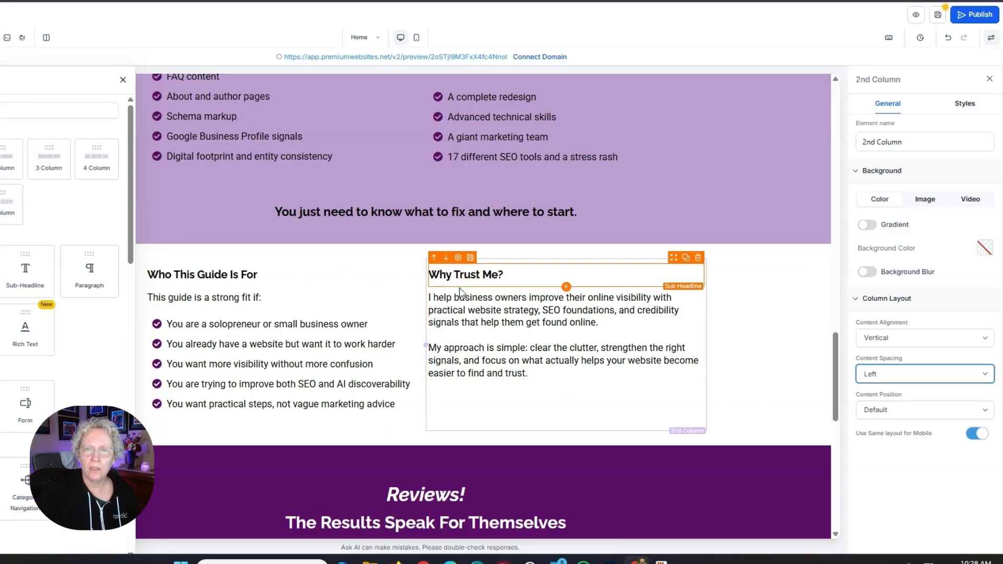
Step: Add a sub-headline above the opt-in form reading "Download 26 Website Visibility Fixes That Help Clients Find You on Google and AI"
{"action": "scroll", "coordinate": [600, 371], "scroll_direction": "down", "scroll_amount": 1}
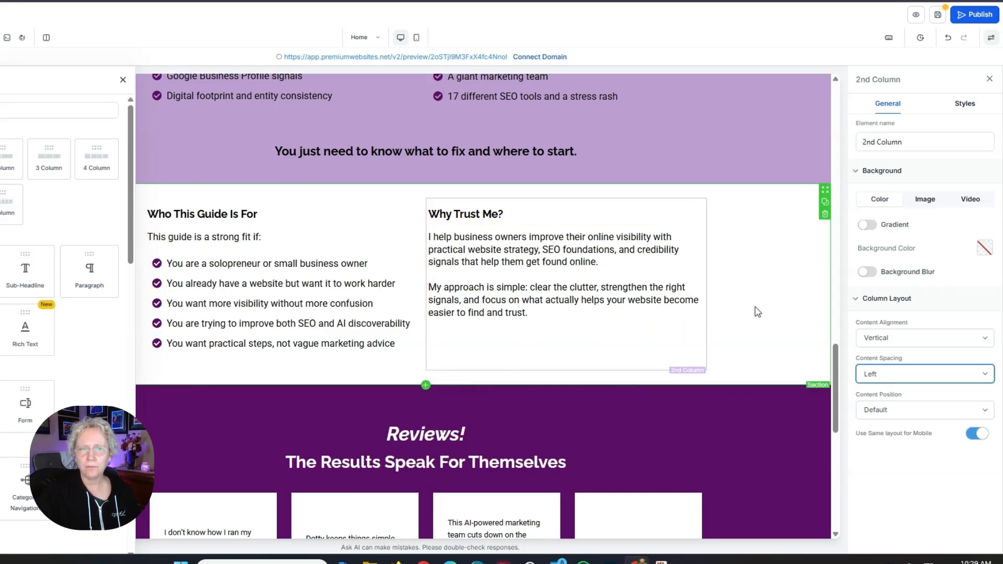
{"action": "scroll", "coordinate": [757, 312], "scroll_direction": "down", "scroll_amount": 4}
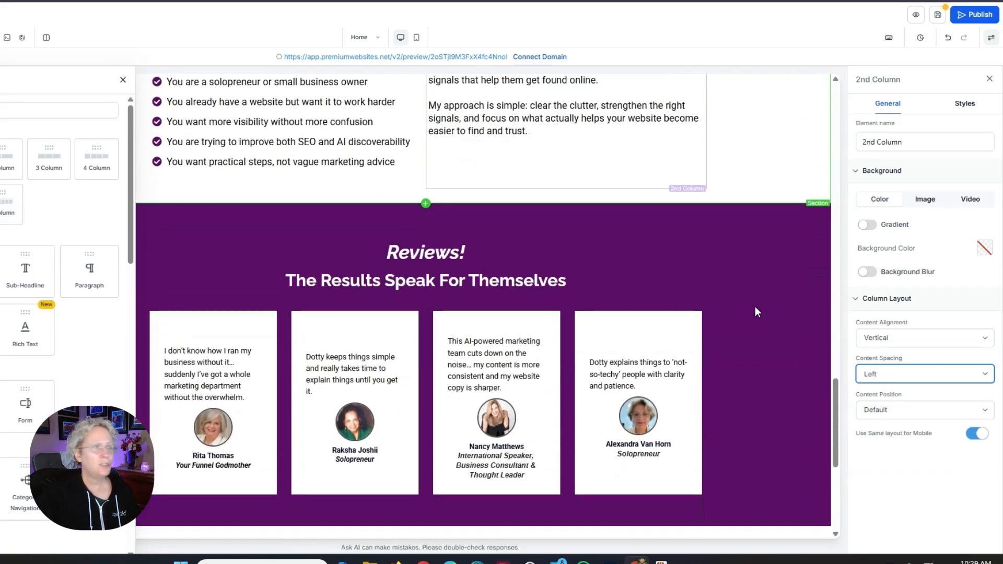
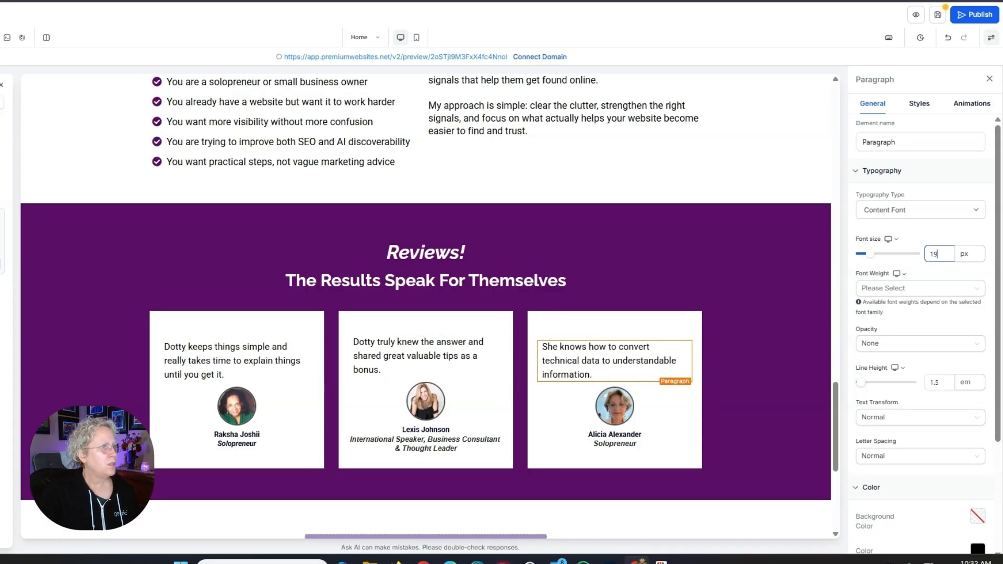
{"action": "scroll", "coordinate": [399, 314], "scroll_direction": "down", "scroll_amount": 5}
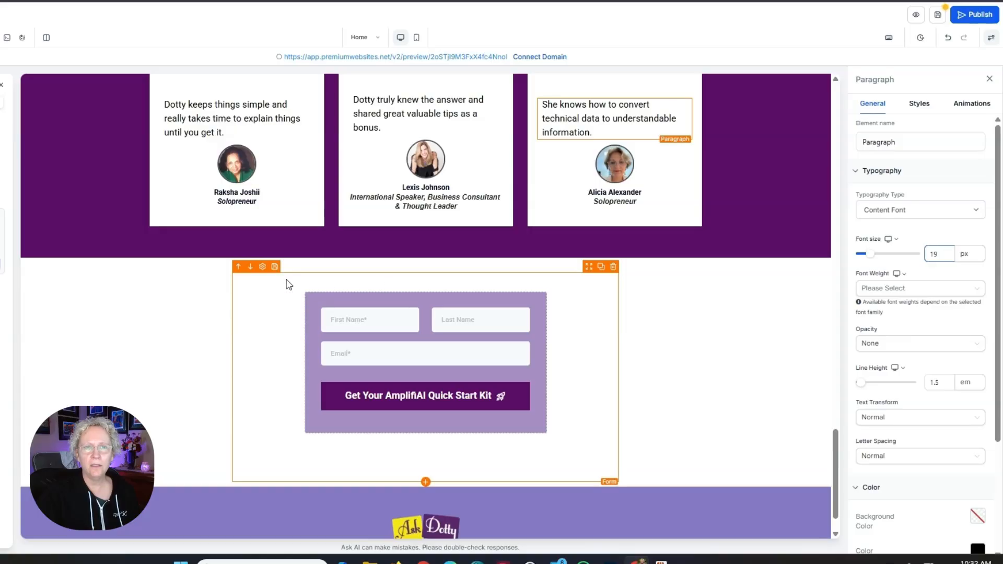
{"action": "left_click", "coordinate": [426, 482]}
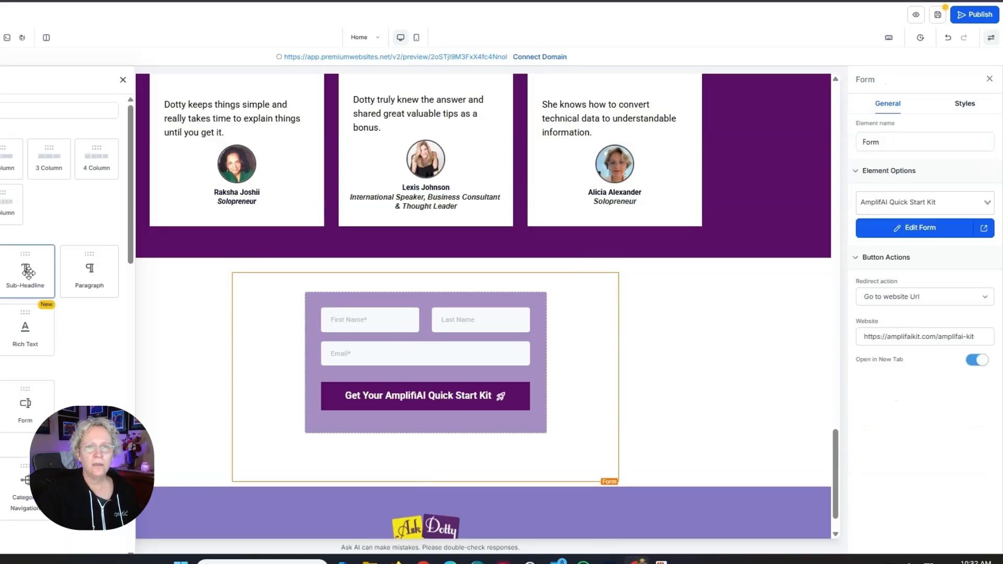
{"action": "left_click", "coordinate": [29, 273]}
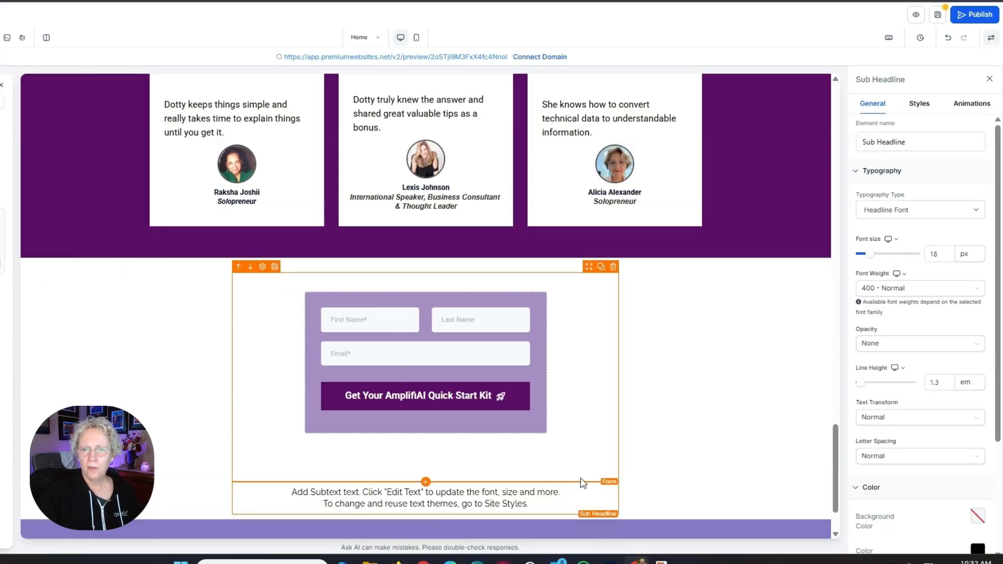
{"action": "left_click_drag", "start_coordinate": [589, 477], "coordinate": [589, 394]}
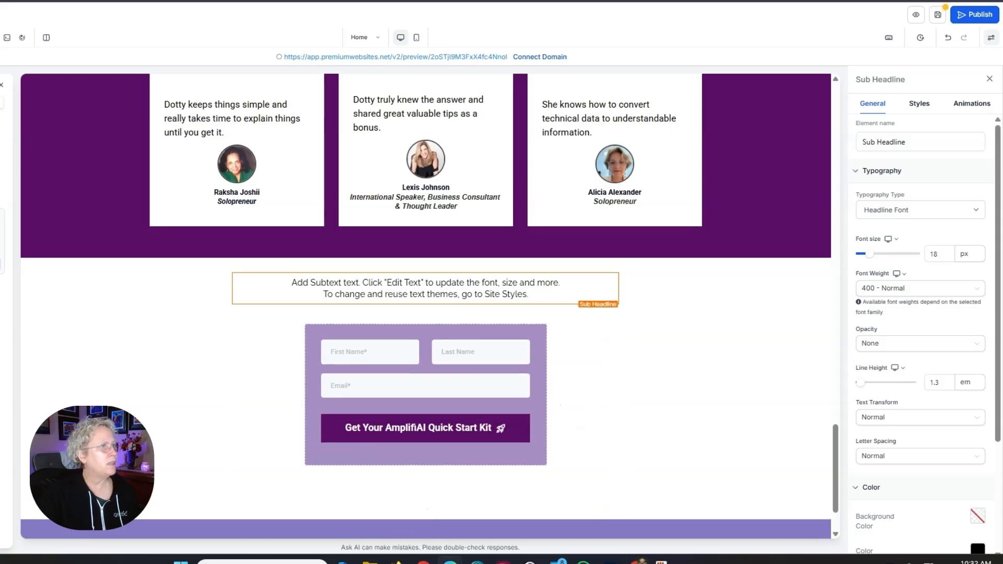
{"action": "triple_click", "coordinate": [280, 288]}
{"action": "type", "text": "Download 26 Website Visibility Fixes That Help Clients Find You on Google and AI"}
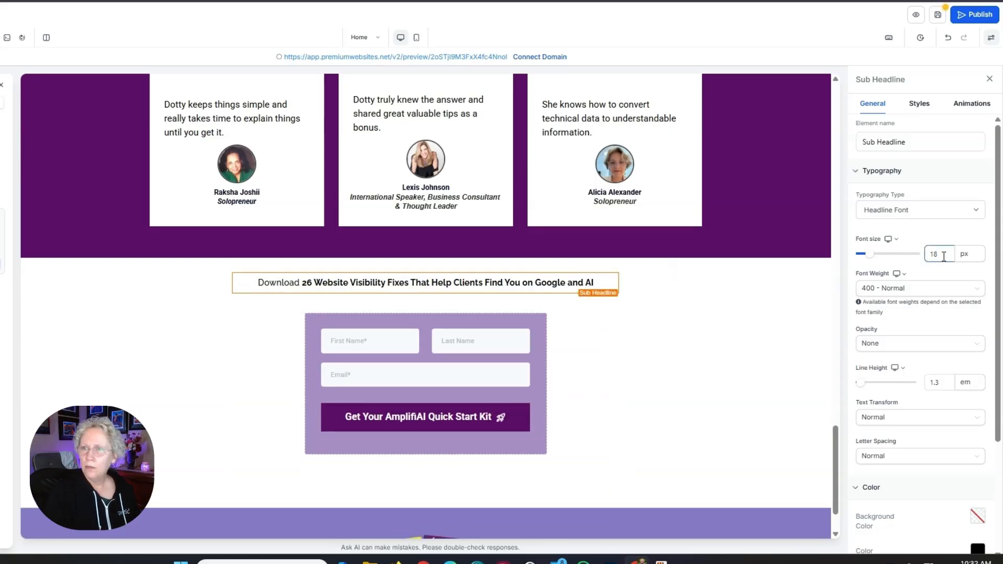
Step: Break the form sub-headline onto a second line after "Download" and set its font size to 23 px
{"action": "key", "text": "BackSpace"}
{"action": "key", "text": "BackSpace"}
{"action": "type", "text": "25"}
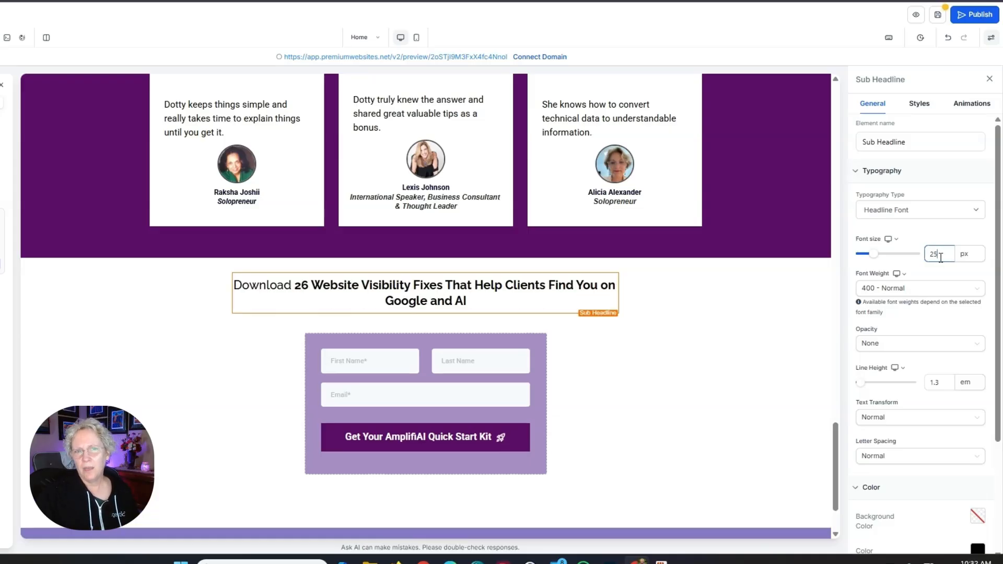
{"action": "left_click", "coordinate": [298, 289]}
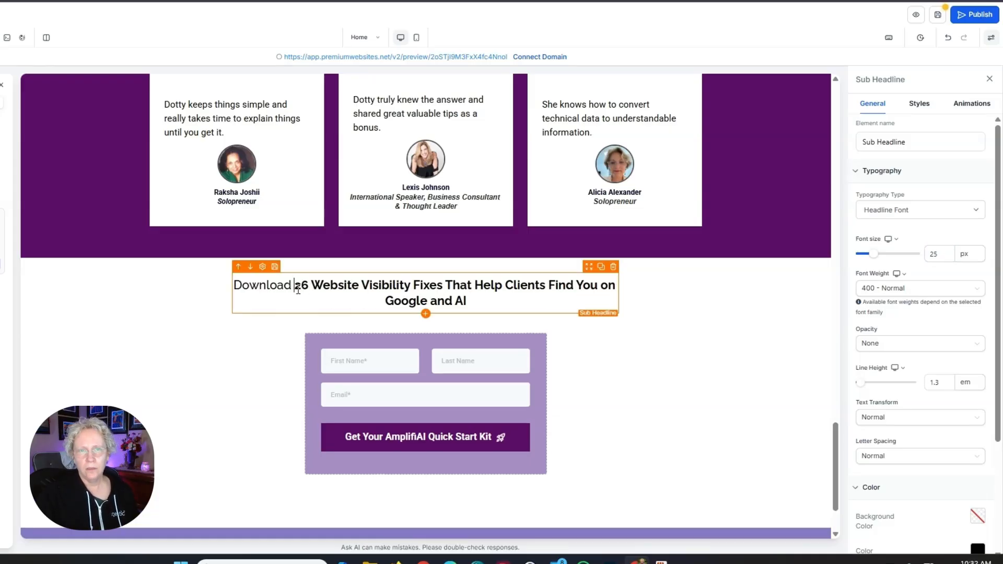
{"action": "key", "text": "Return"}
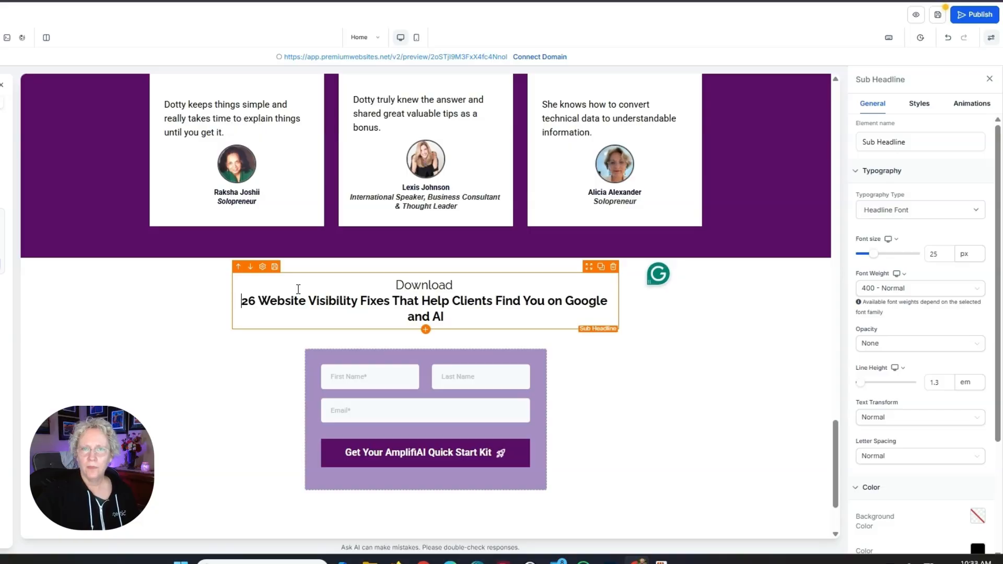
{"action": "left_click", "coordinate": [939, 256]}
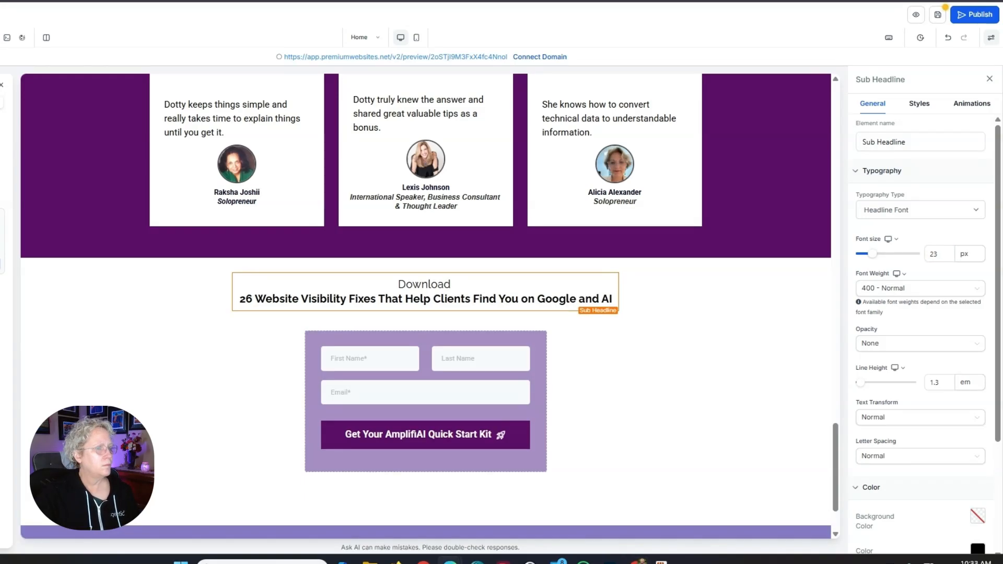
Step: Add a paragraph above the form reading "Enter your name and email below and I’ll send it straight to your inbox." at 20 px font size
{"action": "left_click", "coordinate": [425, 311]}
{"action": "left_click", "coordinate": [94, 280]}
{"action": "left_click_drag", "start_coordinate": [473, 324], "coordinate": [384, 325]}
{"action": "type", "text": "Enter your name and email below and I’ll send it straight to your inbox."}
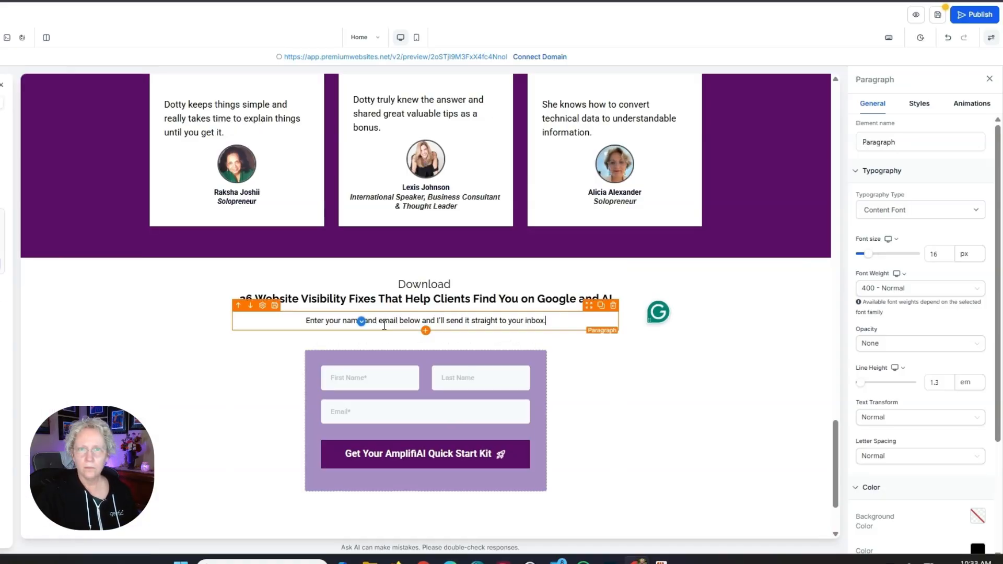
{"action": "double_click", "coordinate": [933, 254]}
{"action": "type", "text": "20"}
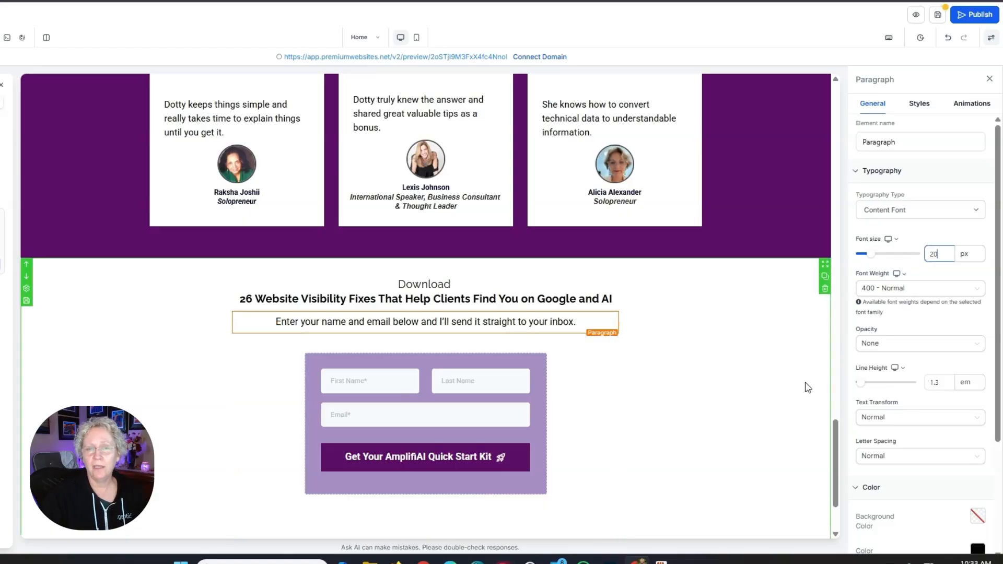
{"action": "scroll", "coordinate": [807, 386], "scroll_direction": "down", "scroll_amount": 2}
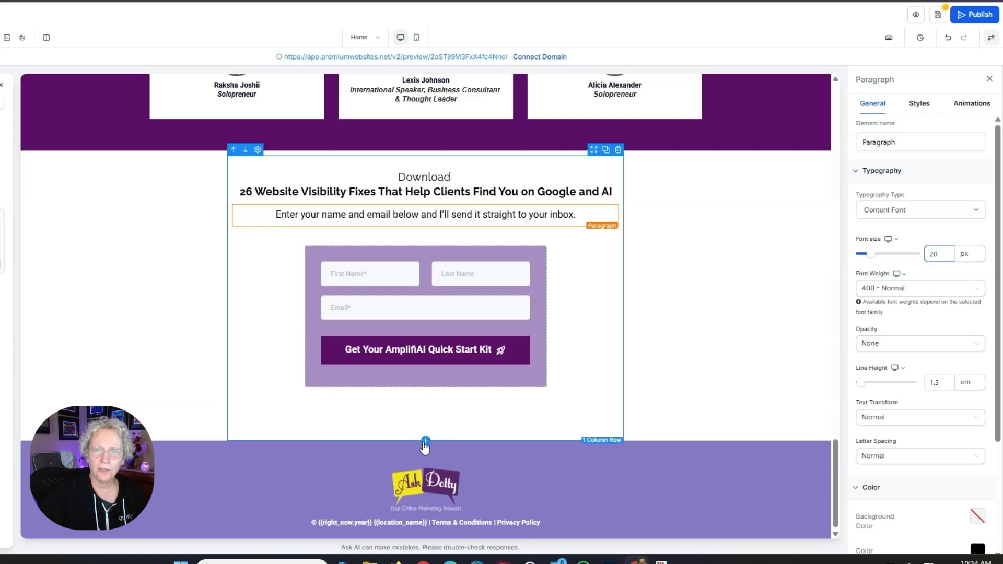
{"action": "left_click", "coordinate": [633, 440]}
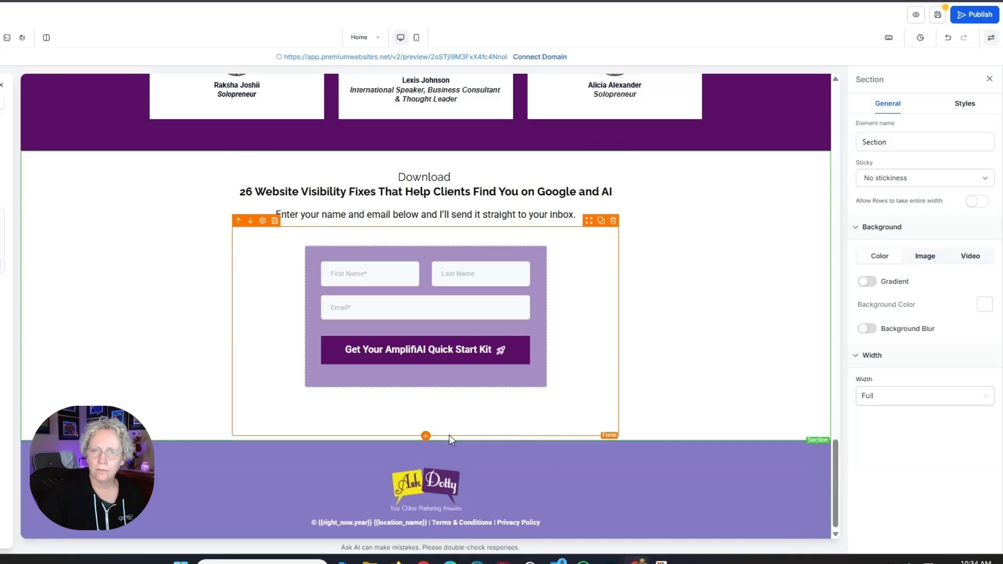
{"action": "left_click", "coordinate": [425, 443]}
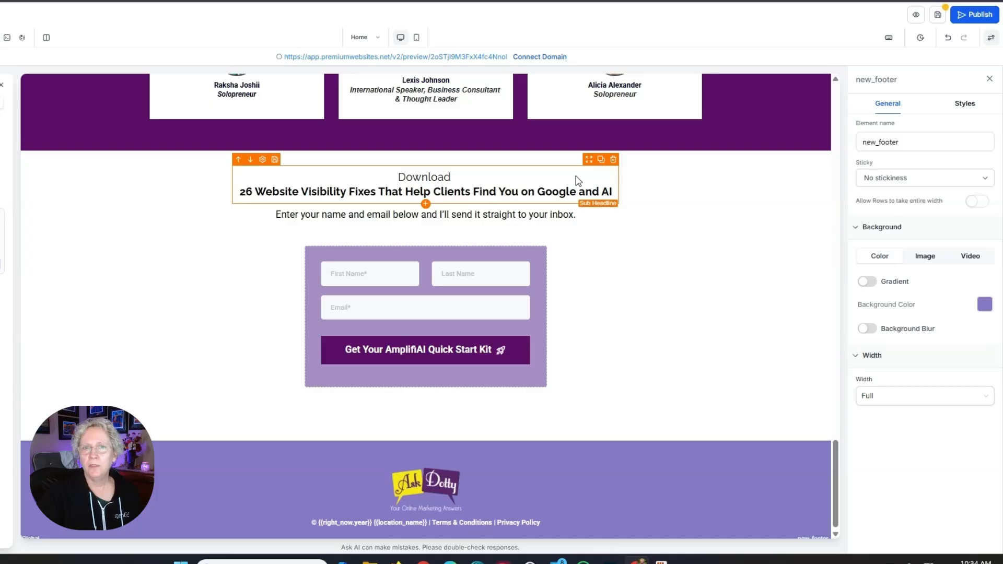
Step: Add a new section with a one-column row between the Reviews section and the opt-in form section
{"action": "scroll", "coordinate": [416, 256], "scroll_direction": "up", "scroll_amount": 2}
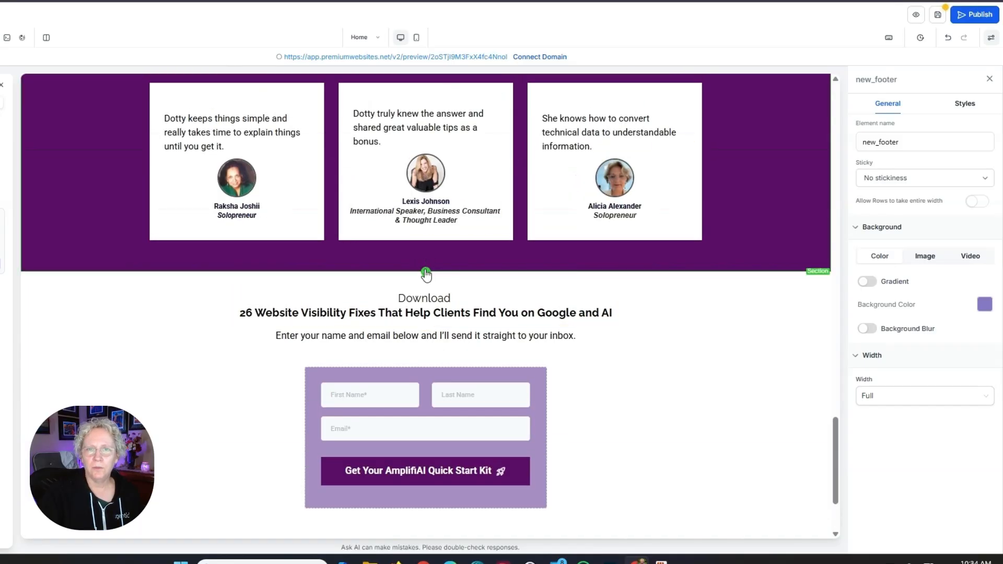
{"action": "left_click", "coordinate": [426, 271]}
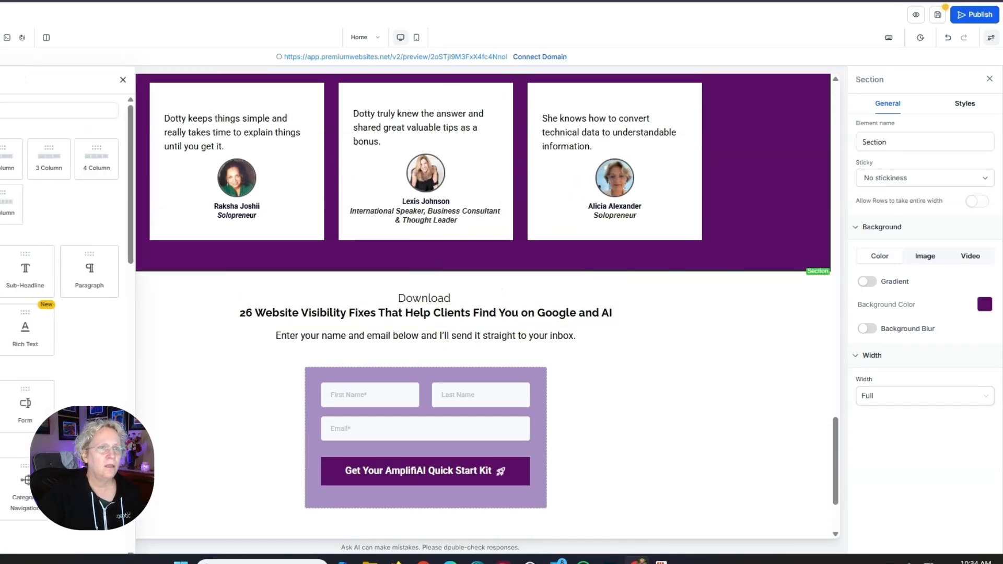
{"action": "left_click", "coordinate": [1, 159]}
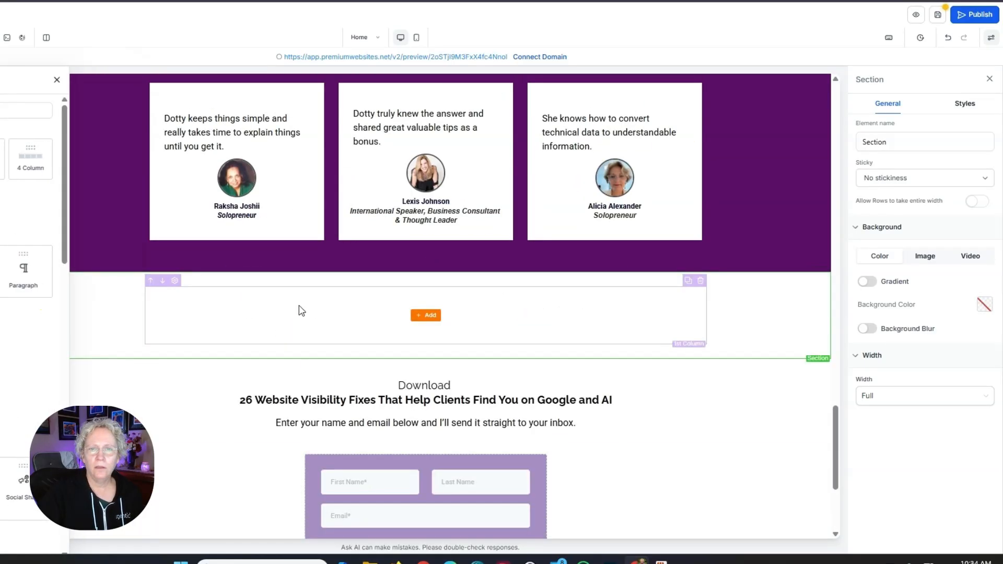
Step: Move the new empty section below the opt-in form section, directly above the page footer
{"action": "mouse_move", "coordinate": [793, 320]}
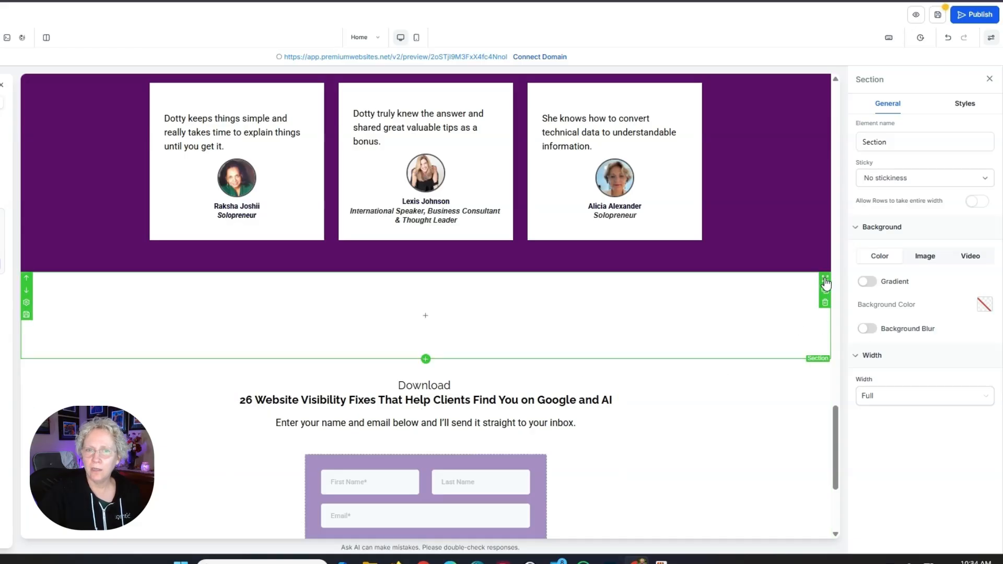
{"action": "left_click_drag", "start_coordinate": [826, 283], "coordinate": [813, 368]}
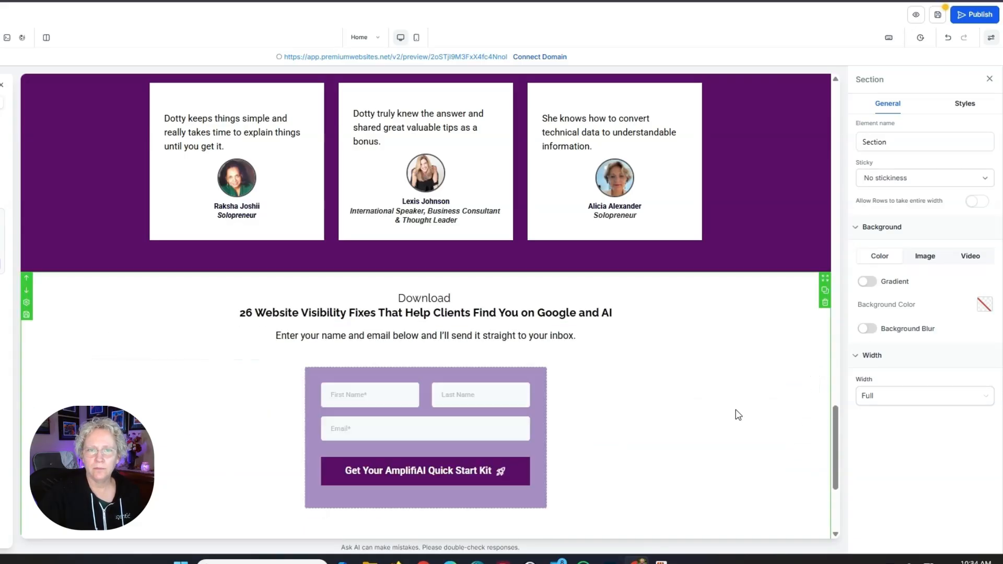
{"action": "scroll", "coordinate": [738, 415], "scroll_direction": "down", "scroll_amount": 4}
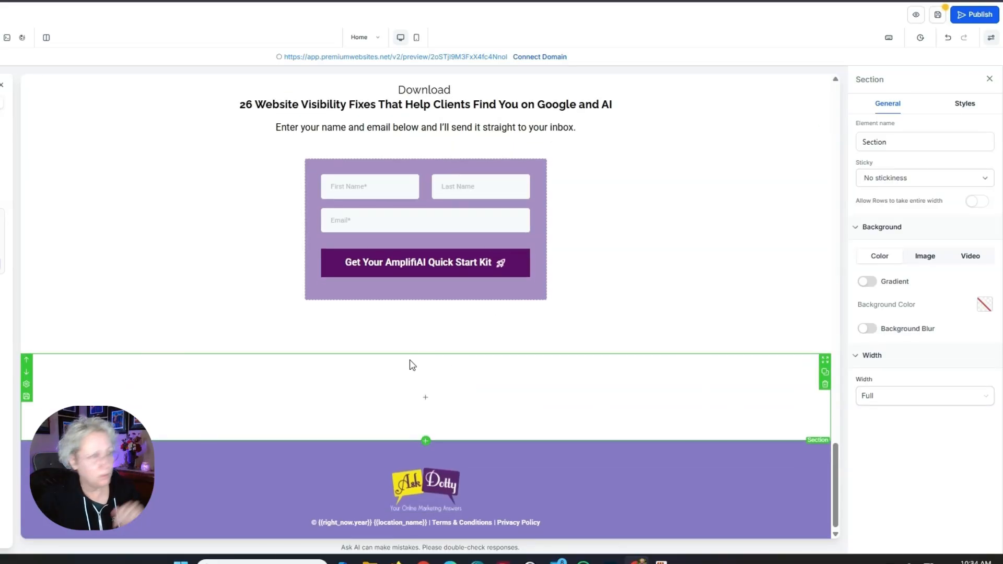
Step: Place a copy of the form's sub-headline in the empty section above the footer and undo the extra change made after it
{"action": "scroll", "coordinate": [596, 132], "scroll_direction": "up", "scroll_amount": 1}
{"action": "left_click_drag", "start_coordinate": [593, 152], "coordinate": [586, 449]}
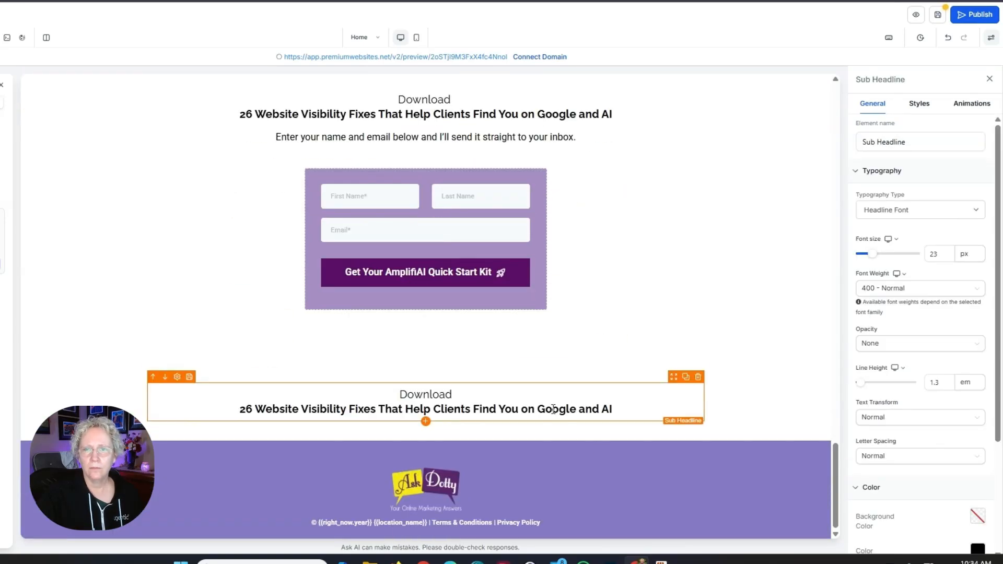
{"action": "left_click", "coordinate": [594, 413]}
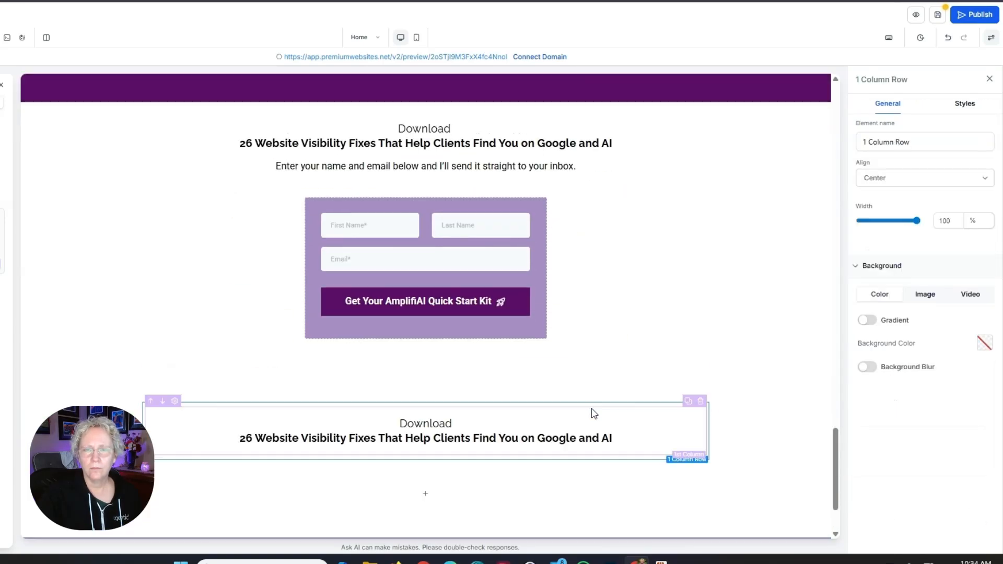
{"action": "left_click", "coordinate": [948, 38]}
Step: Replace the copied sub-headline's text with "Frequently Asked Questions"
{"action": "left_click", "coordinate": [398, 427]}
{"action": "double_click", "coordinate": [398, 427]}
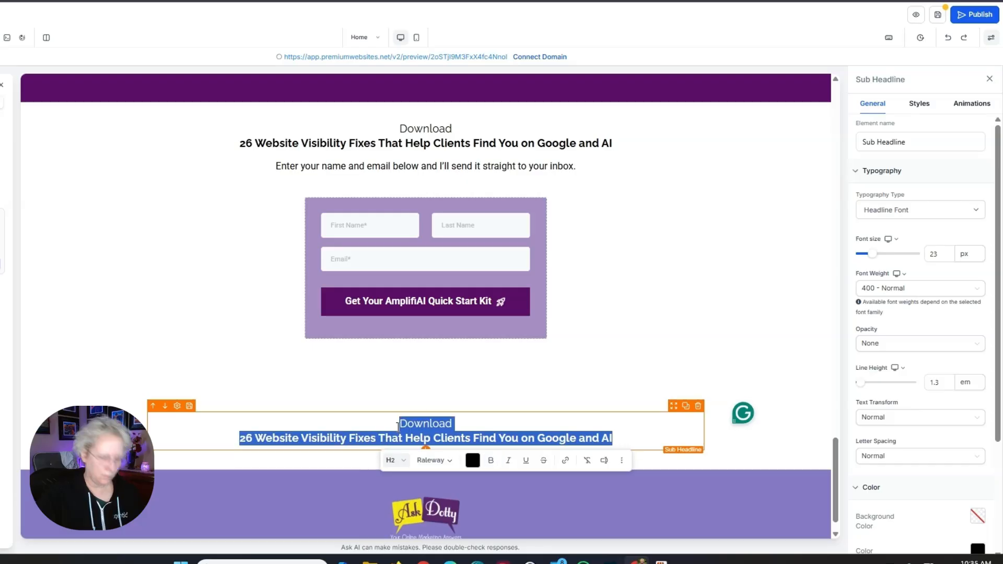
{"action": "type", "text": "For"}
{"action": "key", "text": "BackSpace"}
{"action": "key", "text": "BackSpace"}
{"action": "key", "text": "BackSpace"}
{"action": "type", "text": "Frequently Asked Q"}
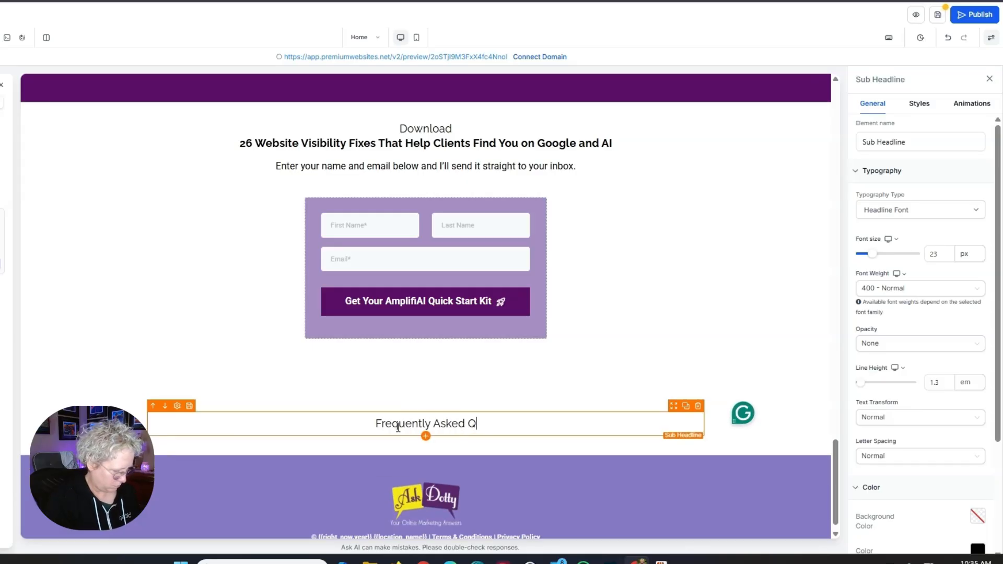
{"action": "type", "text": "uestions"}
Step: Left-align the "Frequently Asked Questions" sub-headline and set it to 25 px with font weight 700 - Bold
{"action": "left_click", "coordinate": [920, 104]}
{"action": "left_click", "coordinate": [881, 349]}
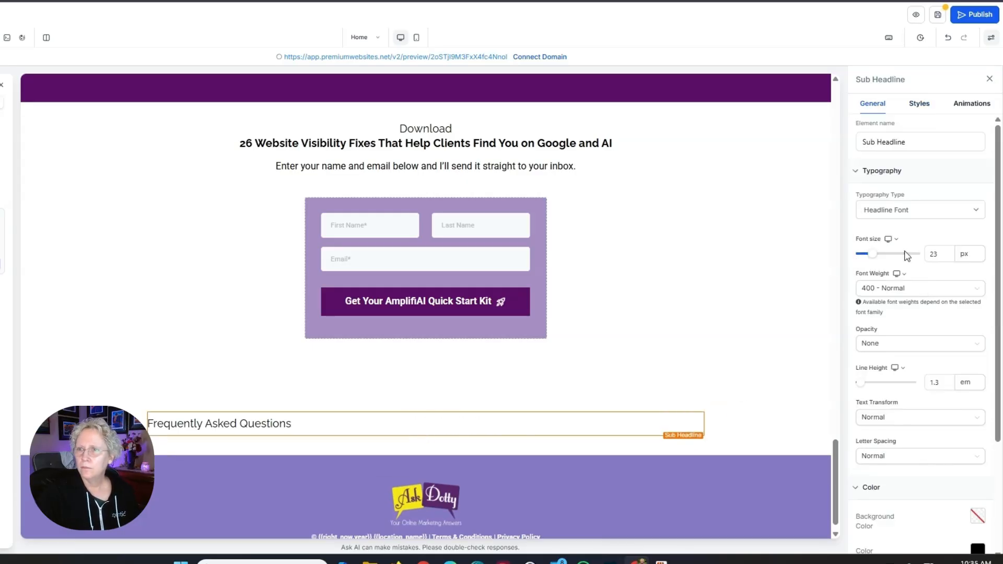
{"action": "double_click", "coordinate": [934, 254]}
{"action": "type", "text": "25"}
{"action": "left_click", "coordinate": [909, 288]}
{"action": "left_click", "coordinate": [891, 407]}
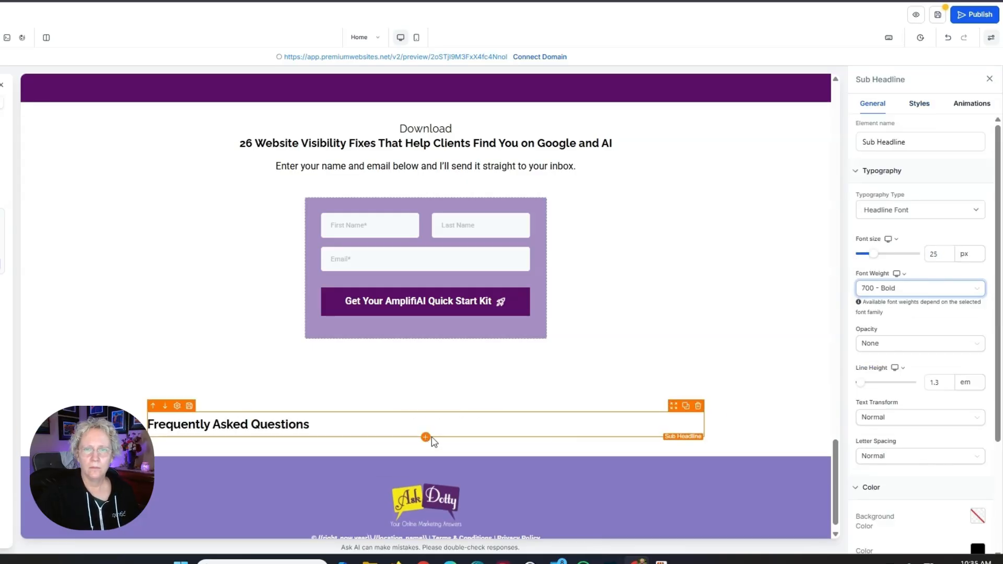
Step: Add a left-aligned paragraph with a 20 px font size below the "Frequently Asked Questions" sub-headline
{"action": "left_click", "coordinate": [425, 436]}
{"action": "left_click", "coordinate": [87, 264]}
{"action": "left_click", "coordinate": [919, 103]}
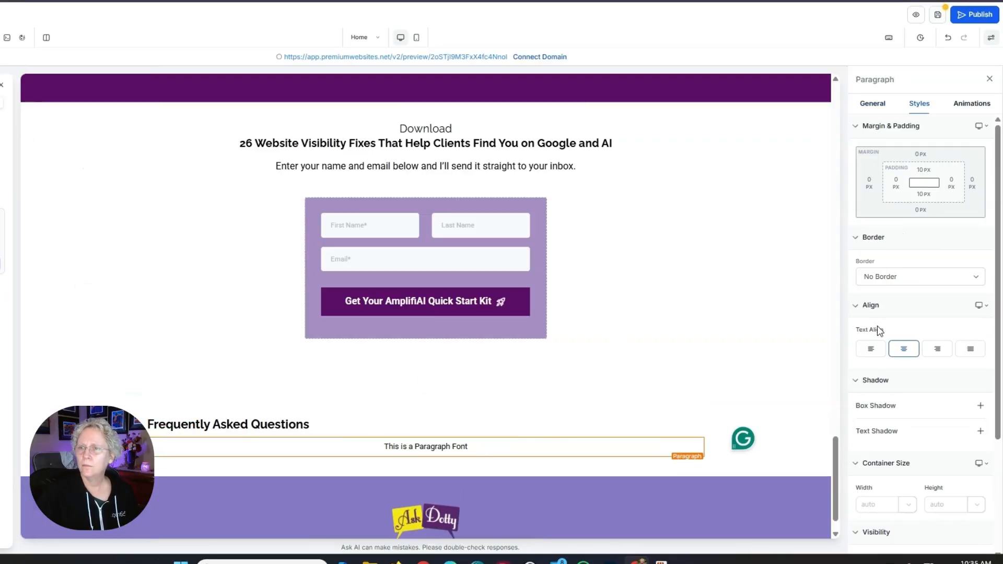
{"action": "left_click", "coordinate": [871, 349]}
{"action": "left_click", "coordinate": [872, 103]}
{"action": "double_click", "coordinate": [930, 255]}
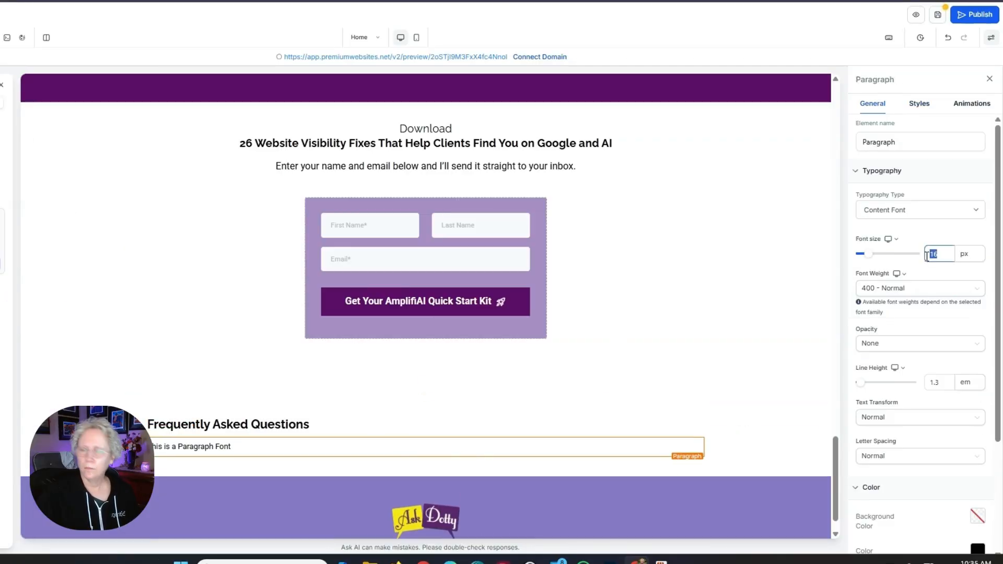
{"action": "type", "text": "20"}
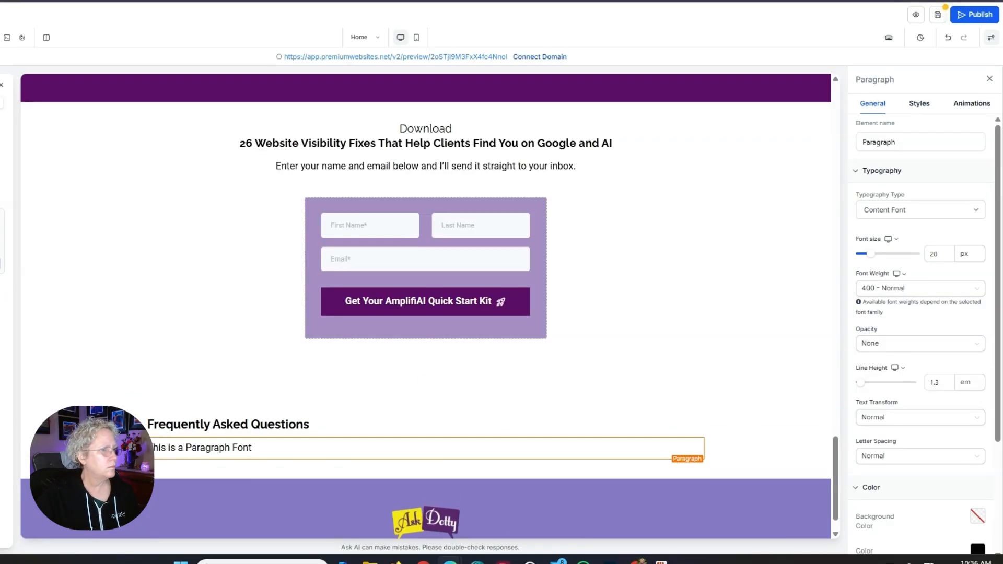
Step: Replace the placeholder paragraph with the FAQ copy, from "Is this guide beginner-friendly?" through "How much does it cost? It is free."
{"action": "triple_click", "coordinate": [307, 445]}
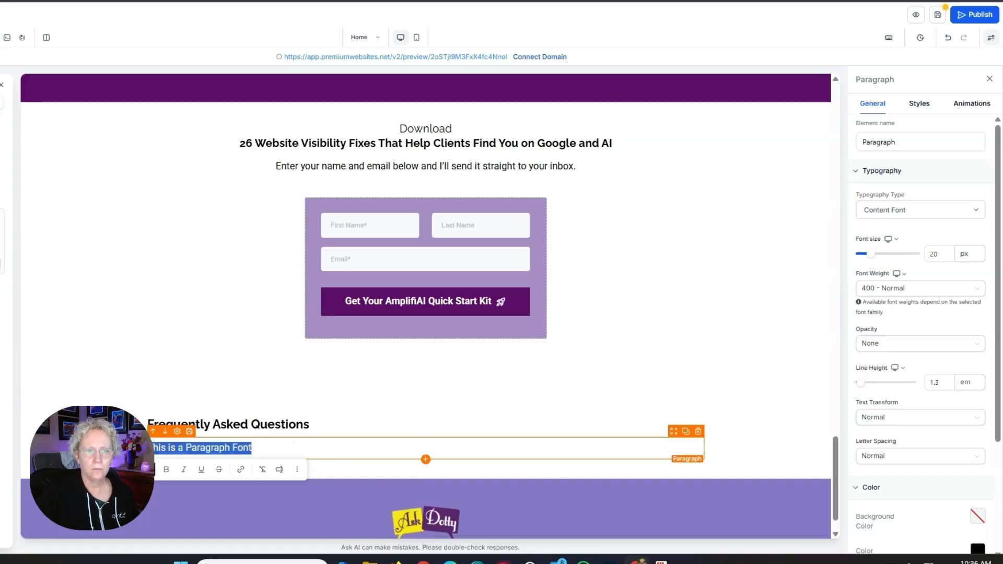
{"action": "type", "text": "Is this guide beginner-friendly? Yes. It is written for business owners, not SEO specialists. You will get clear, practical guidance without the jargon avalanche. Do I need to redesign my site first? No. In many cases, these fixes work best on the site you already have. Will this help with AI visibility too? Yes. The guide covers several website and credibility signals that can improve how AI tools understand and reference your business. What if I do not have time to figure this all out myself? That is exactly why this guide is useful. It helps you focus on the highest-impact fixes first instead of wasting hours guessing. How much does it cost? It is free."}
{"action": "scroll", "coordinate": [494, 433], "scroll_direction": "down", "scroll_amount": 1}
{"action": "scroll", "coordinate": [494, 433], "scroll_direction": "up", "scroll_amount": 1}
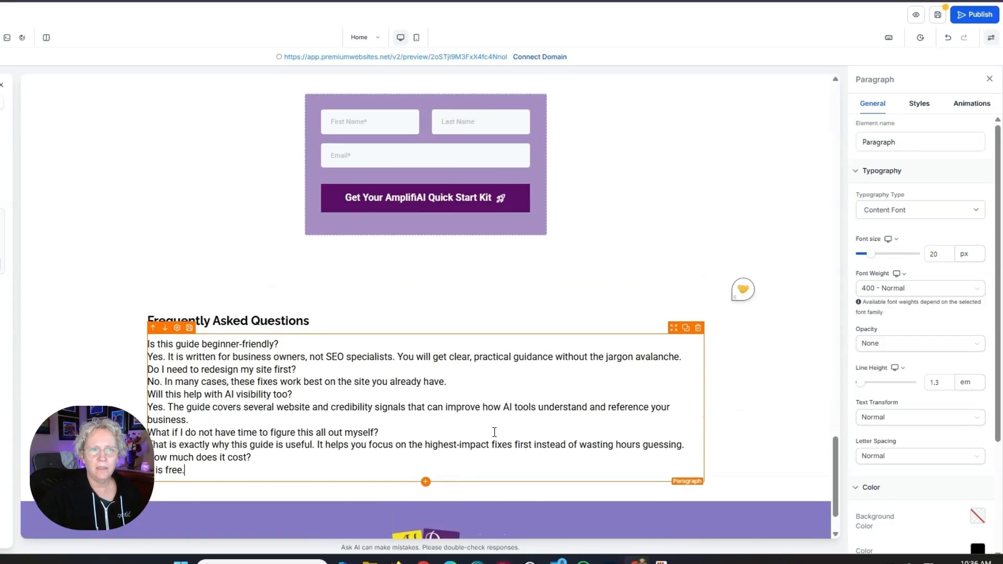
Step: Bold the questions "Is this guide beginner-friendly?" and "Do I need to redesign my site first?", leaving one blank line between their entries
{"action": "left_click_drag", "start_coordinate": [279, 344], "coordinate": [149, 352]}
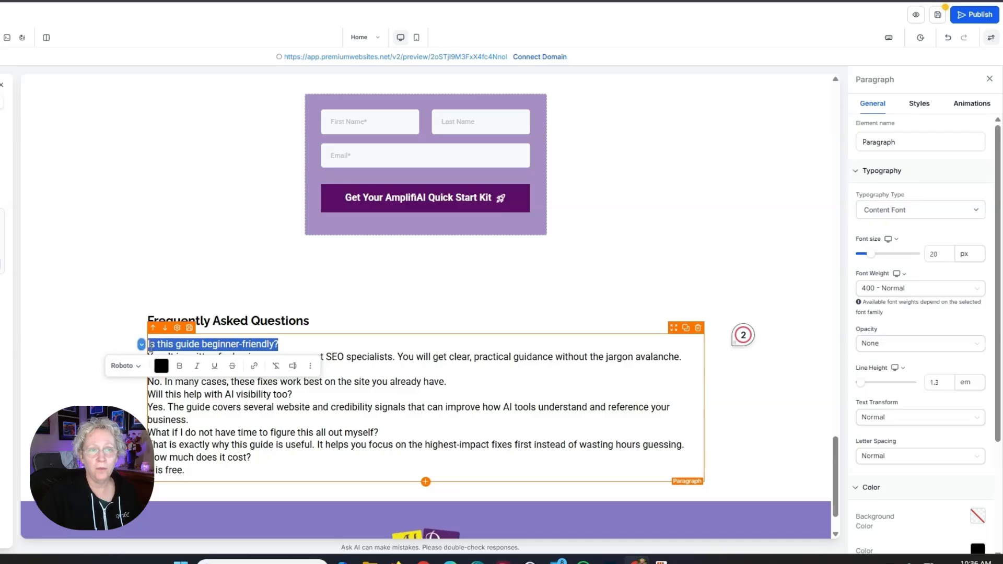
{"action": "left_click", "coordinate": [179, 365]}
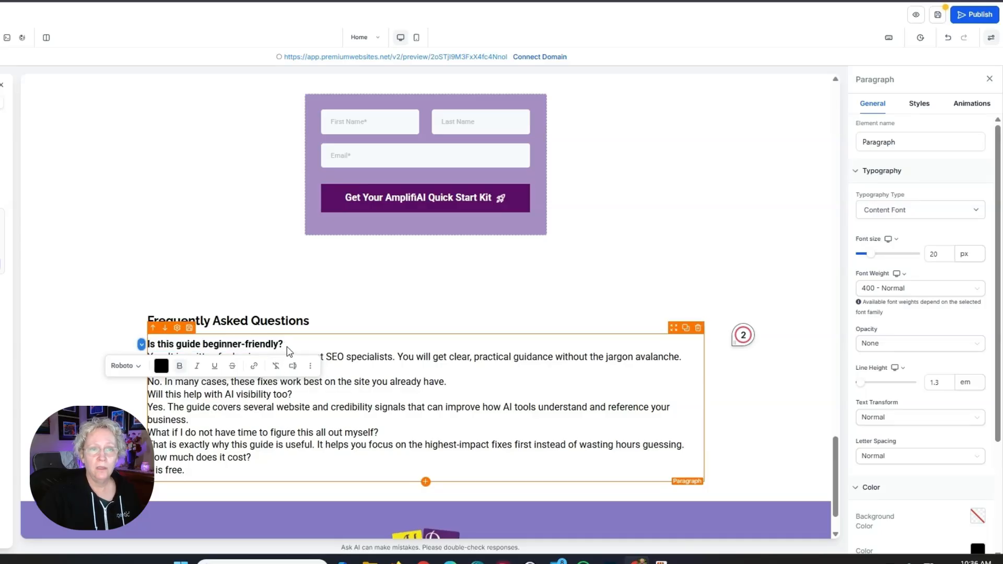
{"action": "left_click", "coordinate": [334, 368]}
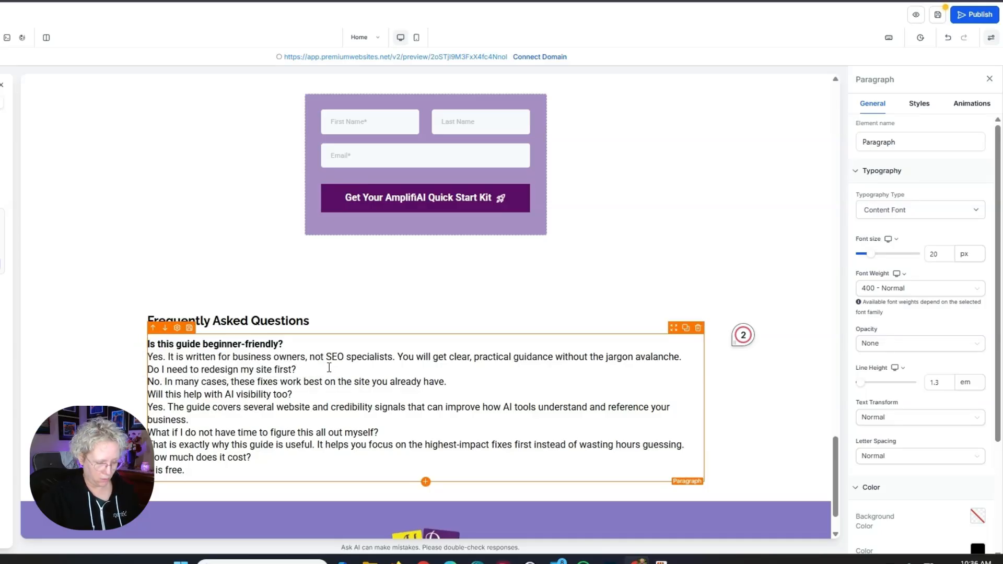
{"action": "key", "text": "Return"}
{"action": "left_click_drag", "start_coordinate": [446, 395], "coordinate": [275, 396]}
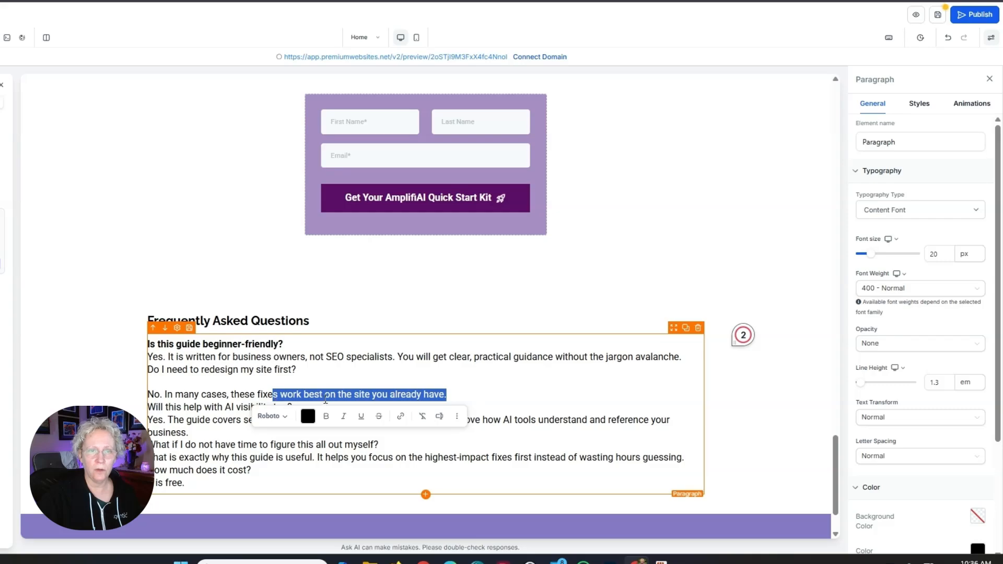
{"action": "left_click", "coordinate": [339, 376]}
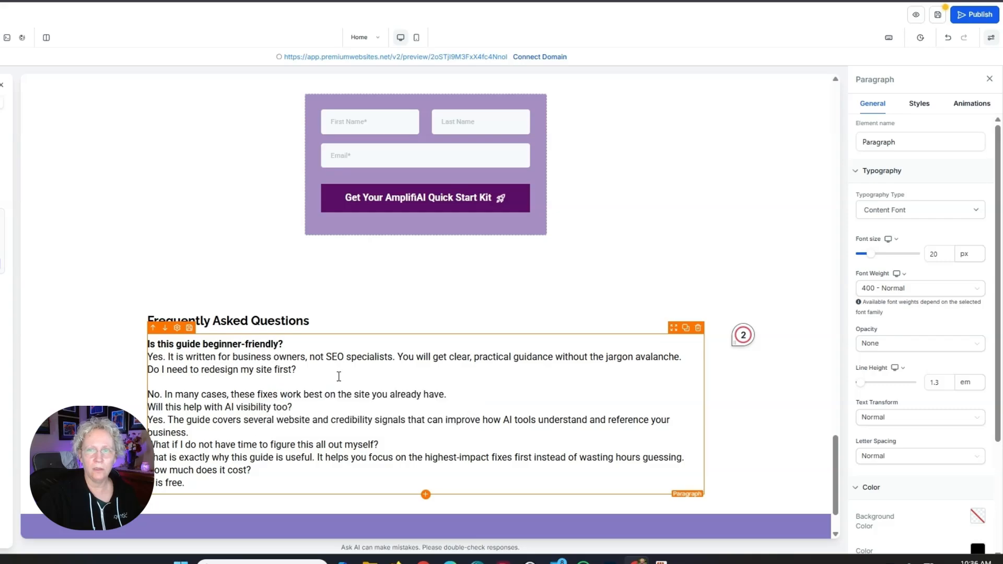
{"action": "left_click", "coordinate": [687, 356]}
{"action": "key", "text": "Return"}
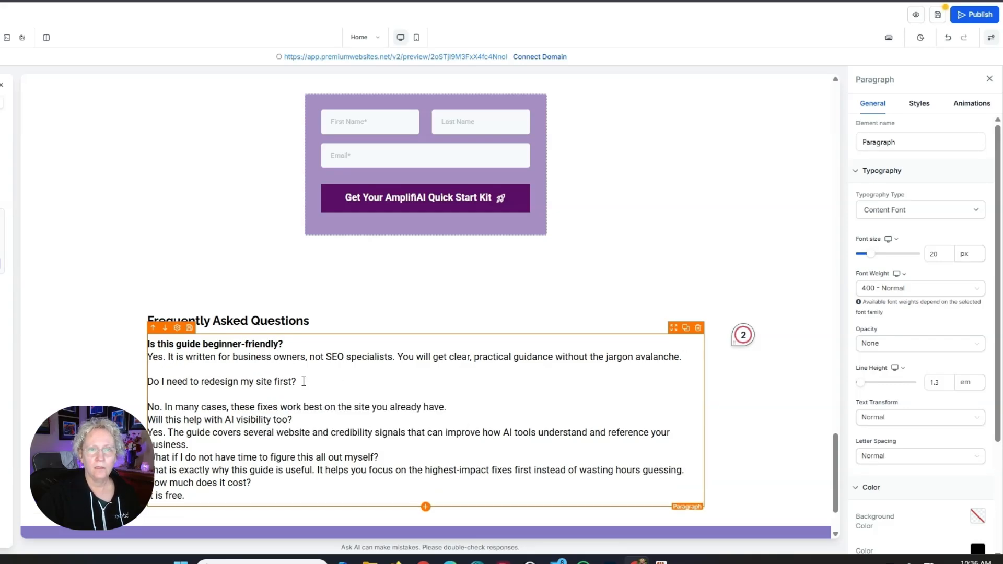
{"action": "left_click_drag", "start_coordinate": [299, 382], "coordinate": [149, 381]}
{"action": "key", "text": "ctrl+b"}
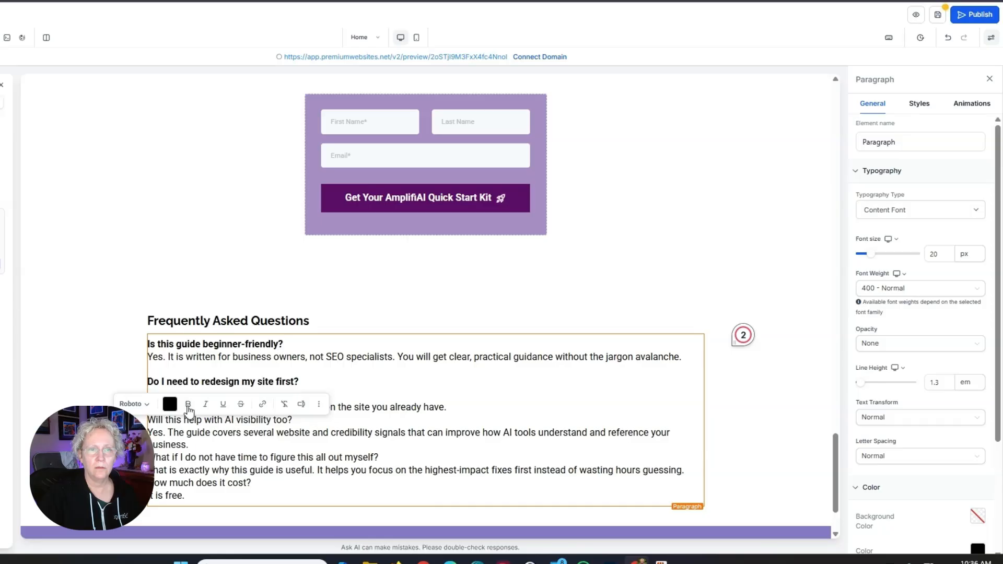
{"action": "left_click", "coordinate": [152, 408]}
{"action": "key", "text": "BackSpace"}
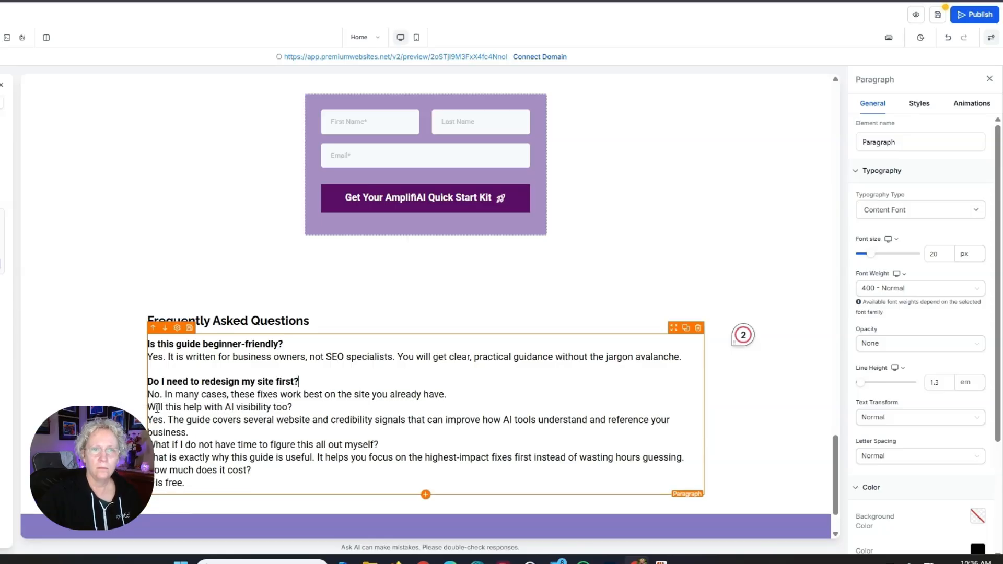
Step: Insert a blank line above "Will this help with AI visibility too?" and bold that question
{"action": "left_click", "coordinate": [457, 393]}
{"action": "key", "text": "Return"}
{"action": "left_click_drag", "start_coordinate": [296, 419], "coordinate": [148, 420]}
{"action": "key", "text": "ctrl+b"}
{"action": "left_click", "coordinate": [314, 420]}
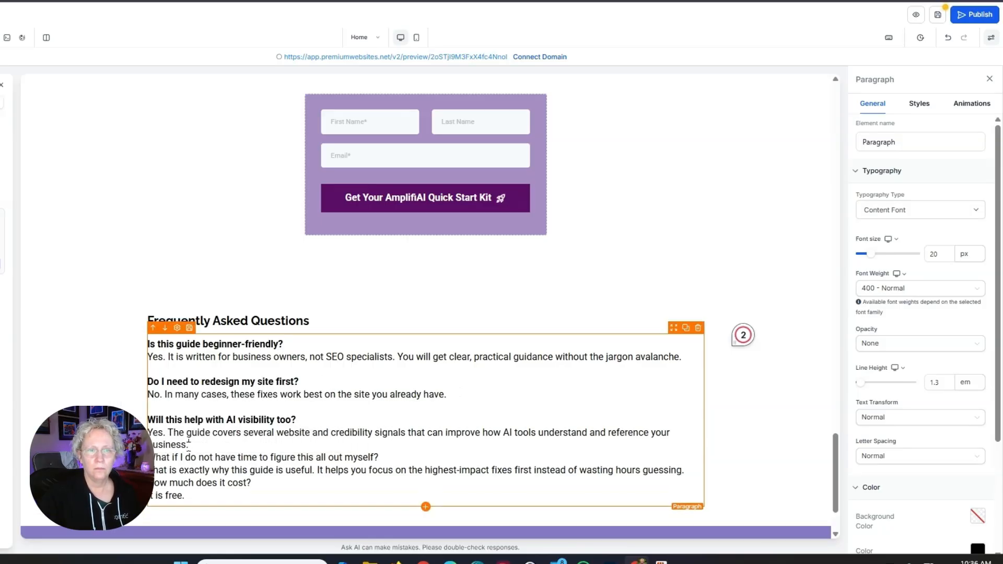
Step: Insert a blank line above "What if I do not have time to figure this all out myself?" and bold that question
{"action": "left_click", "coordinate": [189, 444]}
{"action": "key", "text": "Return"}
{"action": "left_click_drag", "start_coordinate": [382, 470], "coordinate": [149, 470]}
{"action": "key", "text": "ctrl+b"}
{"action": "left_click", "coordinate": [317, 484]}
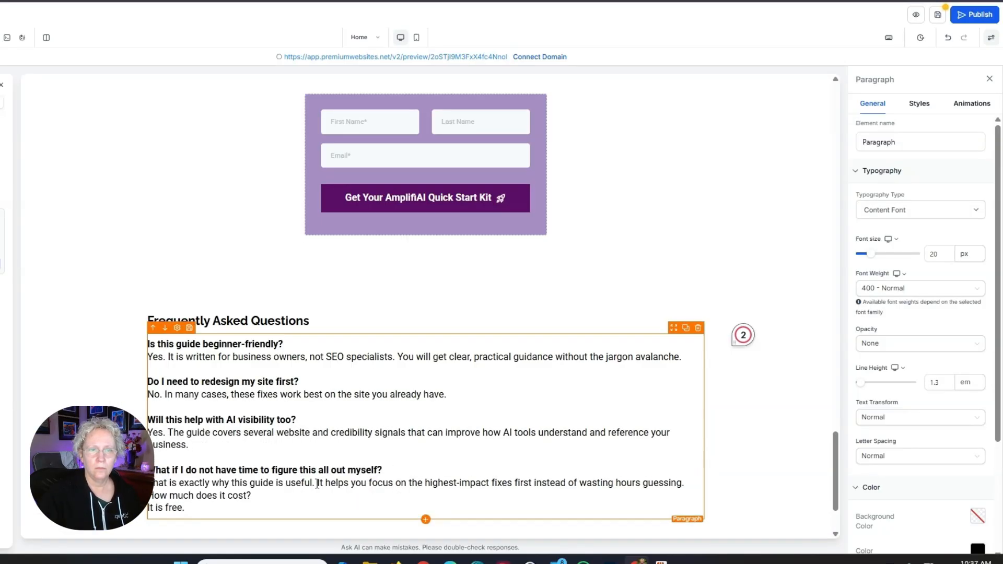
Step: Insert a blank line above "How much does it cost?" and bold that question
{"action": "left_click", "coordinate": [686, 484]}
{"action": "key", "text": "Return"}
{"action": "left_click_drag", "start_coordinate": [251, 507], "coordinate": [148, 507]}
{"action": "key", "text": "ctrl+b"}
{"action": "left_click", "coordinate": [318, 503]}
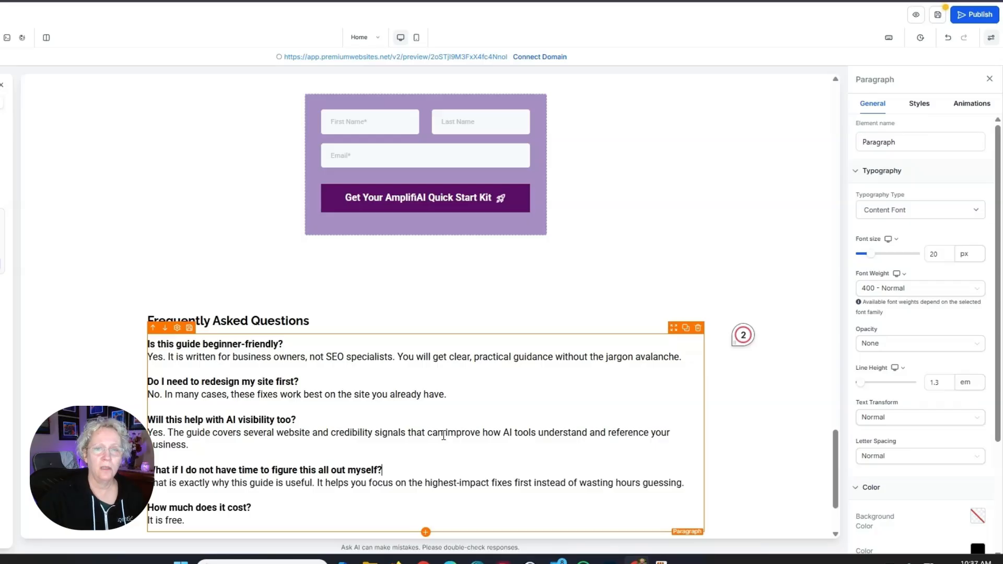
Step: Search the page elements for "faq" and add an FAQ element below the questions paragraph
{"action": "scroll", "coordinate": [664, 434], "scroll_direction": "down", "scroll_amount": 1}
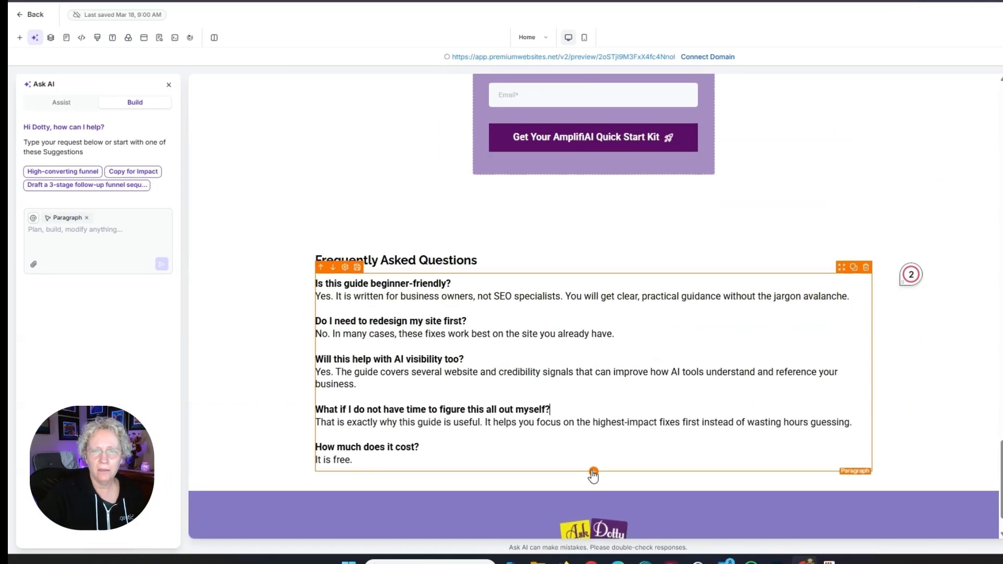
{"action": "left_click", "coordinate": [594, 472]}
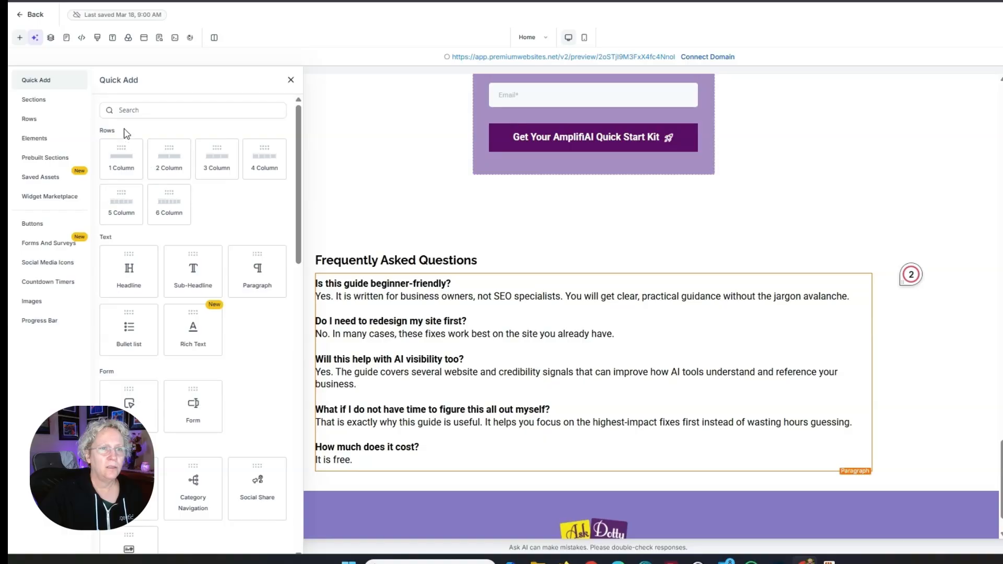
{"action": "left_click", "coordinate": [118, 110]}
{"action": "type", "text": "faq"}
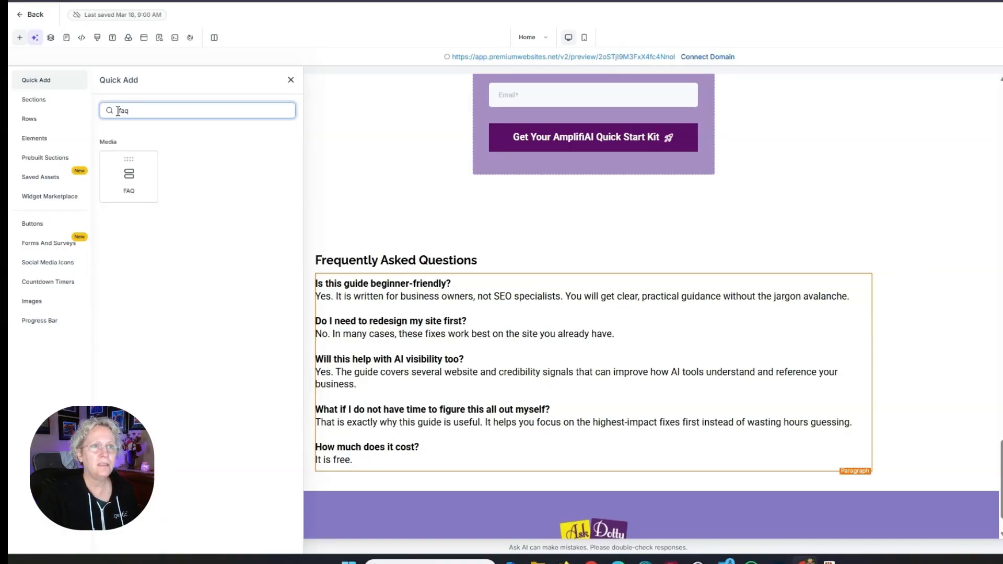
{"action": "left_click_drag", "start_coordinate": [123, 173], "coordinate": [473, 493]}
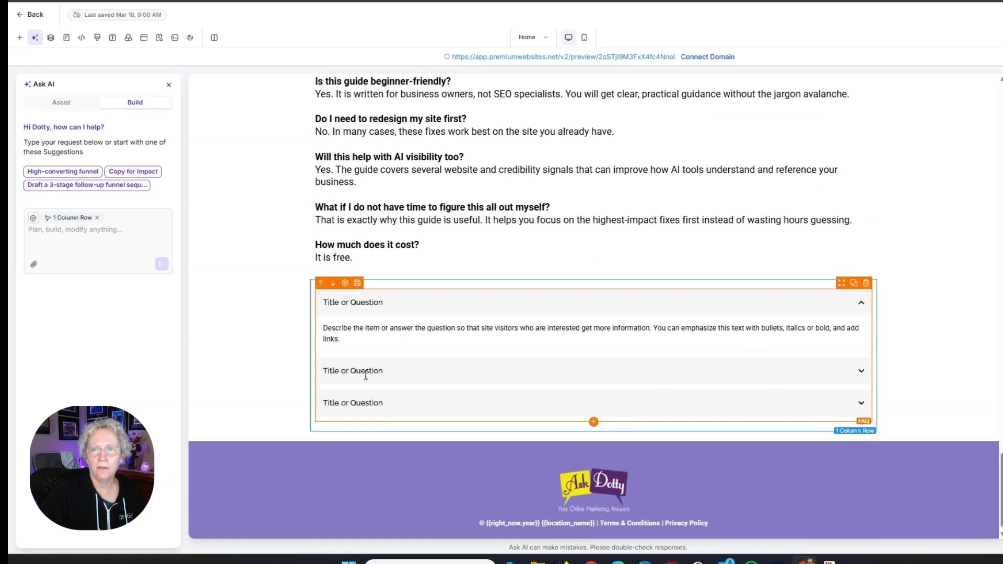
Step: Select the new FAQ element and save the page
{"action": "left_click", "coordinate": [863, 376]}
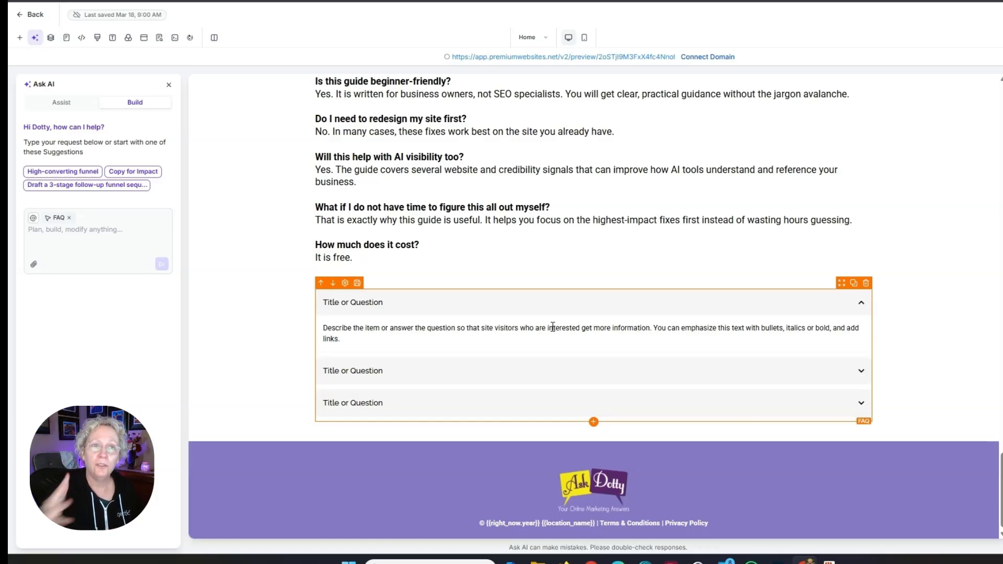
{"action": "scroll", "coordinate": [587, 324], "scroll_direction": "up", "scroll_amount": 3}
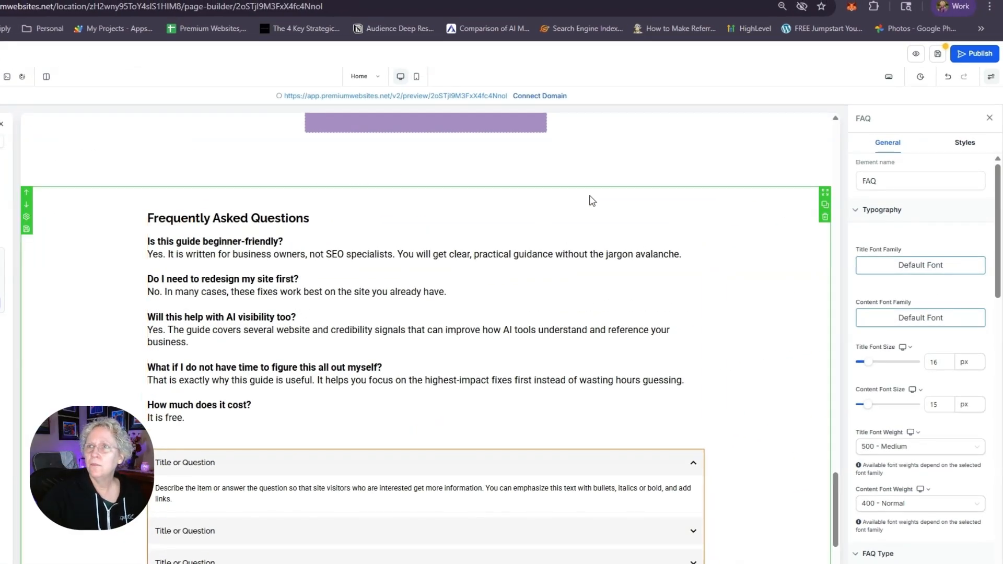
{"action": "left_click", "coordinate": [939, 54]}
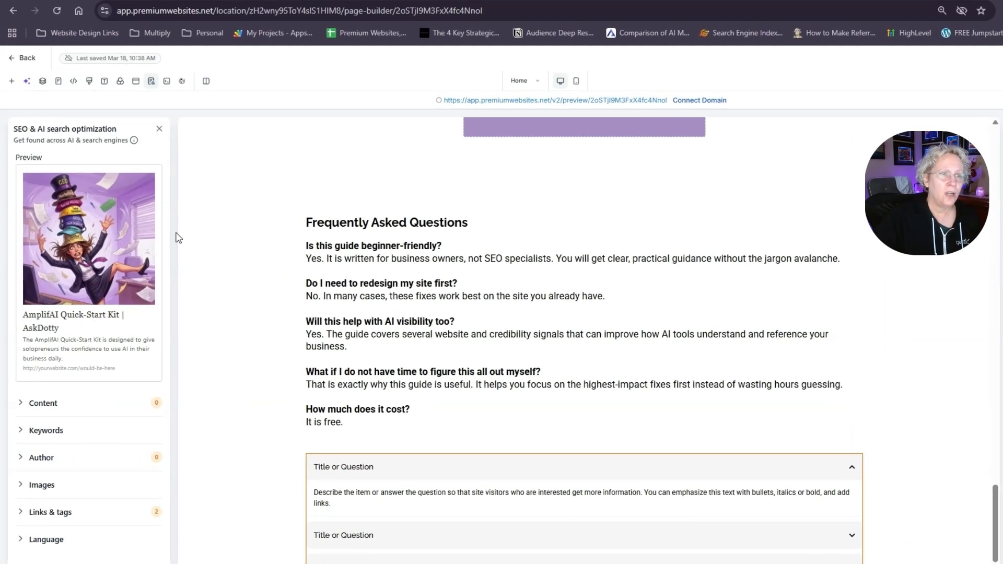
Step: Review the page's title, description and keywords in the SEO & AI search optimization settings
{"action": "left_click", "coordinate": [26, 409]}
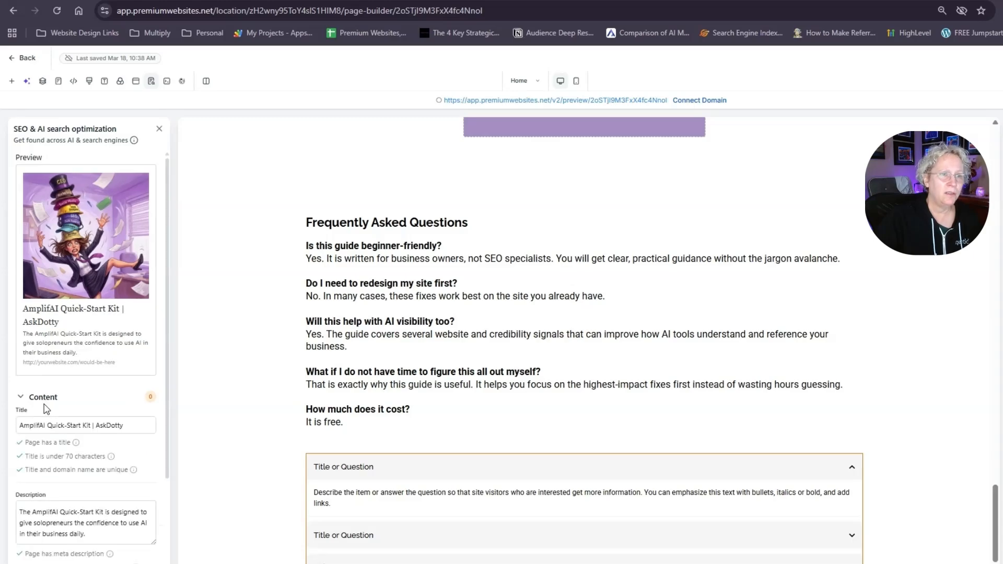
{"action": "scroll", "coordinate": [81, 392], "scroll_direction": "down", "scroll_amount": 2}
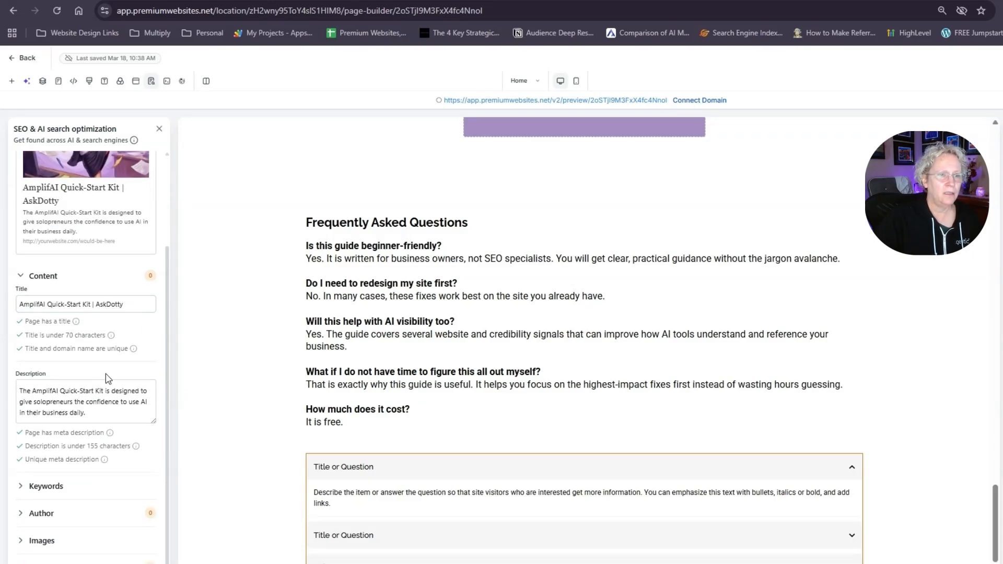
{"action": "scroll", "coordinate": [105, 374], "scroll_direction": "down", "scroll_amount": 1}
{"action": "left_click", "coordinate": [43, 465]}
{"action": "scroll", "coordinate": [107, 450], "scroll_direction": "down", "scroll_amount": 2}
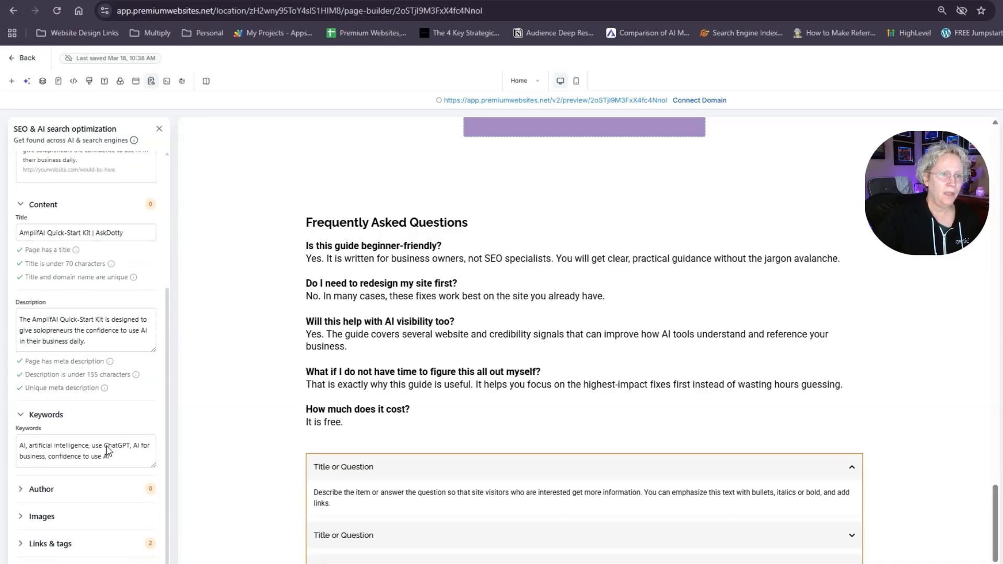
Step: Examine the author and images sections of the SEO settings and look back over the page's content
{"action": "left_click", "coordinate": [32, 491]}
{"action": "scroll", "coordinate": [121, 465], "scroll_direction": "down", "scroll_amount": 1}
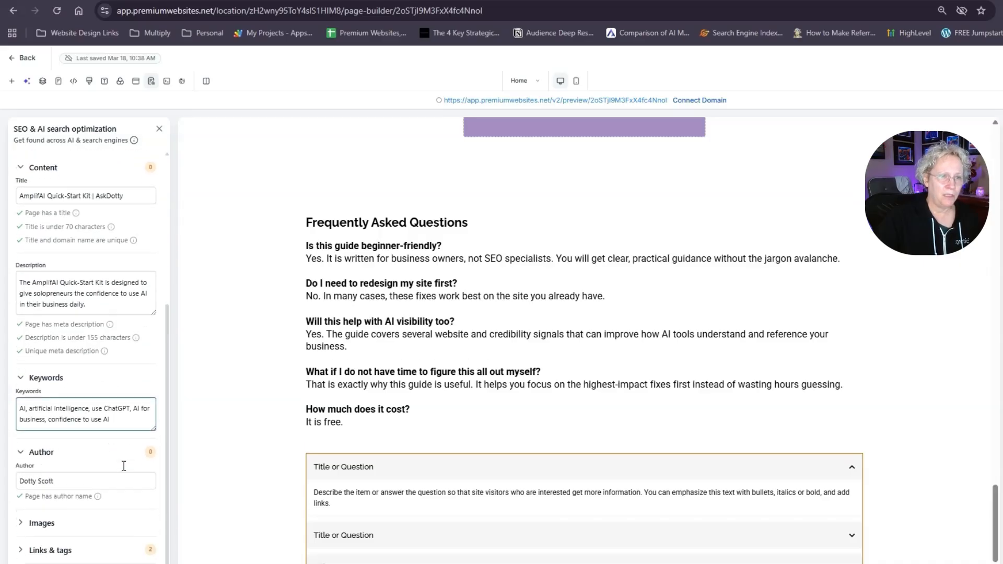
{"action": "left_click", "coordinate": [91, 519]}
{"action": "scroll", "coordinate": [87, 494], "scroll_direction": "down", "scroll_amount": 1}
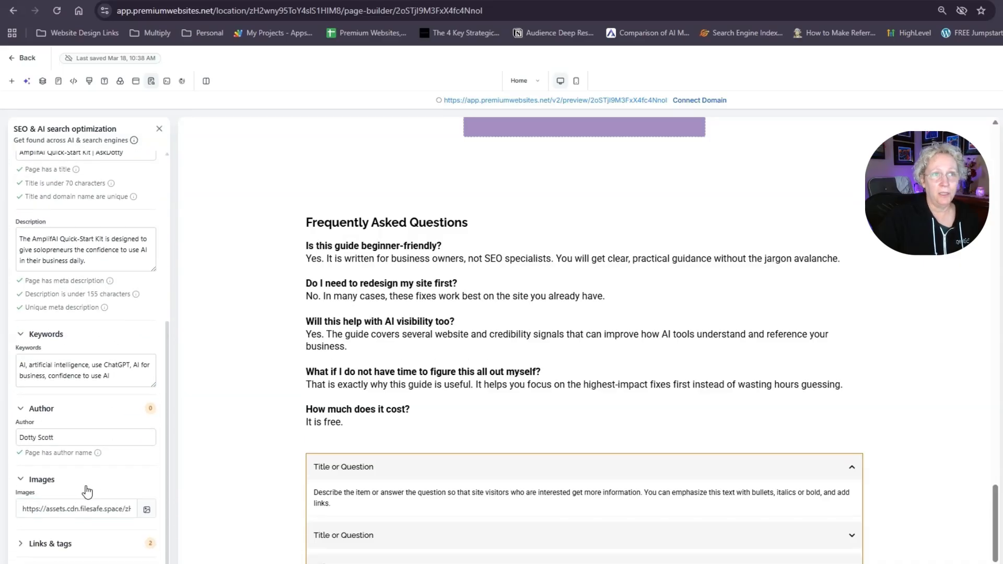
{"action": "scroll", "coordinate": [513, 312], "scroll_direction": "up", "scroll_amount": 10}
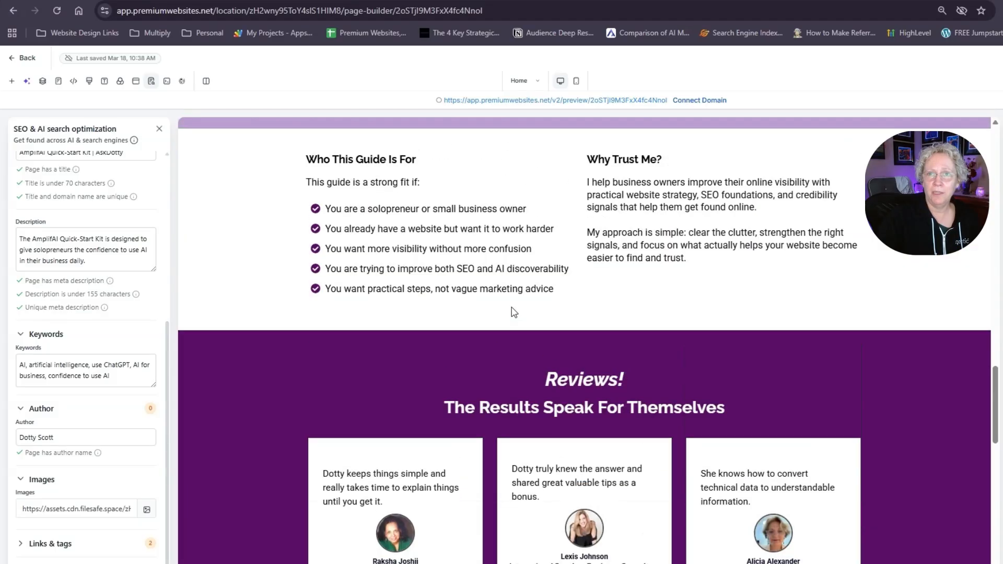
{"action": "scroll", "coordinate": [512, 312], "scroll_direction": "up", "scroll_amount": 12}
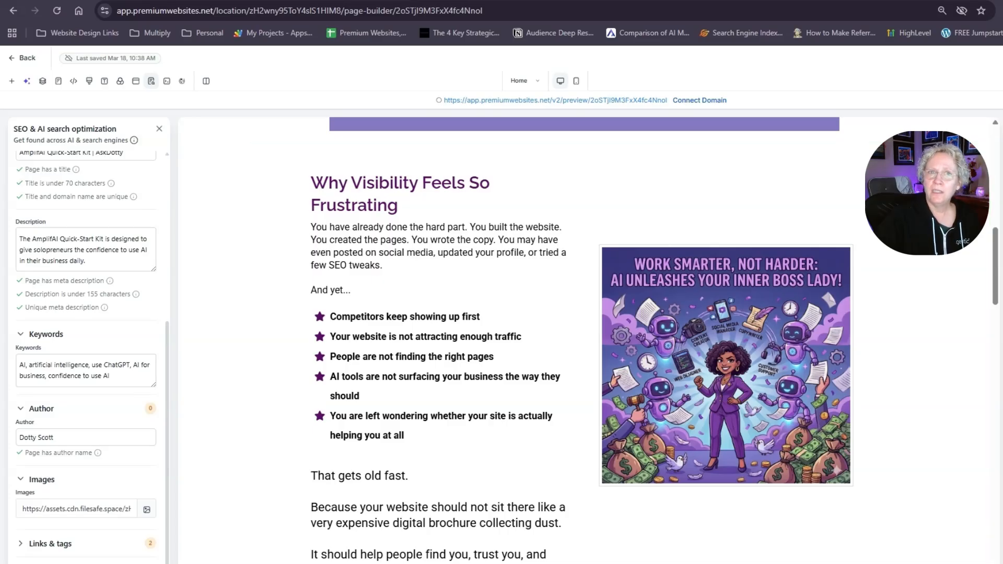
{"action": "left_click", "coordinate": [680, 177]}
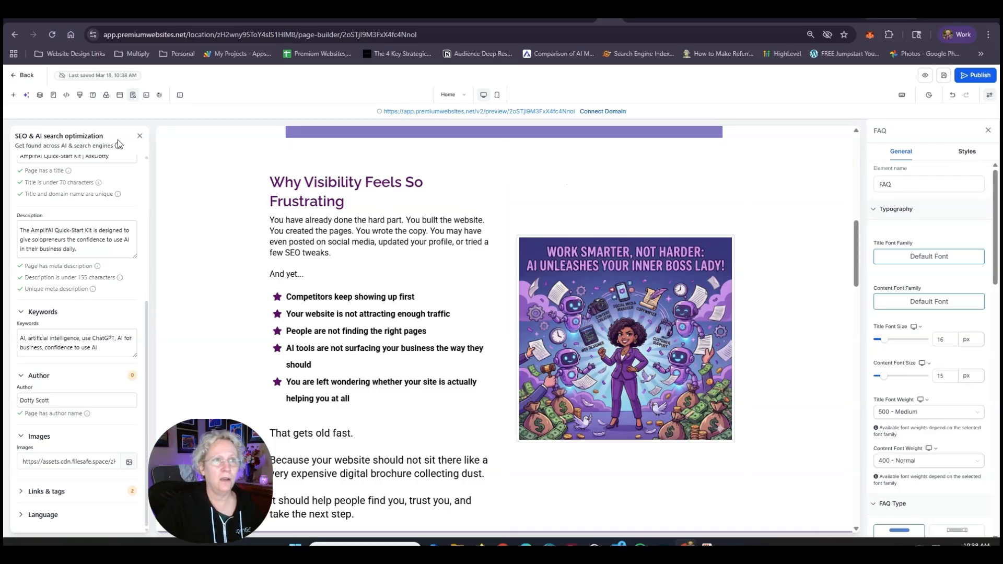
Step: Leave the page builder and open the Opt-In forms folder among the site's forms
{"action": "left_click", "coordinate": [24, 76]}
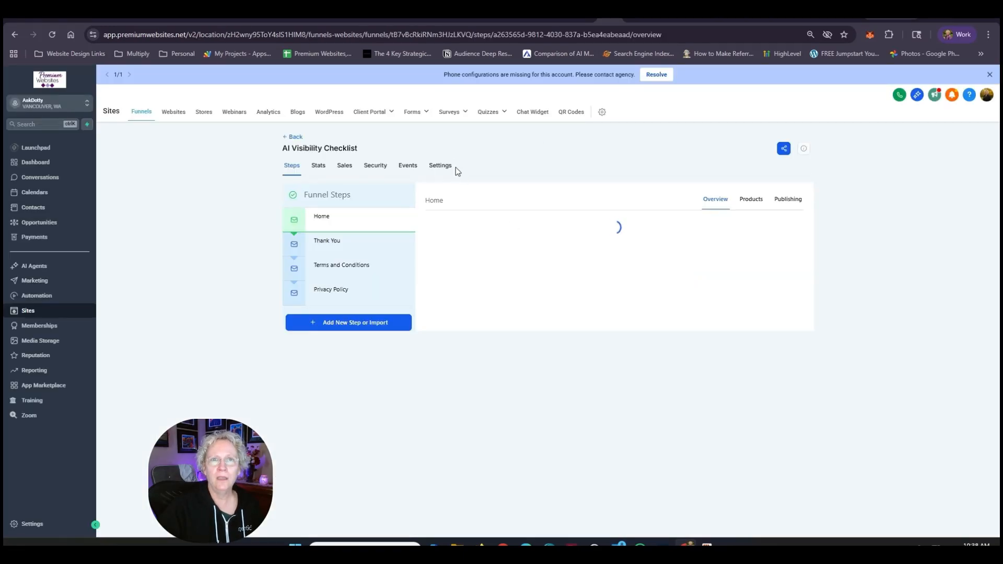
{"action": "mouse_move", "coordinate": [416, 116]}
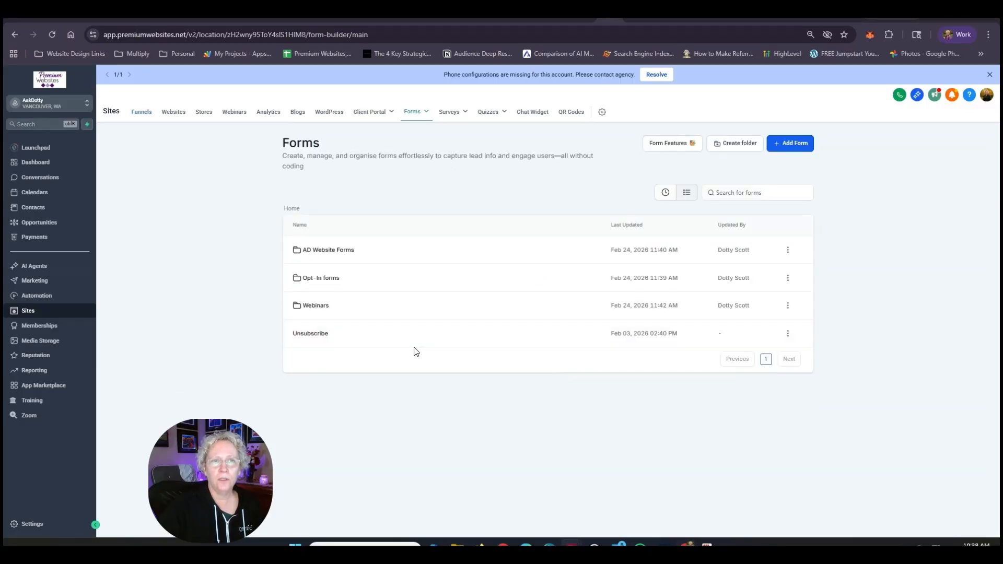
{"action": "left_click", "coordinate": [331, 283]}
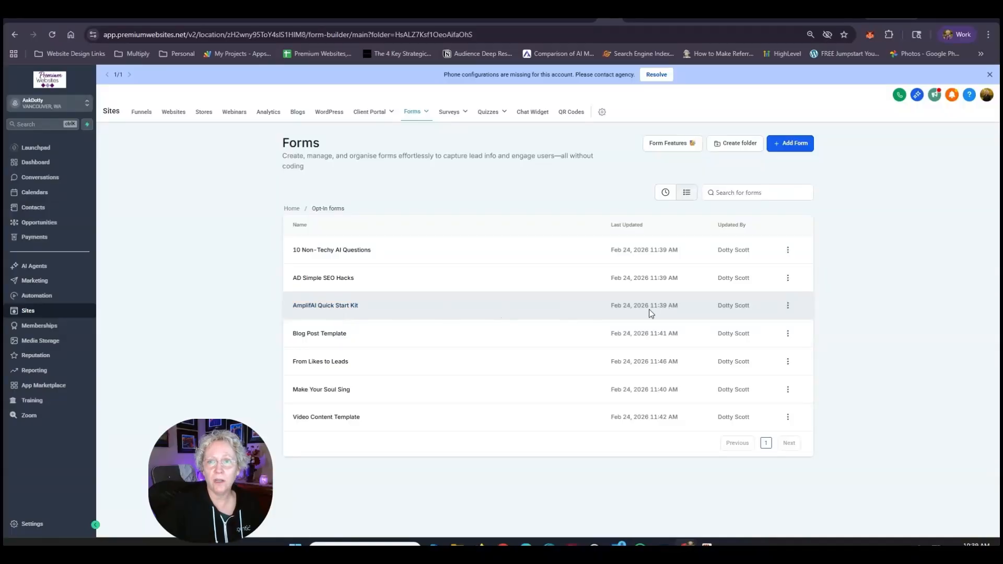
Step: Duplicate the AmplifAI Quick Start Kit form under the name "Ai Visibility Checklist"
{"action": "left_click", "coordinate": [789, 307]}
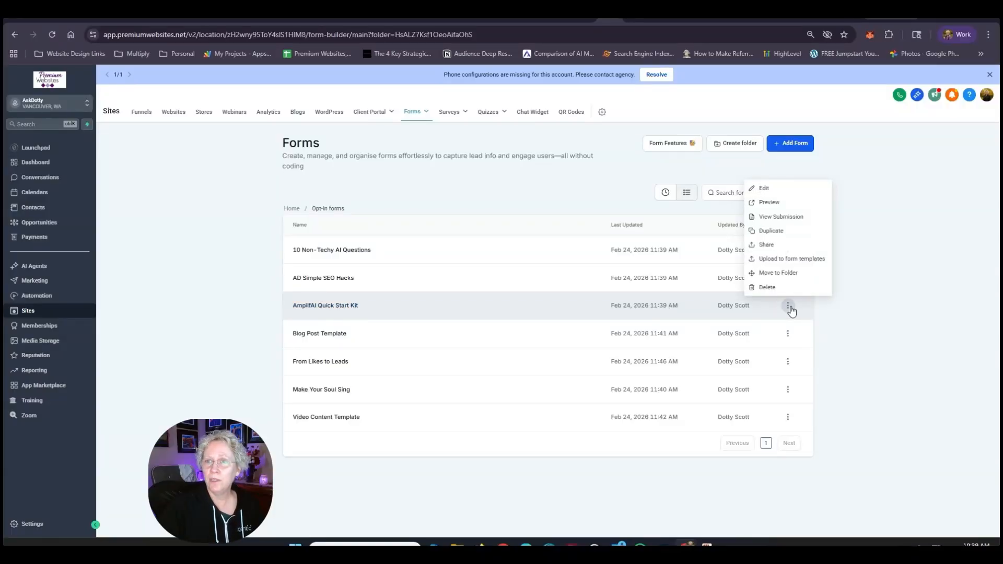
{"action": "left_click", "coordinate": [769, 231]}
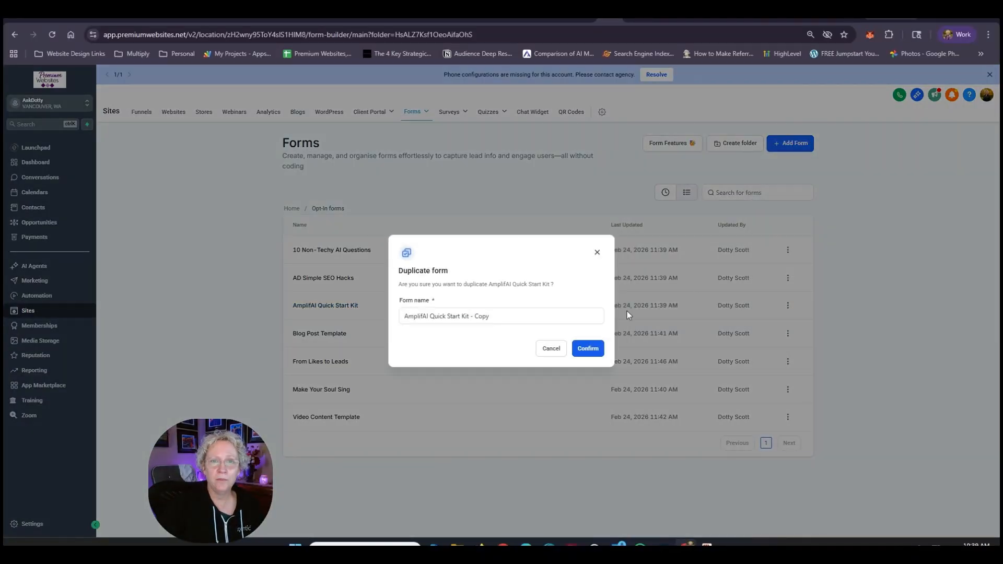
{"action": "left_click_drag", "start_coordinate": [494, 316], "coordinate": [400, 323]}
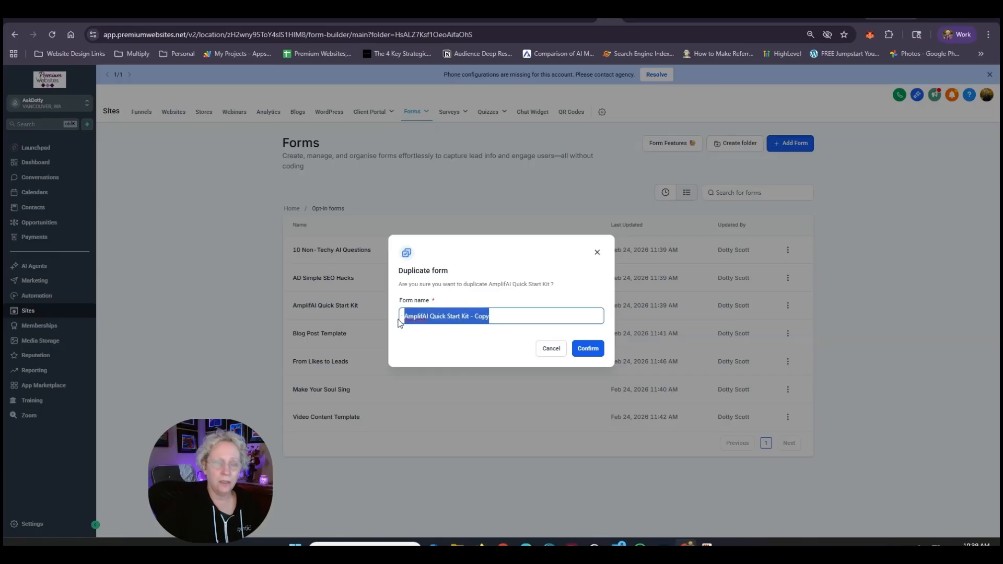
{"action": "type", "text": "Ai Visibility Checklist"}
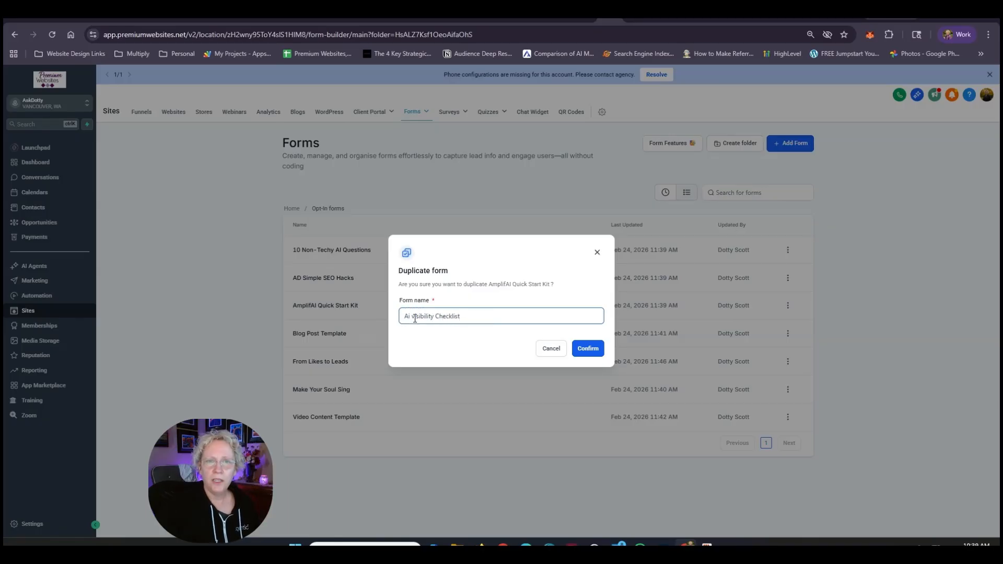
{"action": "key", "text": "BackSpace"}
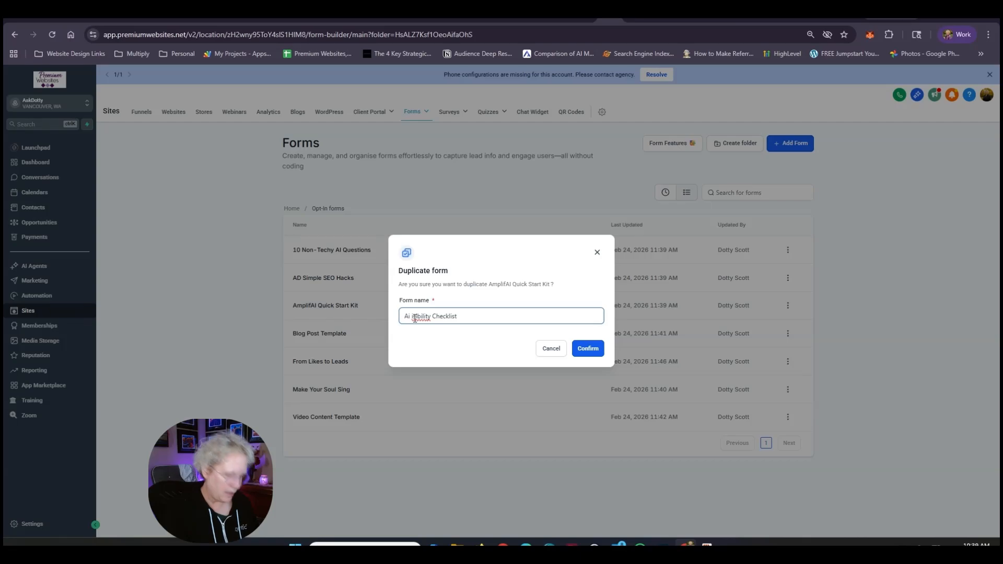
{"action": "type", "text": "V"}
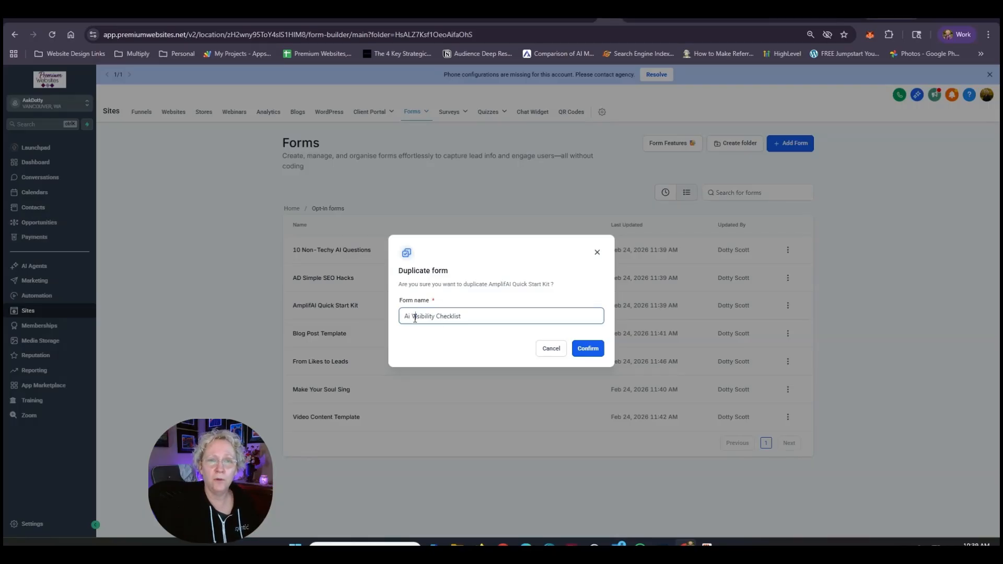
{"action": "left_click", "coordinate": [590, 351]}
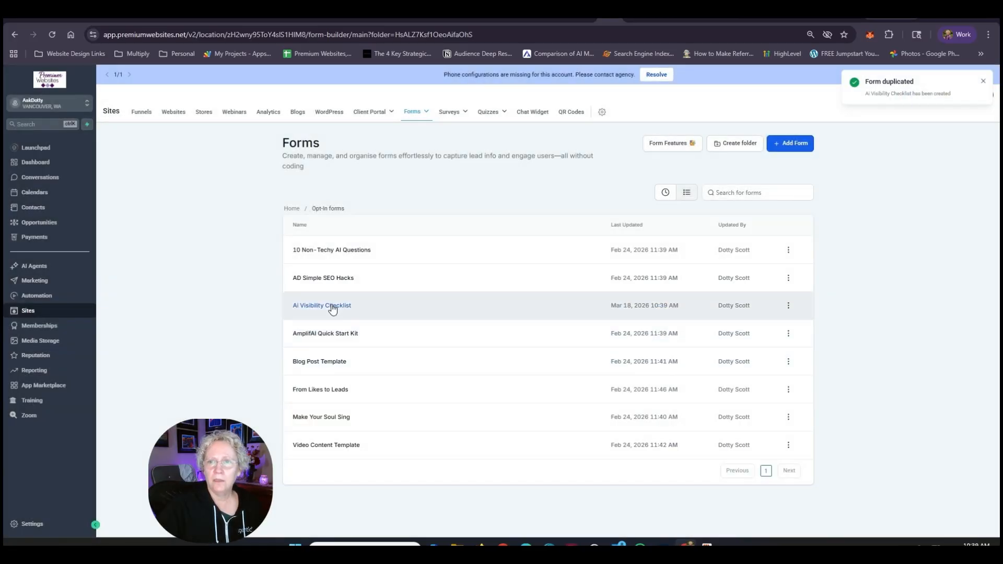
Step: Open the Ai Visibility Checklist form and change its submit button text to "Get Your Ai & SEO Visibility Checklist"
{"action": "left_click", "coordinate": [333, 308]}
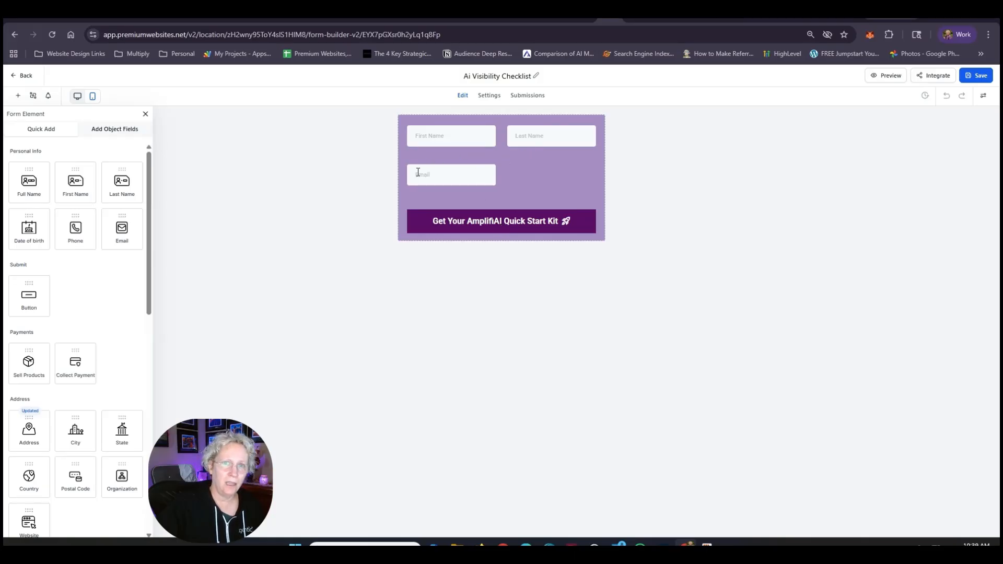
{"action": "left_click", "coordinate": [471, 225]}
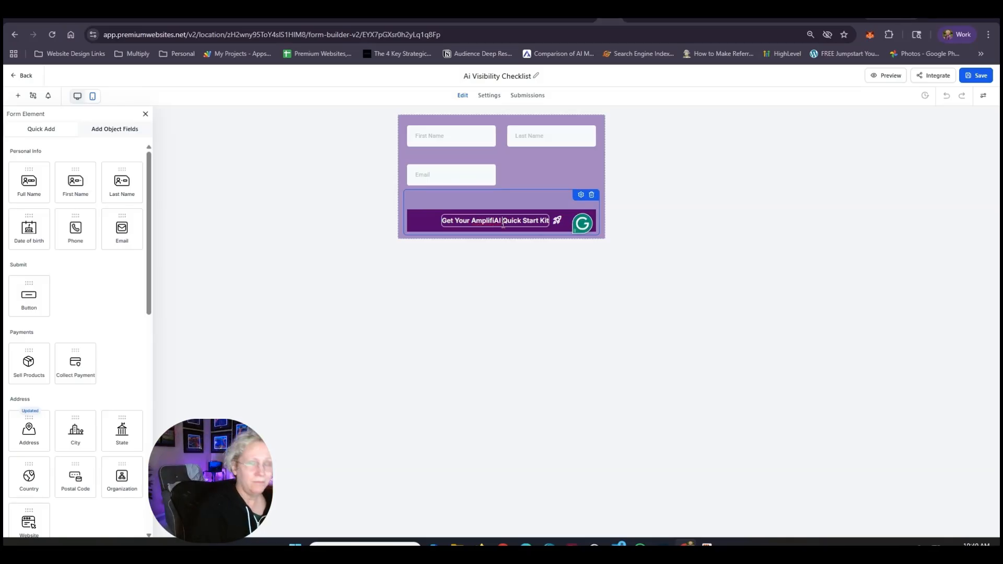
{"action": "key", "text": "BackSpace"}
{"action": "key", "text": "BackSpace"}
{"action": "key", "text": "BackSpace"}
{"action": "key", "text": "BackSpace"}
{"action": "key", "text": "BackSpace"}
{"action": "key", "text": "BackSpace"}
{"action": "key", "text": "BackSpace"}
{"action": "key", "text": "BackSpace"}
{"action": "key", "text": "BackSpace"}
{"action": "key", "text": "BackSpace"}
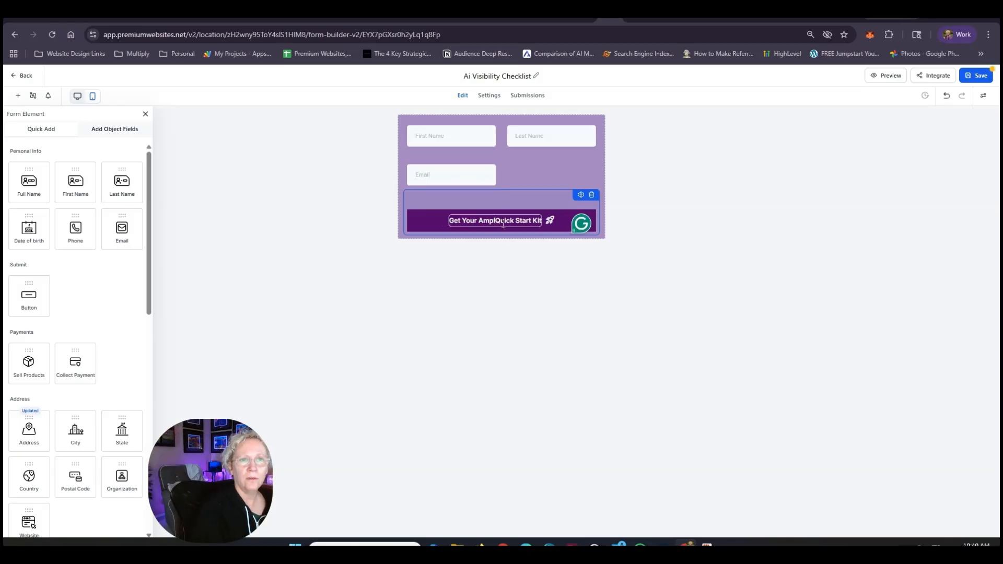
{"action": "key", "text": "Delete"}
{"action": "key", "text": "Delete"}
{"action": "key", "text": "Delete"}
{"action": "key", "text": "Delete"}
{"action": "key", "text": "Delete"}
{"action": "key", "text": "Delete"}
{"action": "key", "text": "Delete"}
{"action": "key", "text": "Delete"}
{"action": "key", "text": "Delete"}
{"action": "key", "text": "Delete"}
{"action": "key", "text": "Delete"}
{"action": "key", "text": "Delete"}
{"action": "key", "text": "Delete"}
{"action": "key", "text": "Delete"}
{"action": "key", "text": "Delete"}
{"action": "type", "text": "Ai"}
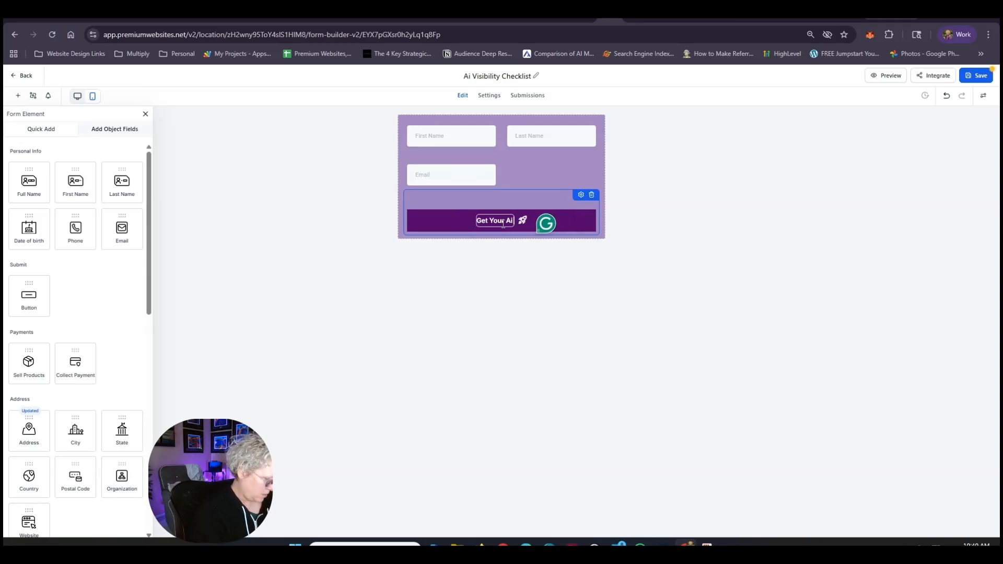
{"action": "type", "text": " & SEO Visibility Checklist"}
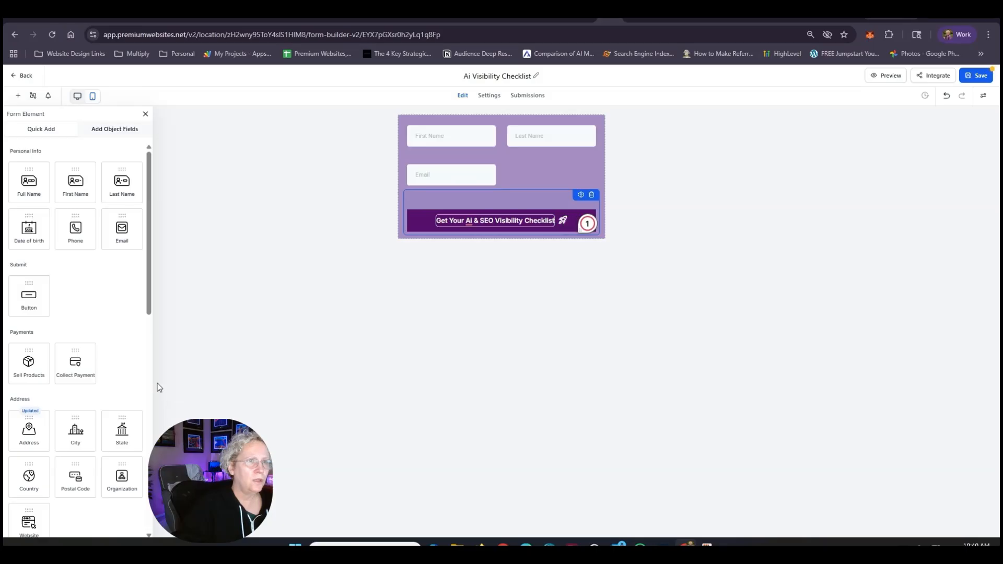
Step: Fill in the form notification's sender name, set its subject to "AI Visibility Checklist Requested" and save the notification
{"action": "left_click", "coordinate": [47, 97]}
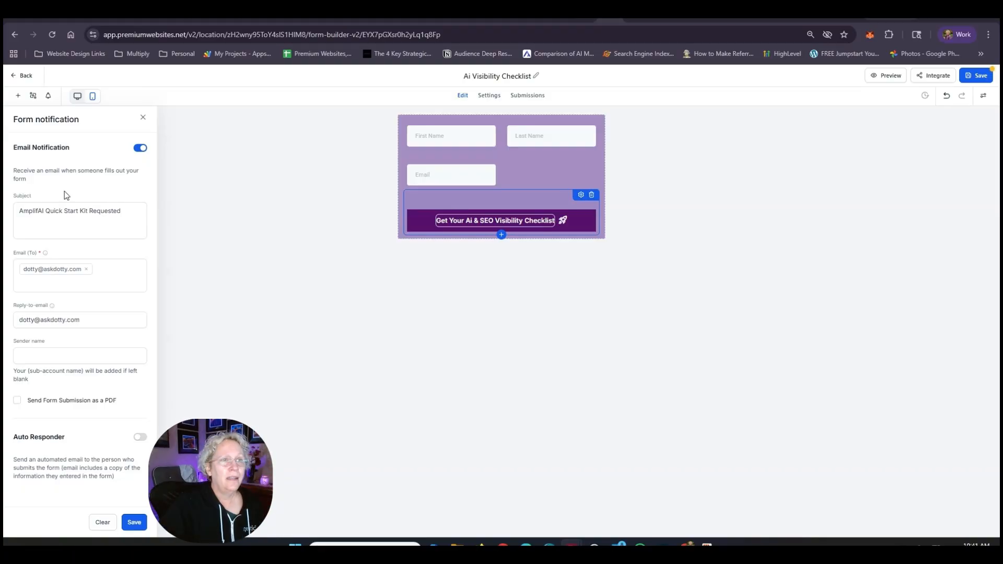
{"action": "left_click", "coordinate": [57, 358]}
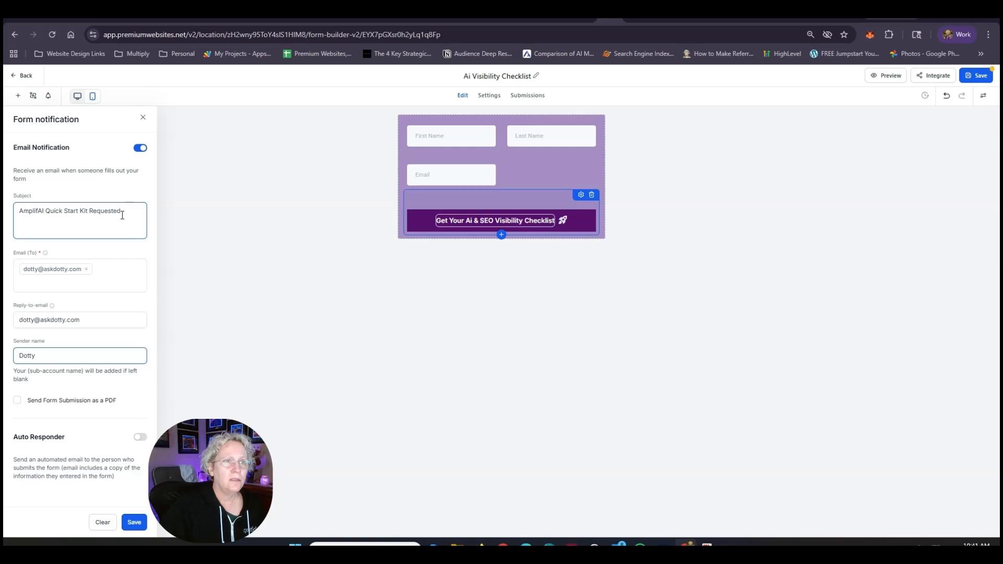
{"action": "left_click_drag", "start_coordinate": [87, 212], "coordinate": [12, 214]}
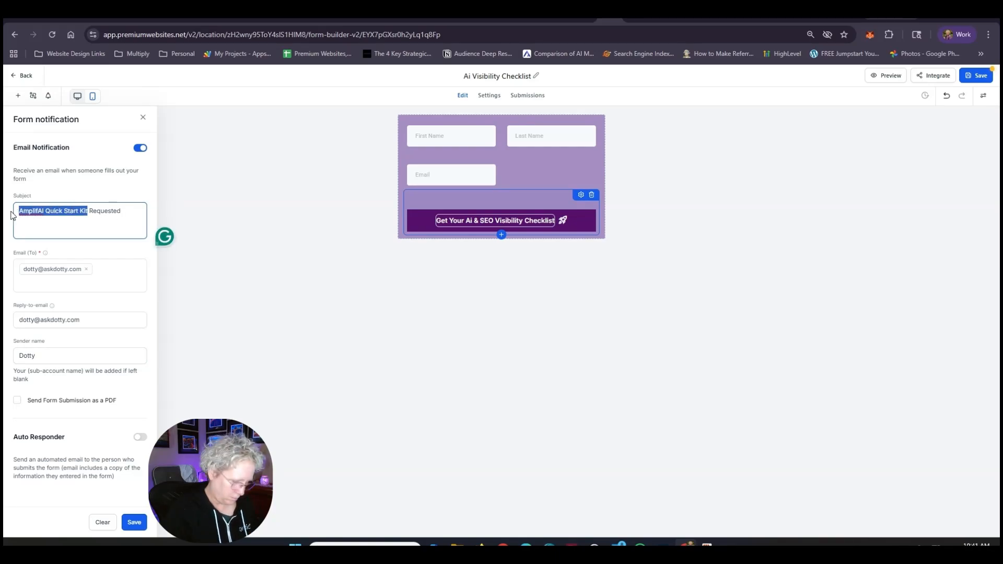
{"action": "type", "text": "AI Visibility Checklist"}
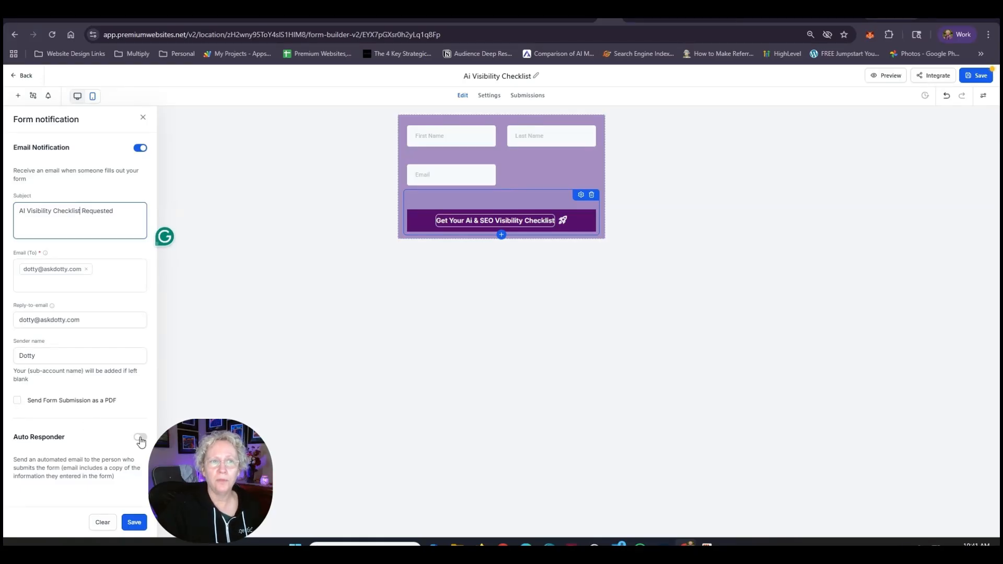
{"action": "left_click", "coordinate": [136, 522]}
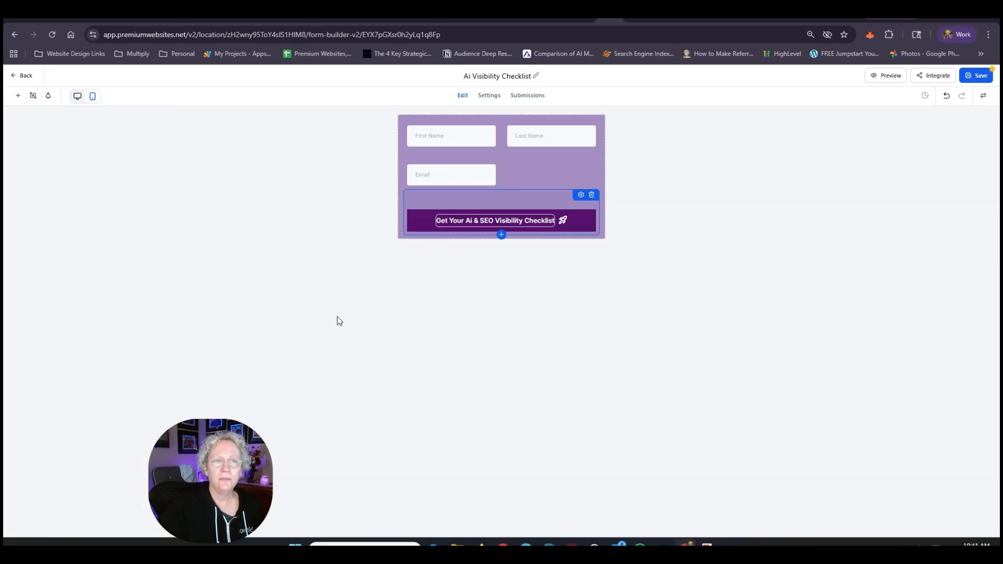
Step: Review the form's on-submit options and submissions, and save the form
{"action": "left_click", "coordinate": [494, 97]}
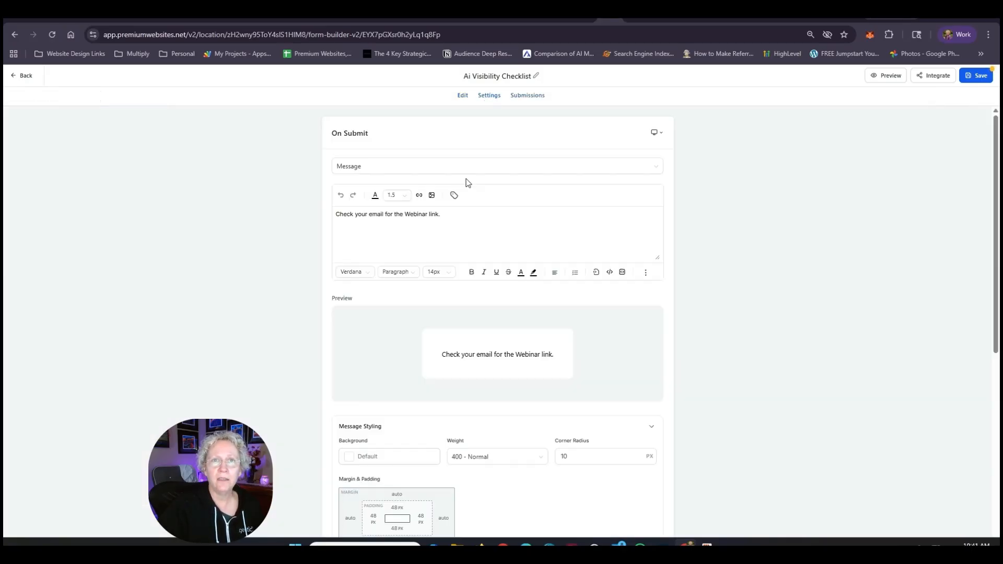
{"action": "left_click", "coordinate": [355, 170]}
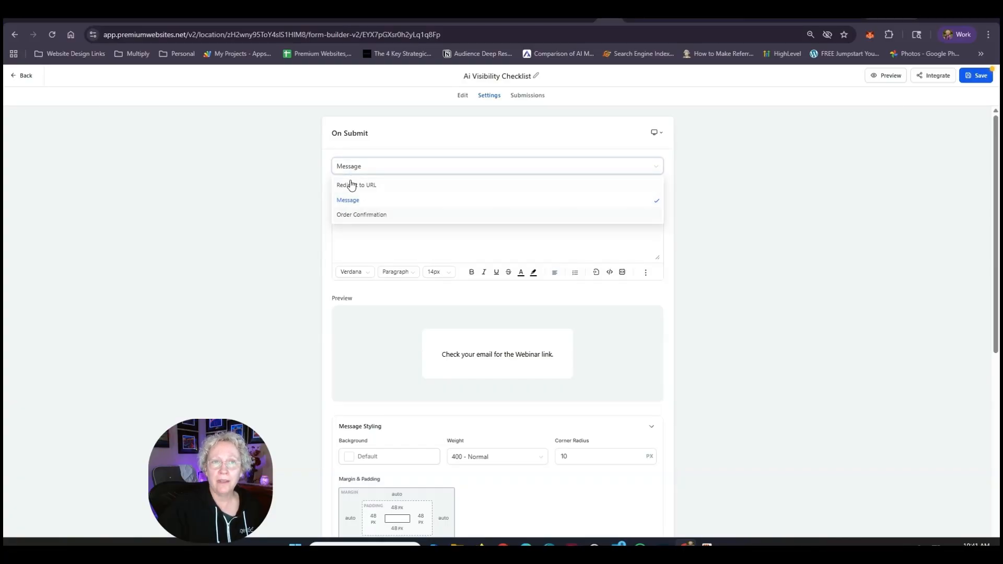
{"action": "left_click", "coordinate": [373, 149]}
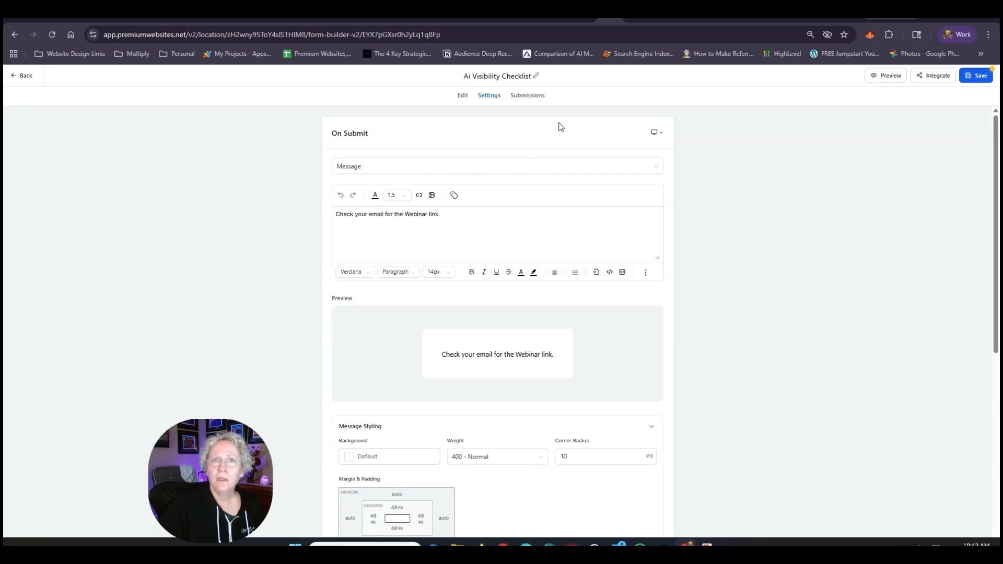
{"action": "left_click", "coordinate": [521, 98]}
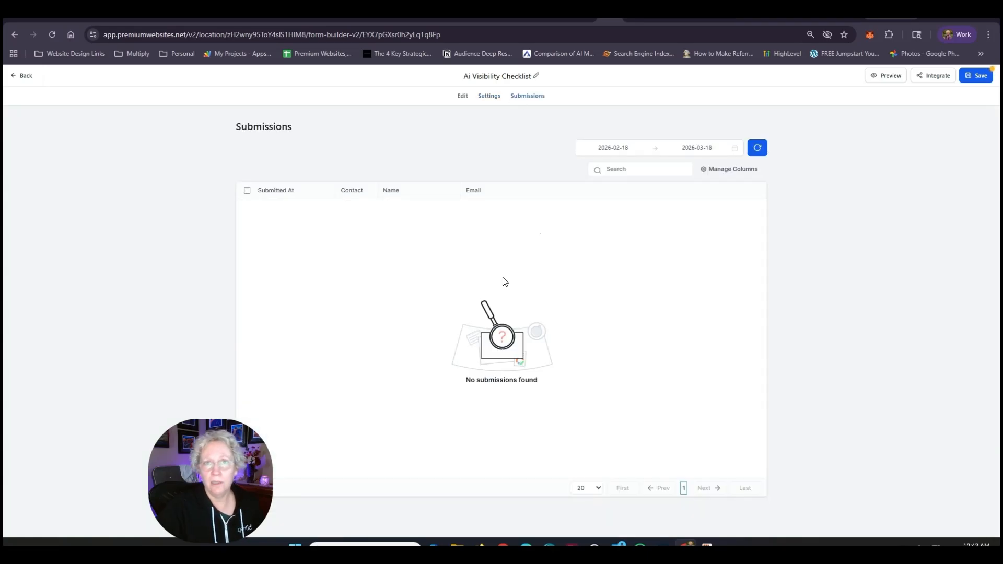
{"action": "left_click", "coordinate": [979, 77]}
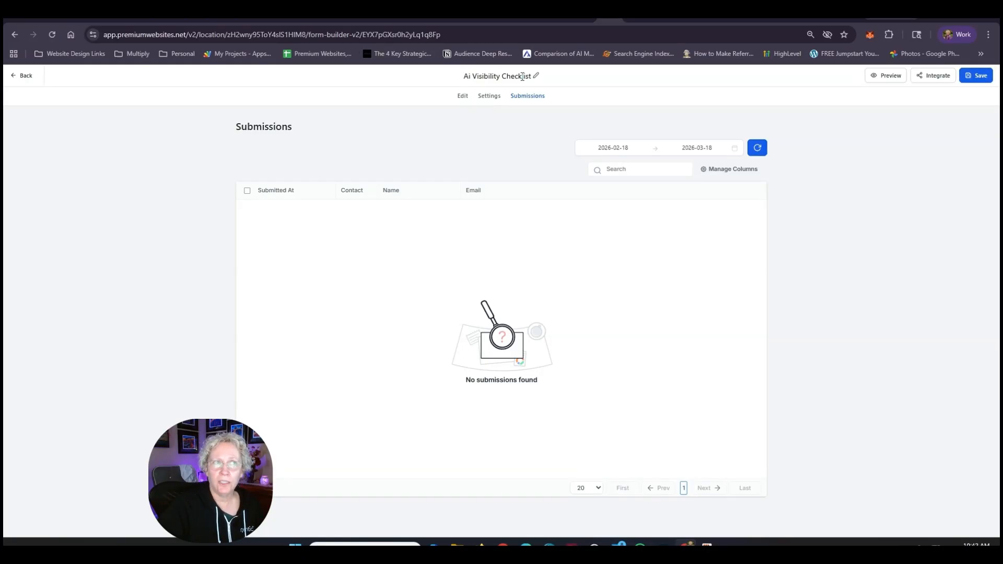
Step: Return to the AI Visibility Checklist funnel and open its Home page for editing
{"action": "left_click", "coordinate": [25, 78]}
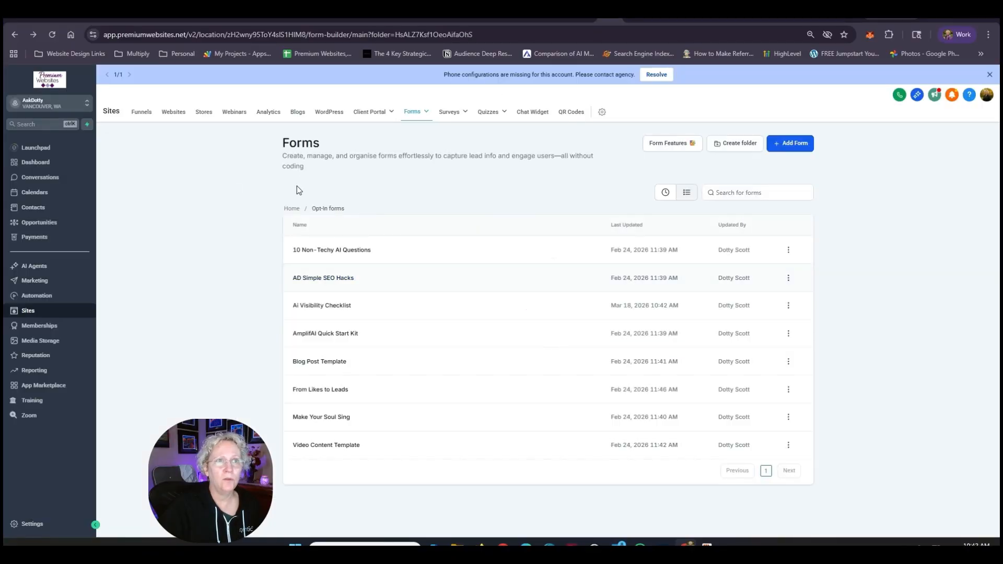
{"action": "left_click", "coordinate": [142, 114]}
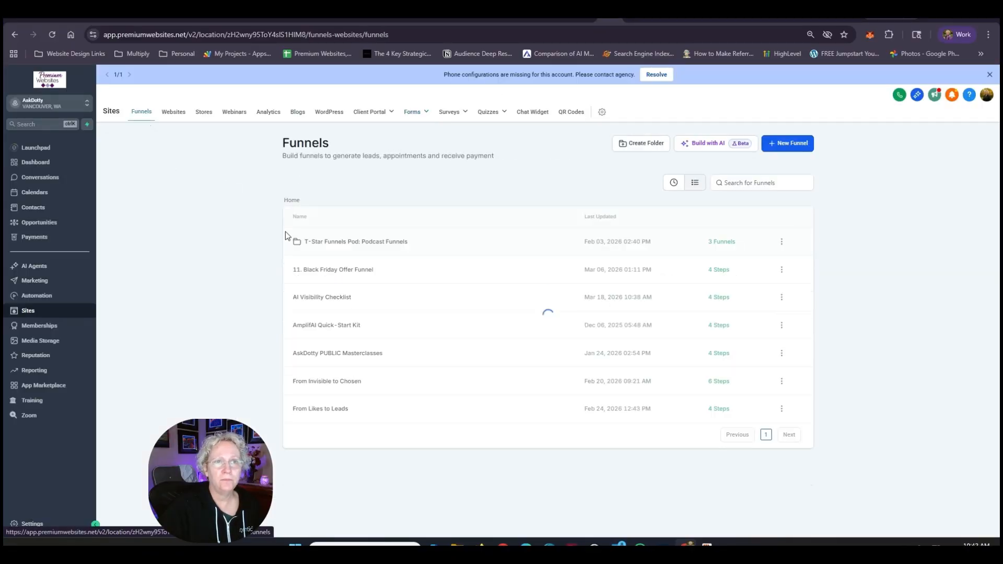
{"action": "left_click", "coordinate": [308, 302]}
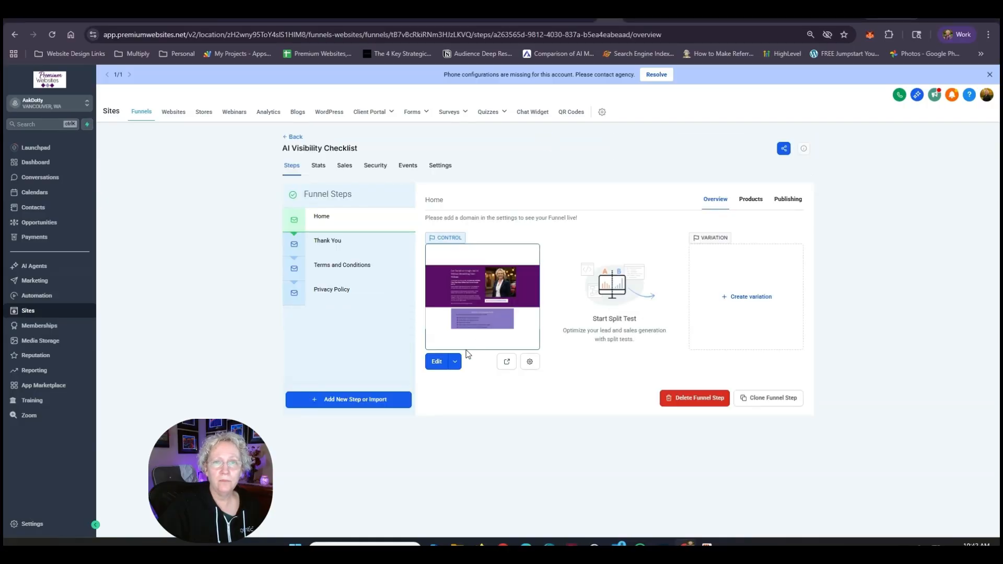
{"action": "left_click", "coordinate": [438, 362]}
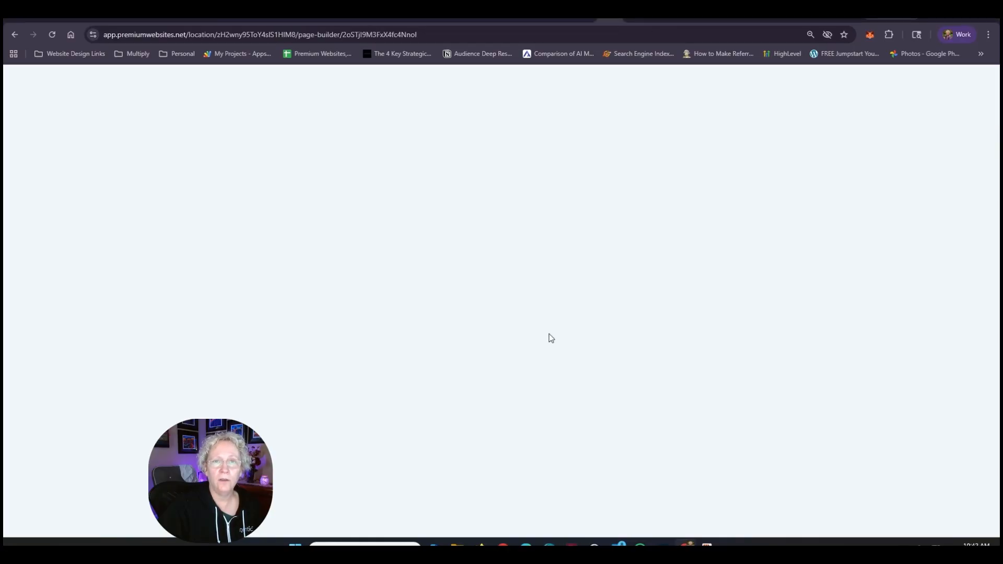
{"action": "scroll", "coordinate": [674, 343], "scroll_direction": "down", "scroll_amount": 15}
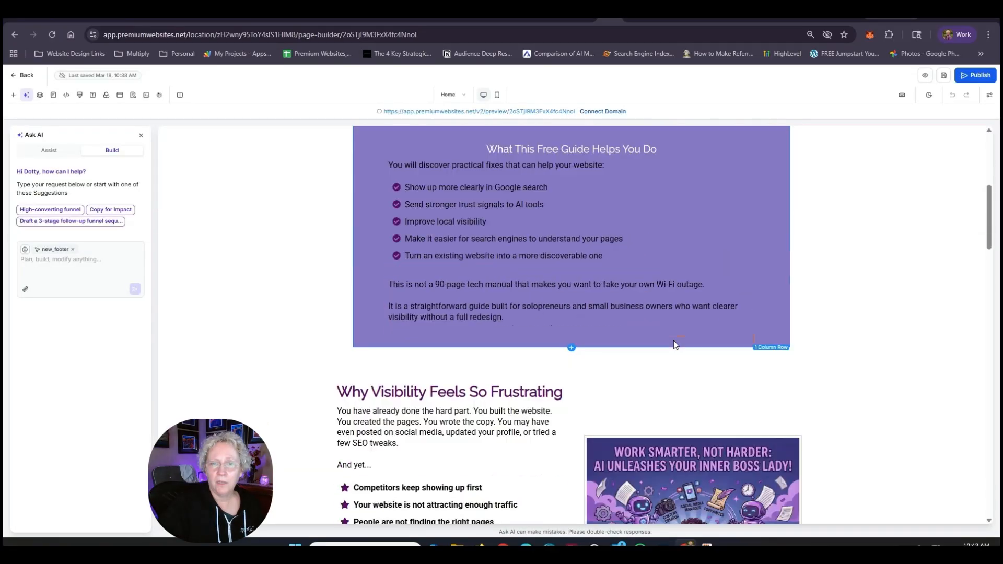
Step: Switch the opt-in form element under the Download heading to the Ai Visibility Checklist form
{"action": "scroll", "coordinate": [673, 340], "scroll_direction": "down", "scroll_amount": 12}
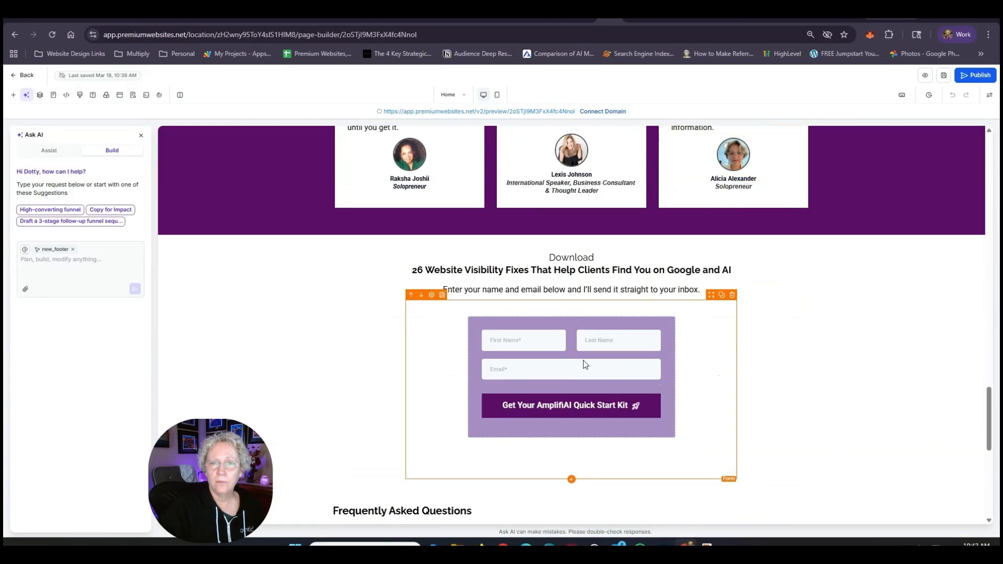
{"action": "left_click", "coordinate": [584, 364]}
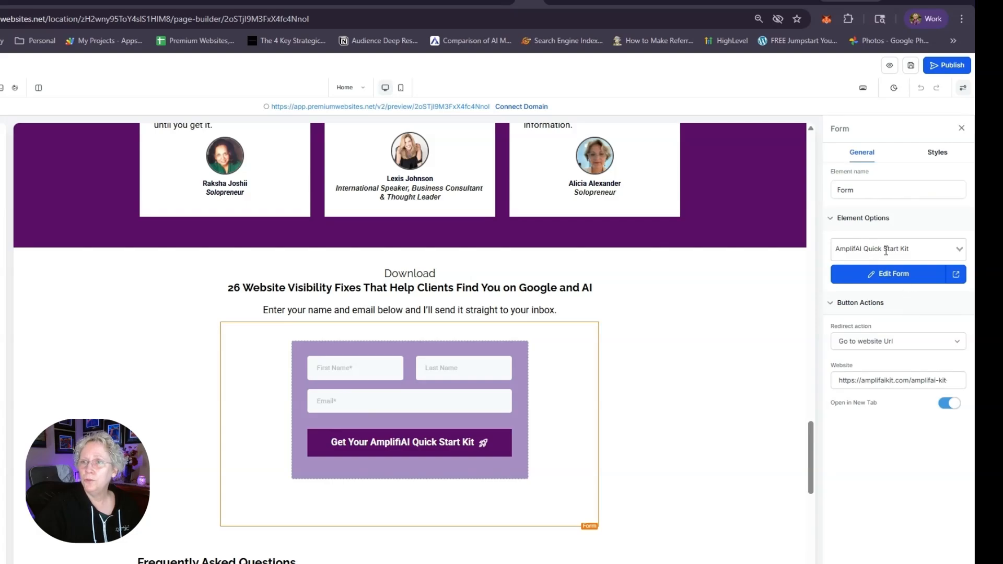
{"action": "left_click", "coordinate": [958, 250]}
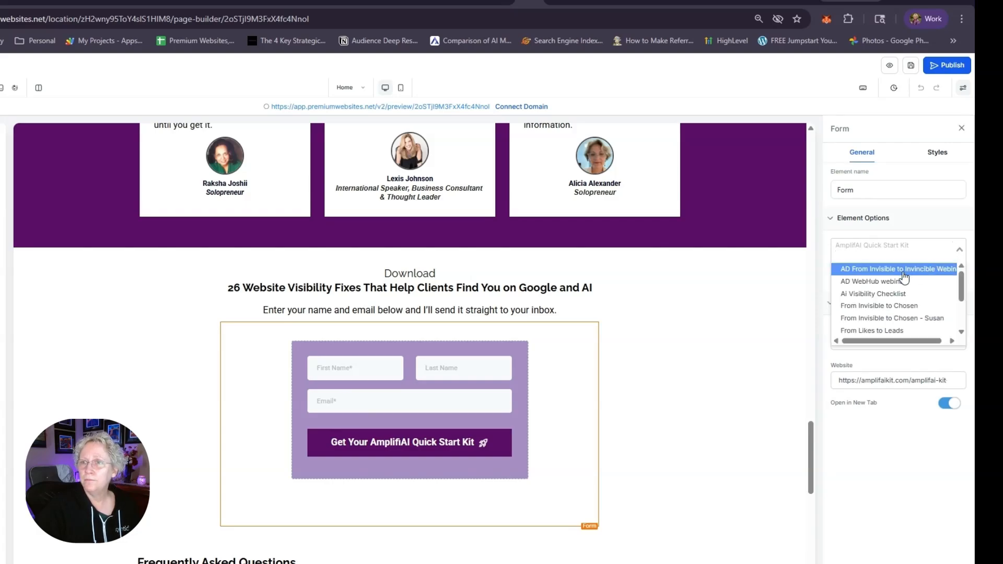
{"action": "left_click", "coordinate": [893, 294]}
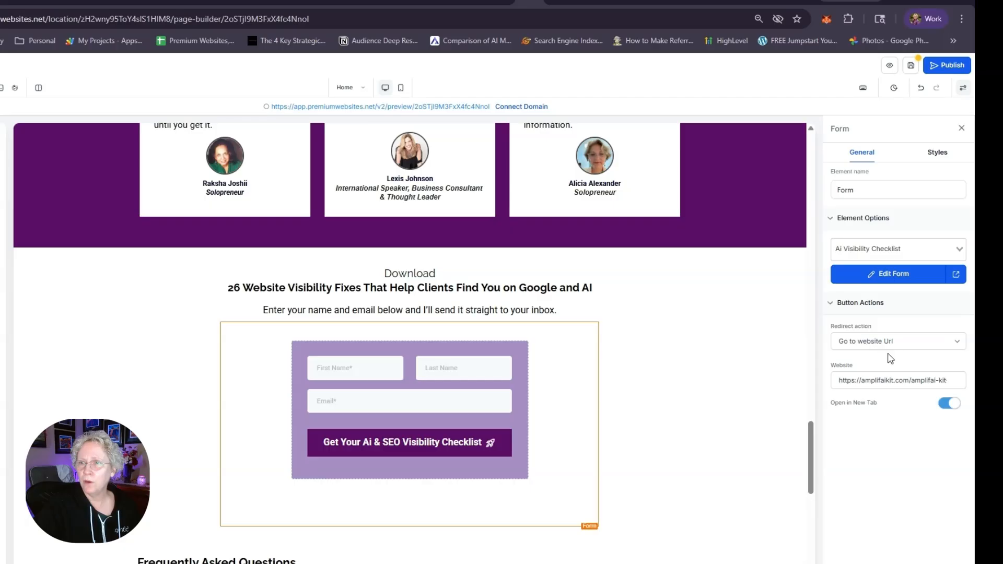
Step: Set the form's redirect action to Go to Next step and save the Home page
{"action": "left_click", "coordinate": [958, 345]}
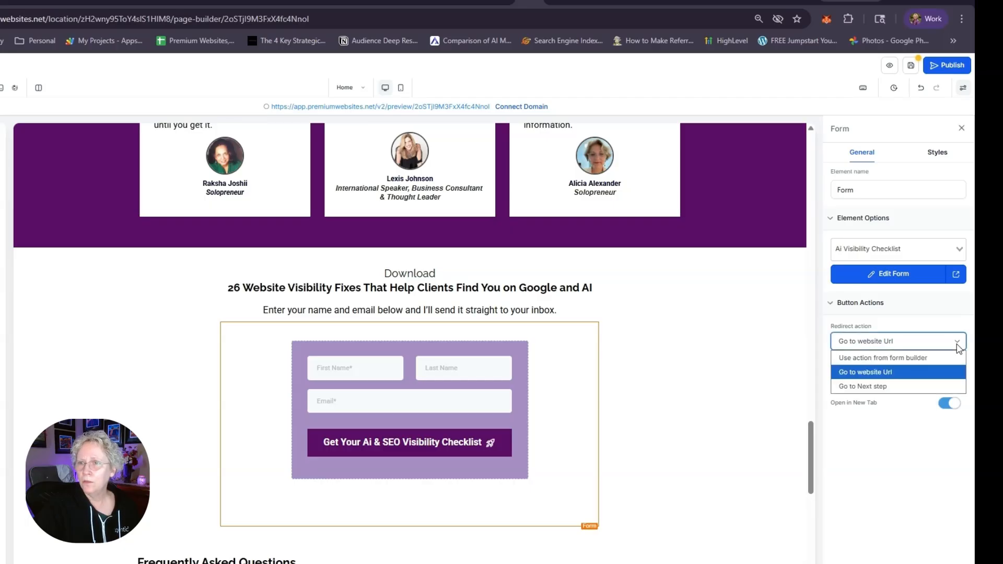
{"action": "left_click", "coordinate": [875, 387]}
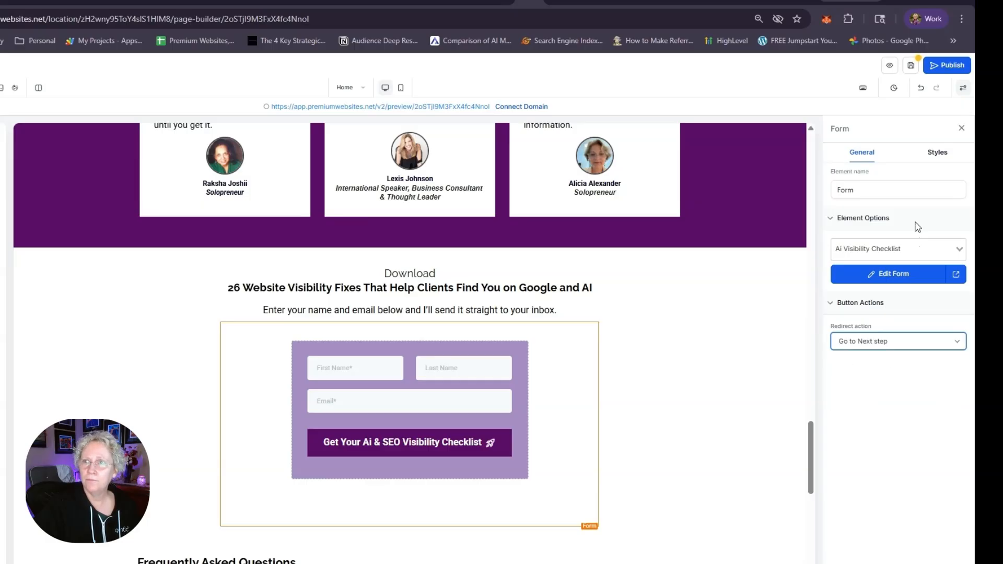
{"action": "left_click", "coordinate": [912, 66]}
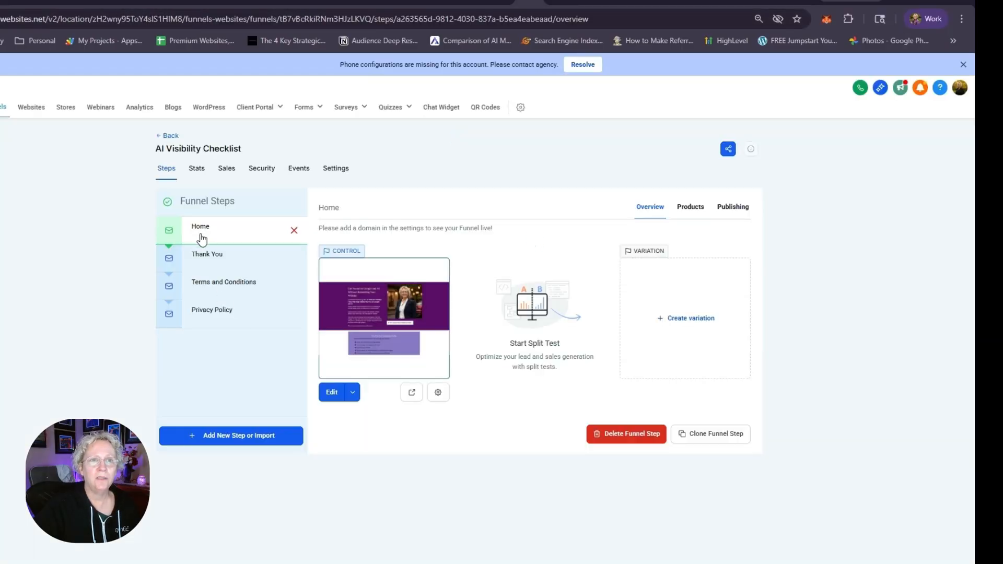
Step: Open the funnel's Thank You page for editing
{"action": "left_click", "coordinate": [206, 260]}
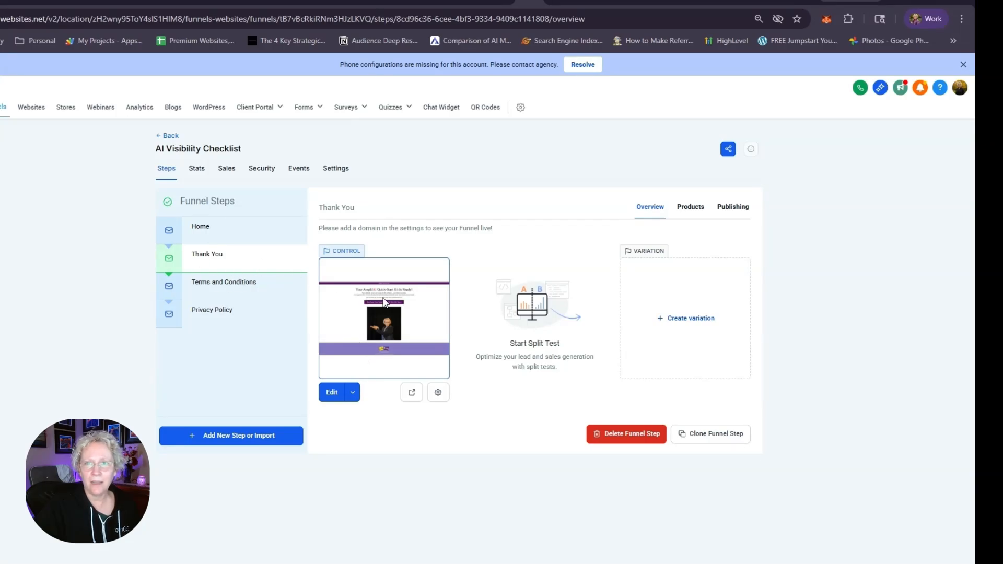
{"action": "left_click", "coordinate": [335, 393]}
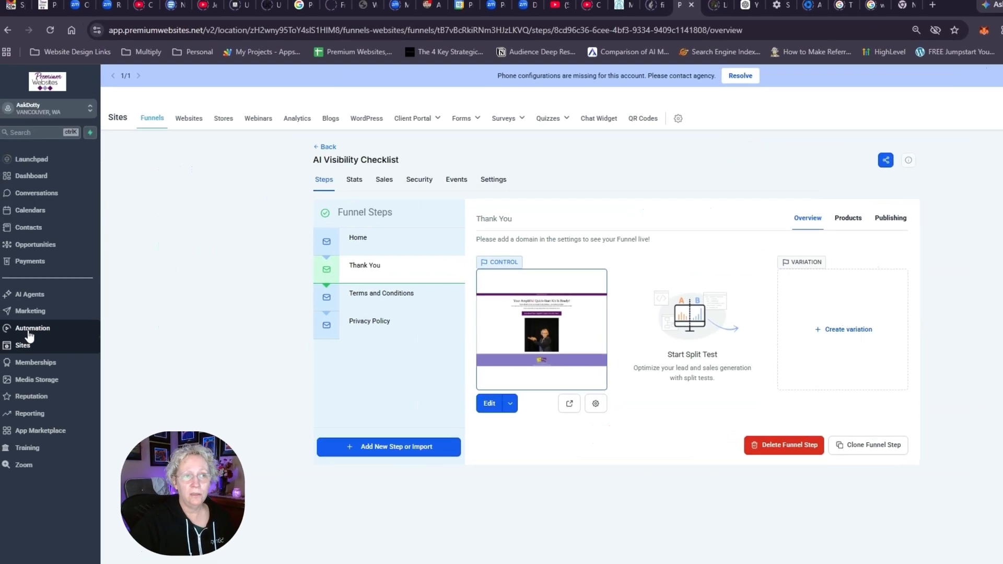
Step: In the Opt In forms automation folder, duplicate the AmplifAI Quick Start Kit workflow under the name "AI Visibility Checklist"
{"action": "left_click", "coordinate": [29, 331]}
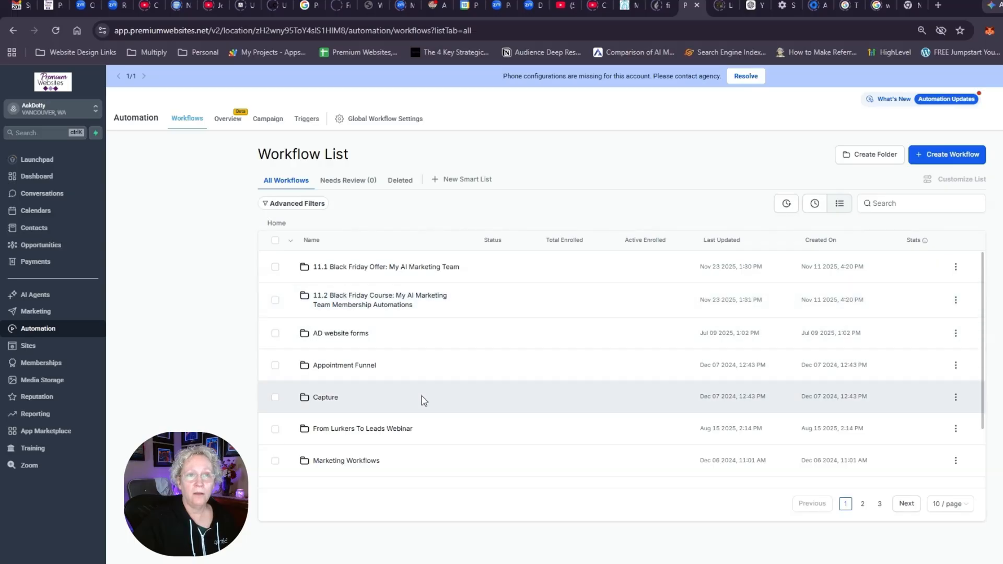
{"action": "scroll", "coordinate": [424, 401], "scroll_direction": "down", "scroll_amount": 1}
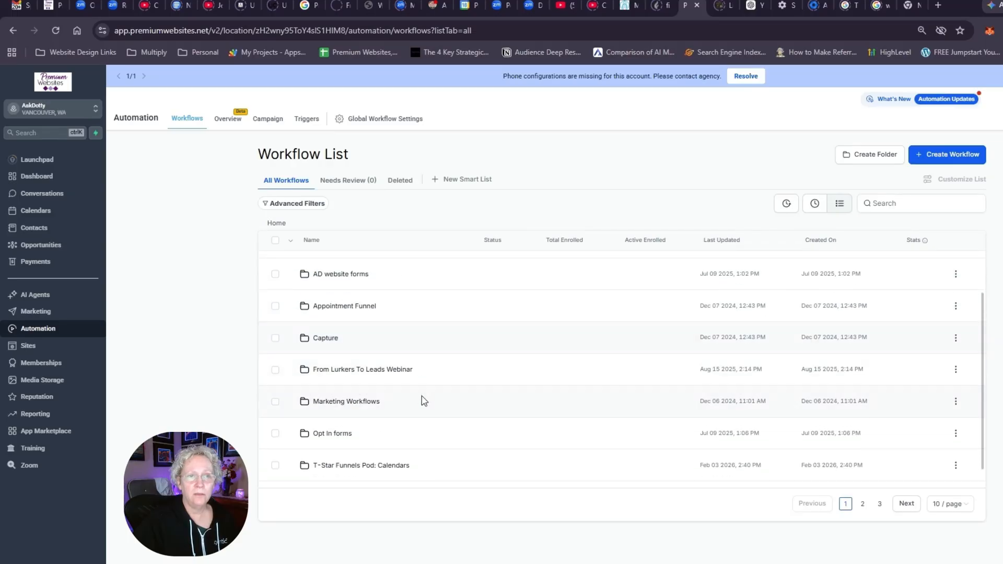
{"action": "left_click", "coordinate": [330, 434]}
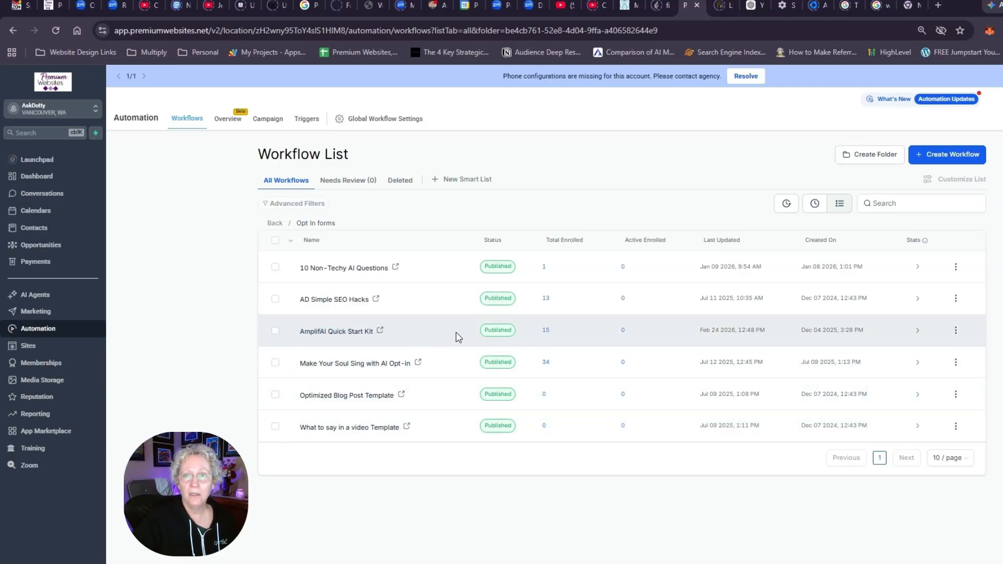
{"action": "left_click", "coordinate": [957, 331]}
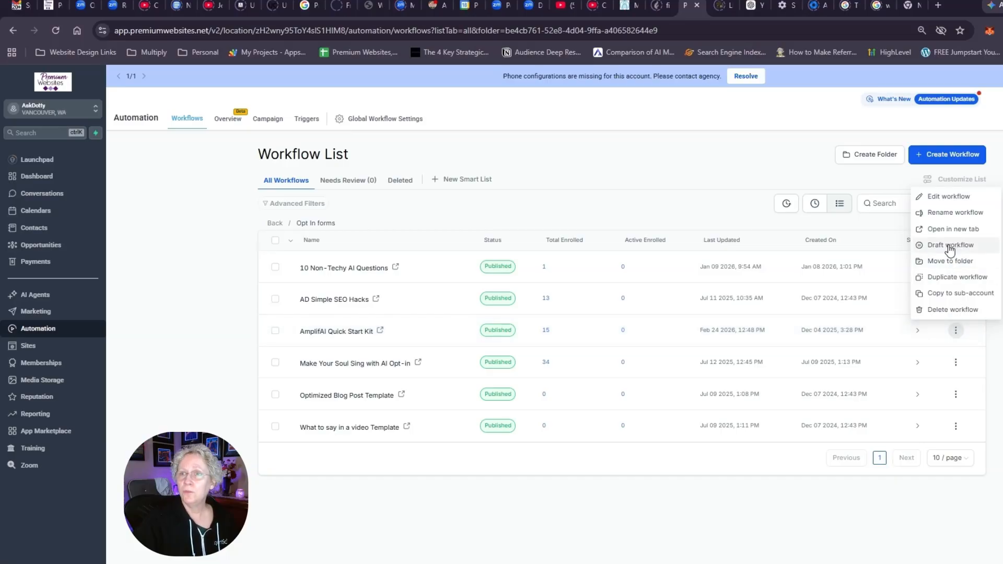
{"action": "left_click", "coordinate": [947, 278]}
{"action": "left_click_drag", "start_coordinate": [622, 379], "coordinate": [510, 388]}
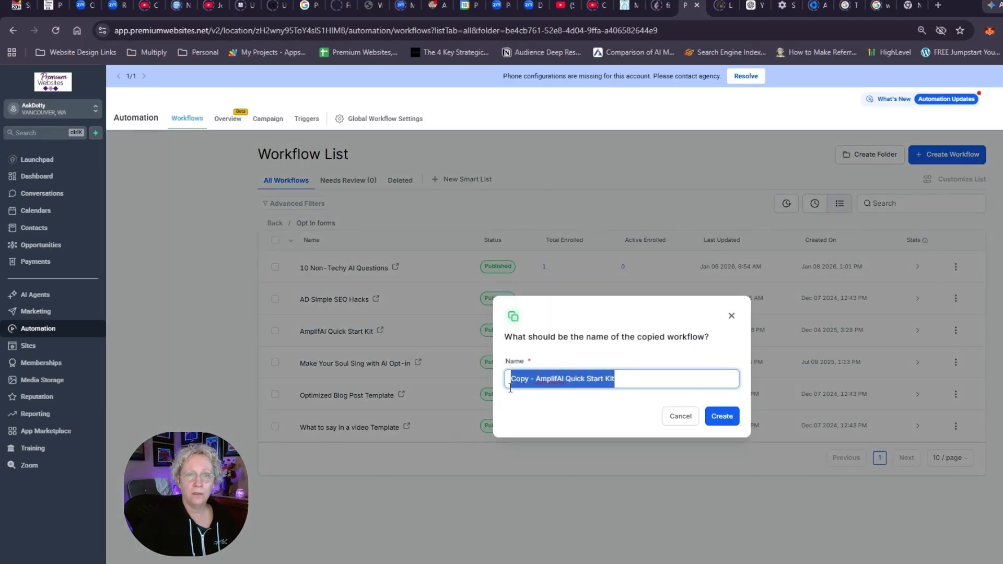
{"action": "type", "text": "A"}
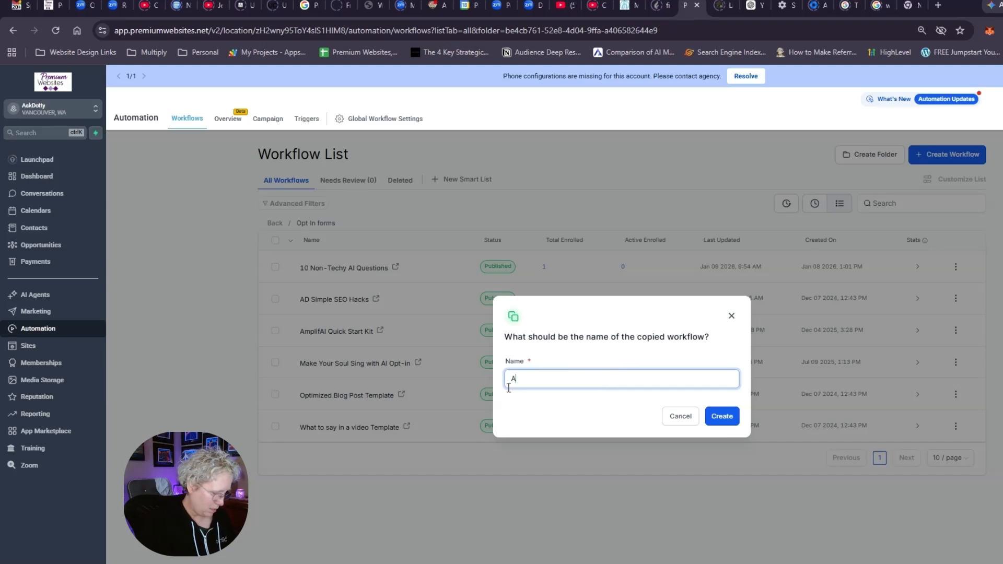
{"action": "type", "text": "I Visibility Checklist"}
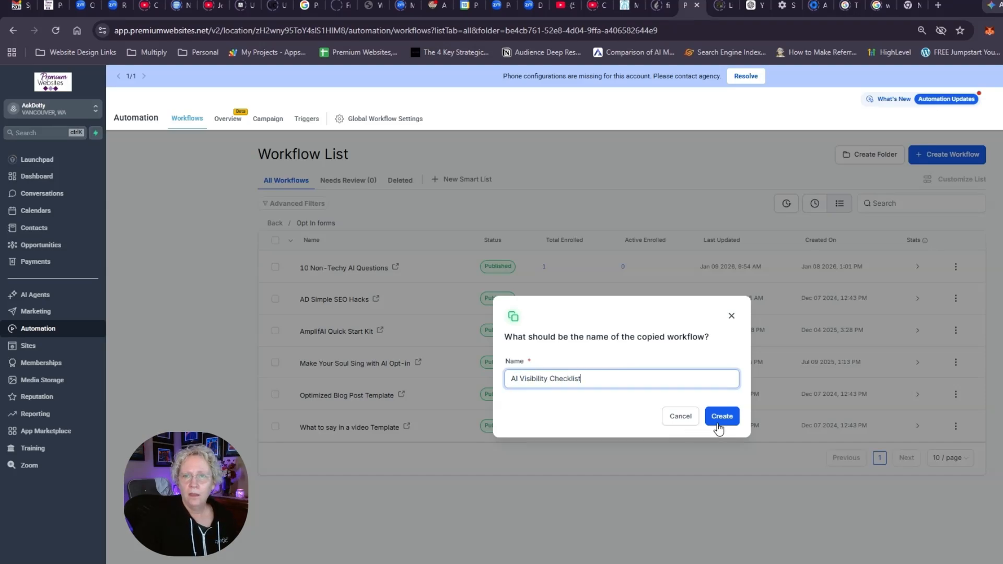
{"action": "left_click", "coordinate": [723, 420]}
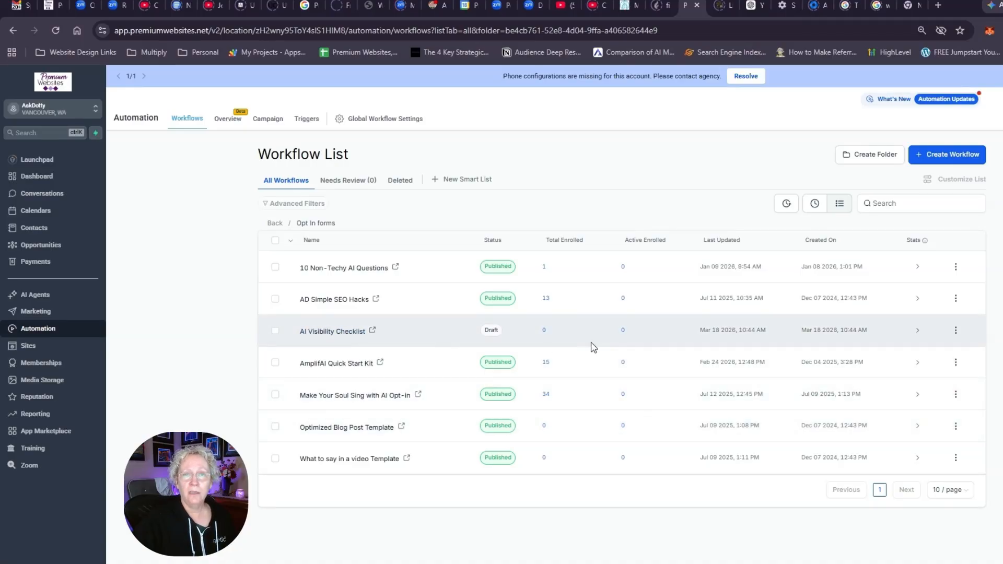
Step: Open the AI Visibility Checklist workflow, change its Form Submitted trigger filter to the Ai Visibility Checklist form and save the trigger
{"action": "left_click", "coordinate": [471, 329]}
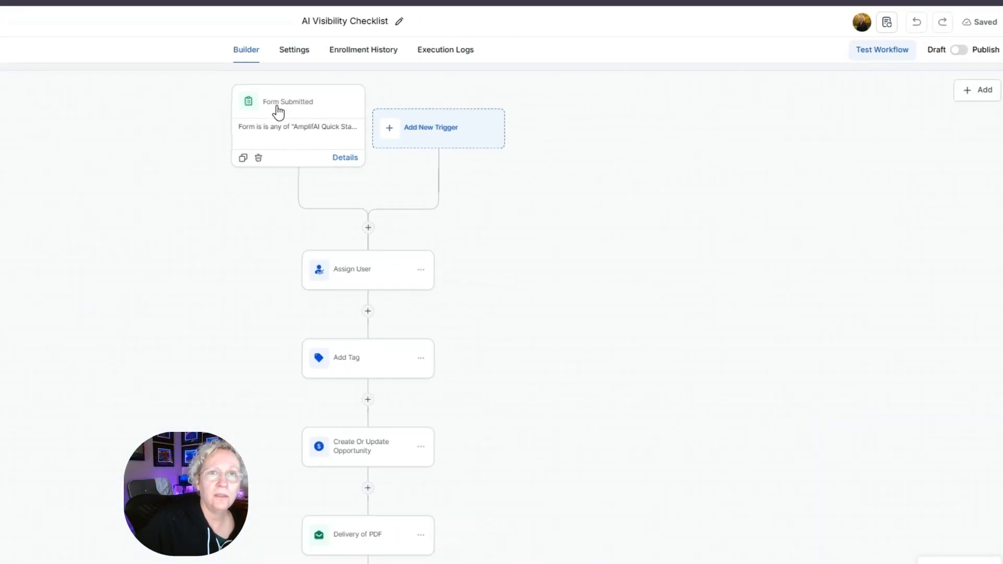
{"action": "left_click", "coordinate": [273, 135]}
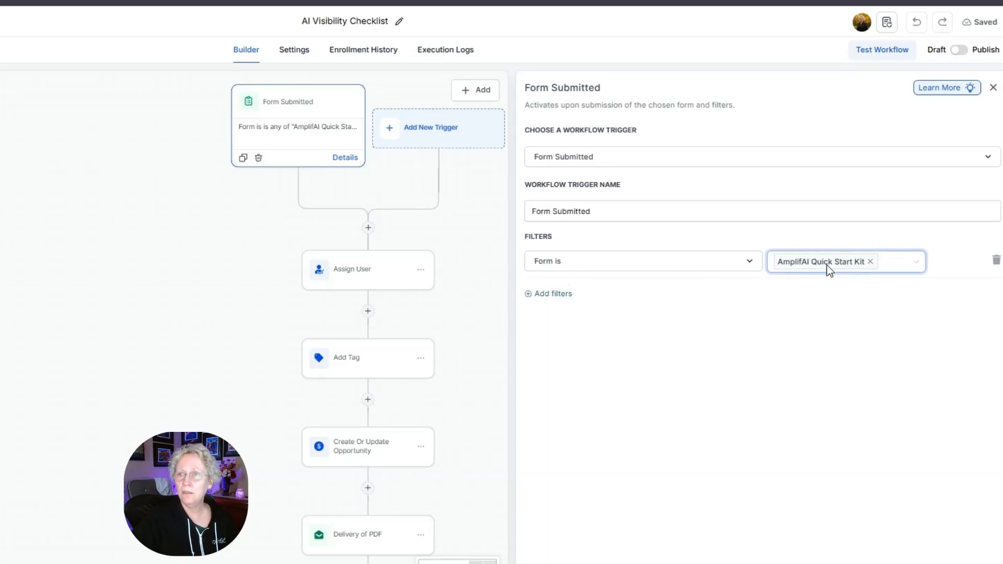
{"action": "left_click", "coordinate": [870, 262]}
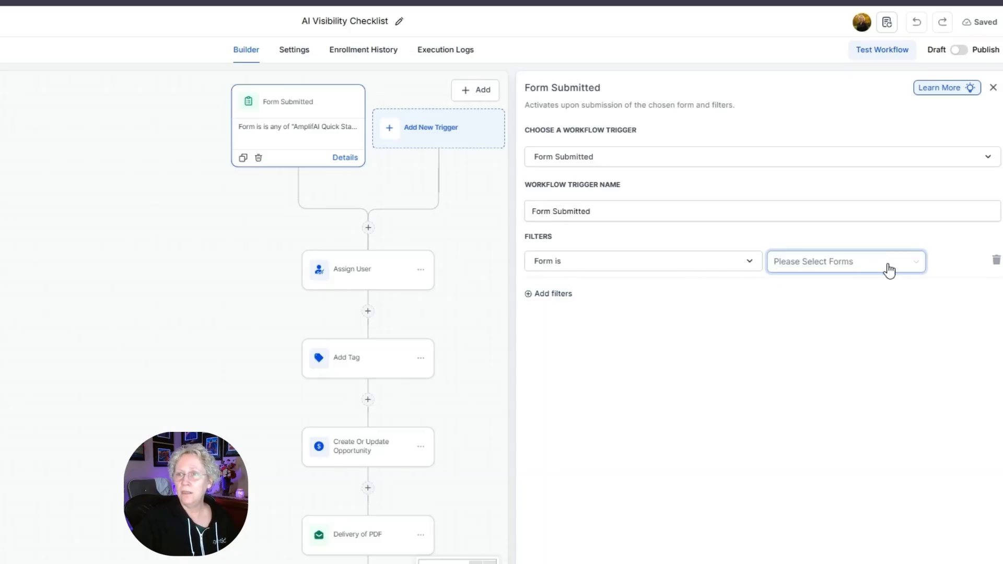
{"action": "left_click", "coordinate": [915, 267]}
{"action": "left_click", "coordinate": [825, 288]}
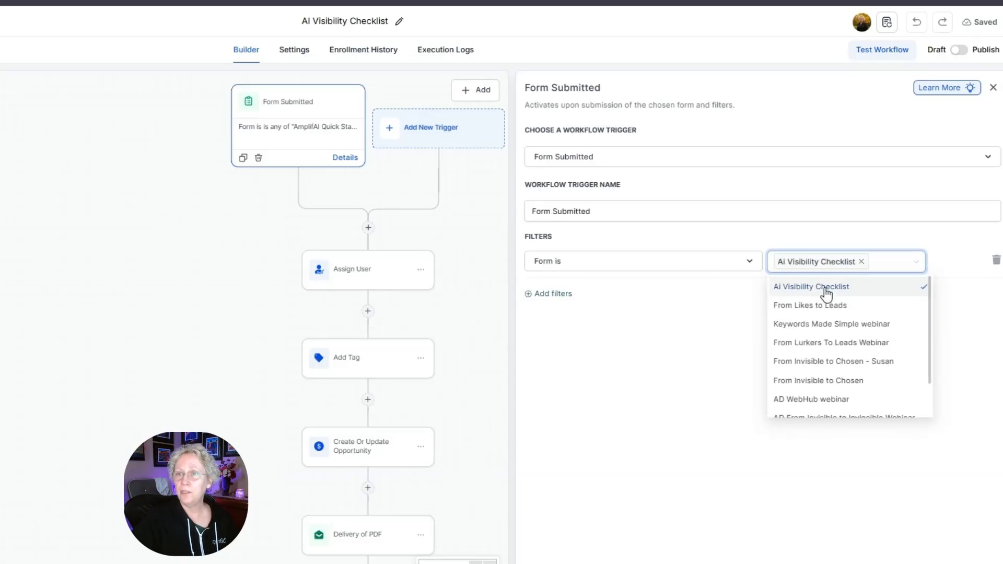
{"action": "left_click", "coordinate": [967, 563]}
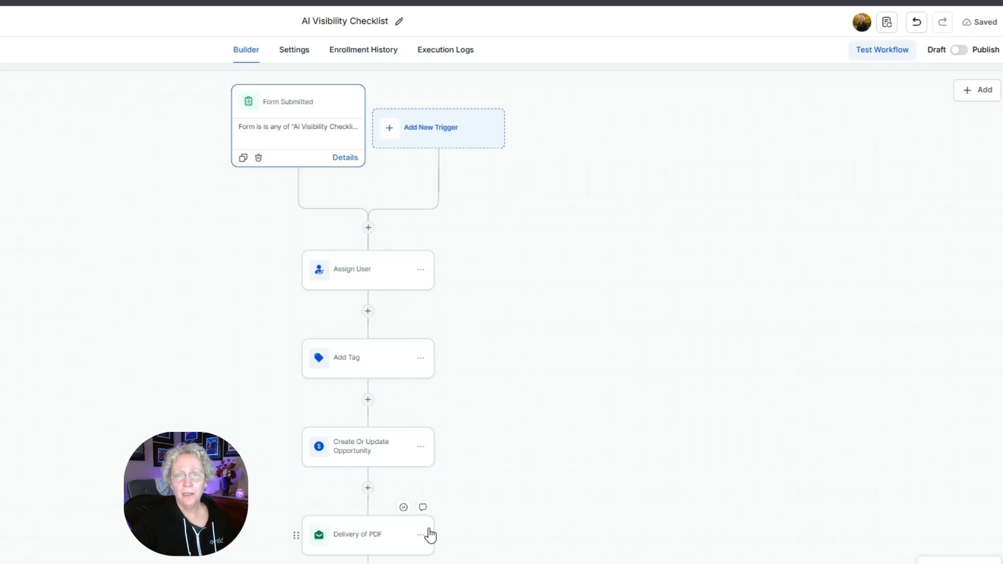
Step: Review the workflow's sequence of actions and open the choices for adding a trigger or action
{"action": "scroll", "coordinate": [428, 530], "scroll_direction": "down", "scroll_amount": 1}
{"action": "scroll", "coordinate": [375, 477], "scroll_direction": "down", "scroll_amount": 2}
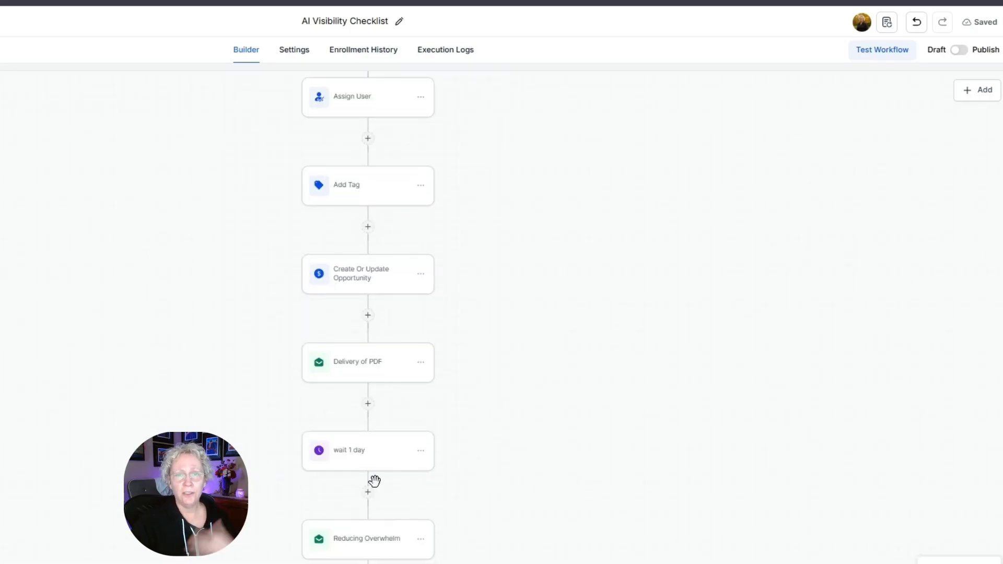
{"action": "scroll", "coordinate": [374, 481], "scroll_direction": "down", "scroll_amount": 2}
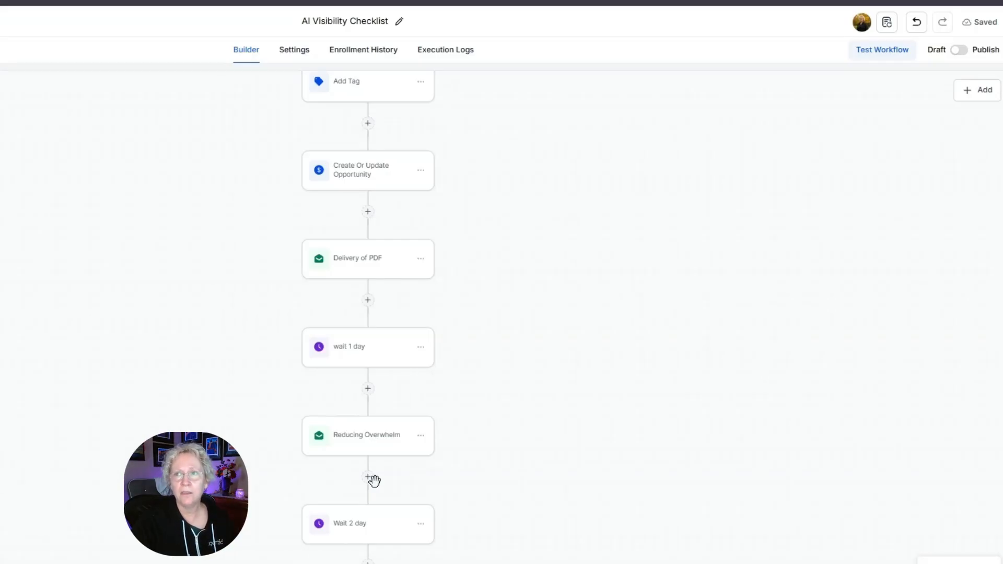
{"action": "scroll", "coordinate": [375, 480], "scroll_direction": "up", "scroll_amount": 4}
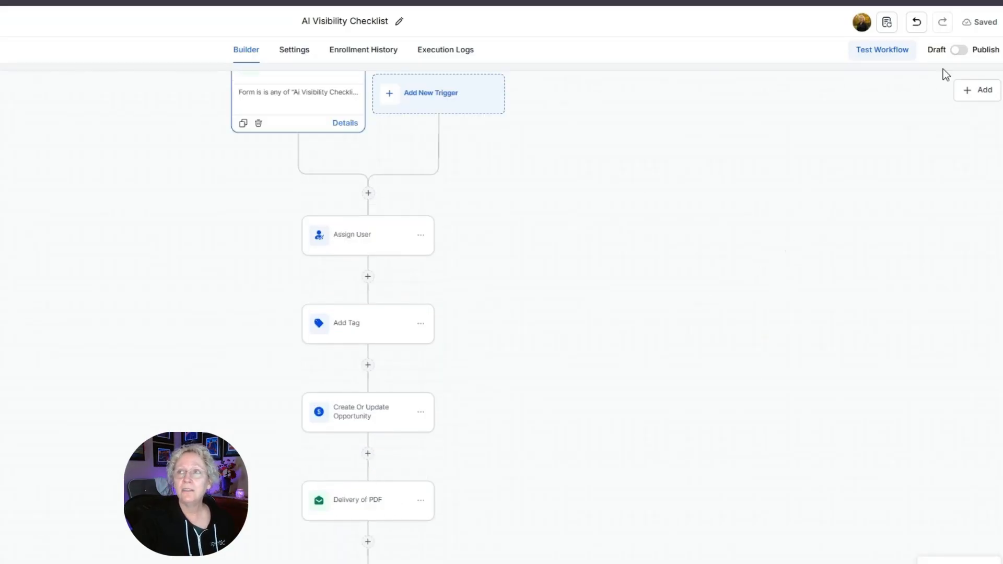
{"action": "left_click", "coordinate": [995, 89]}
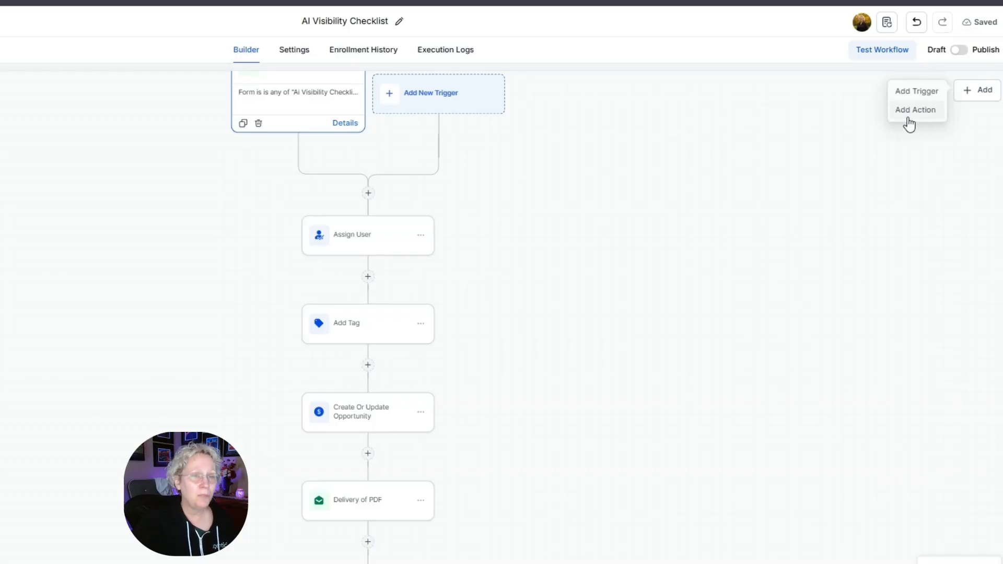